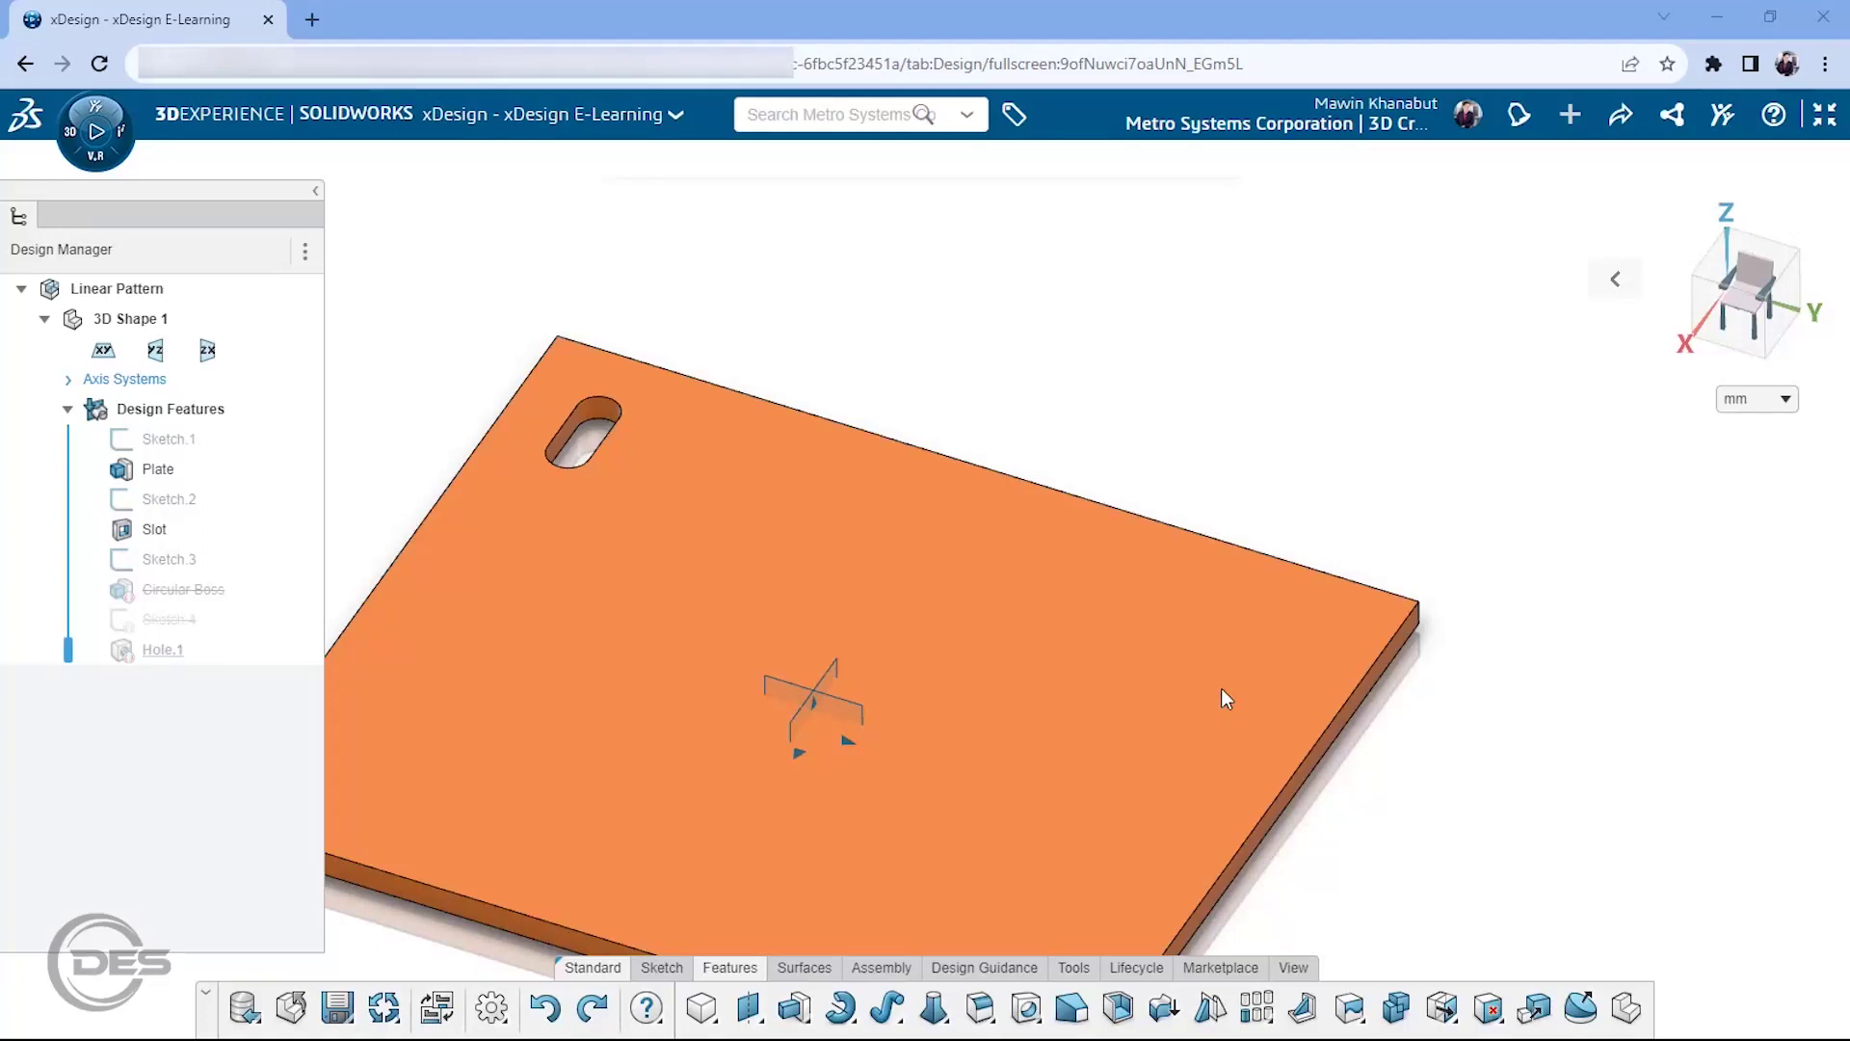
Step: Bring the plate into view and select its Slot feature in the feature tree
mouse_move(1110, 434)
middle_mouse_down()
mouse_move(1146, 411)
mouse_move(1305, 397)
middle_mouse_up()
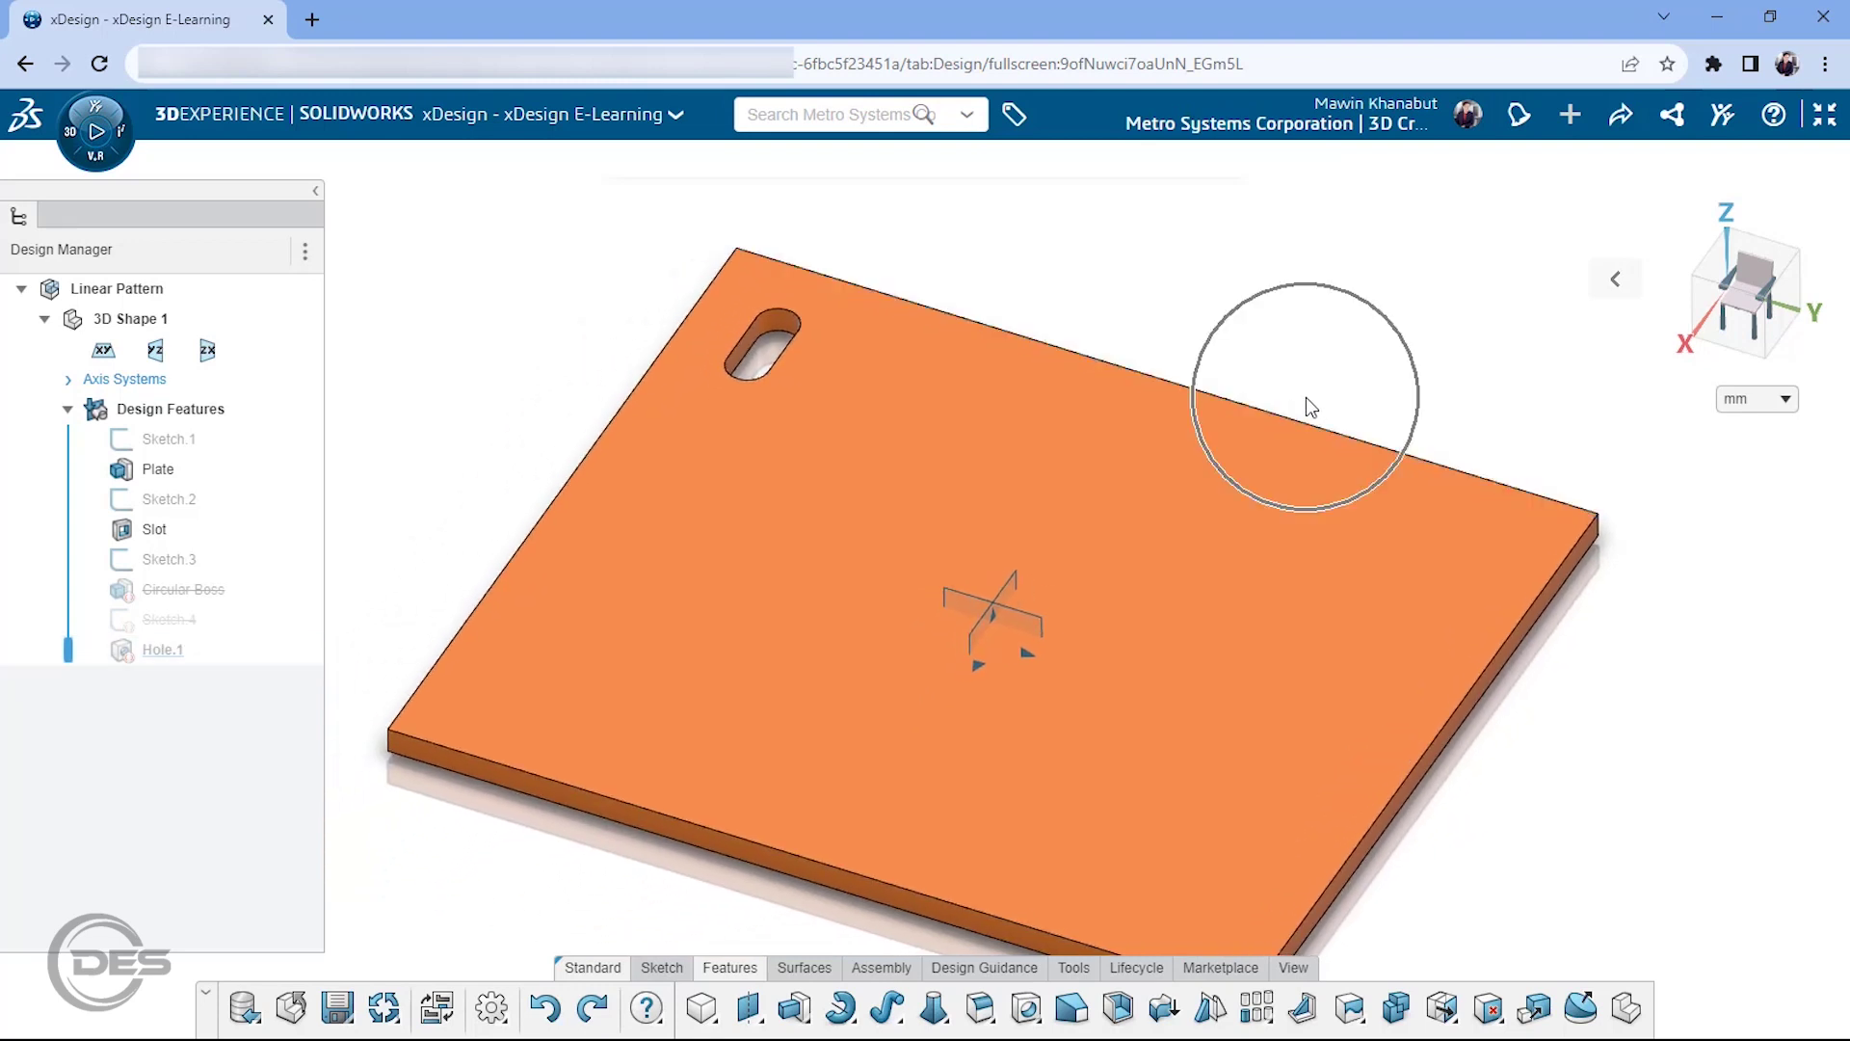
left_click(1280, 465)
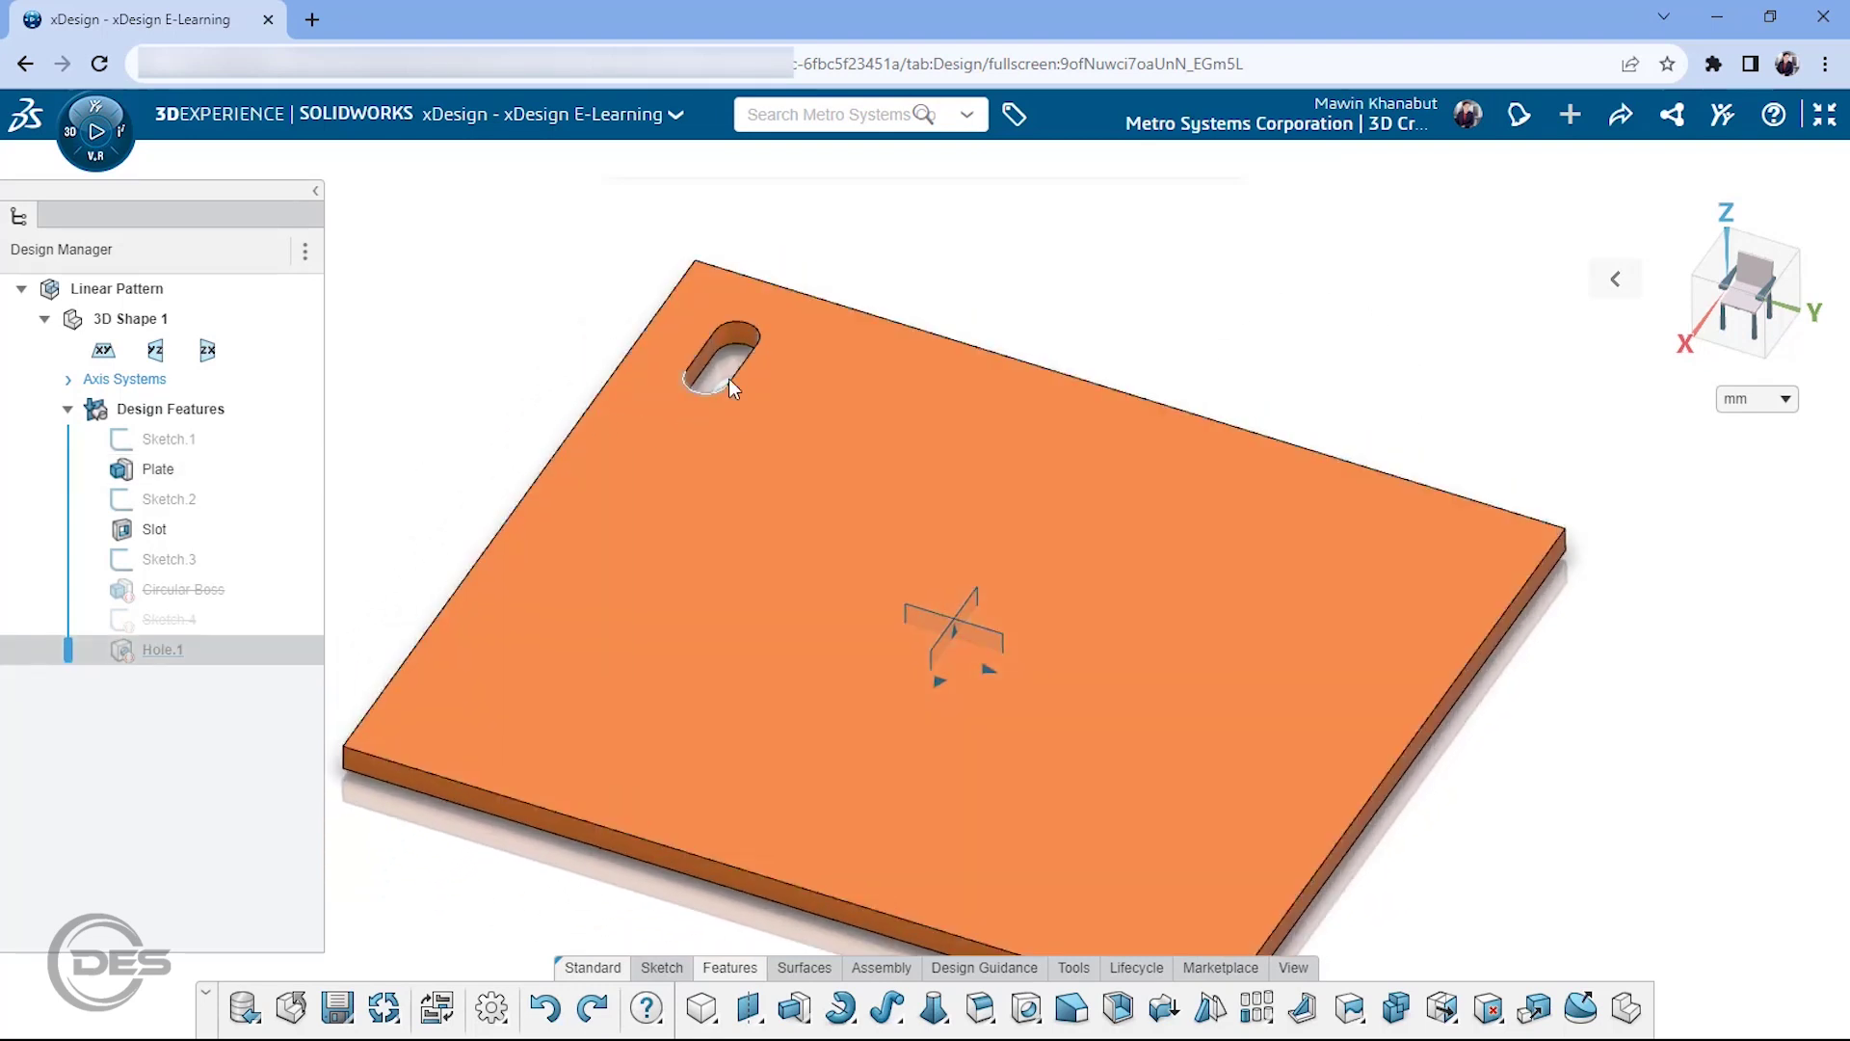
scroll(734, 332, "down", 2)
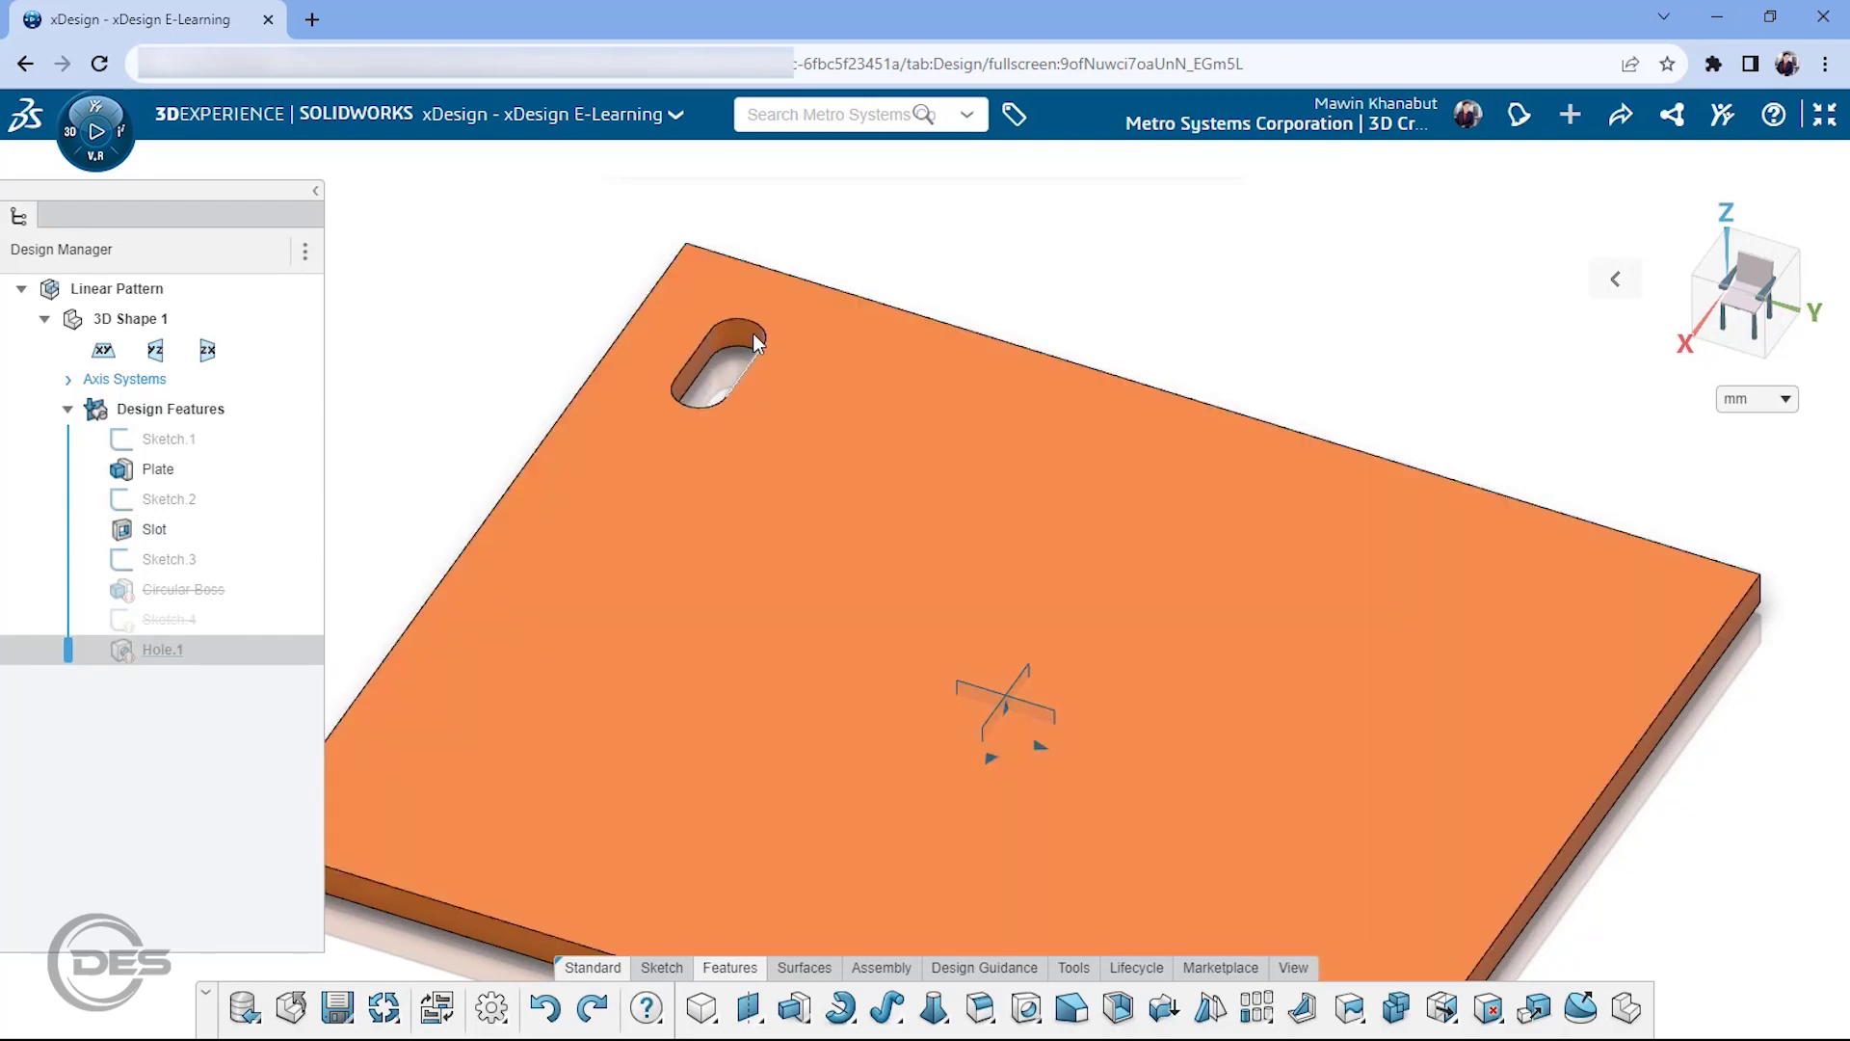
left_click(123, 533)
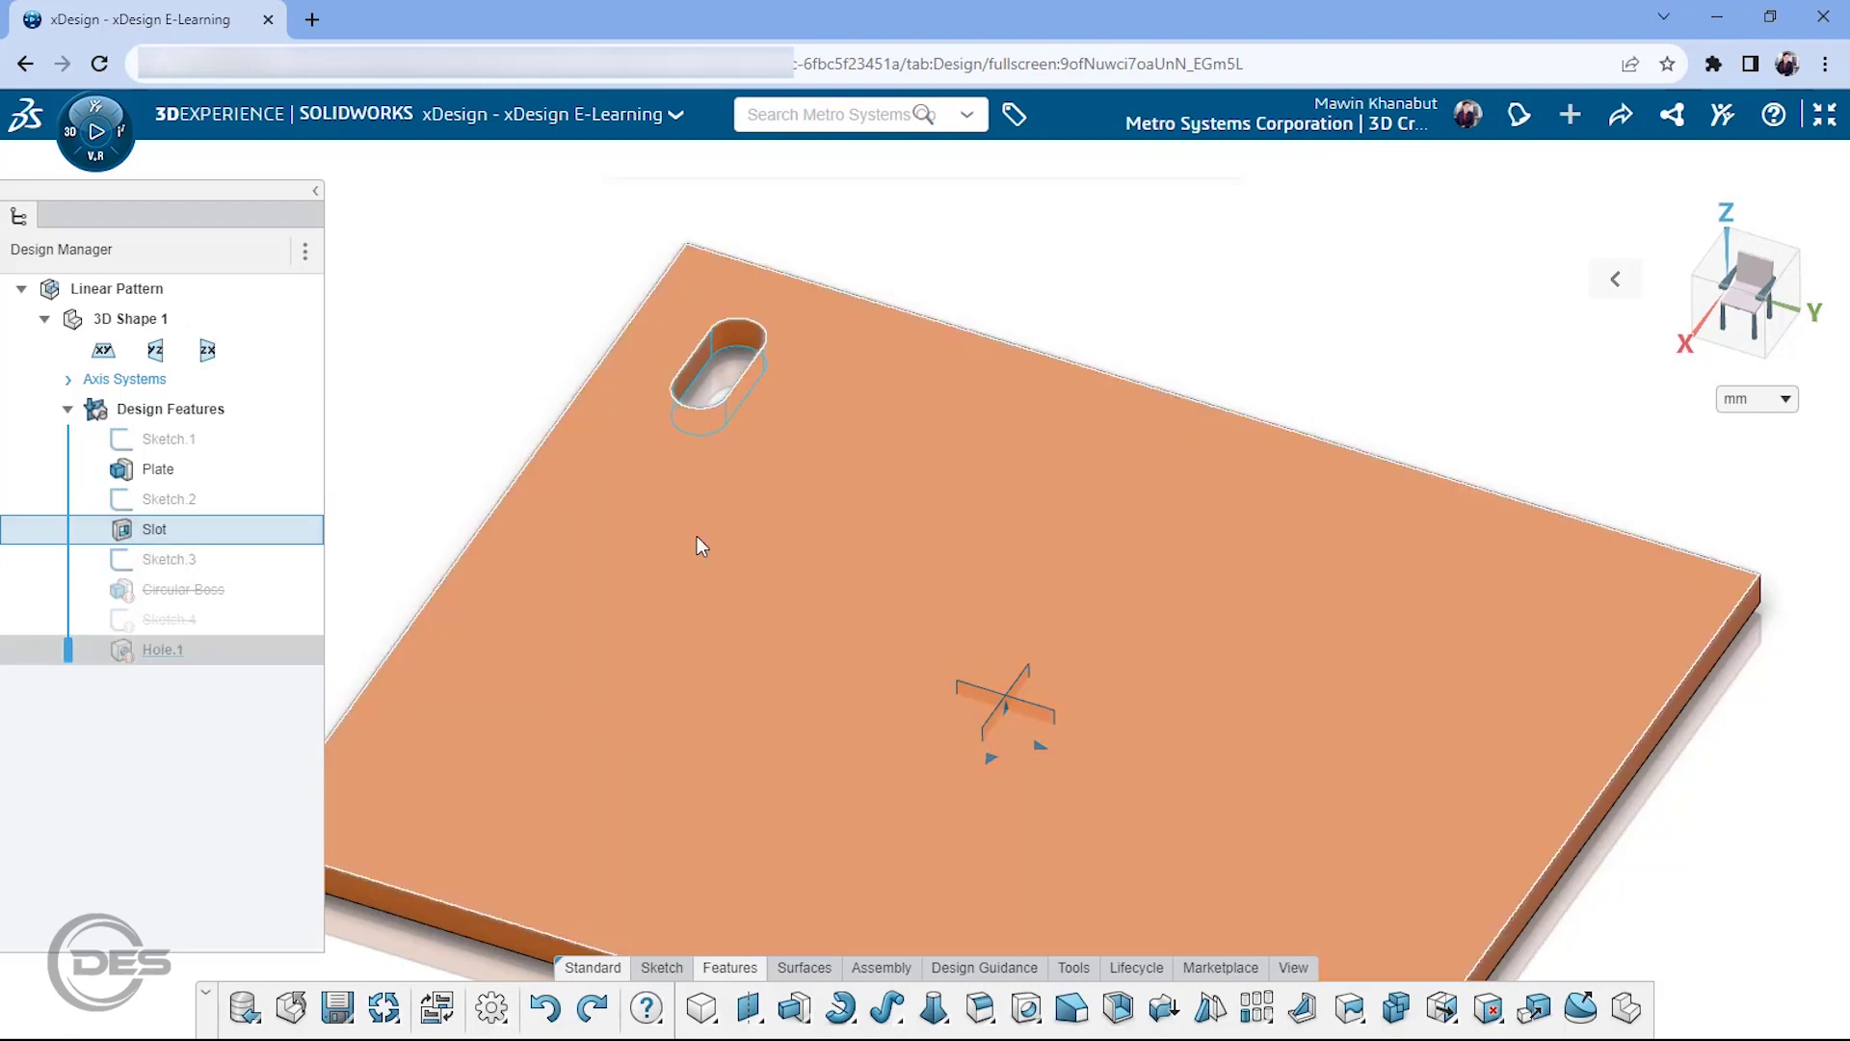
scroll(1397, 521, "down", 1)
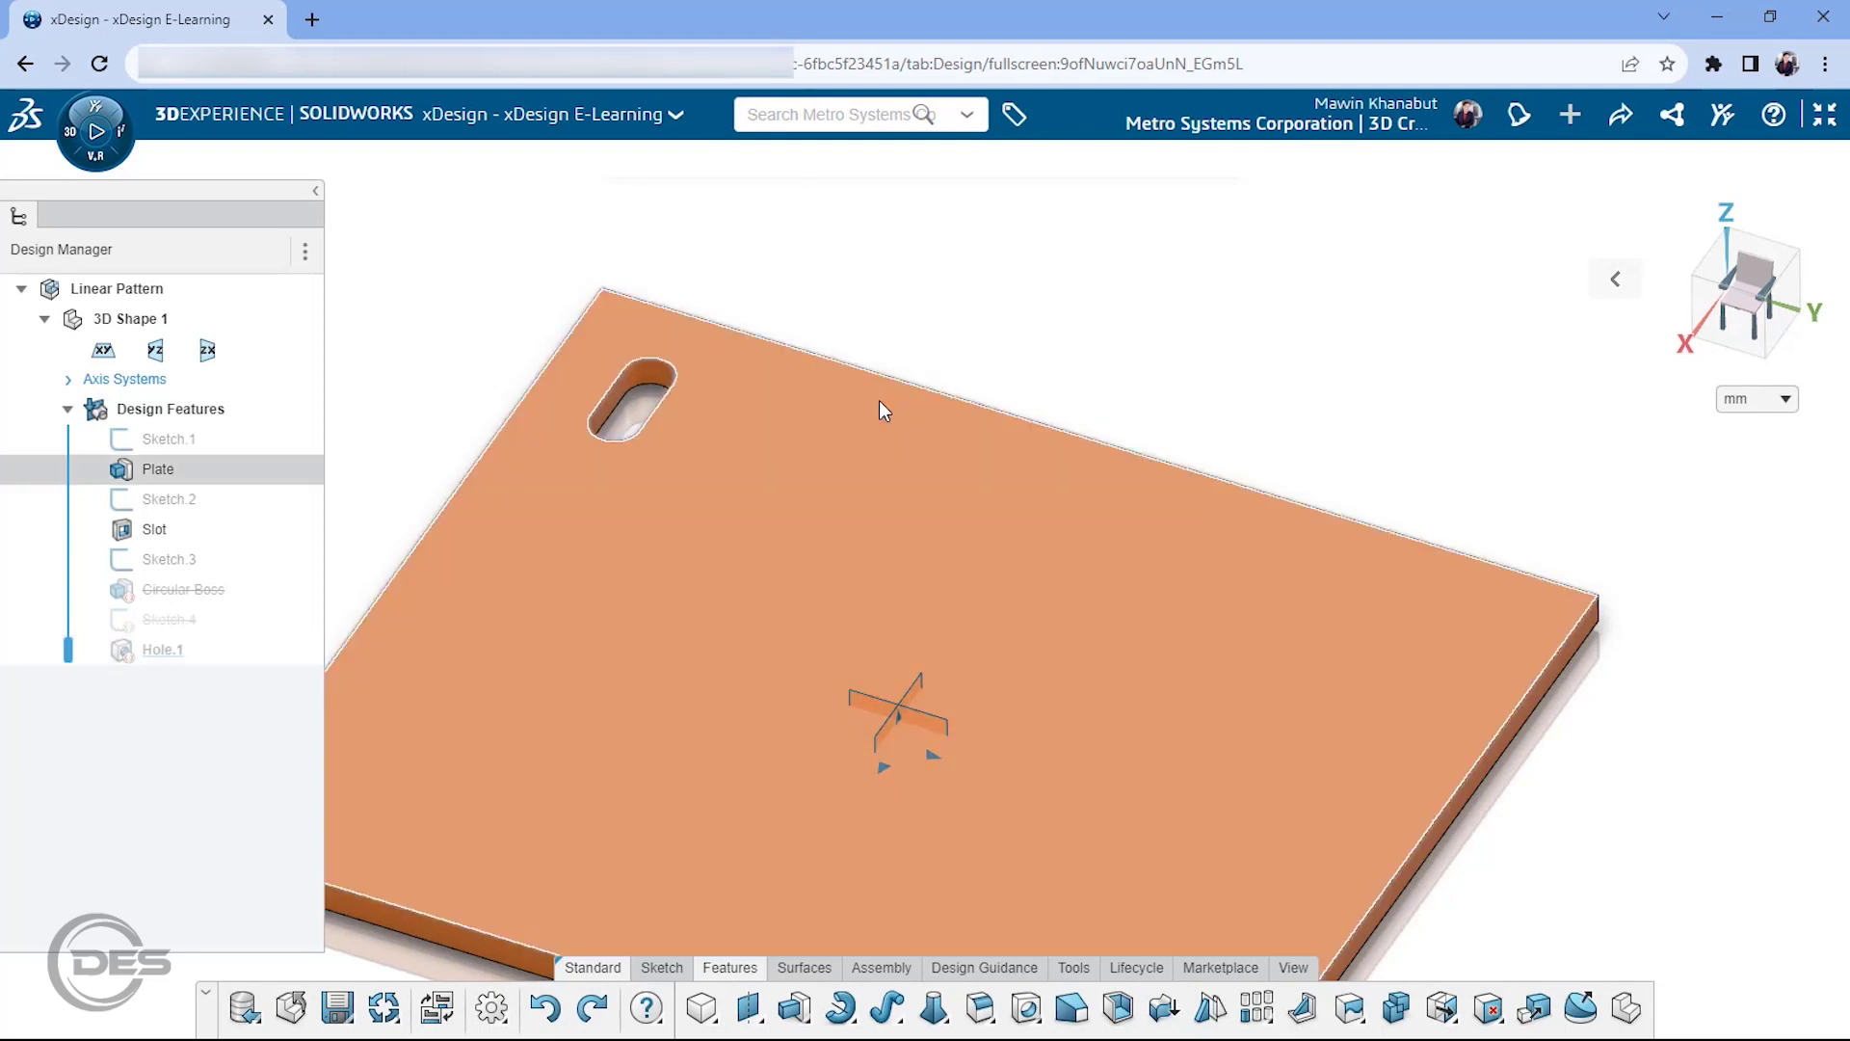
mouse_move(1257, 1008)
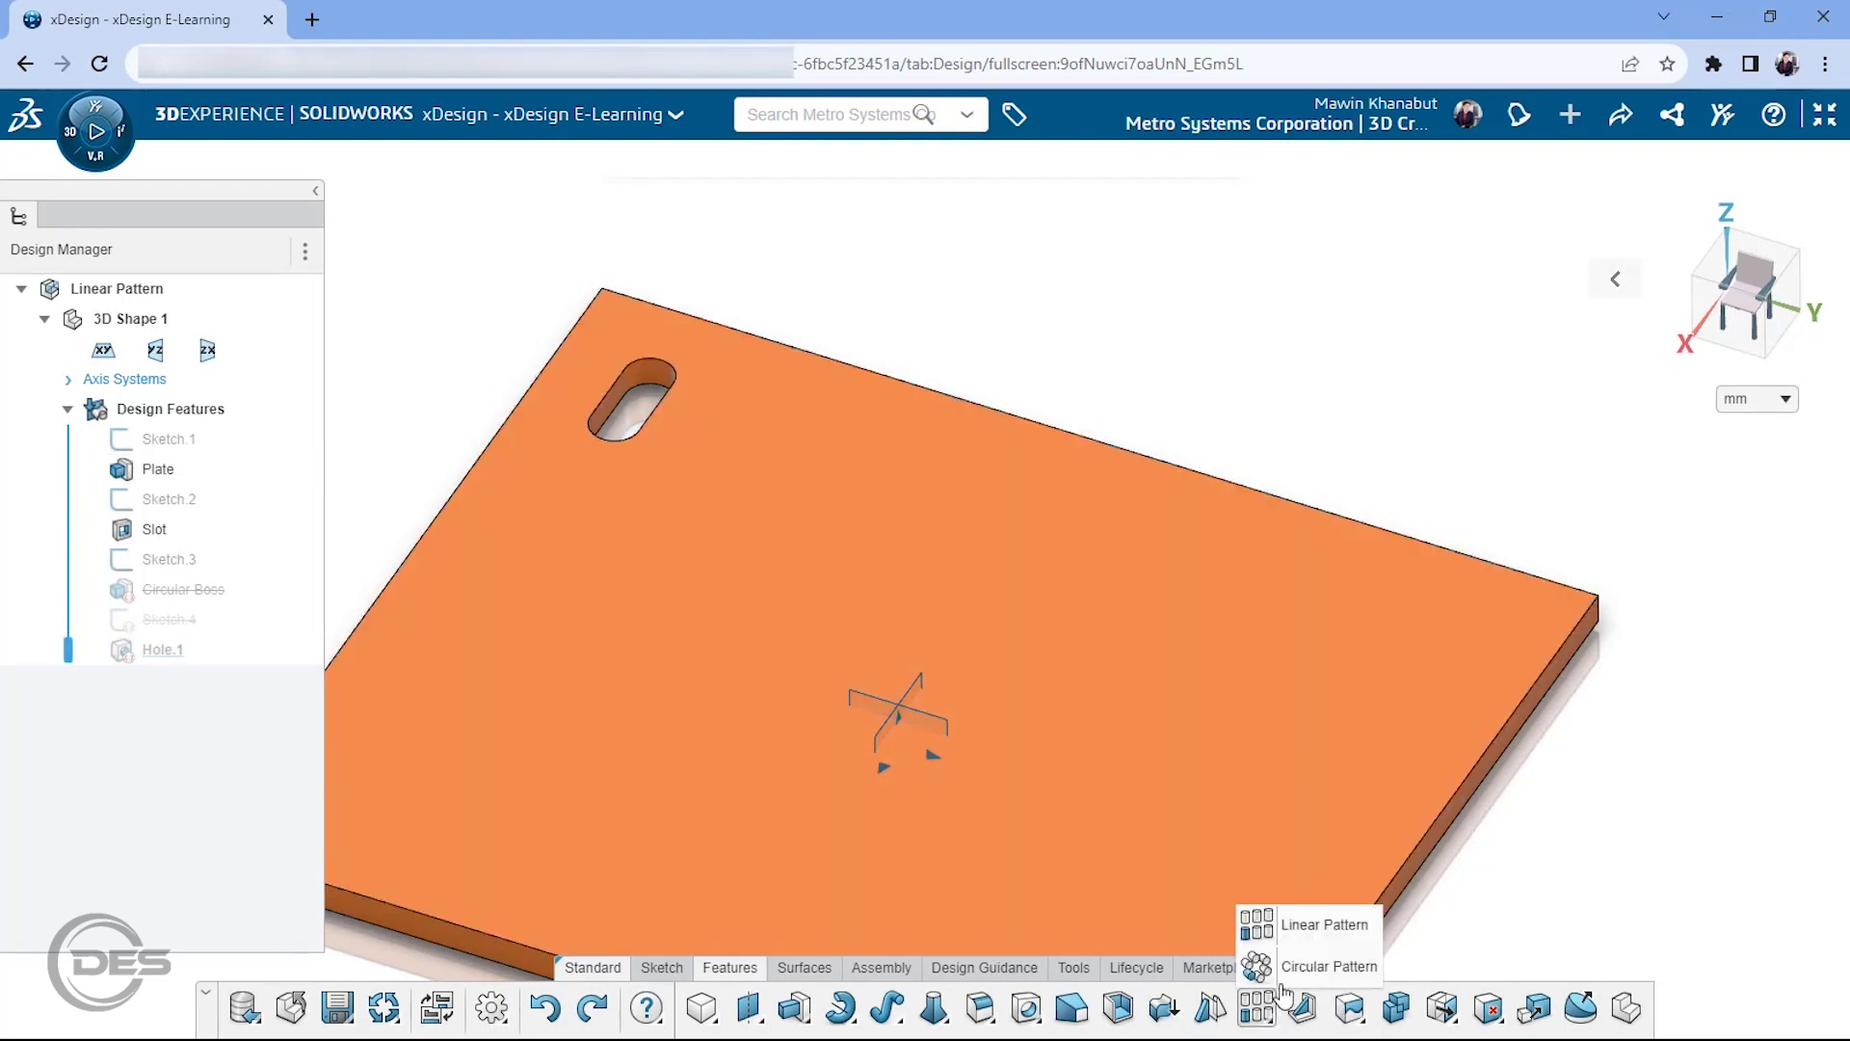
Step: Start a Linear Pattern of the Slot, with the direction selection box active
left_click(1311, 931)
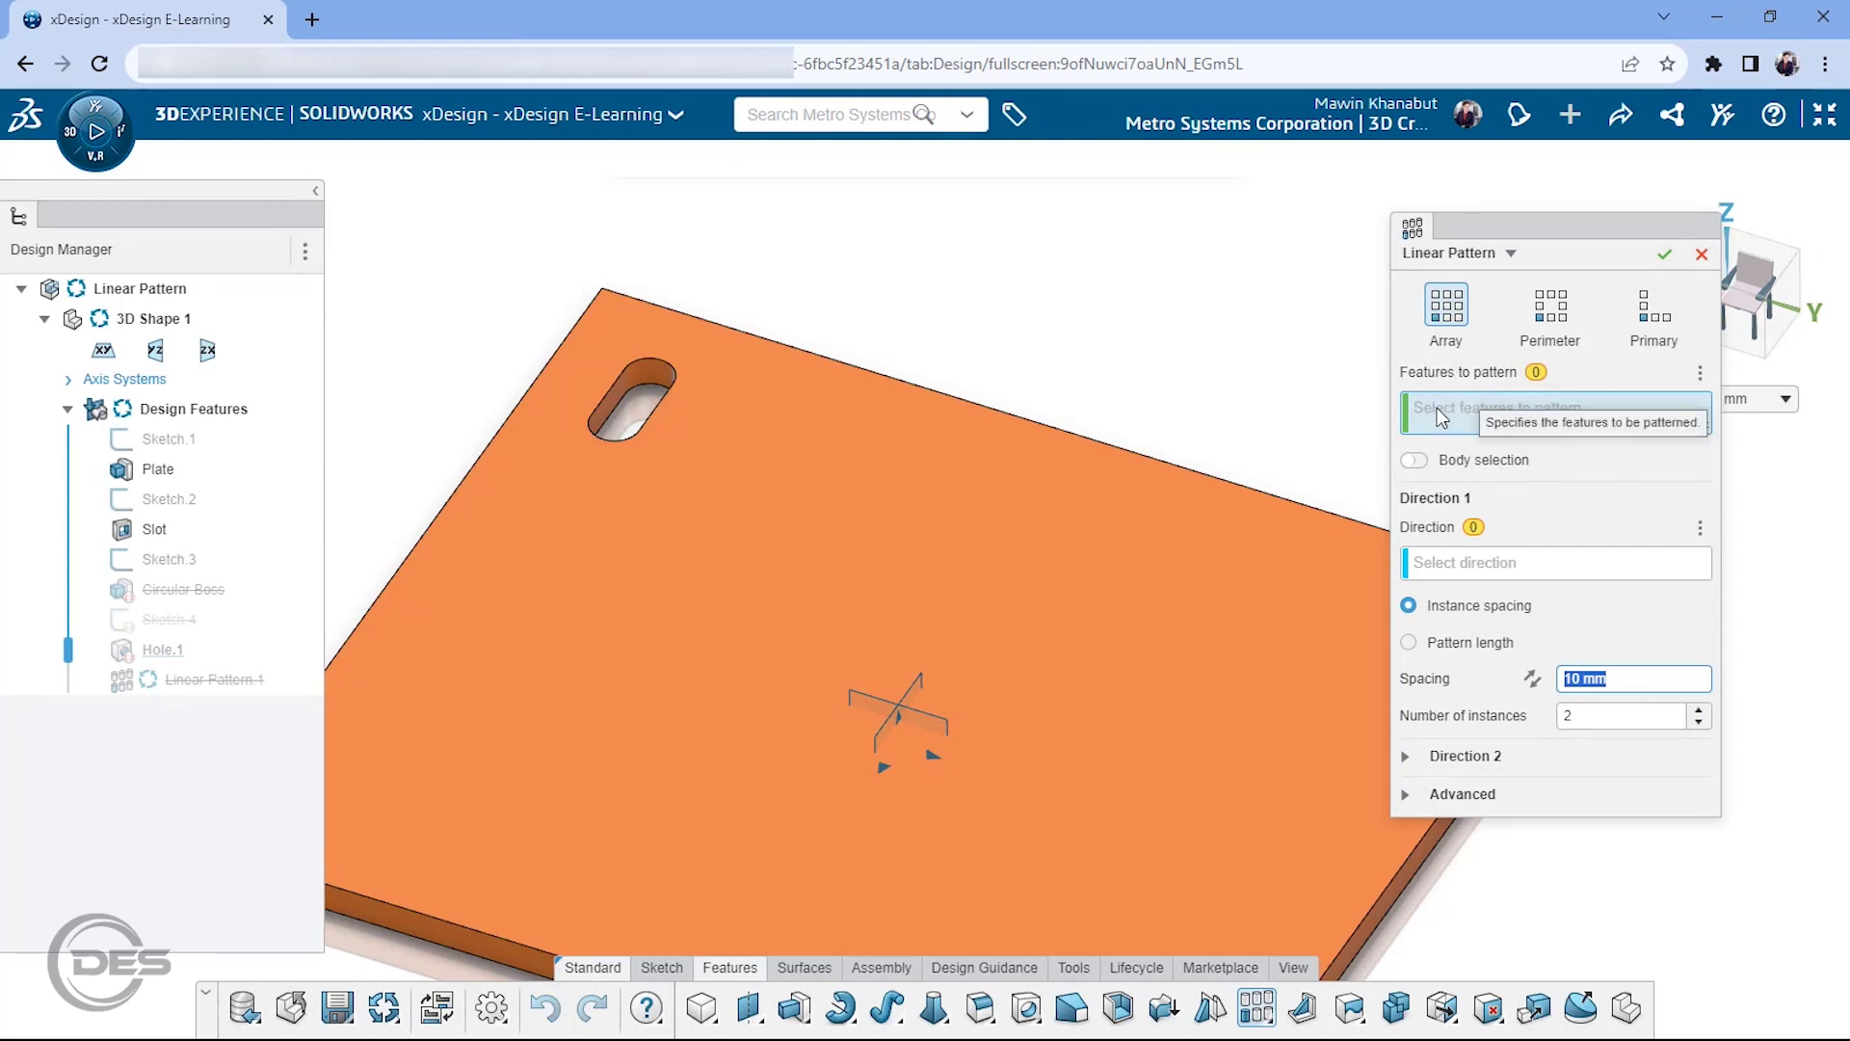
scroll(641, 376, "up", 2)
left_click(651, 371)
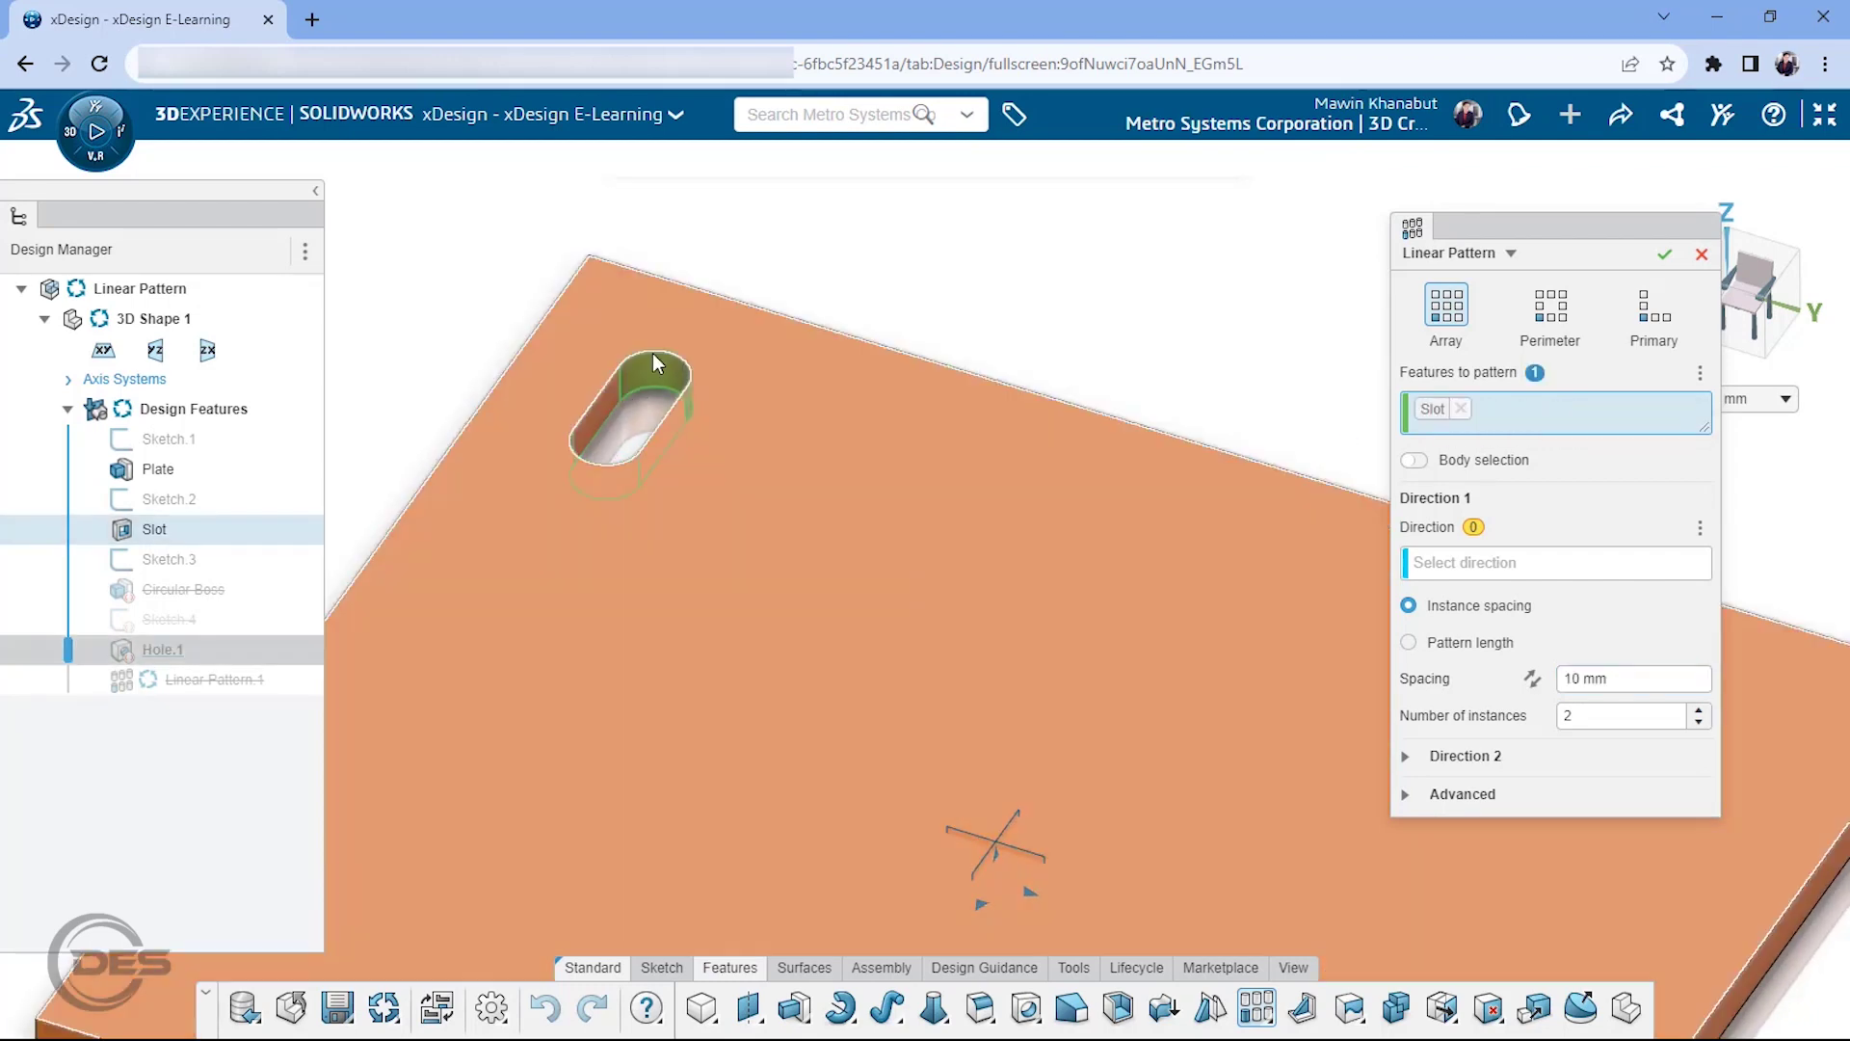
left_click(148, 540)
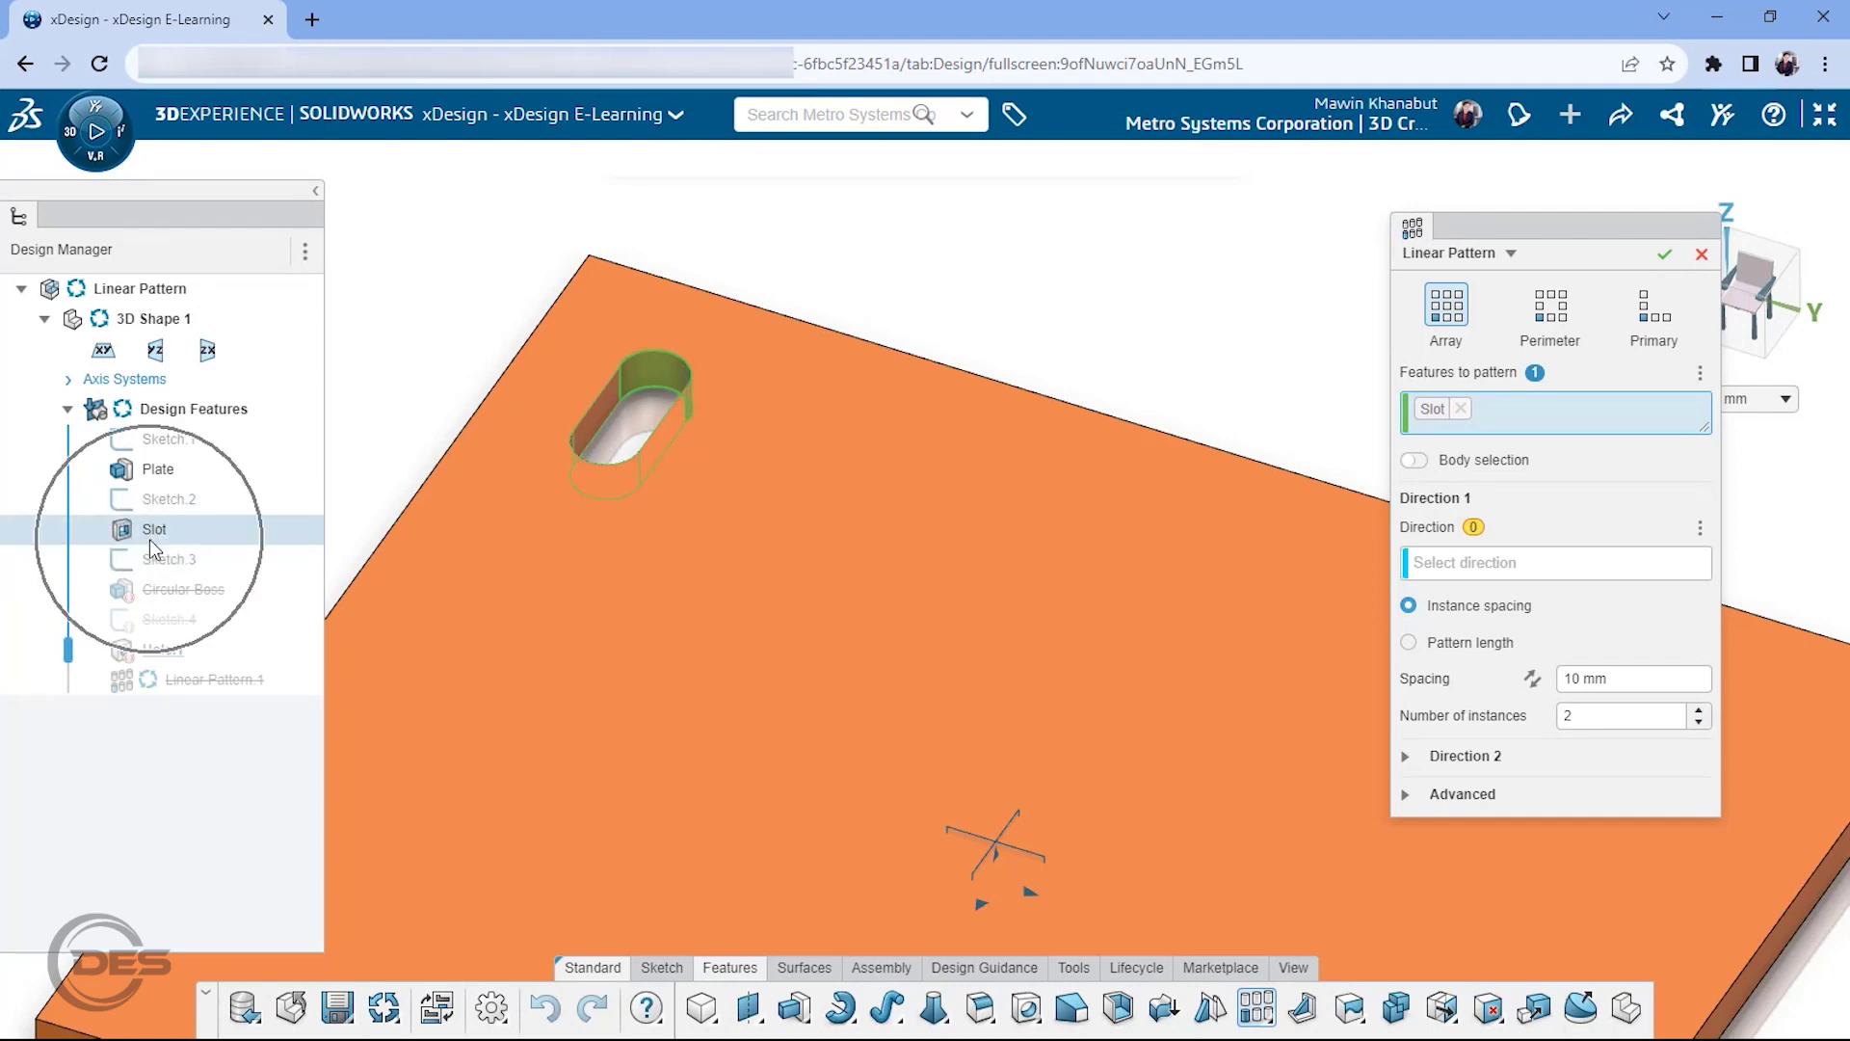
left_click(1448, 562)
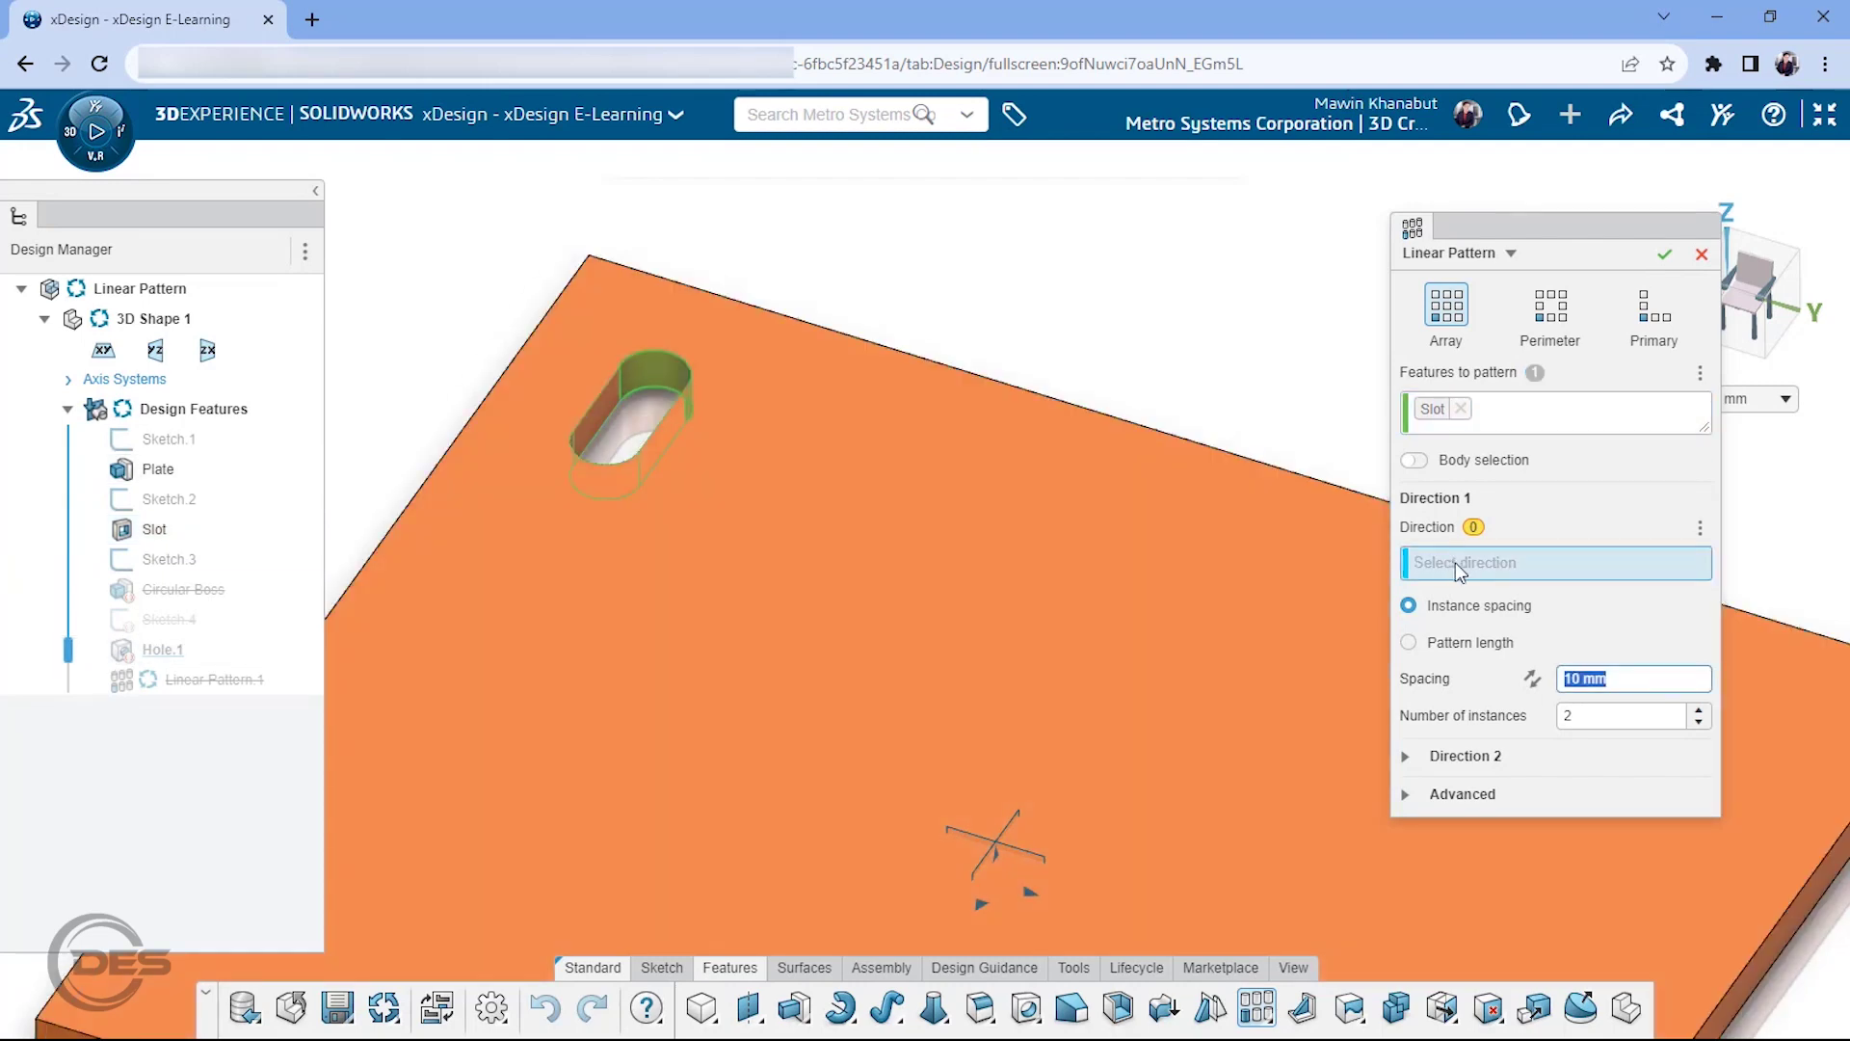
mouse_move(1263, 379)
middle_mouse_down()
mouse_move(1325, 466)
mouse_move(1291, 592)
middle_mouse_up()
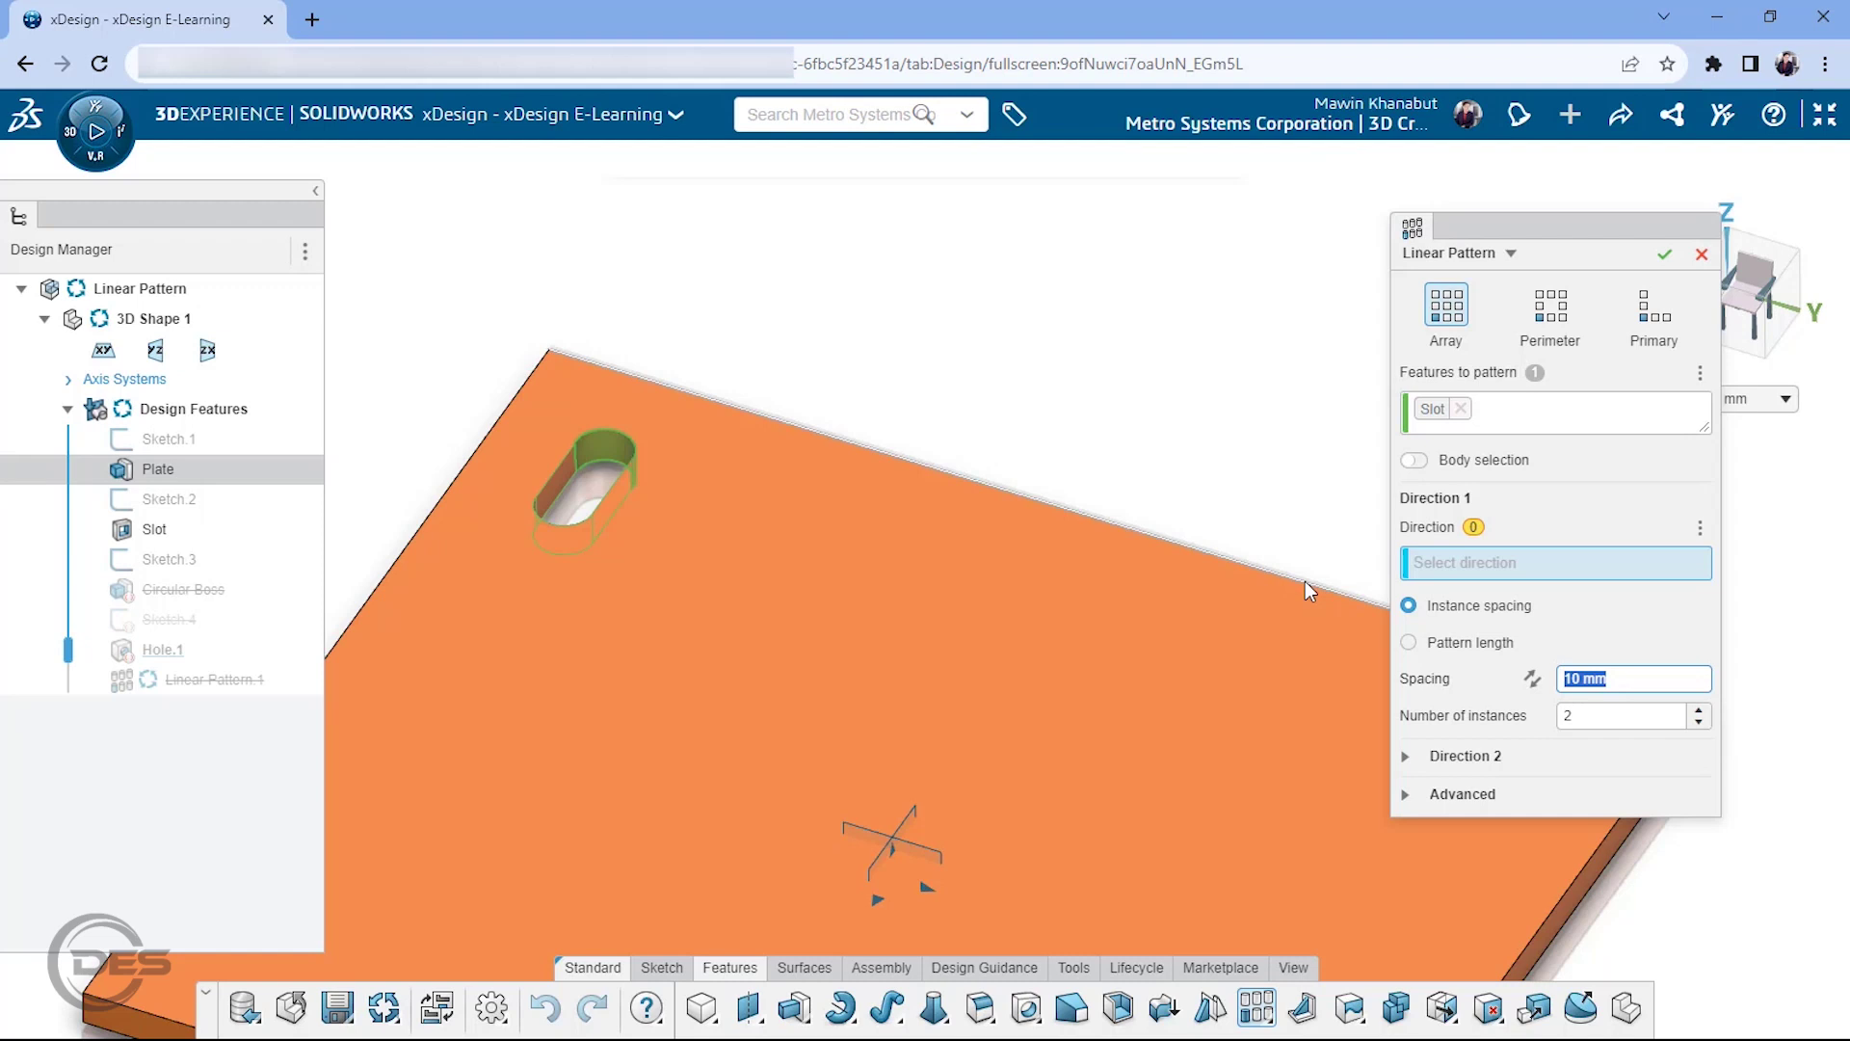
Step: Pattern the slot along the plate's top edge at 50 mm spacing with six instances
left_click(1305, 581)
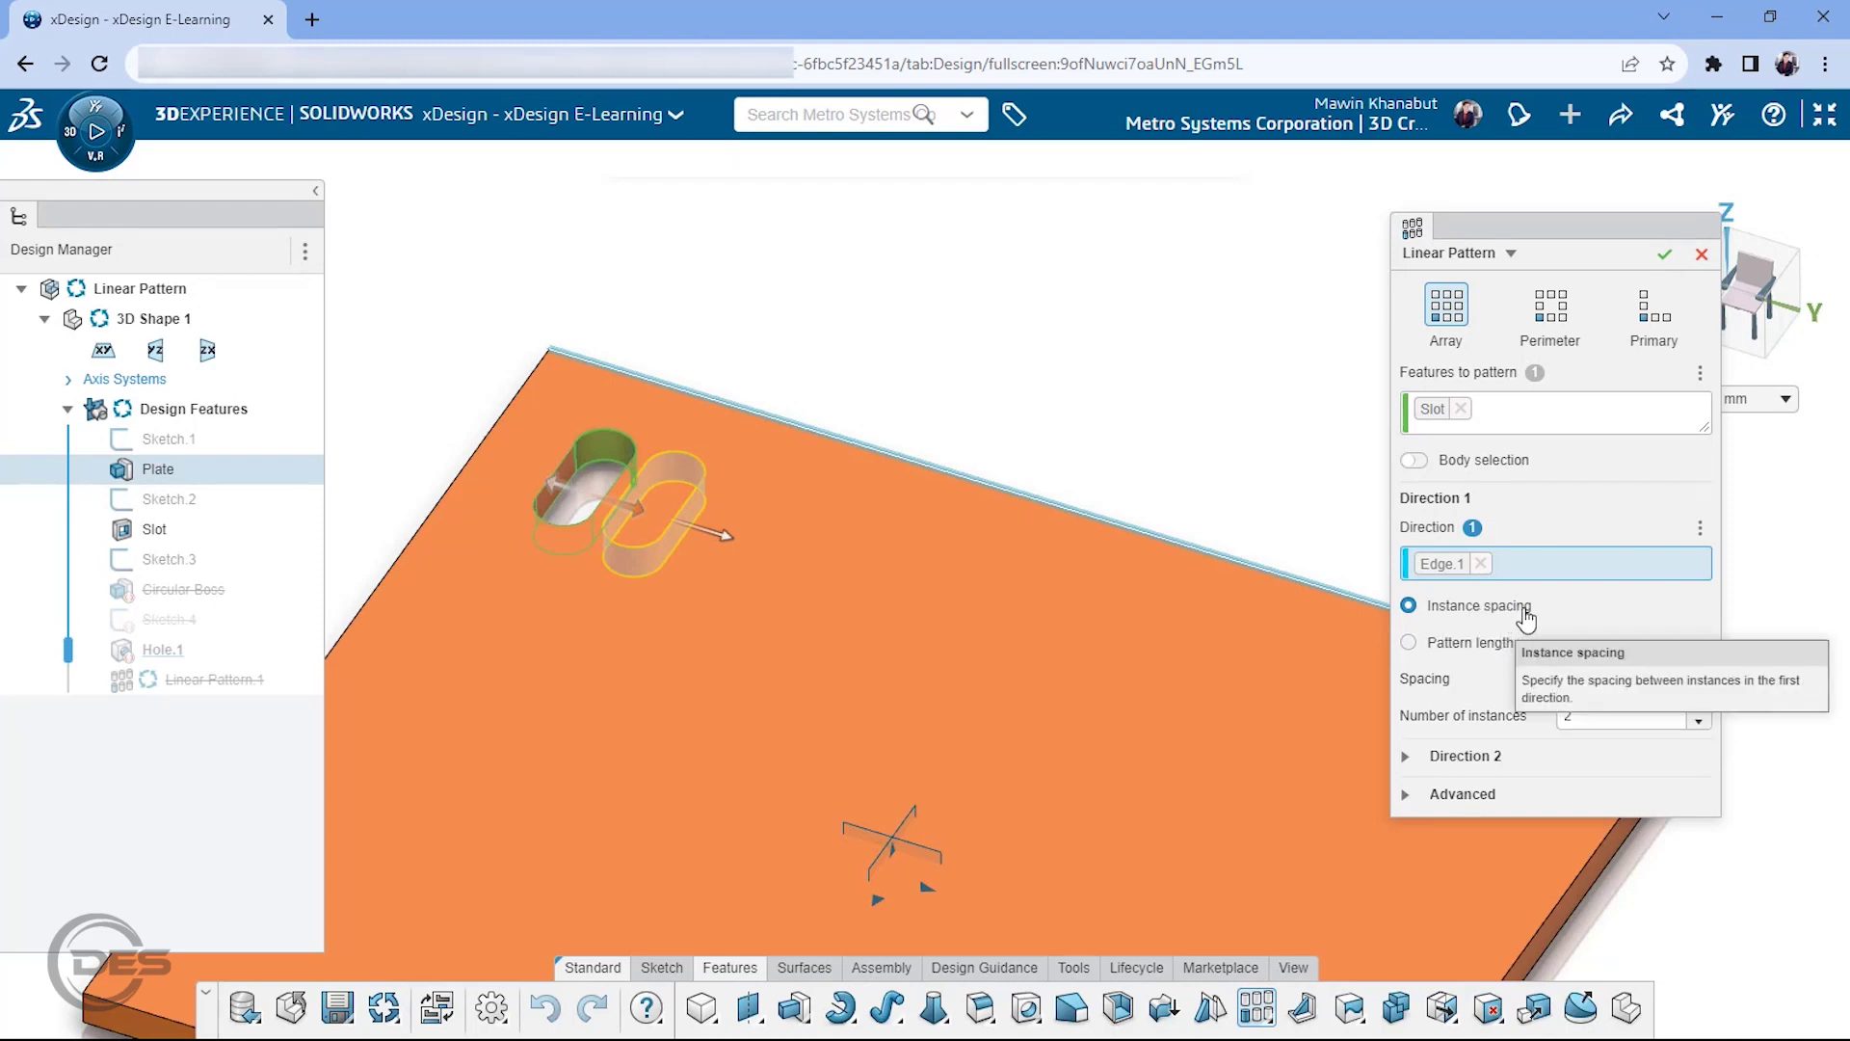
left_click(1626, 675)
triple_click(1600, 678)
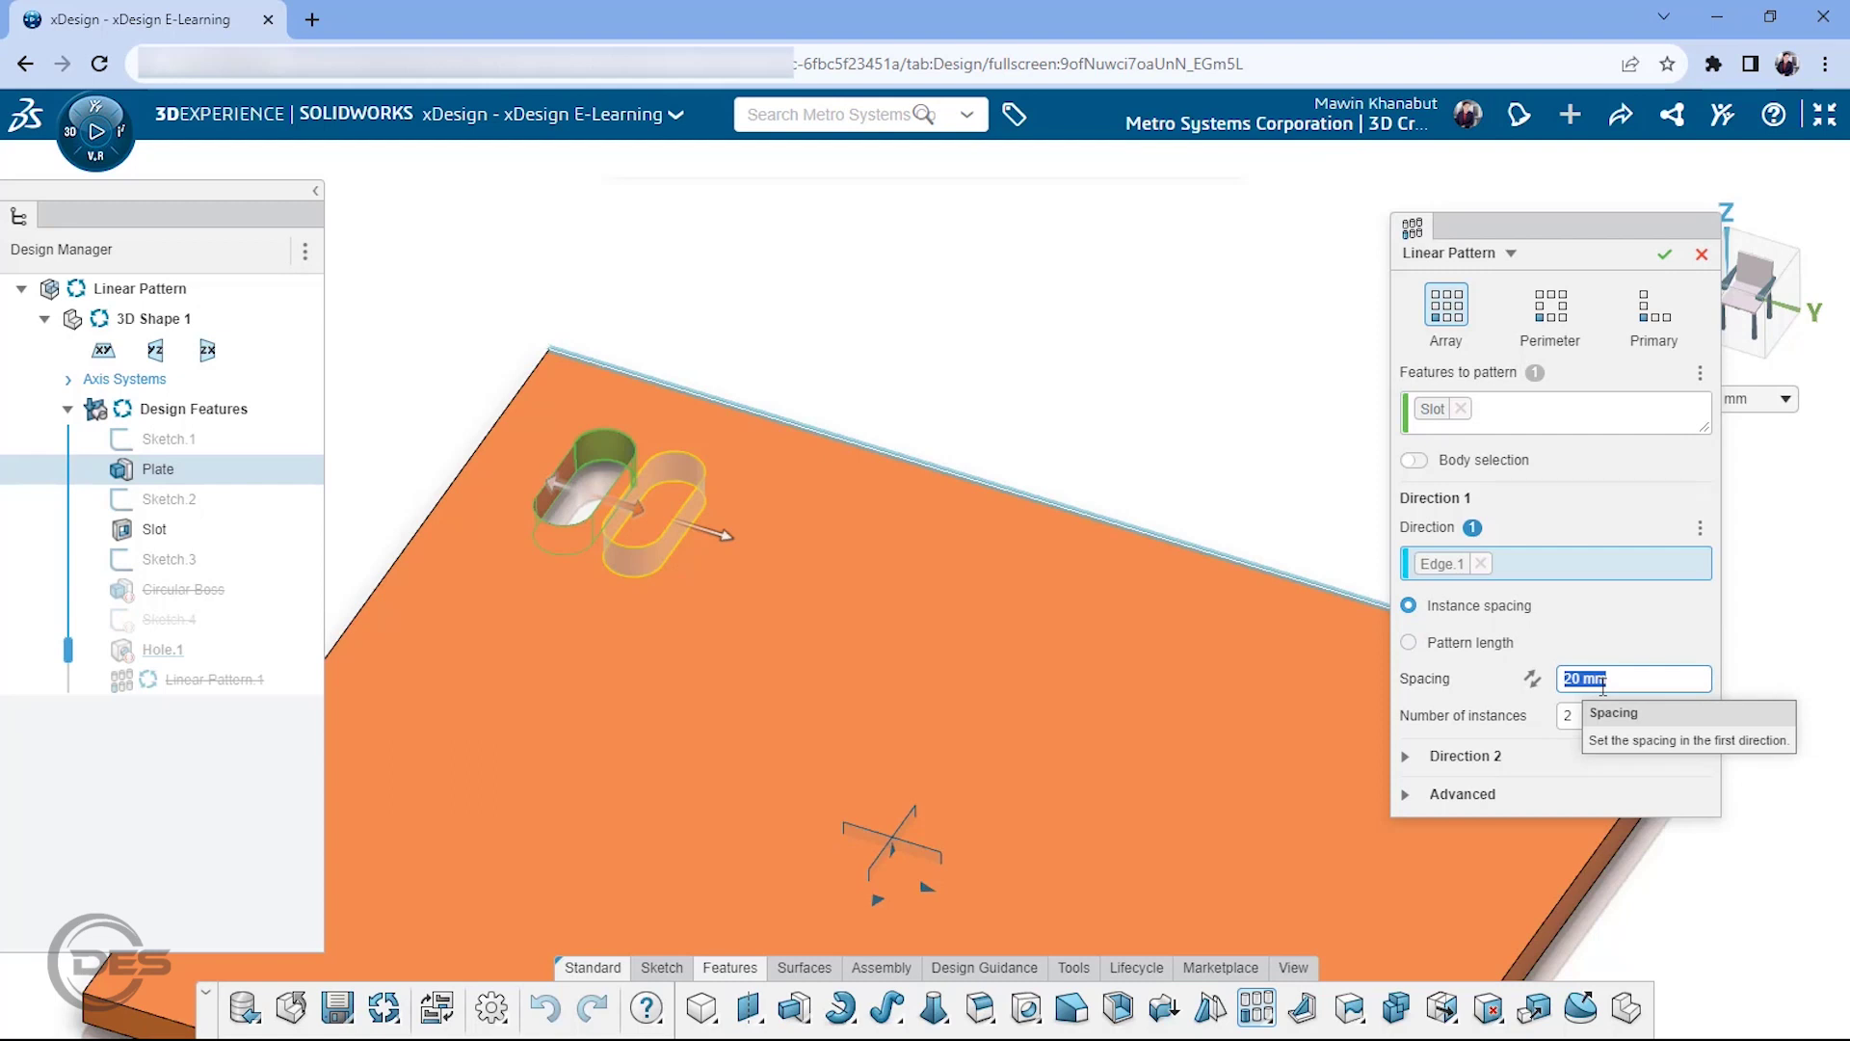
type("30")
key("Return")
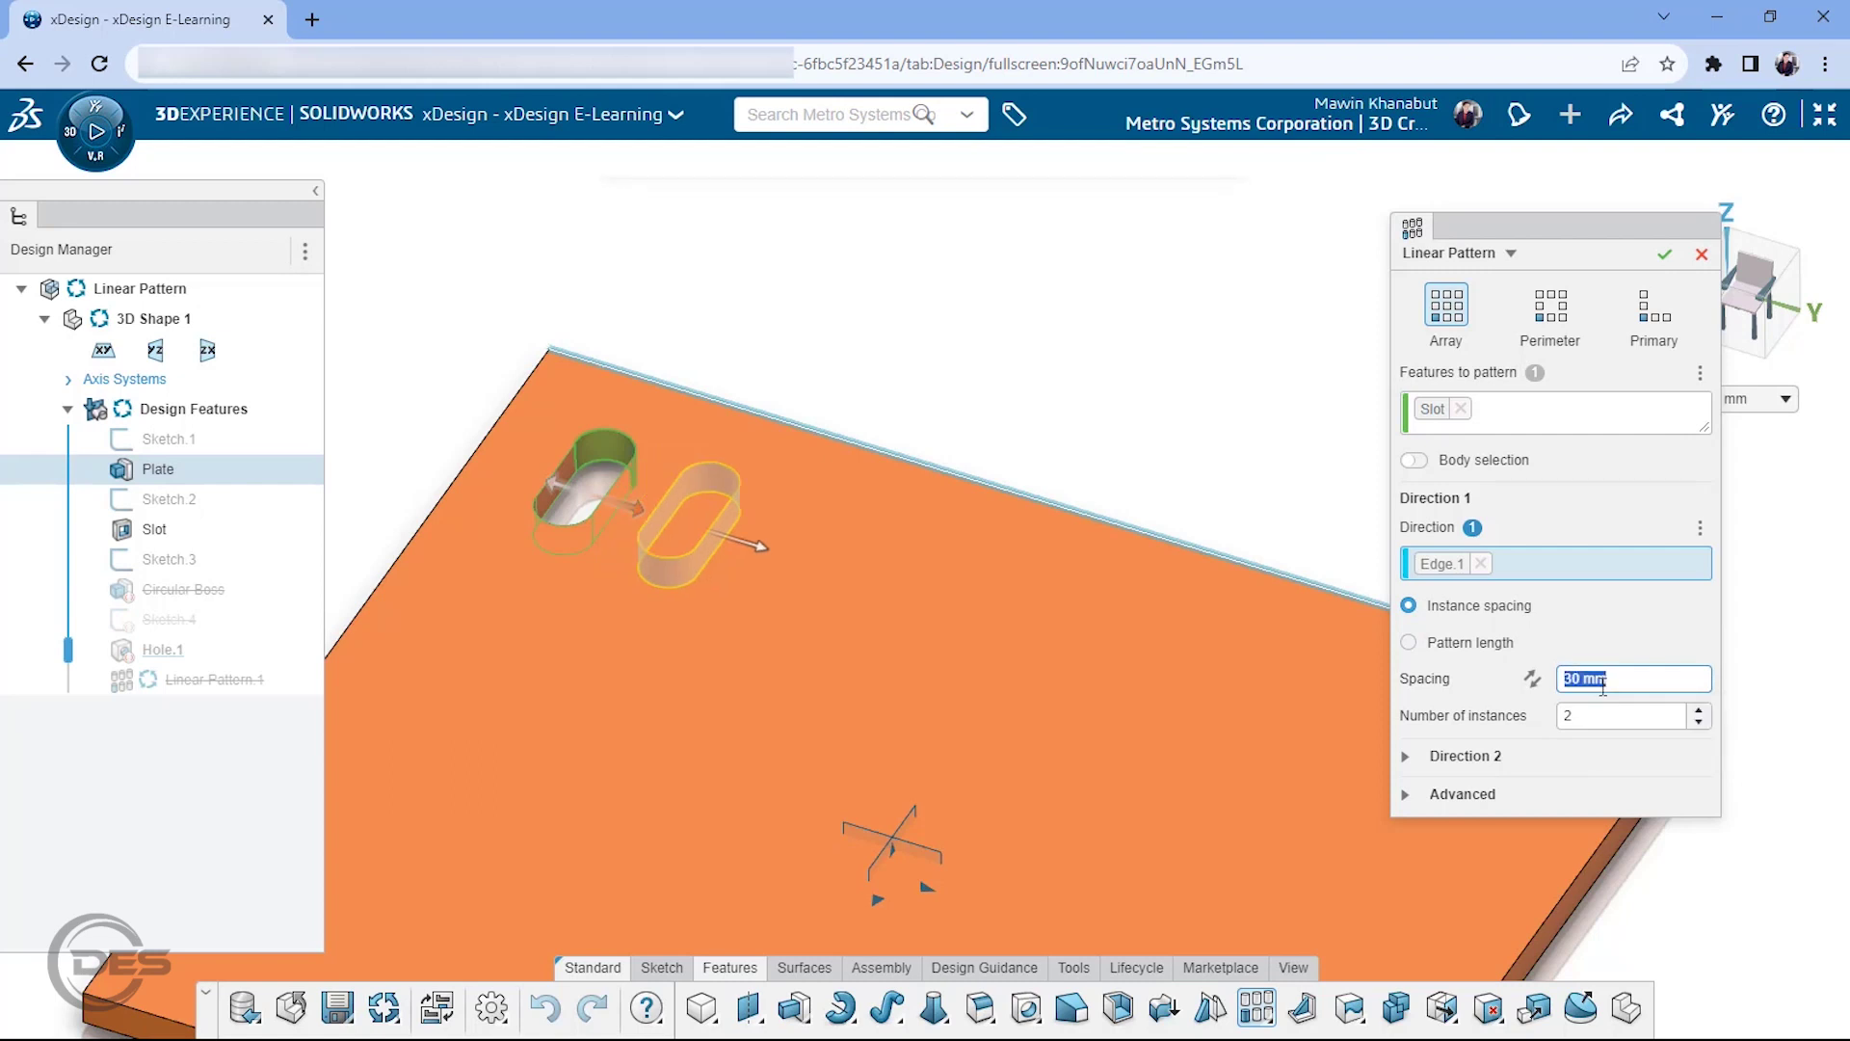
type("05")
key("Return")
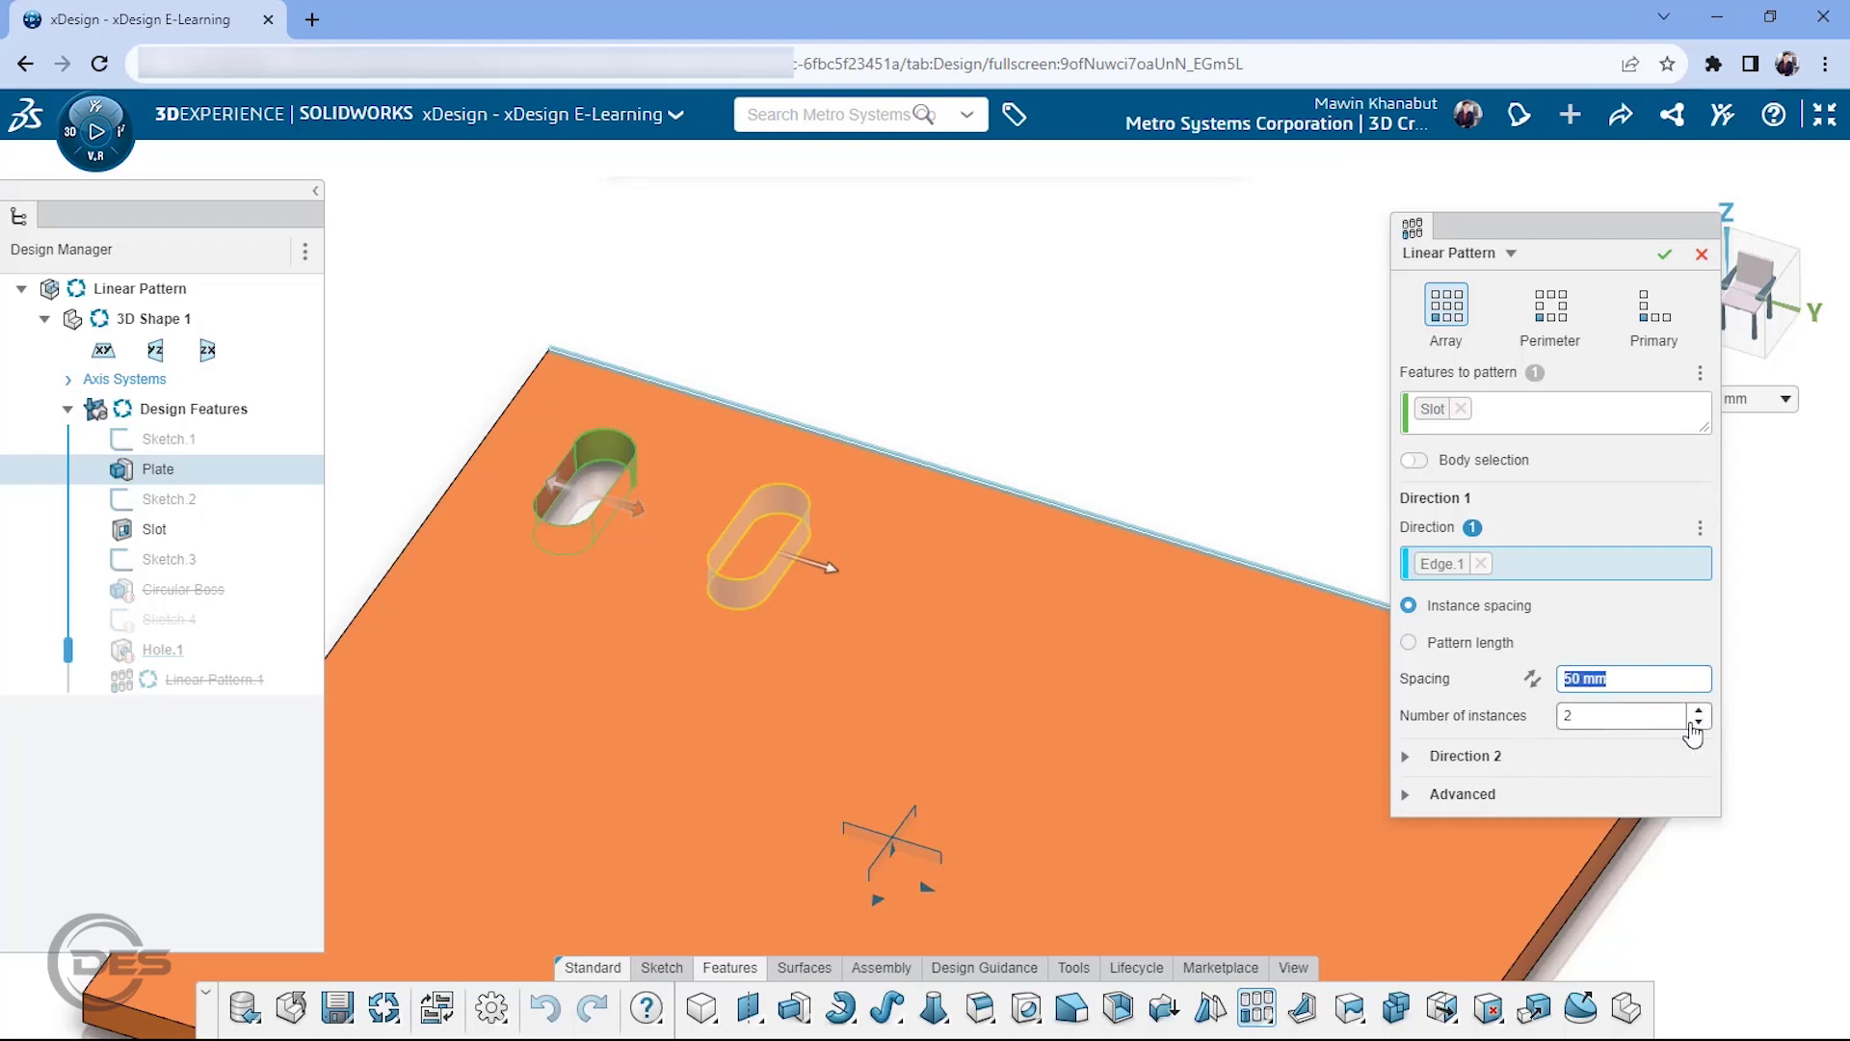
left_click(1699, 711)
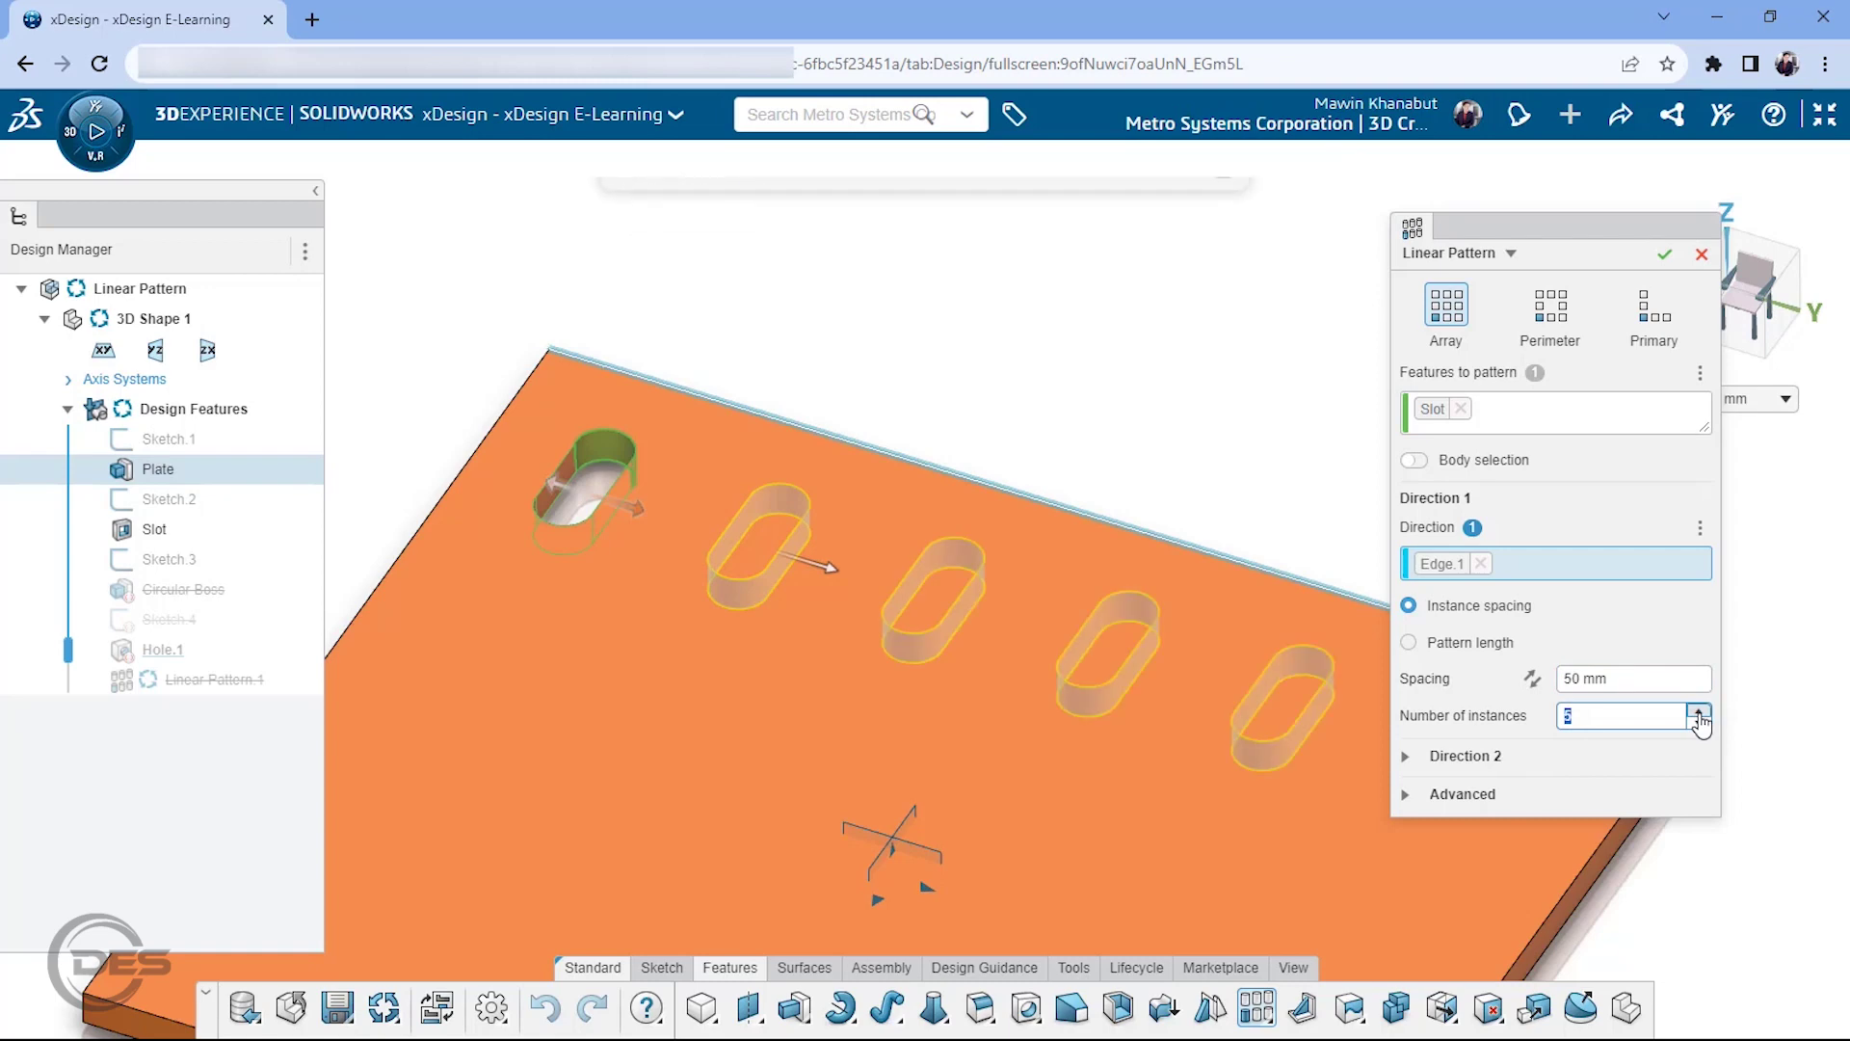
left_click(1699, 711)
left_click(1699, 711)
scroll(1231, 498, "down", 2)
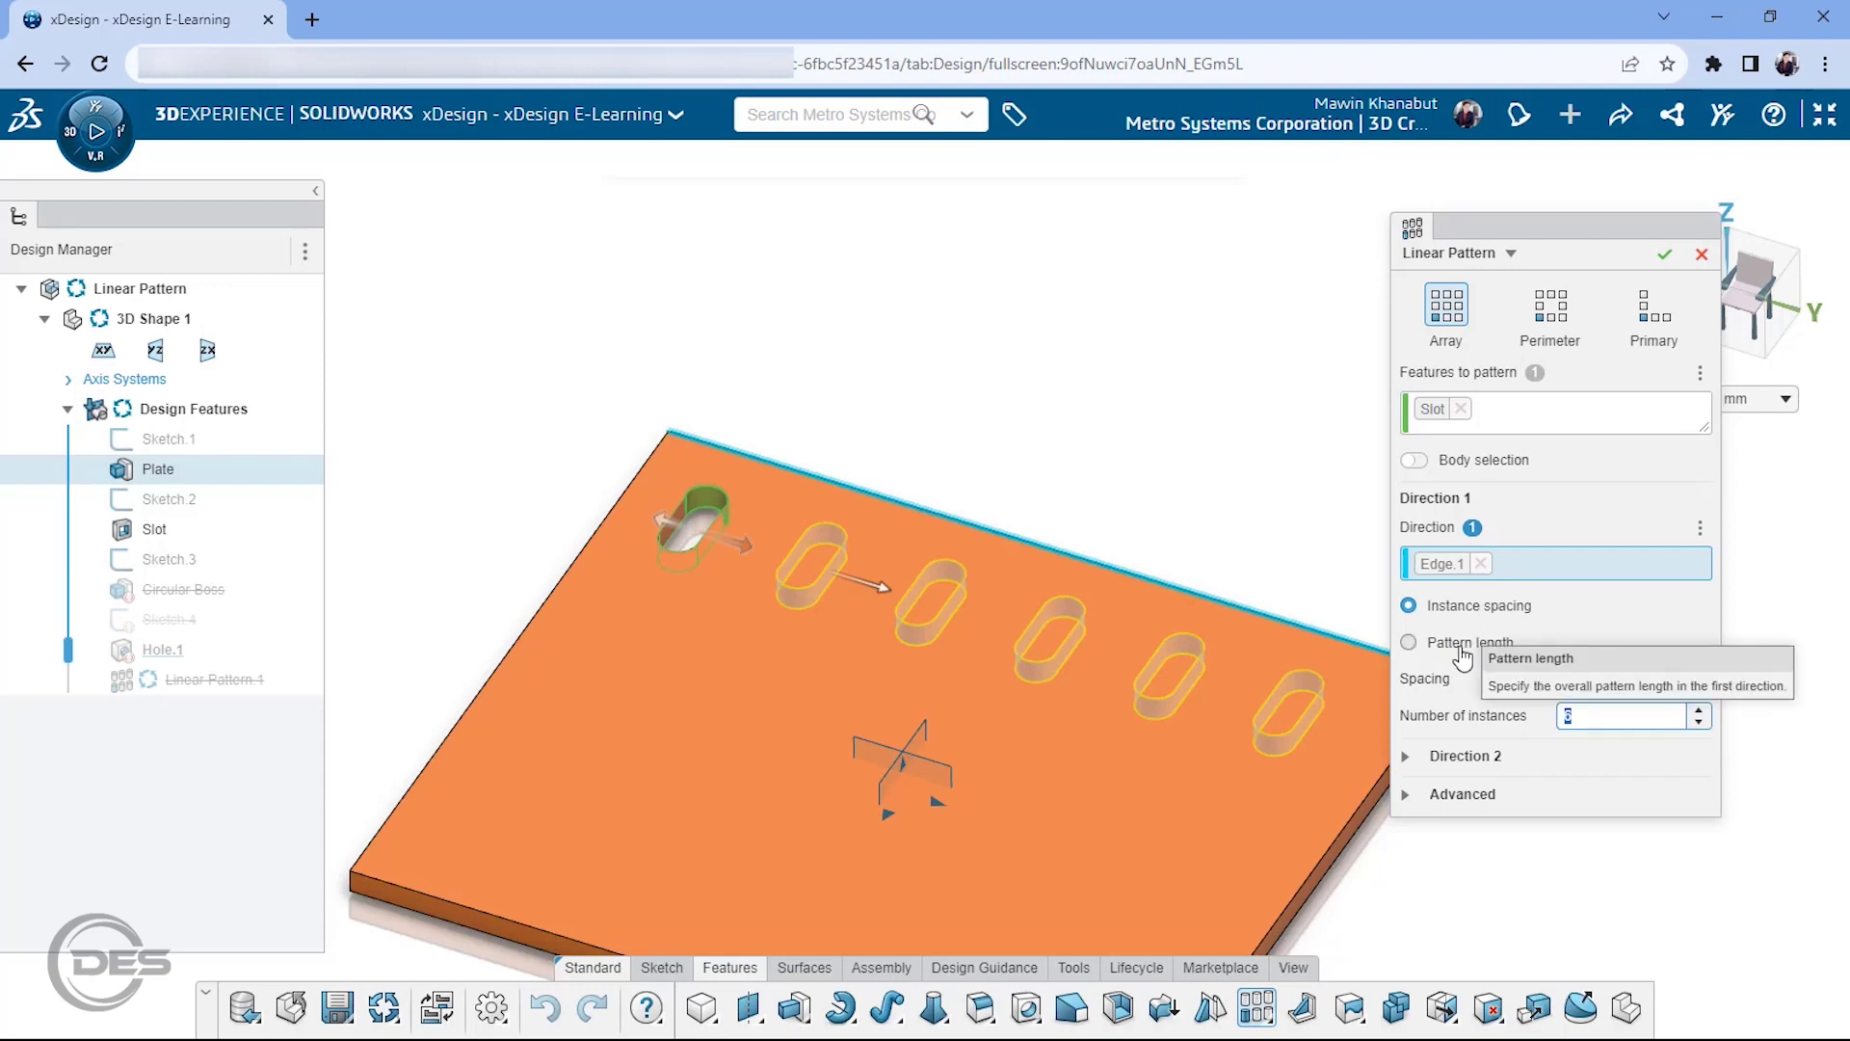
Step: Try the Pattern length option at 200 mm and then 250 mm
left_click(1460, 647)
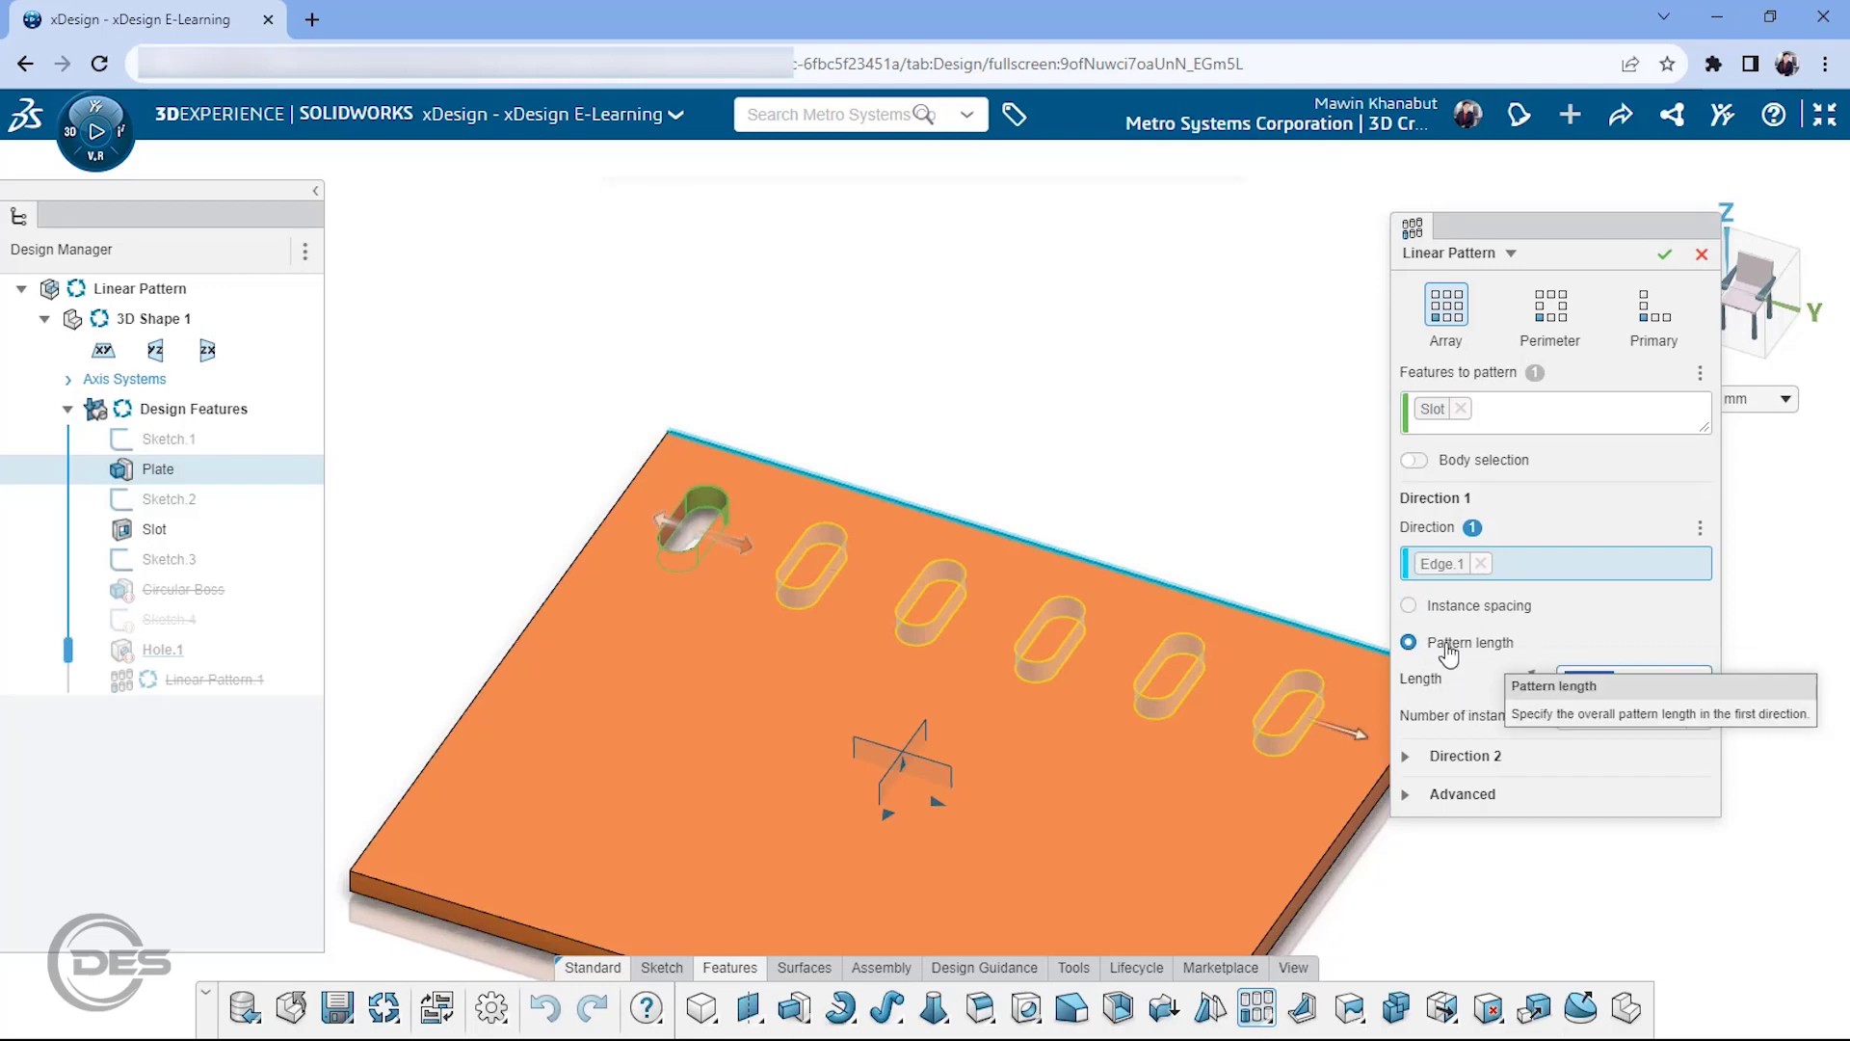
scroll(1316, 715, "down", 2)
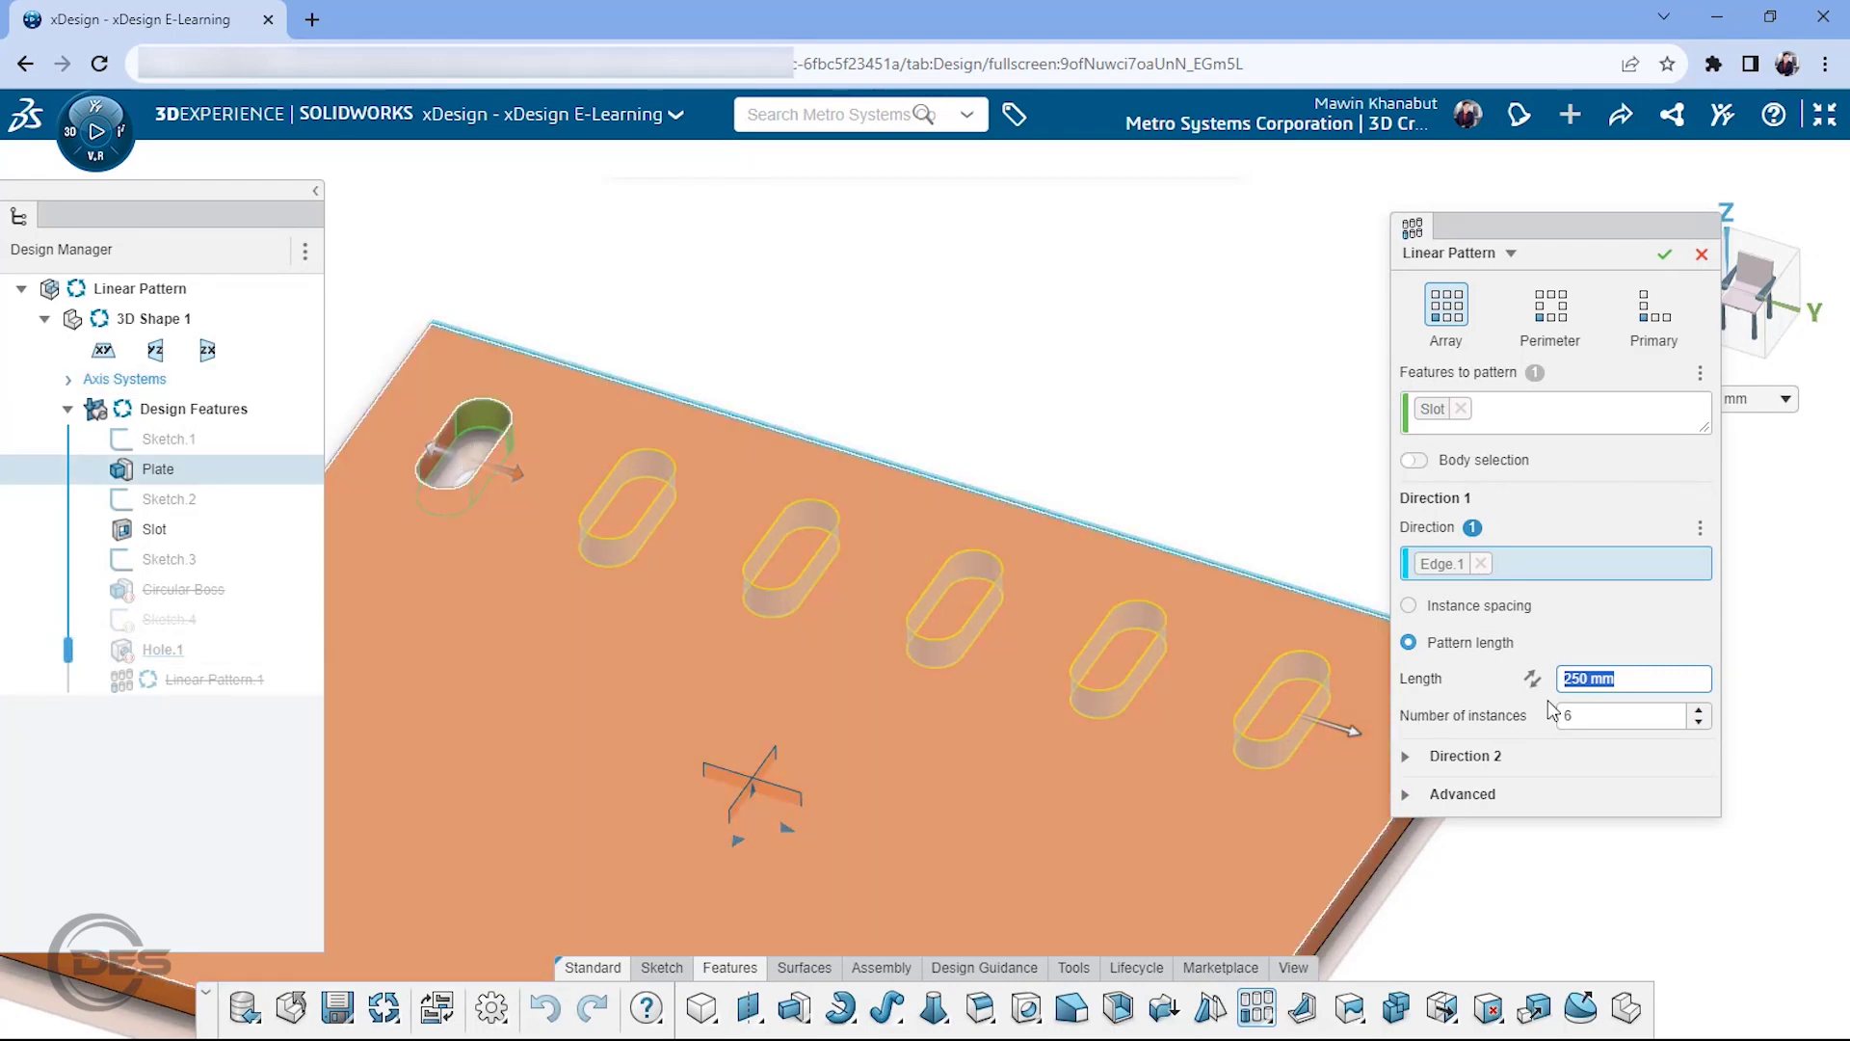
type("200")
key("Return")
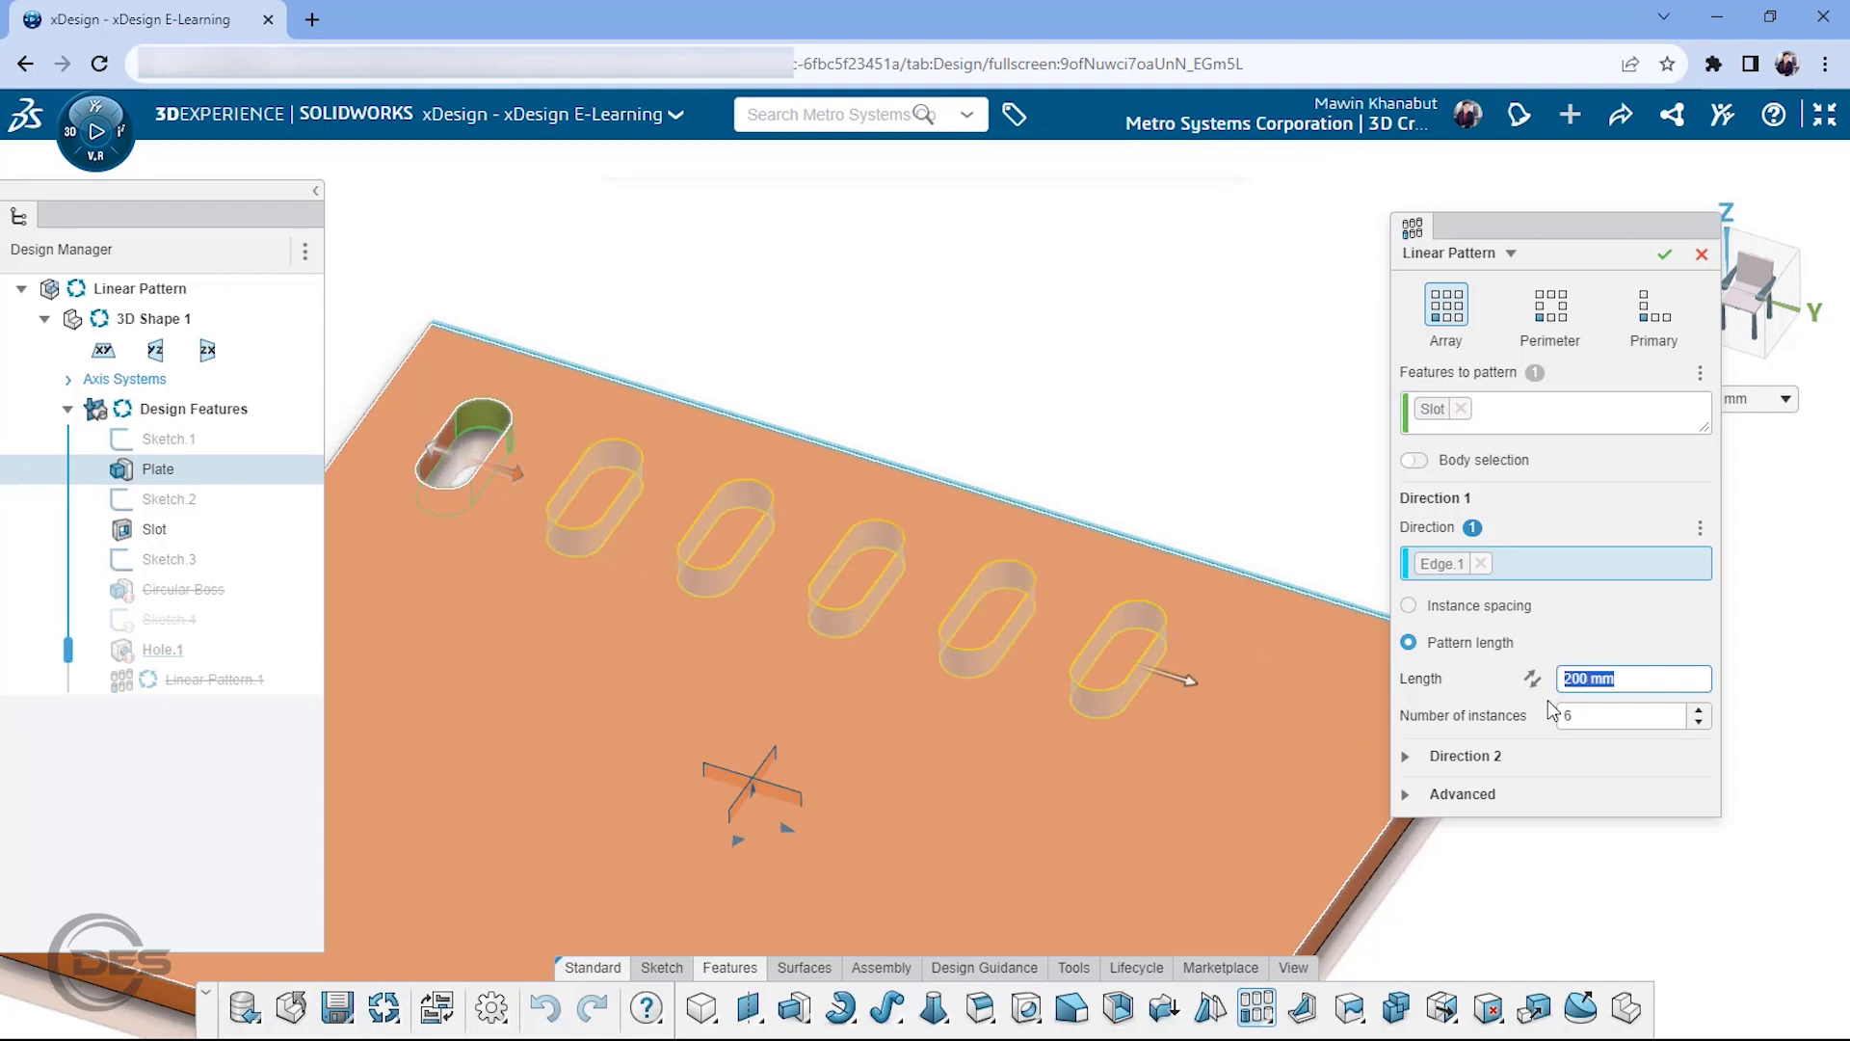
type("250")
key("Return")
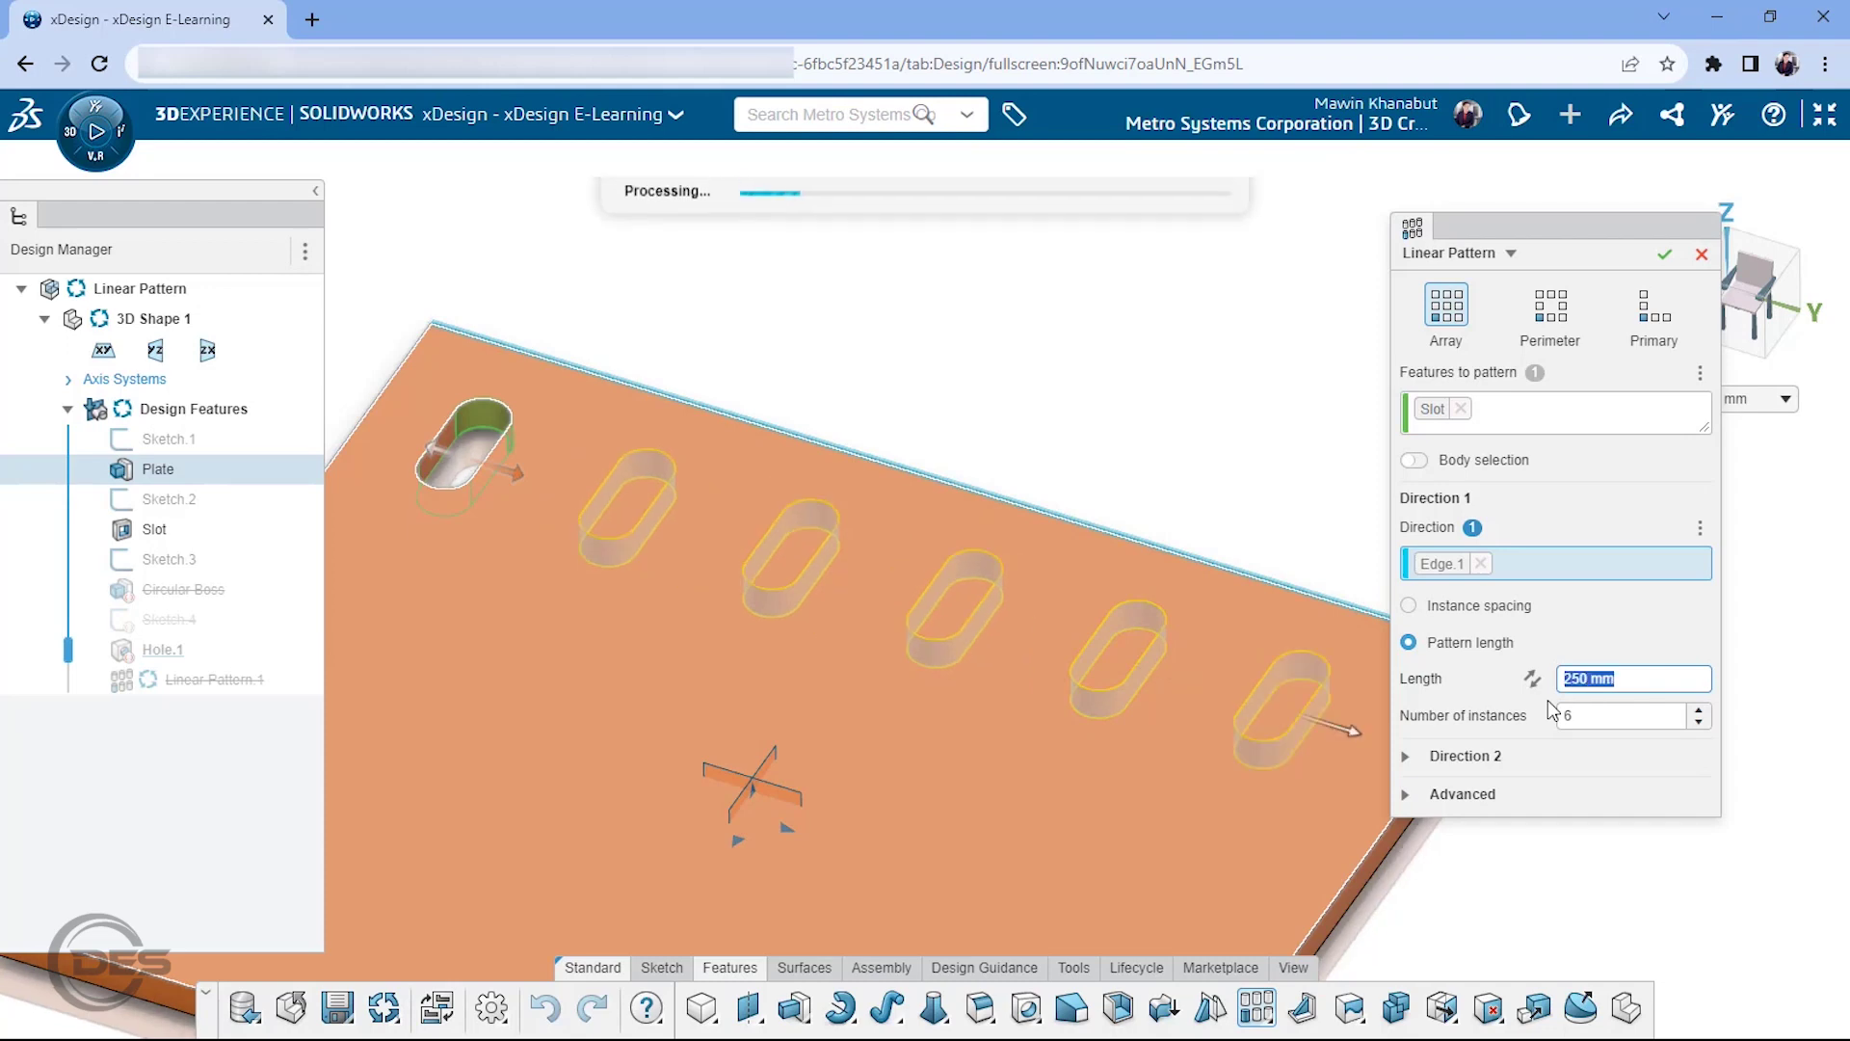
Step: Return to instance spacing, set 40 mm and 8 instances, and confirm the pattern
left_click(1525, 616)
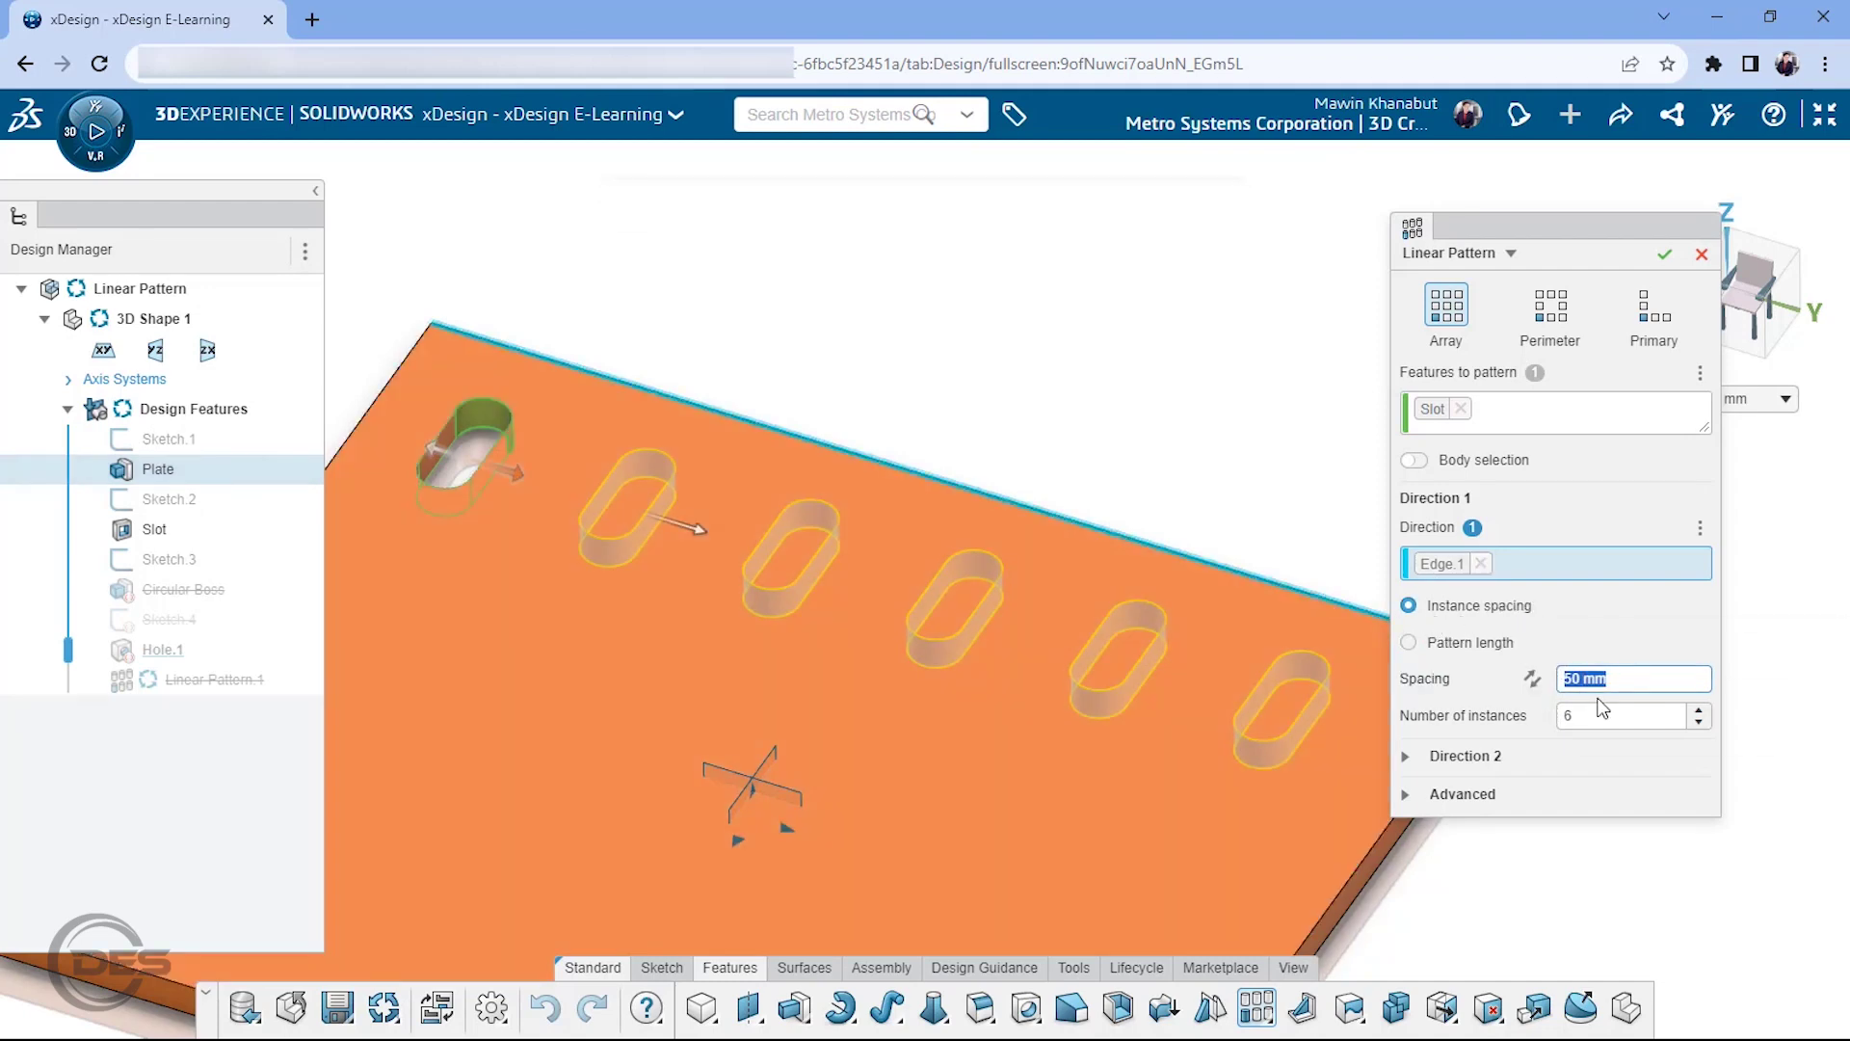
type("30")
key("Return")
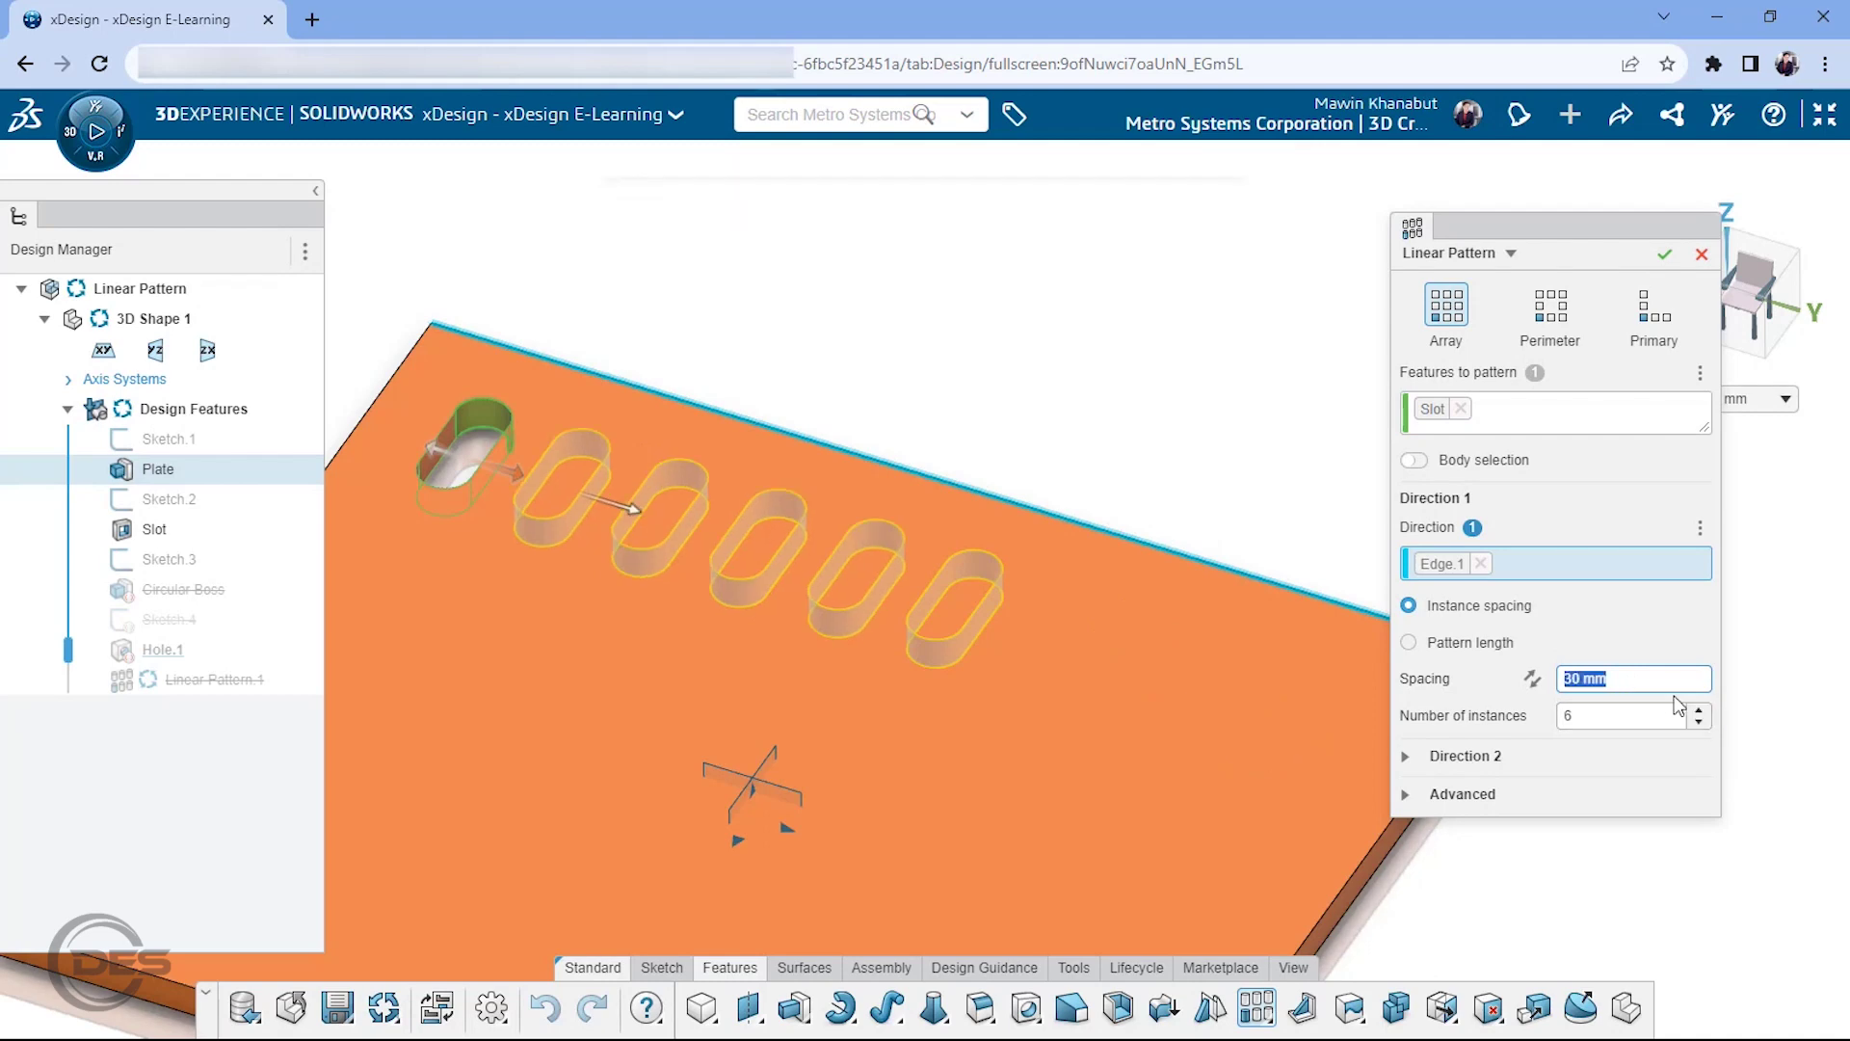
type("40")
key("Return")
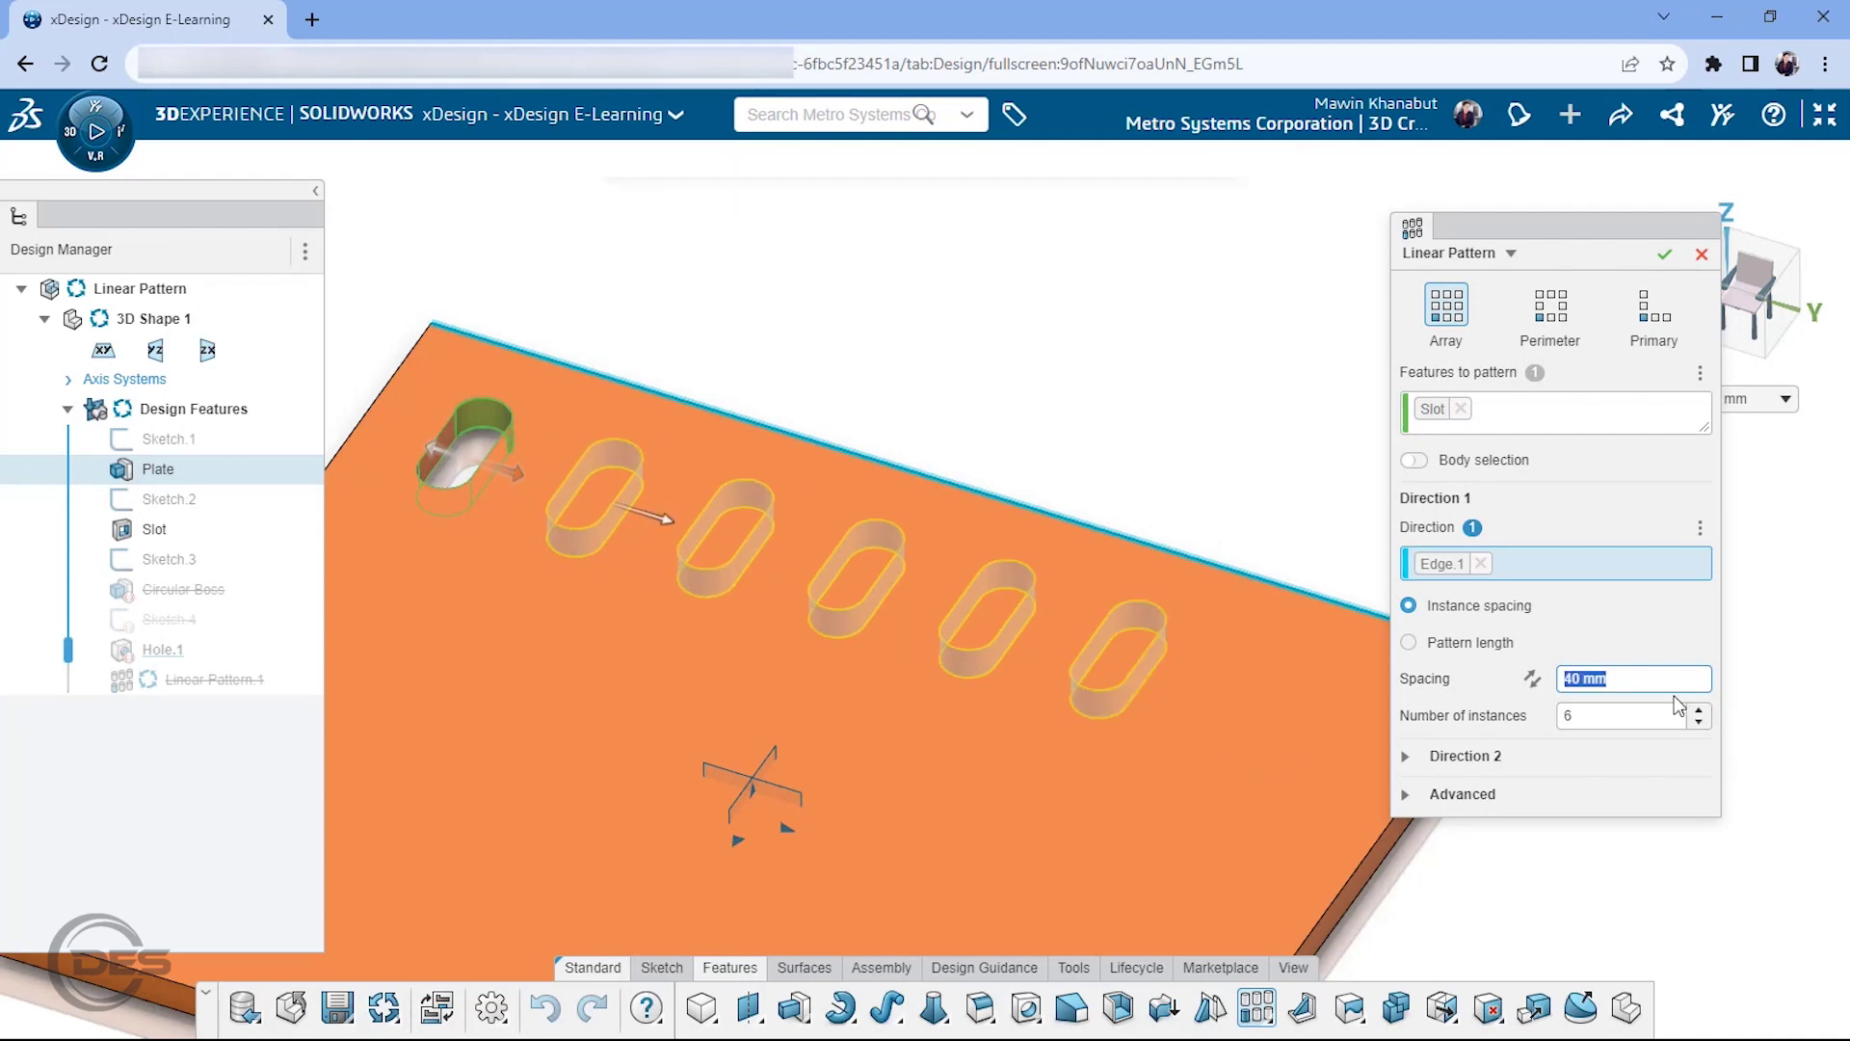
left_click(1698, 710)
scroll(1155, 622, "down", 1)
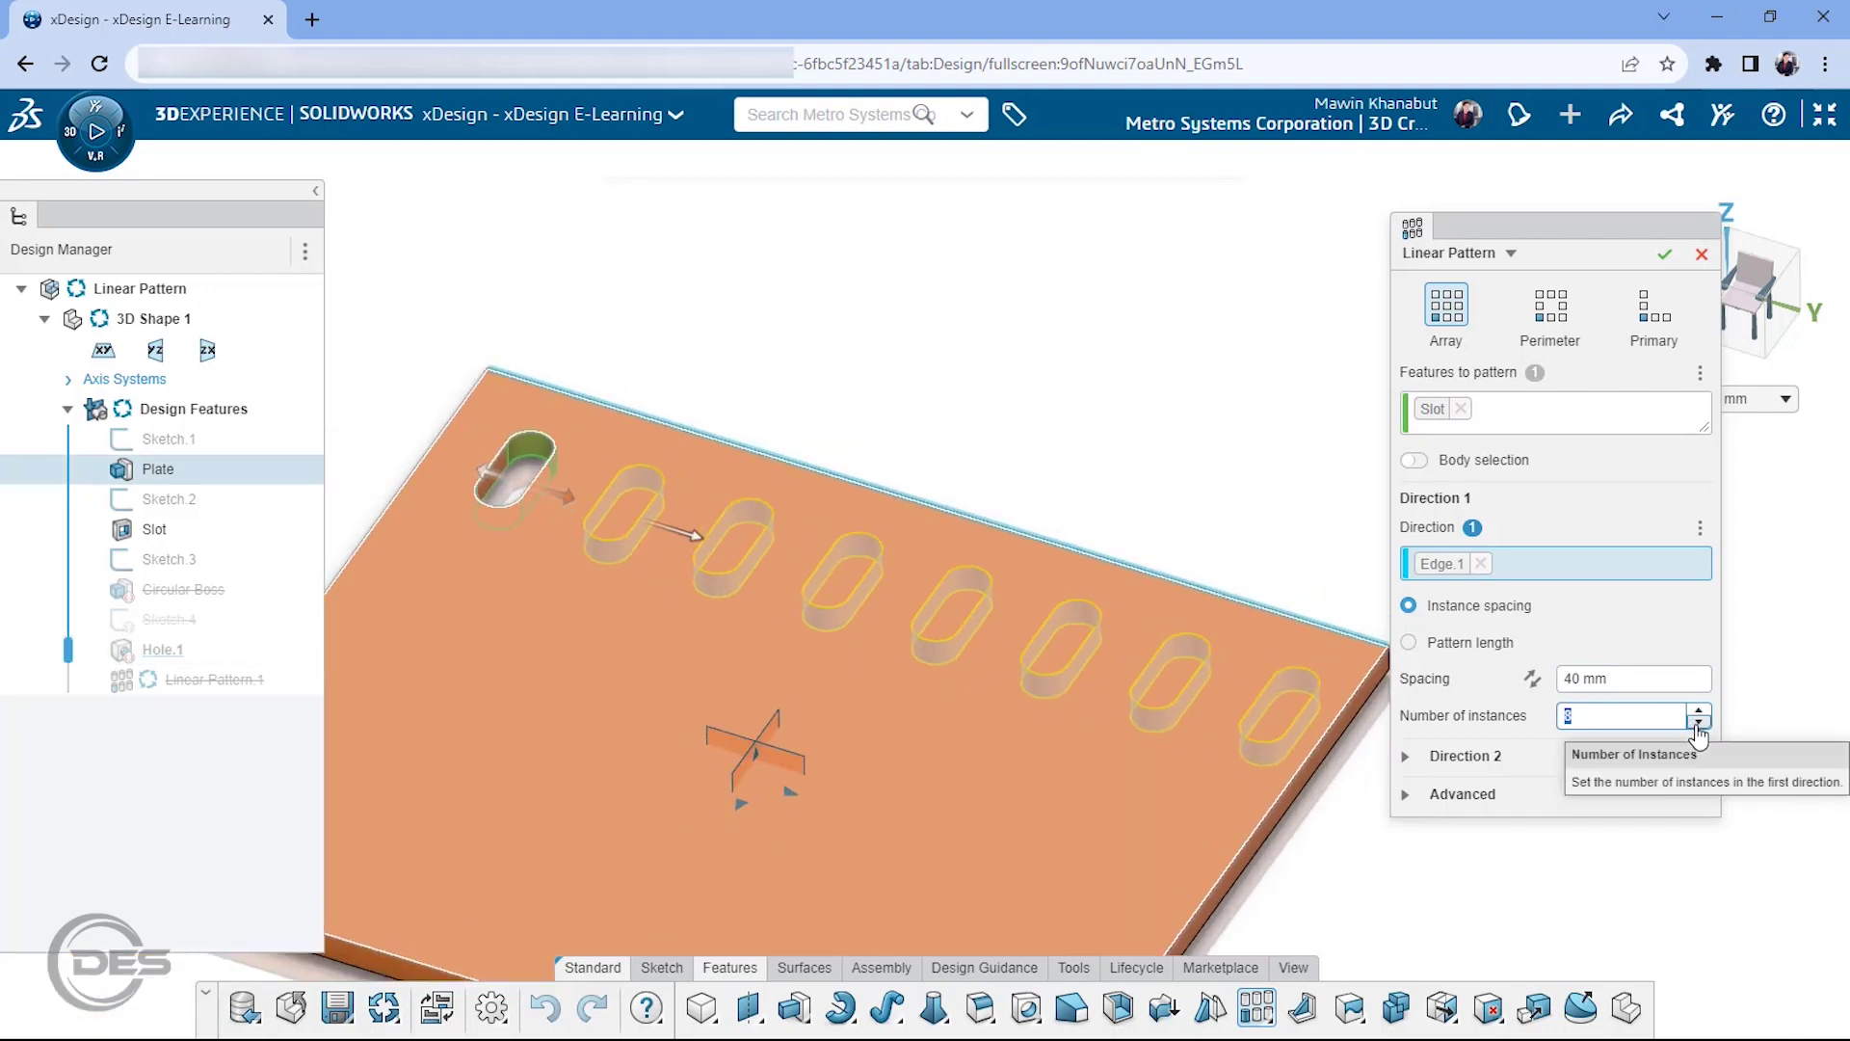
scroll(1056, 457, "down", 1)
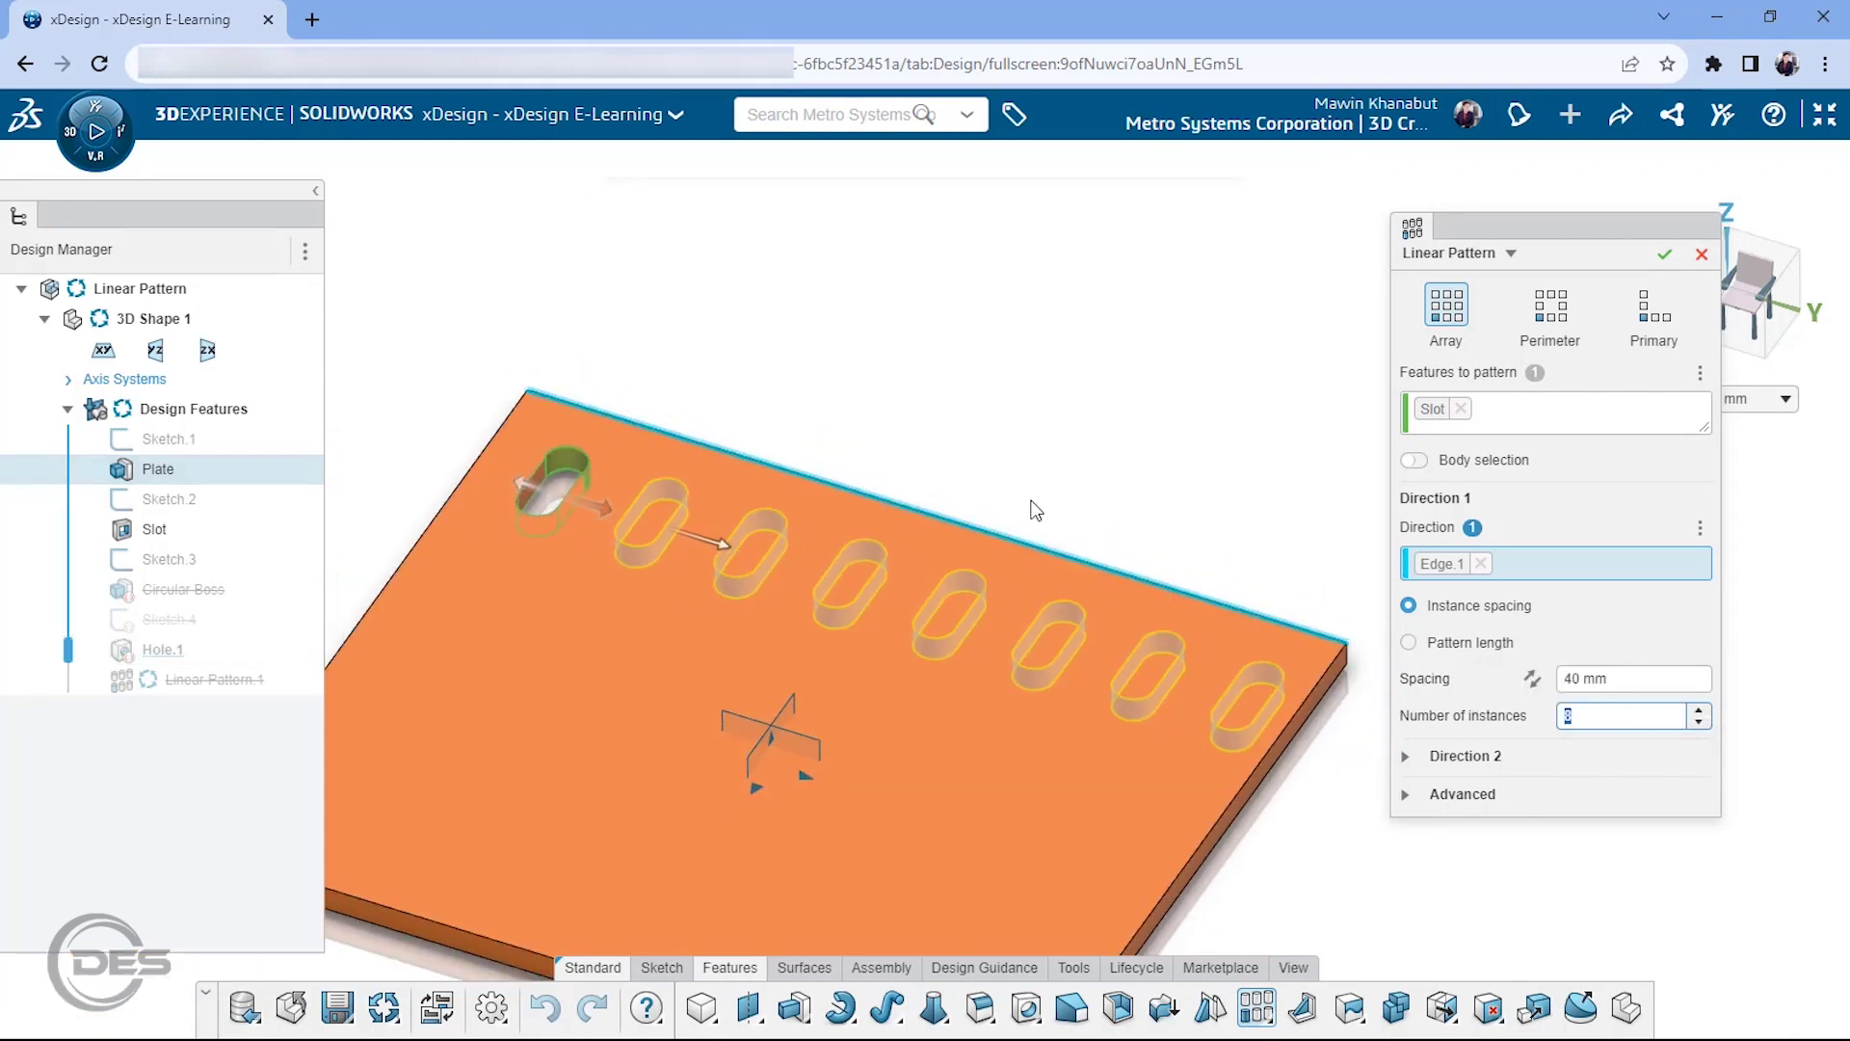
key("shift+Tab")
scroll(971, 638, "down", 1)
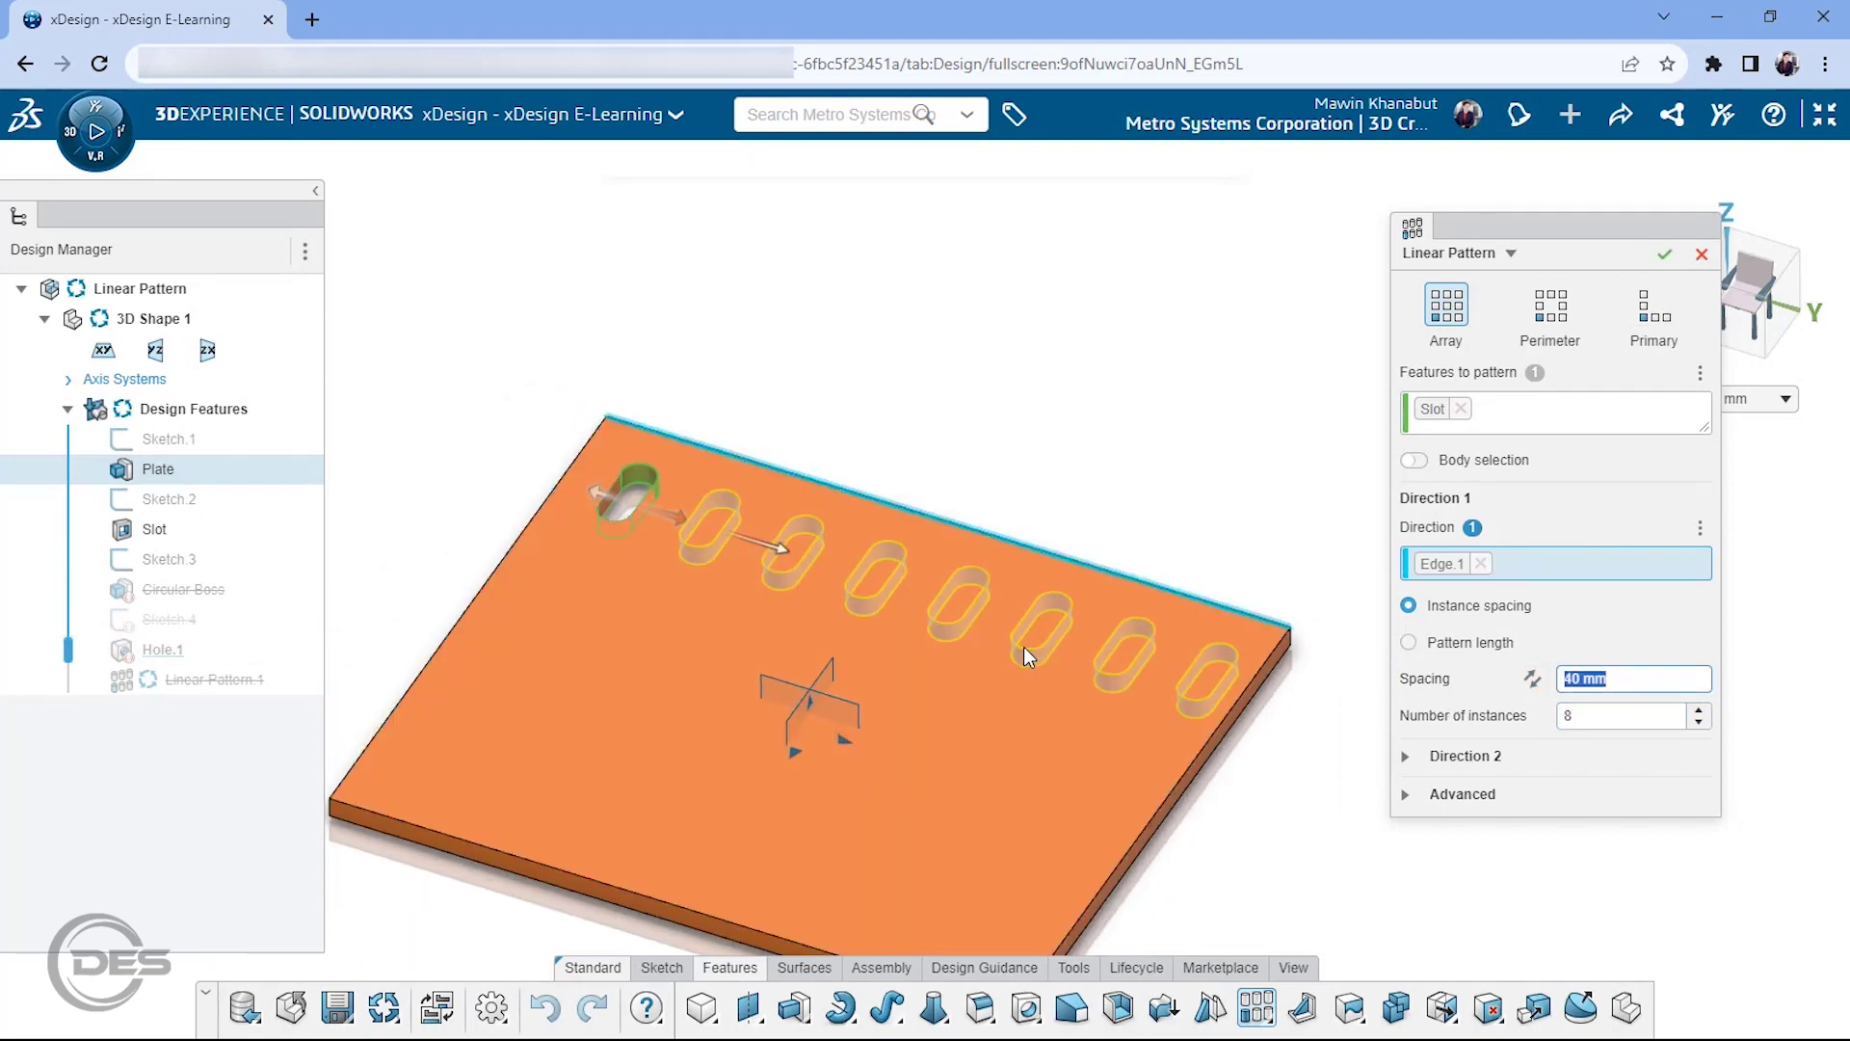
left_click(1664, 253)
scroll(771, 578, "up", 2)
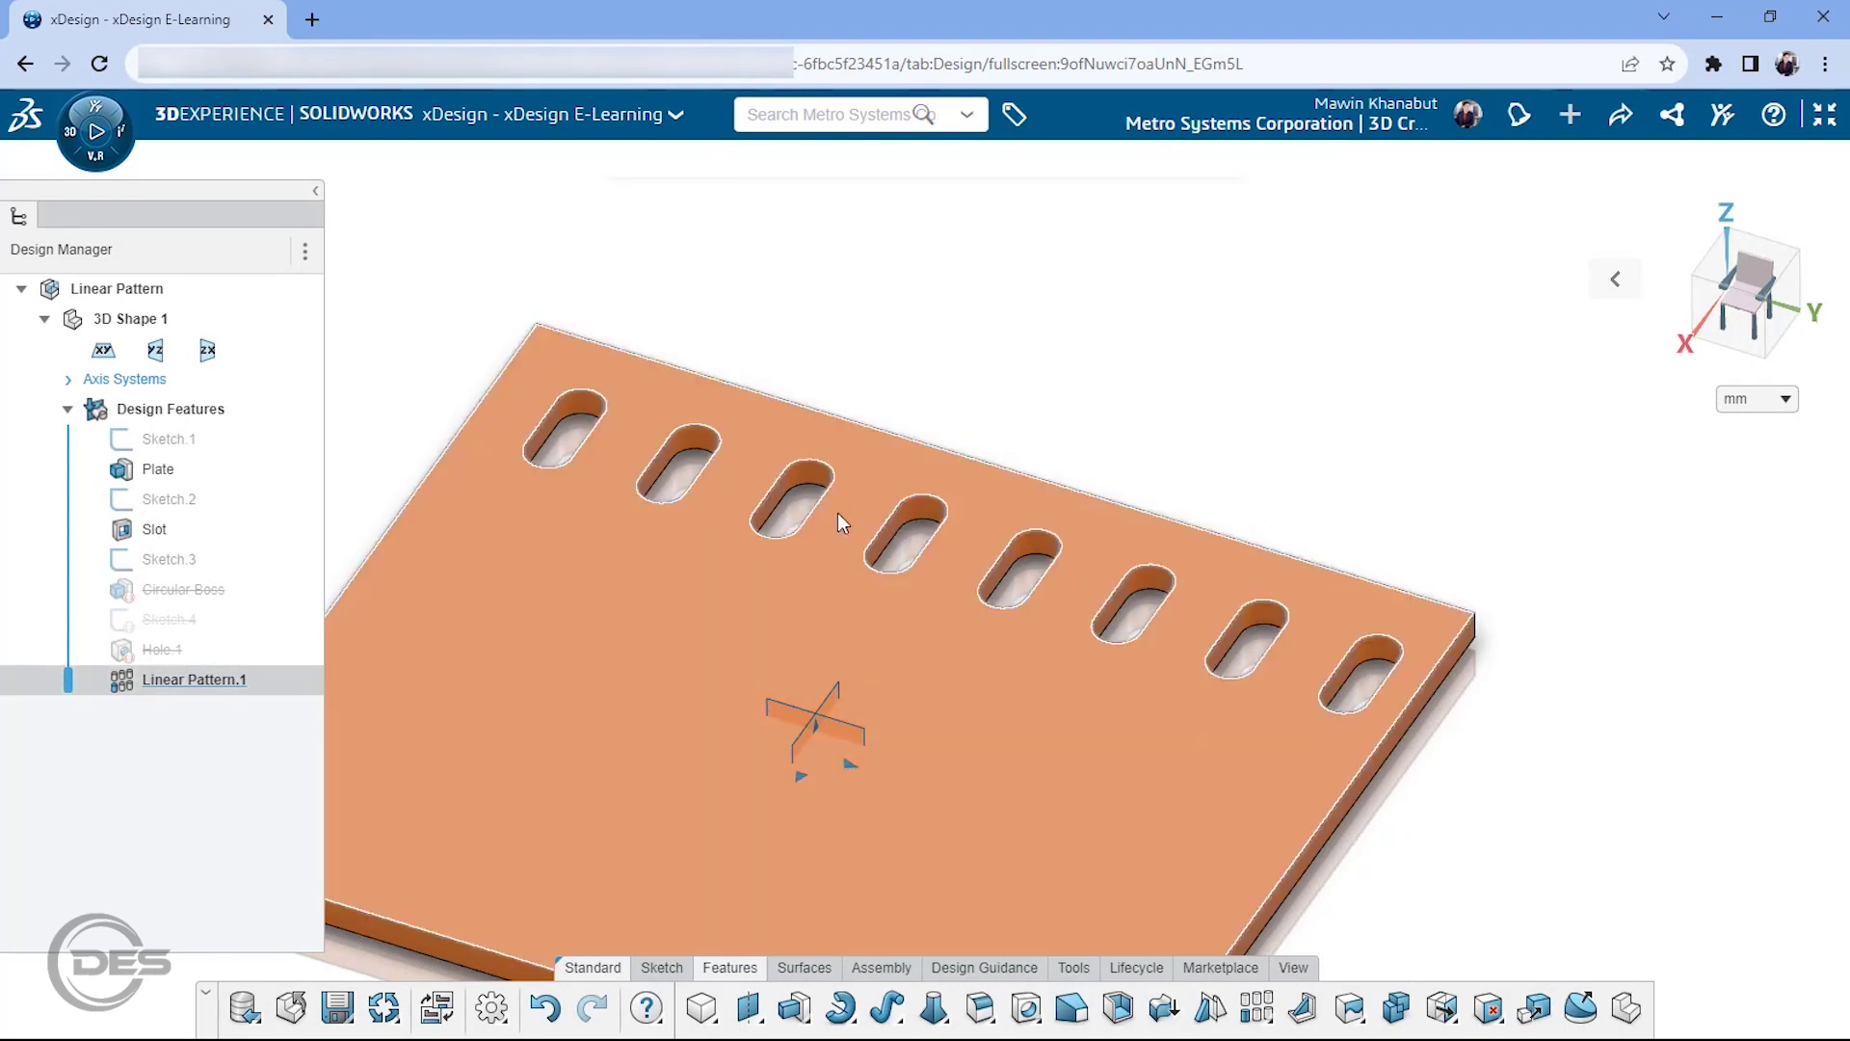
Step: Reopen Linear Pattern.1 for editing and zoom out to show the whole plate
middle_click_drag(836, 511, 986, 413)
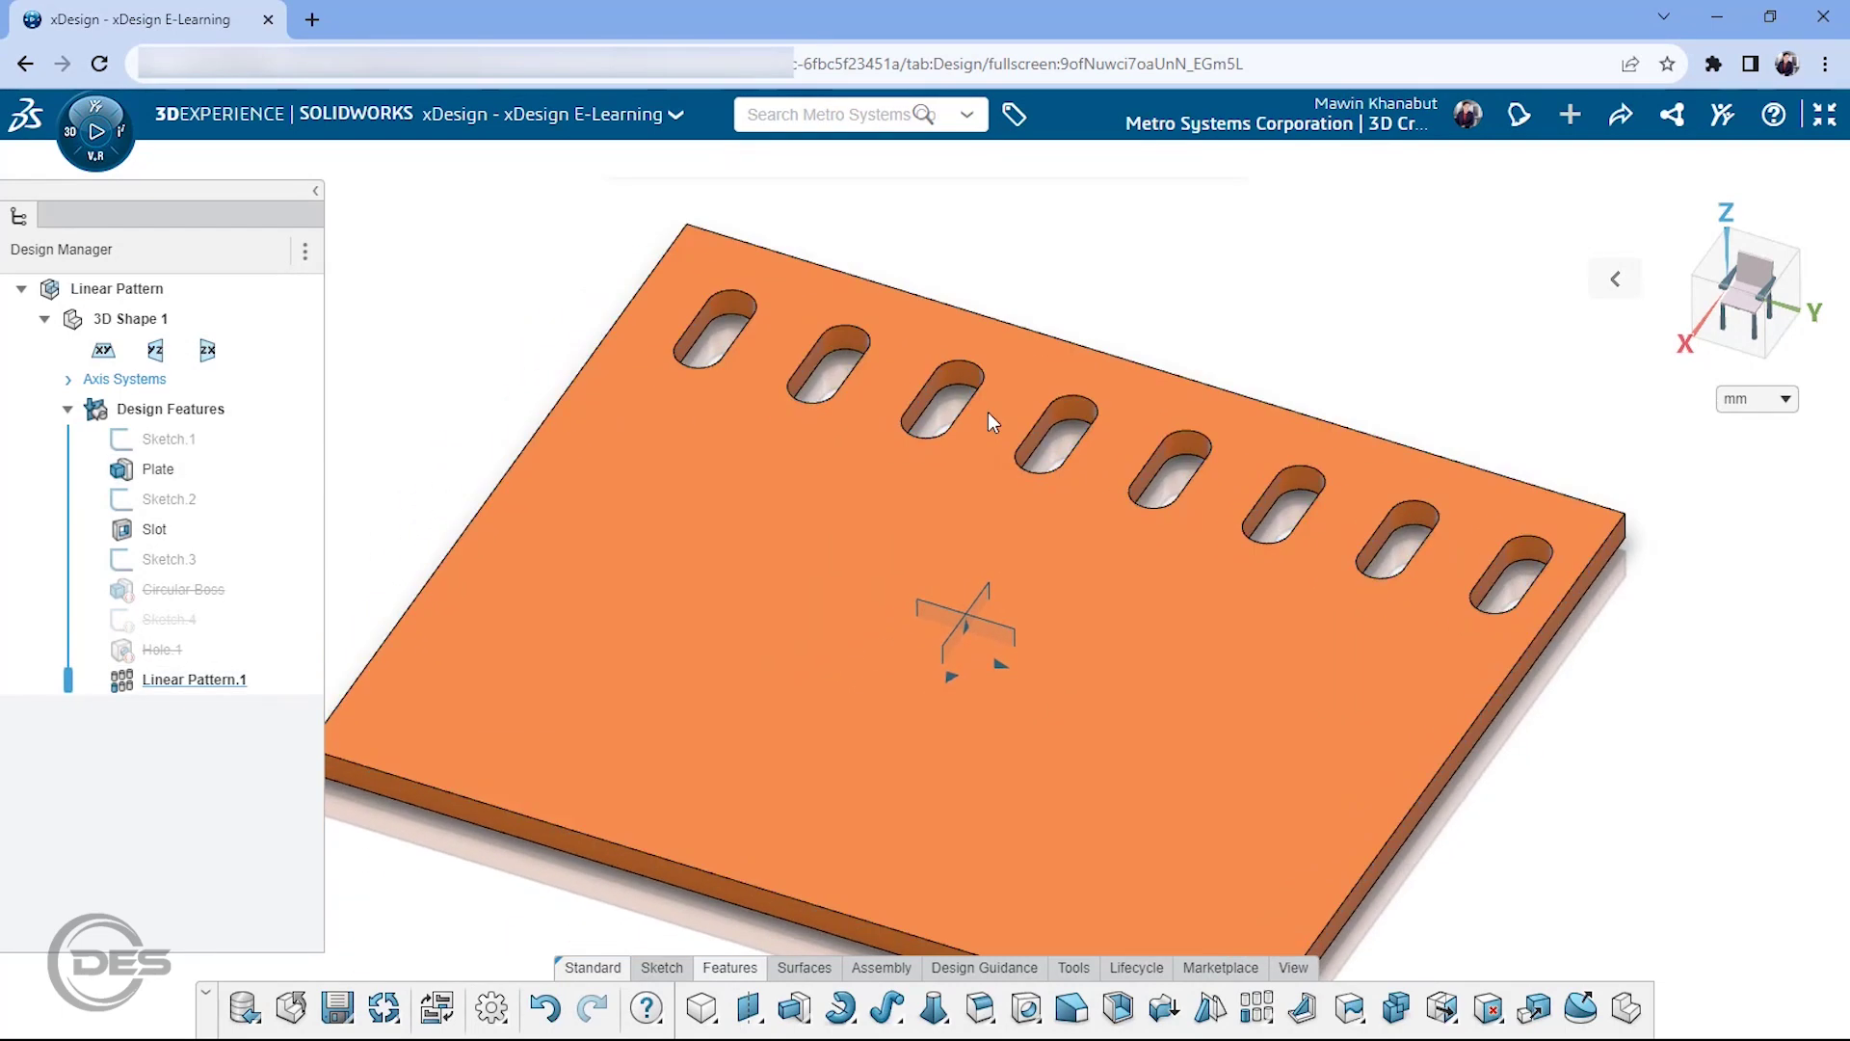
double_click(218, 680)
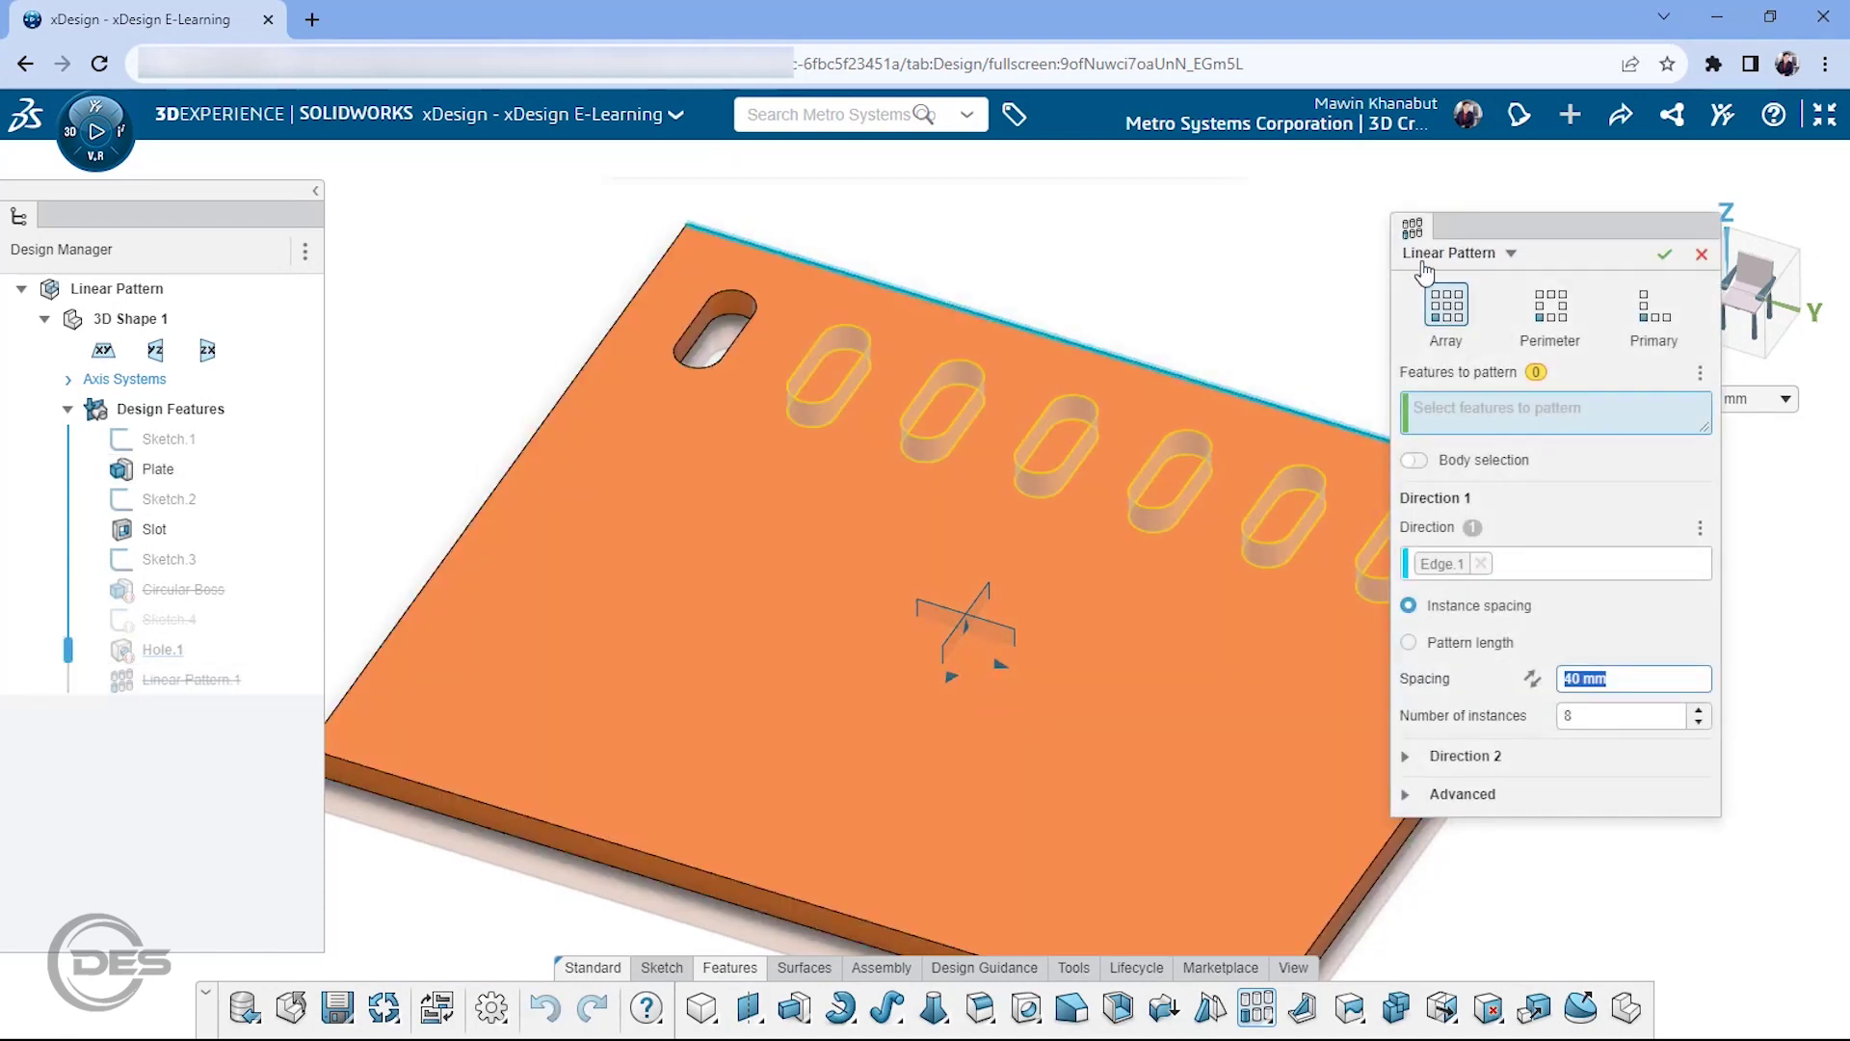
mouse_move(1312, 300)
middle_mouse_down()
mouse_move(1278, 301)
mouse_move(1237, 255)
middle_mouse_up()
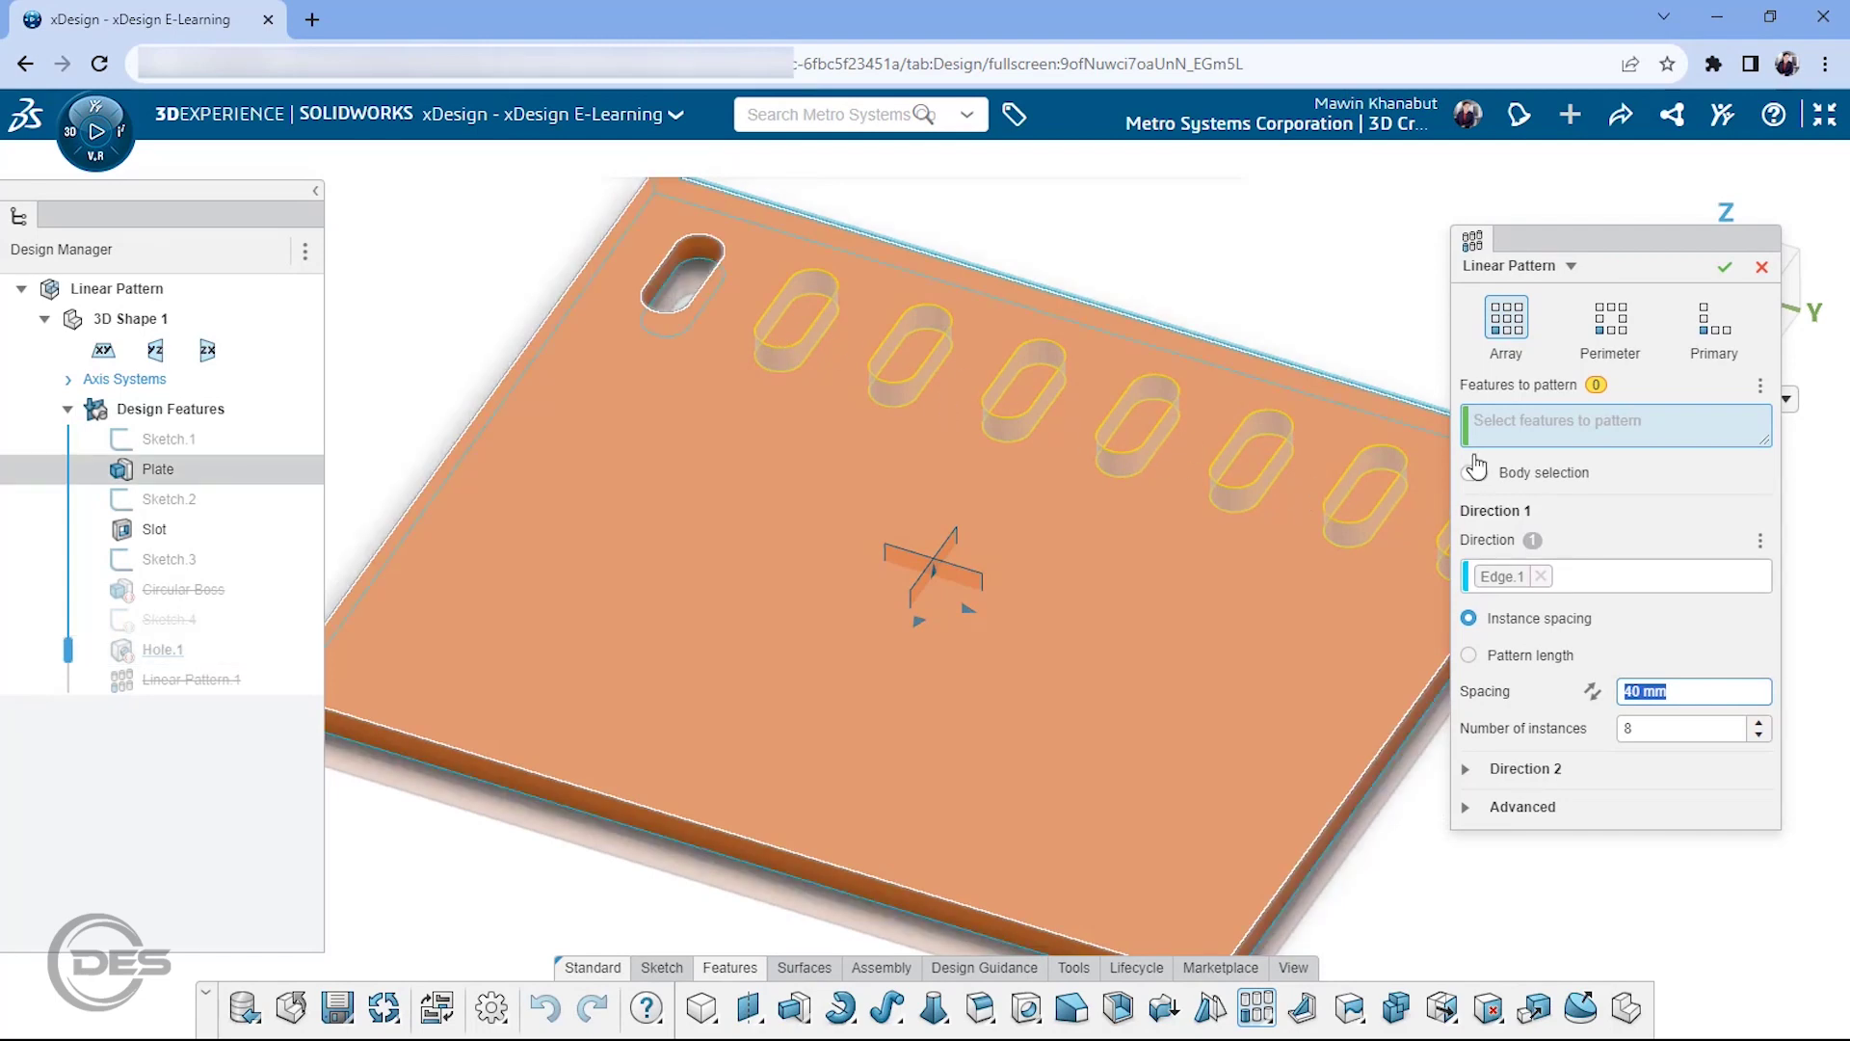
scroll(472, 424, "down", 2)
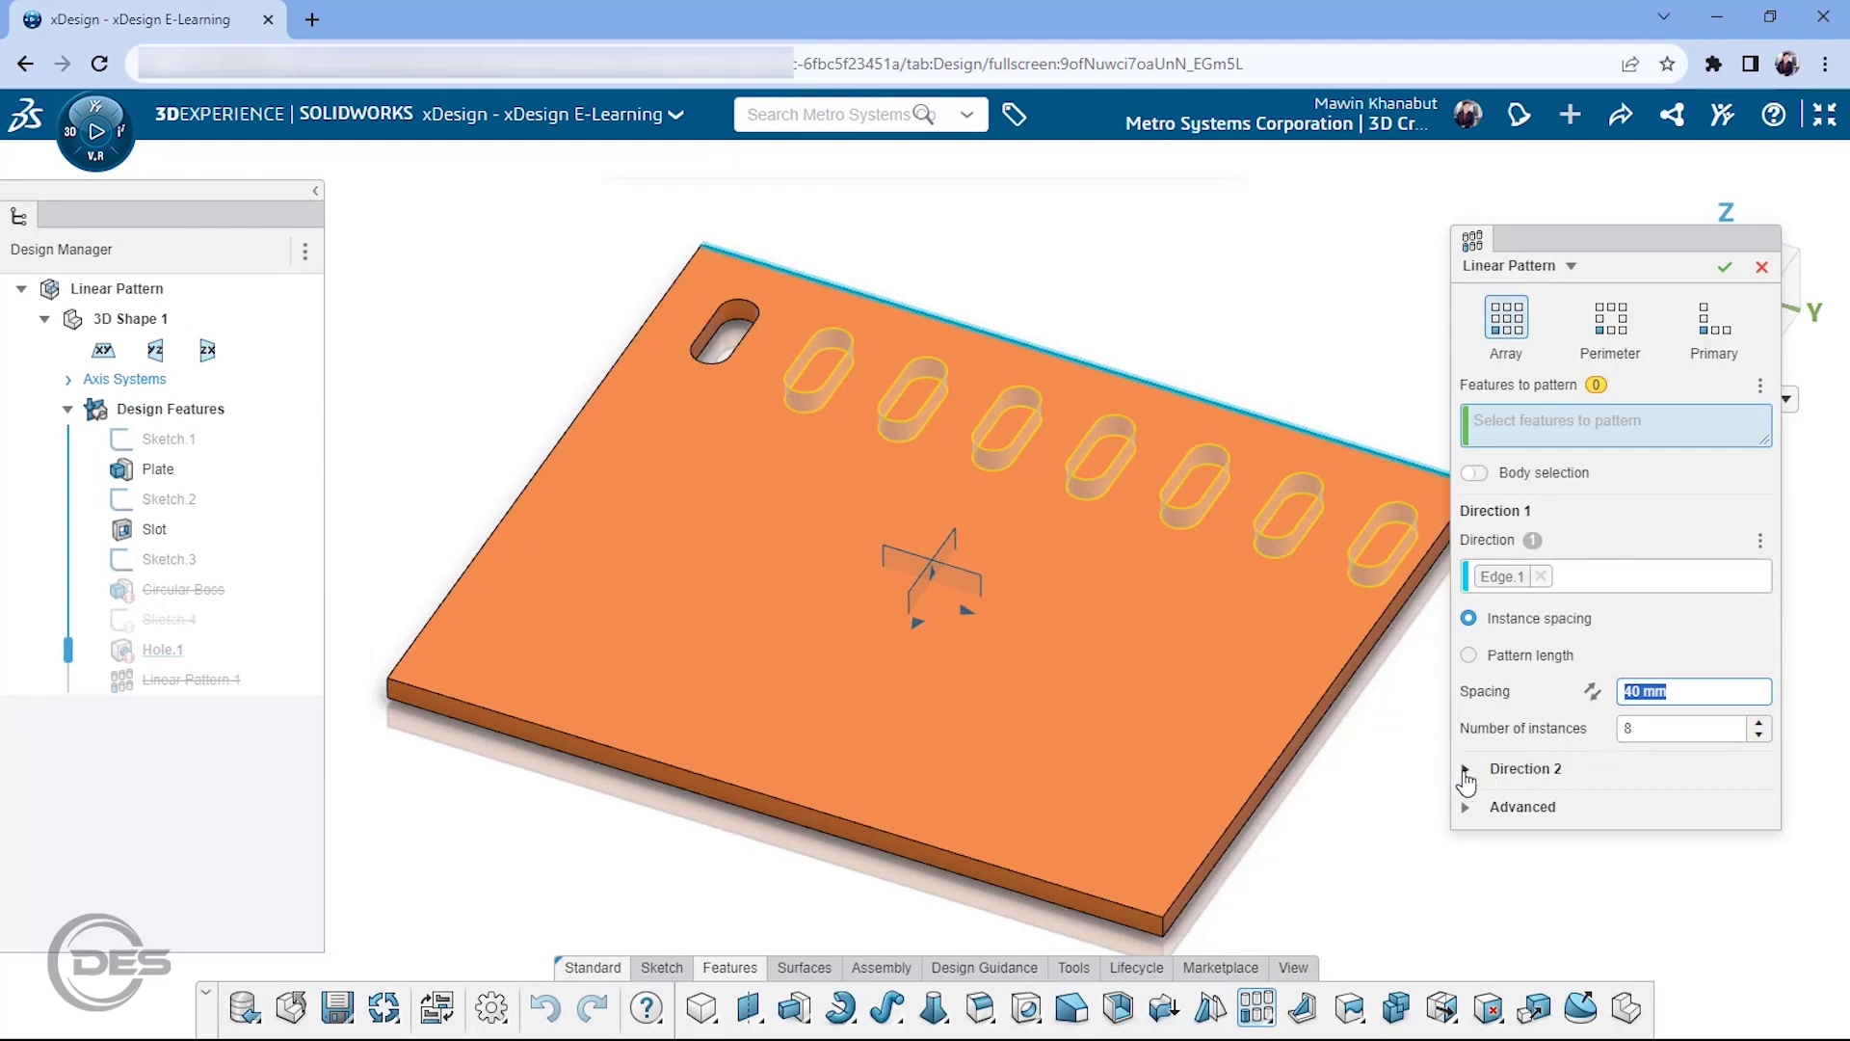
Step: Add a reversed second direction along the plate's left edge with 50 mm spacing
left_click(1465, 769)
mouse_move(1622, 227)
left_mouse_down()
mouse_move(1553, 189)
mouse_move(1568, 189)
left_mouse_up()
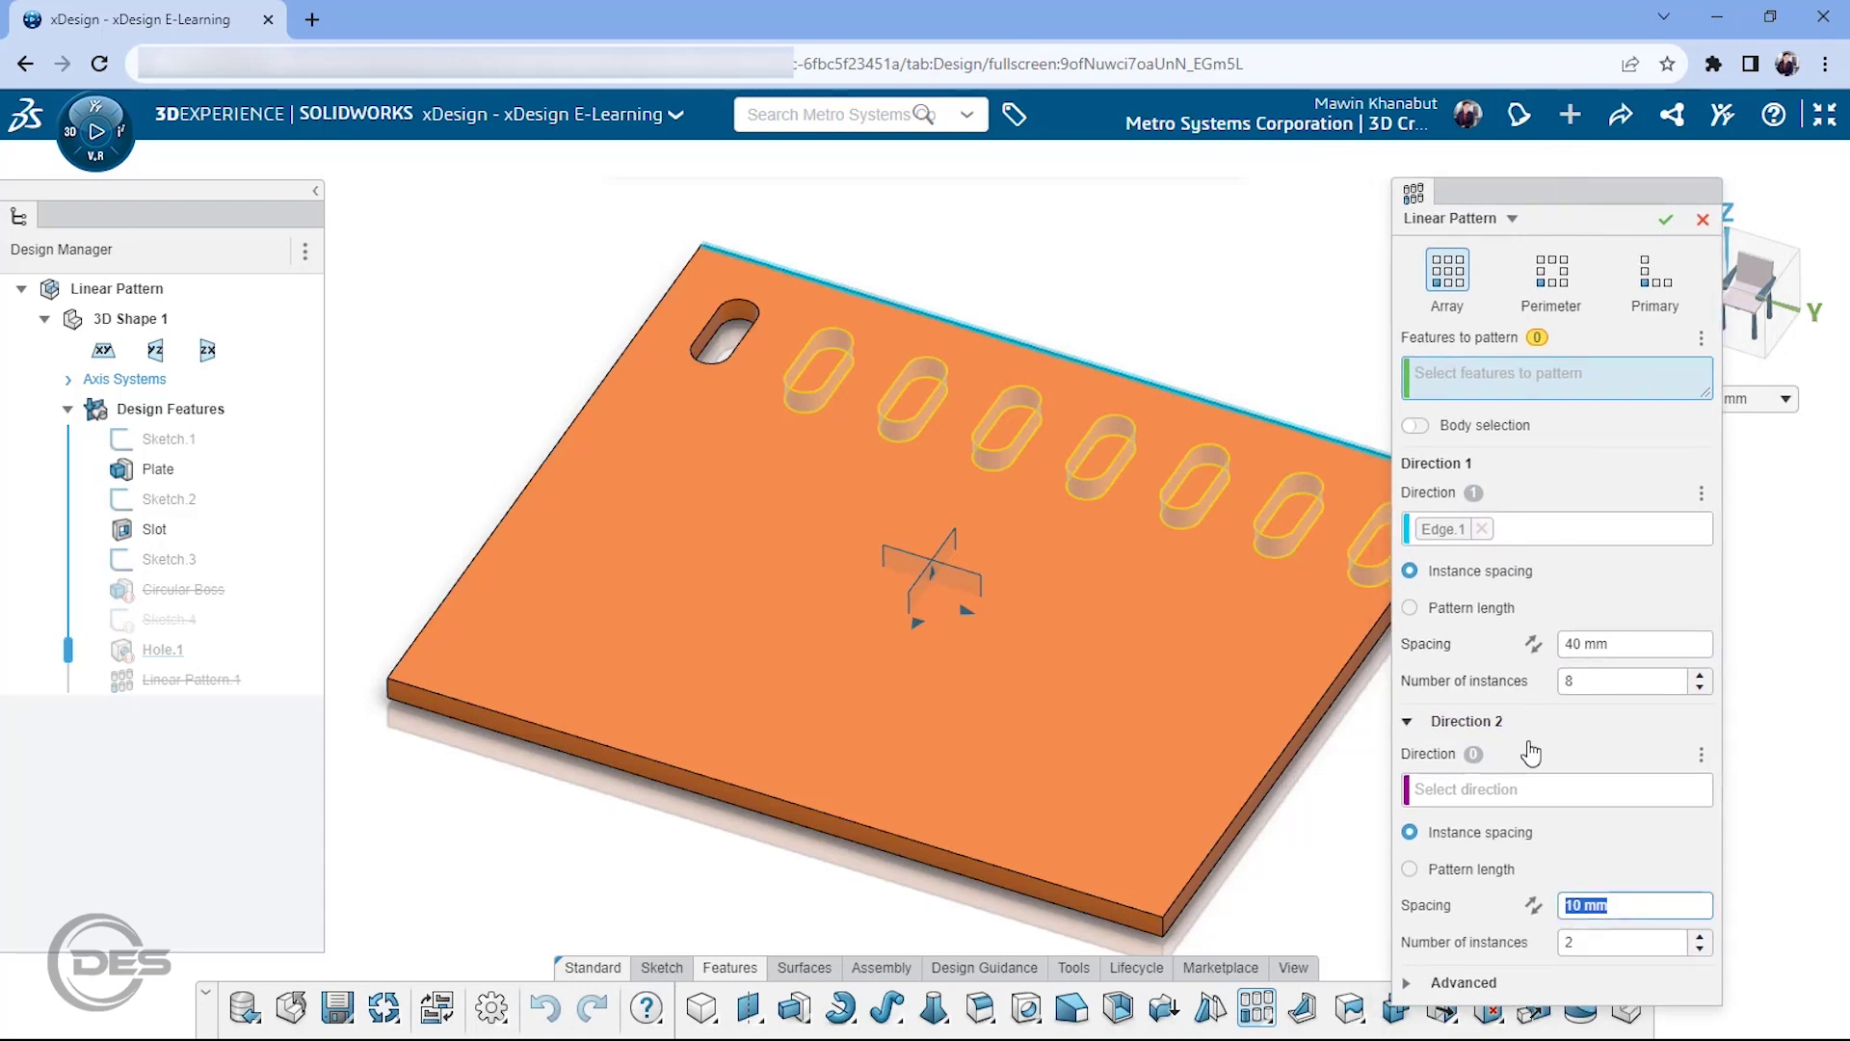
left_click(1482, 805)
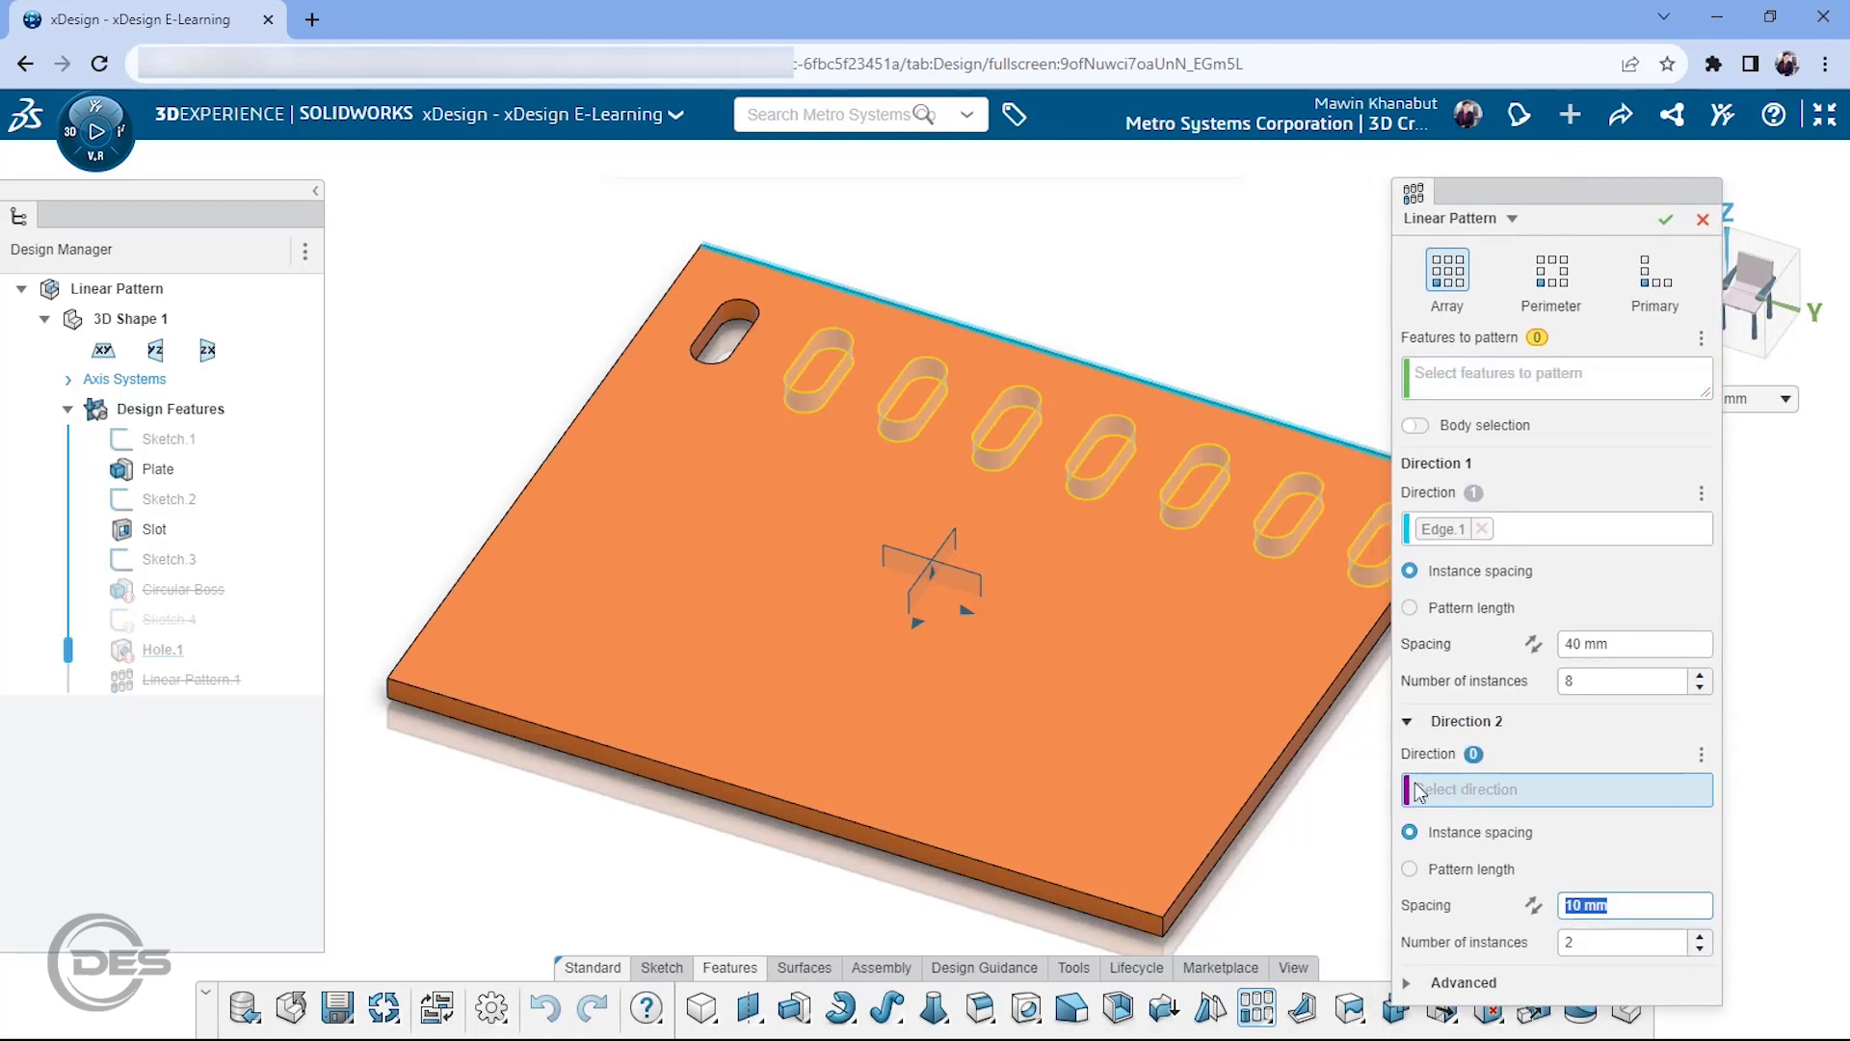
left_click(568, 430)
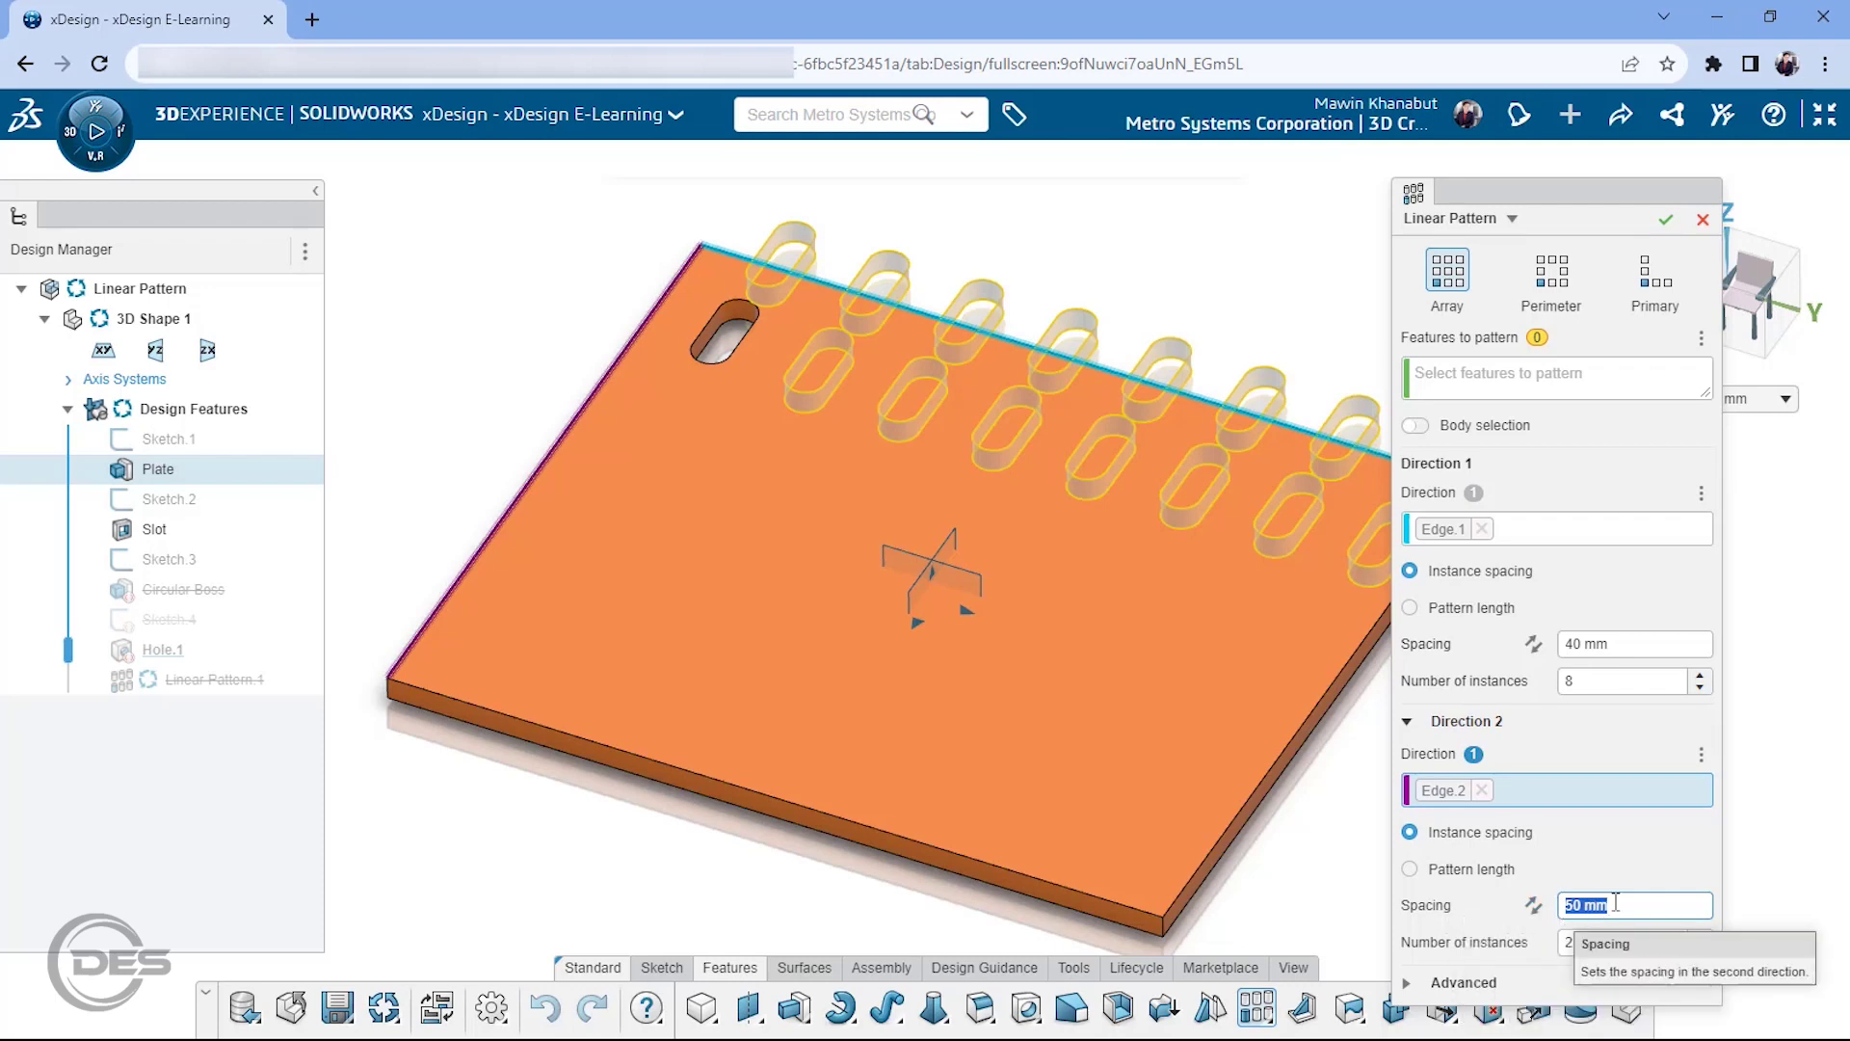
type("4")
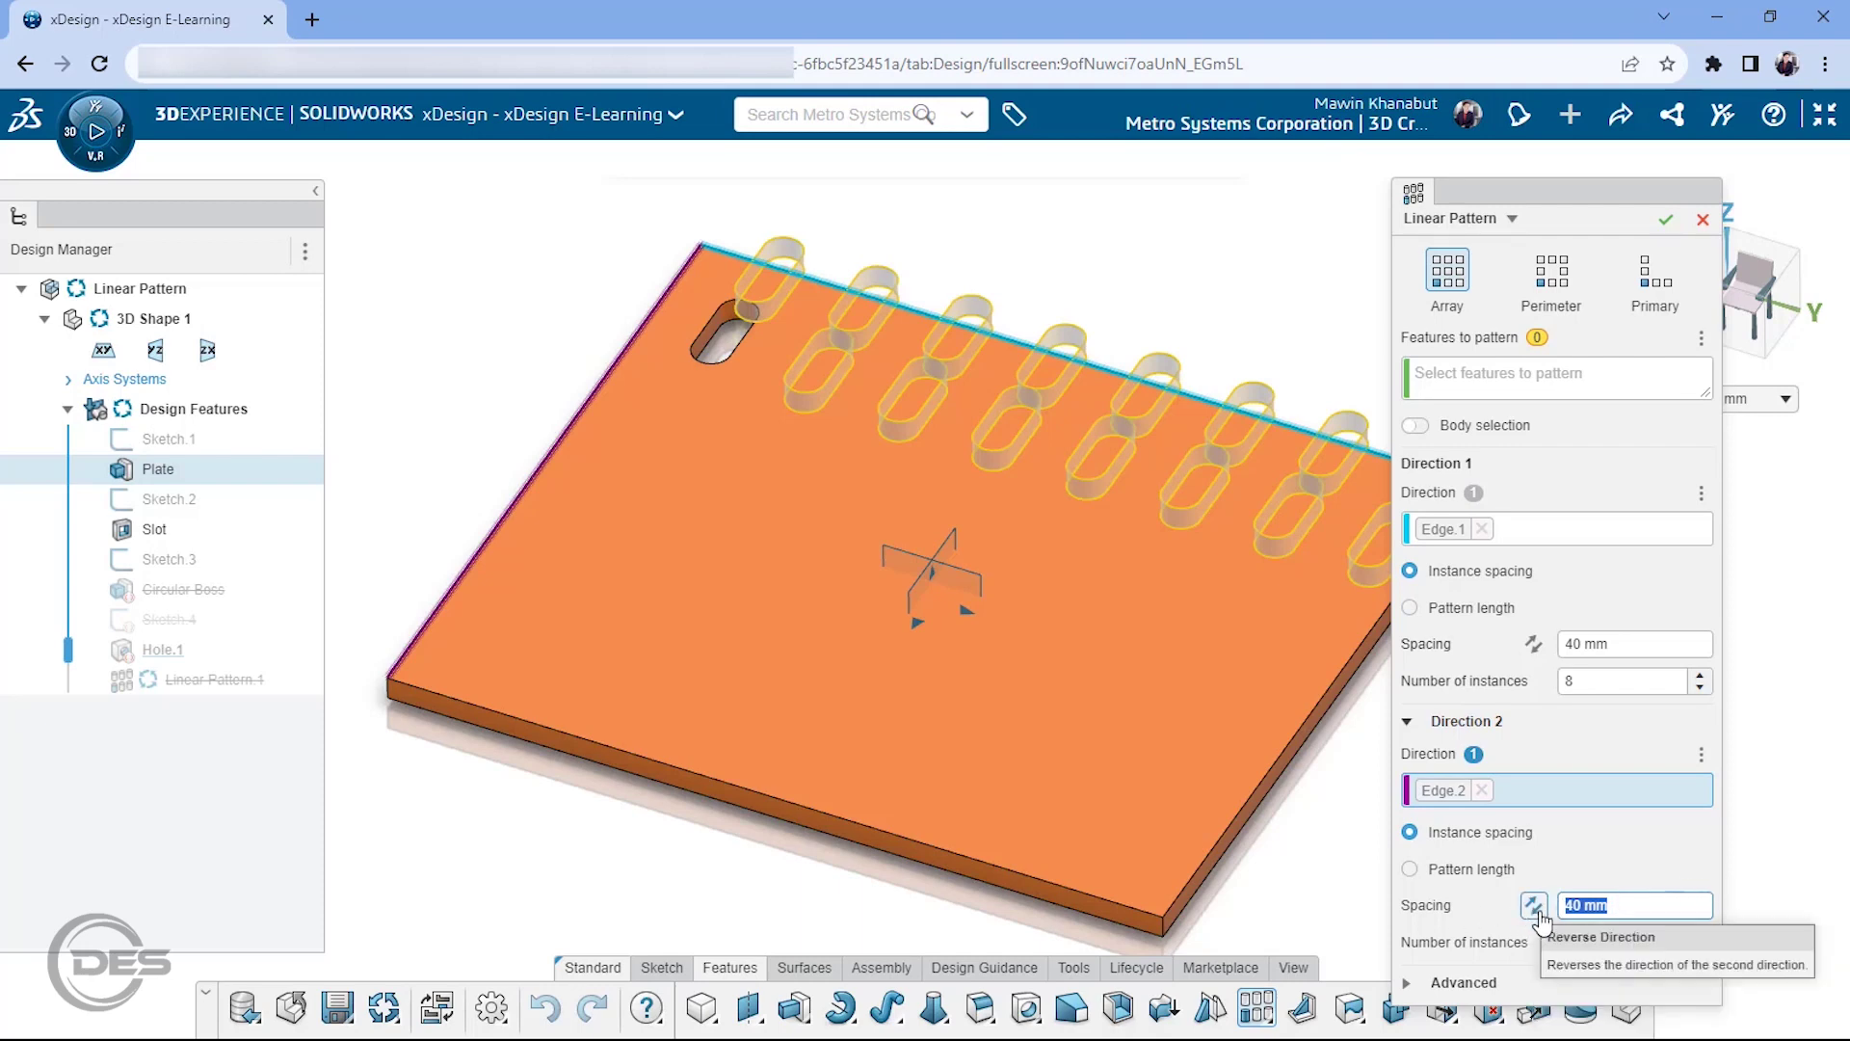
left_click(1532, 909)
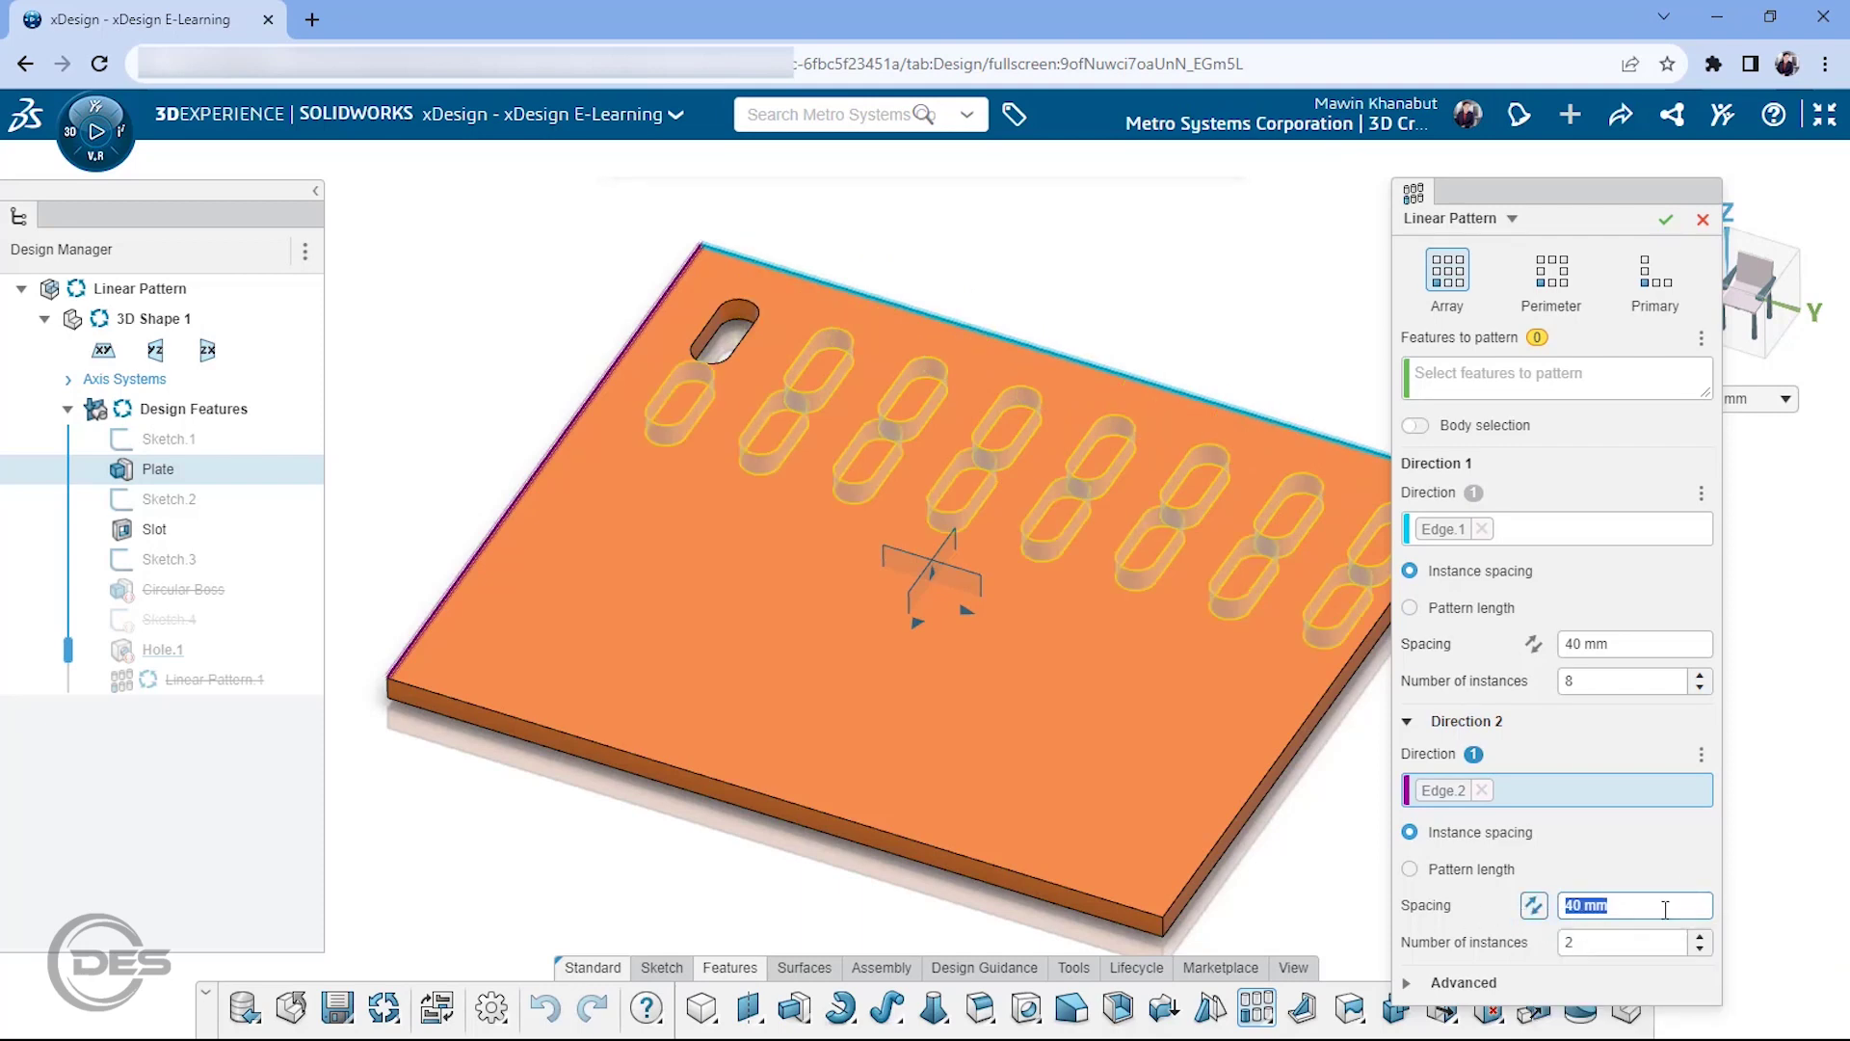
type("50")
key("Return")
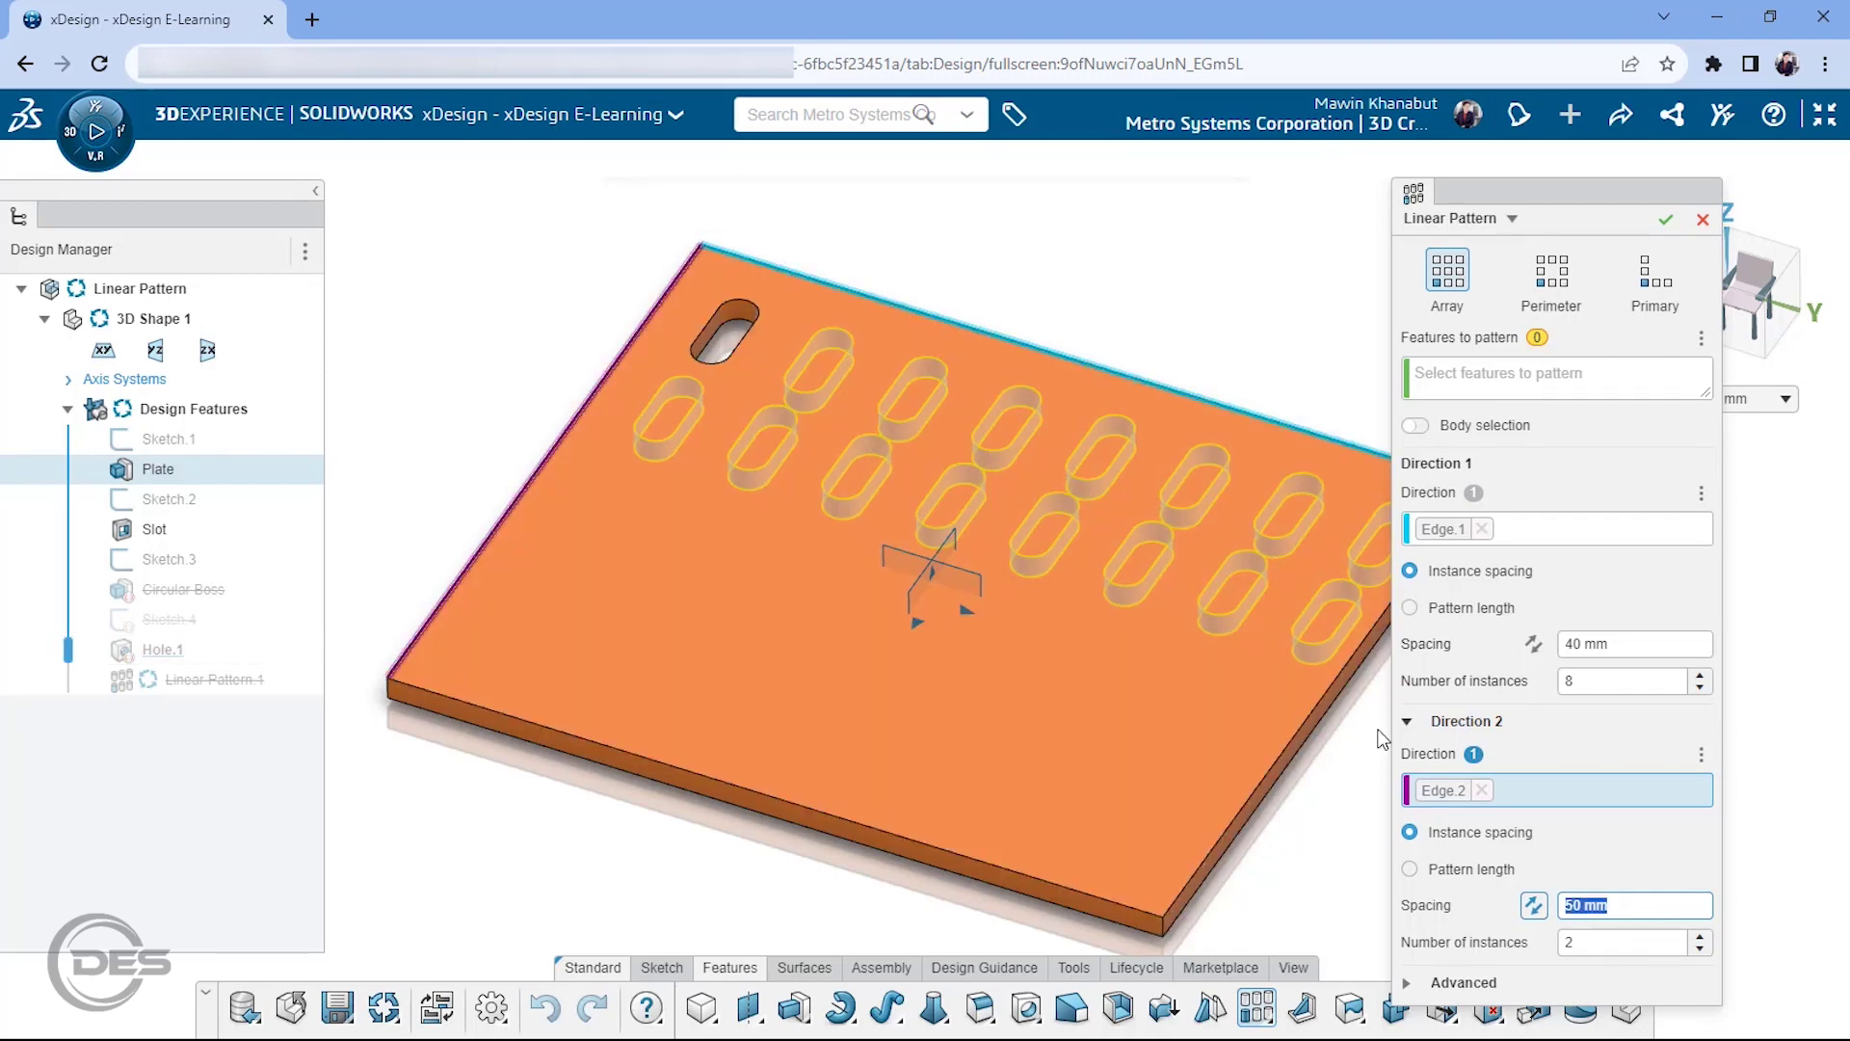
Step: Set five instances in the second direction and confirm the 8 × 5 slot grid
left_click(1700, 940)
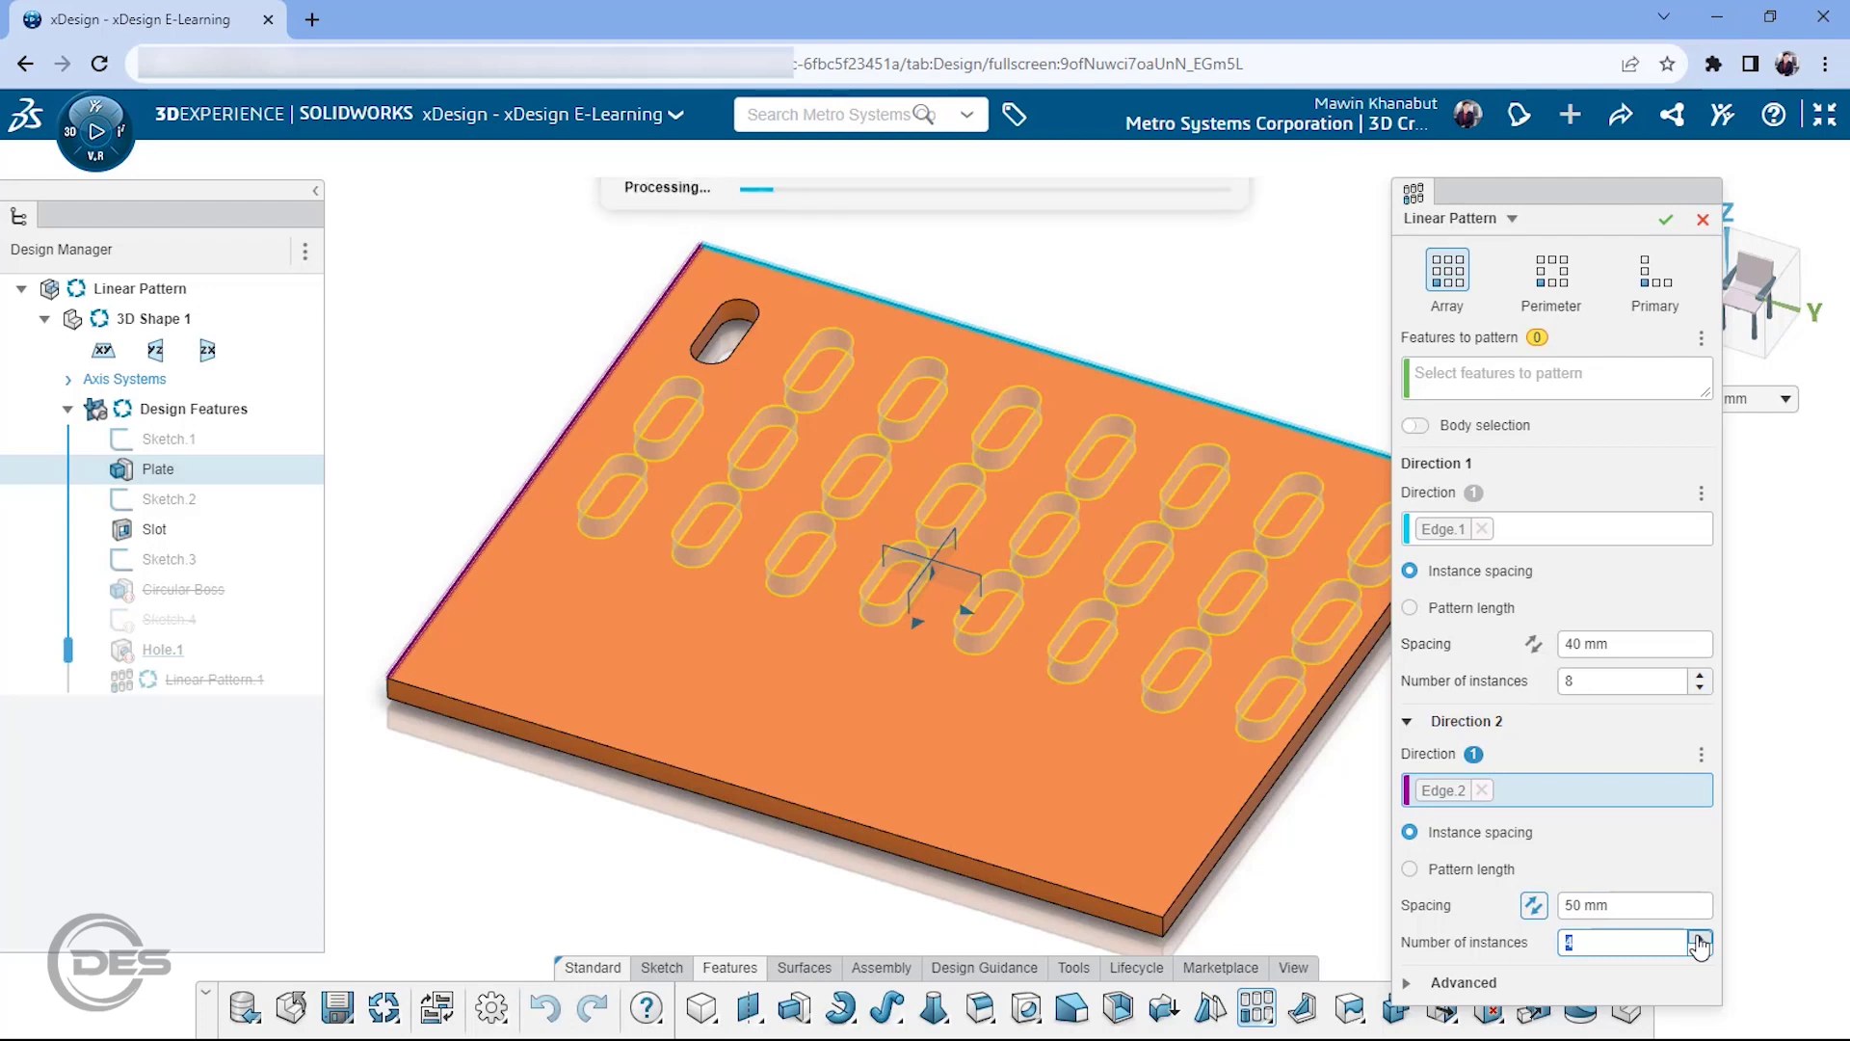
left_click(1699, 938)
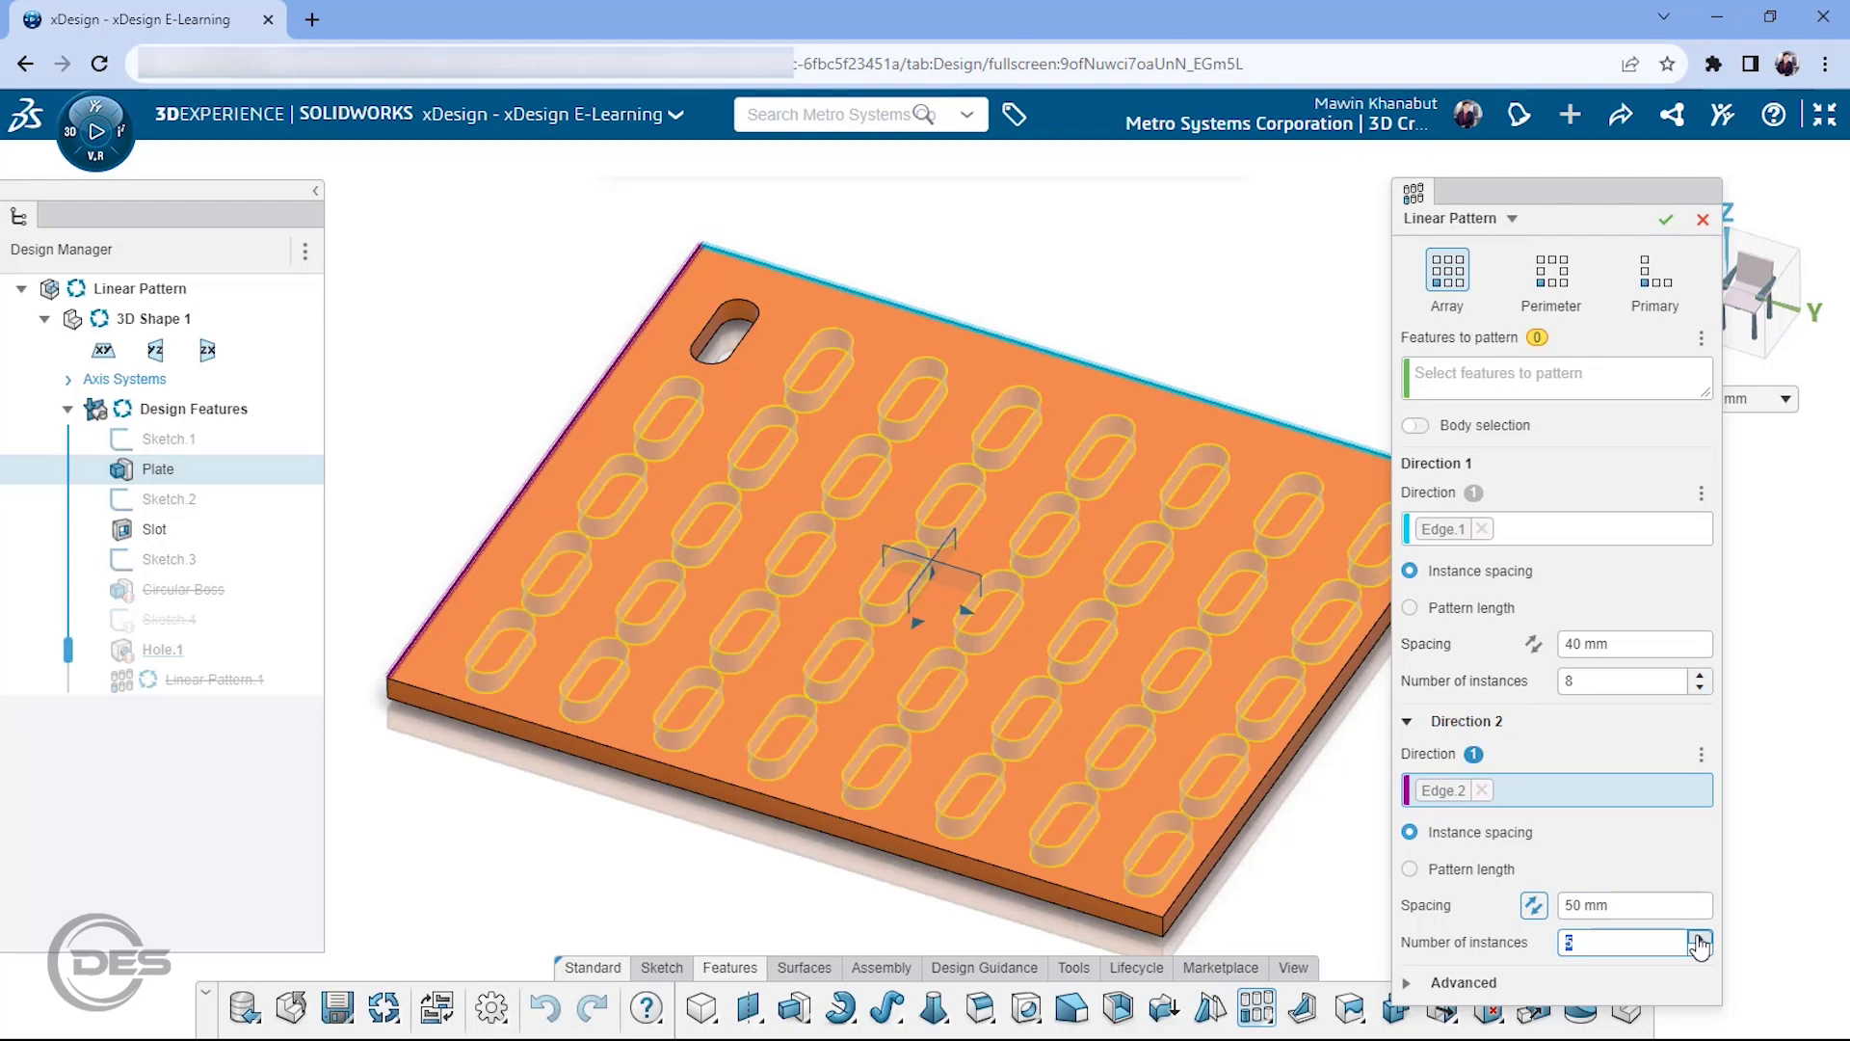
left_click(1628, 906)
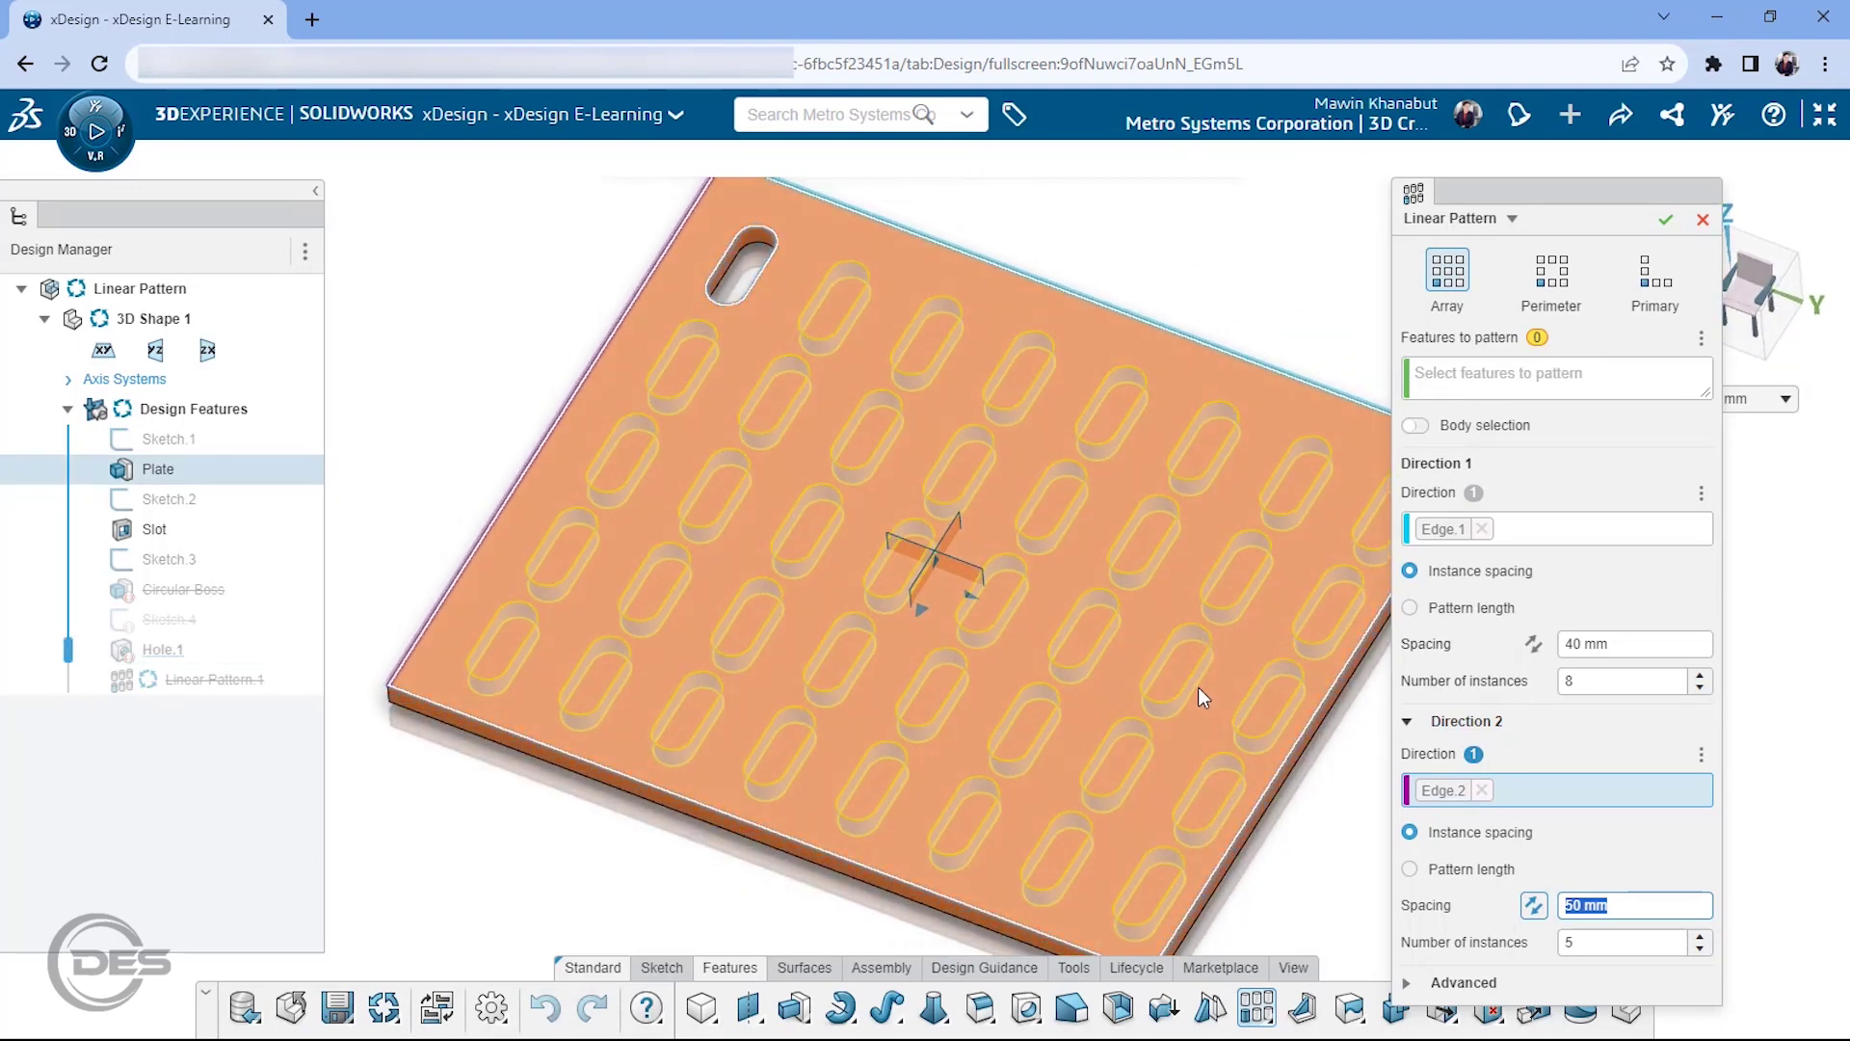
key("Tab")
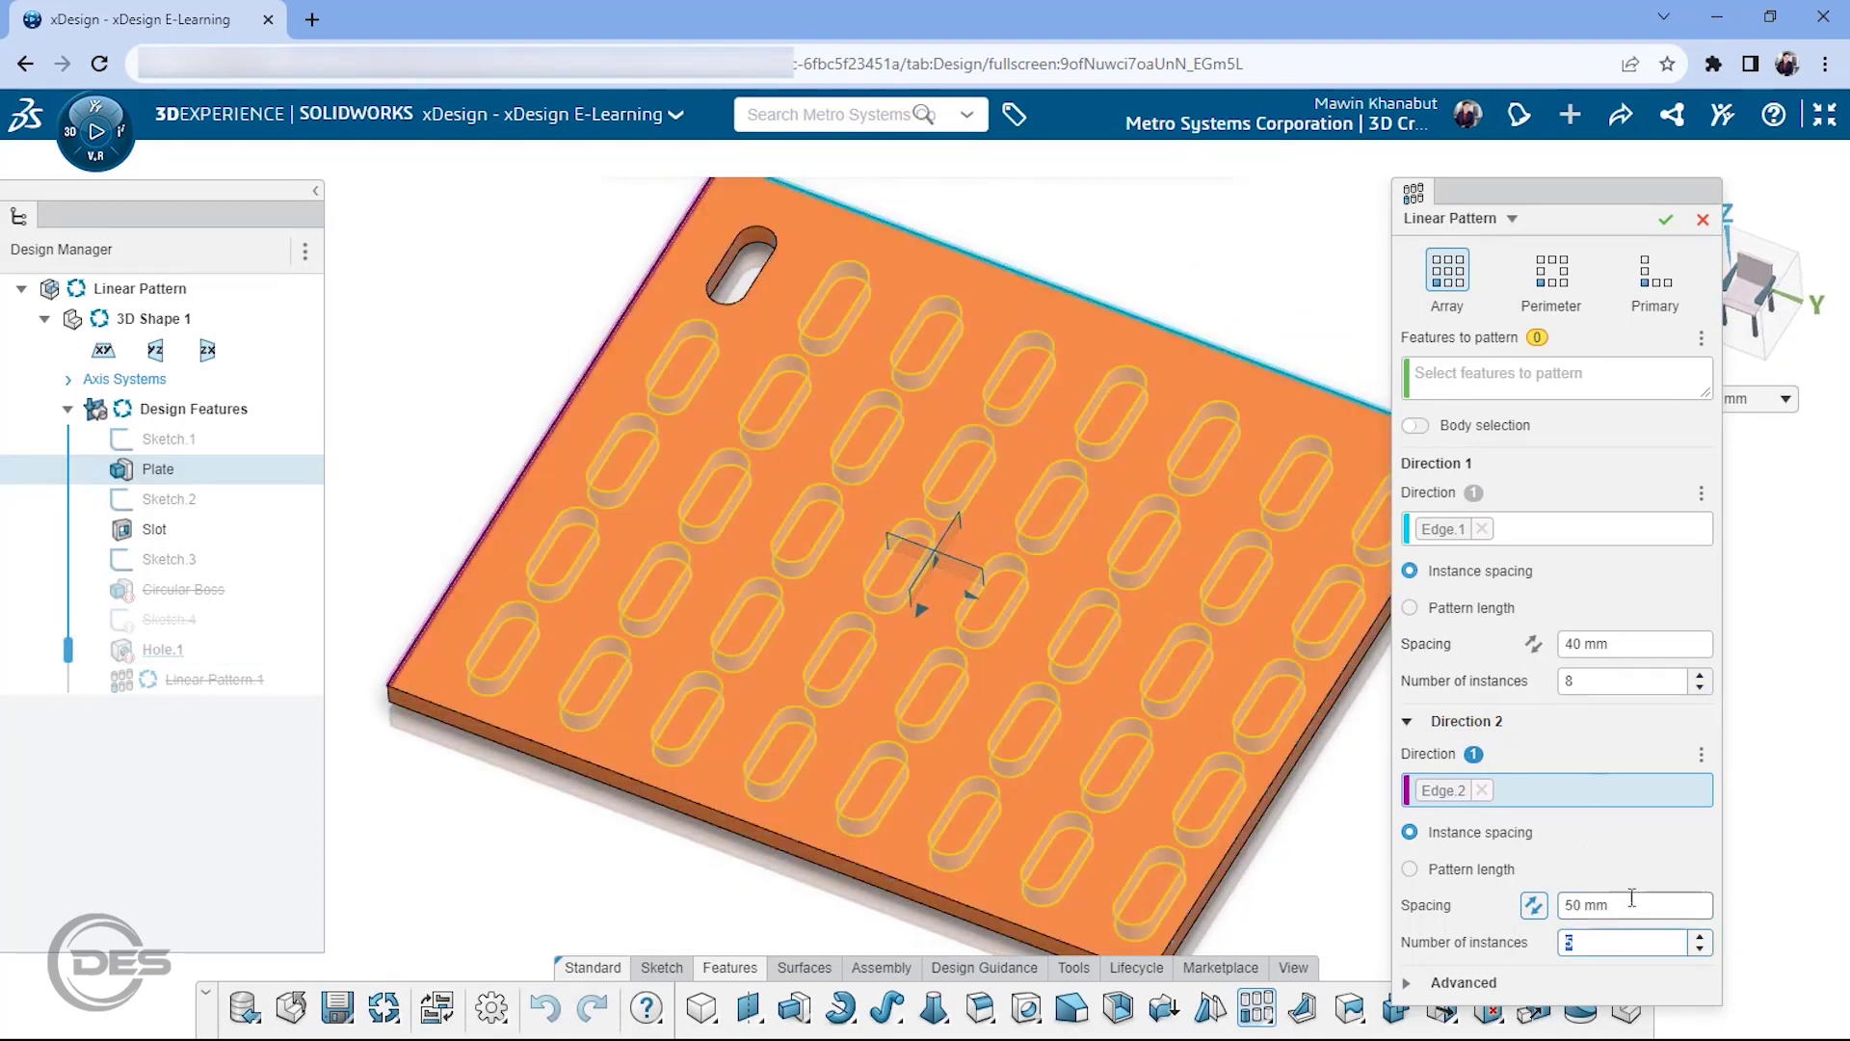
type("5")
left_click(1665, 221)
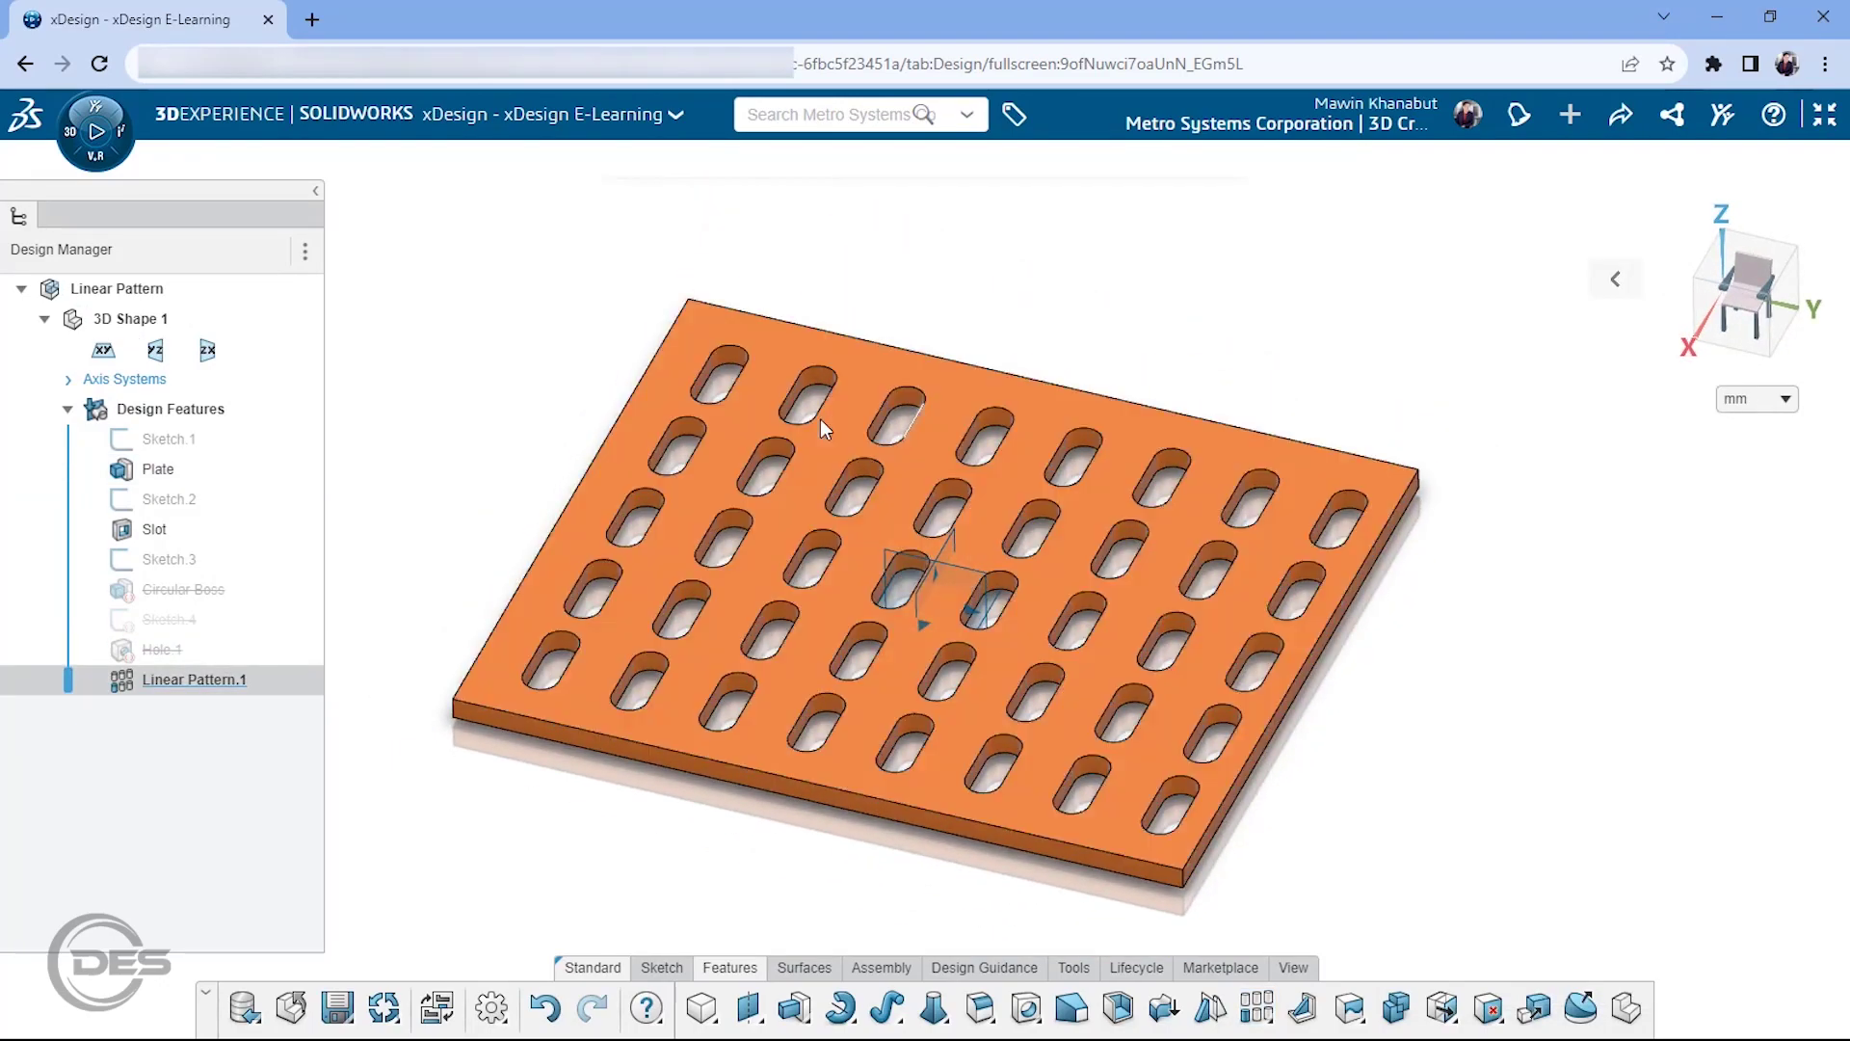
Step: Reopen Linear Pattern.1 and switch its layout to Perimeter
scroll(930, 765, "up", 2)
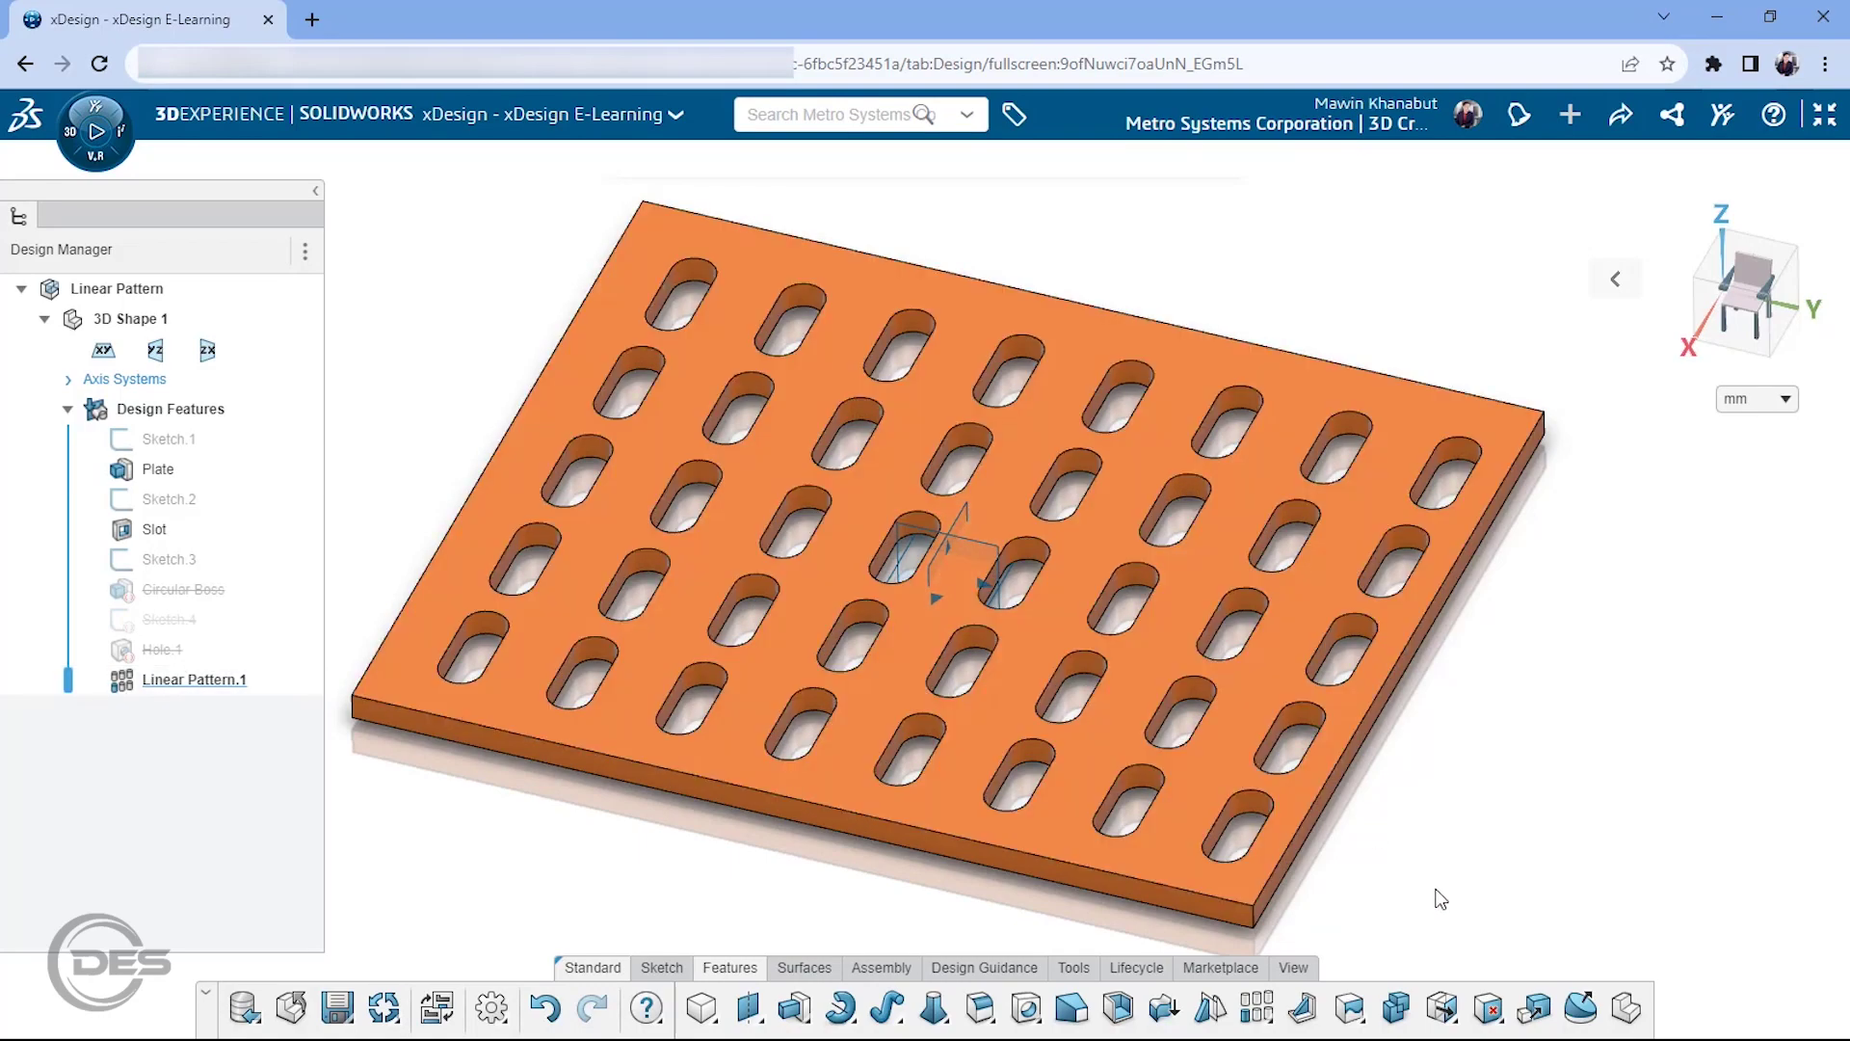
double_click(253, 682)
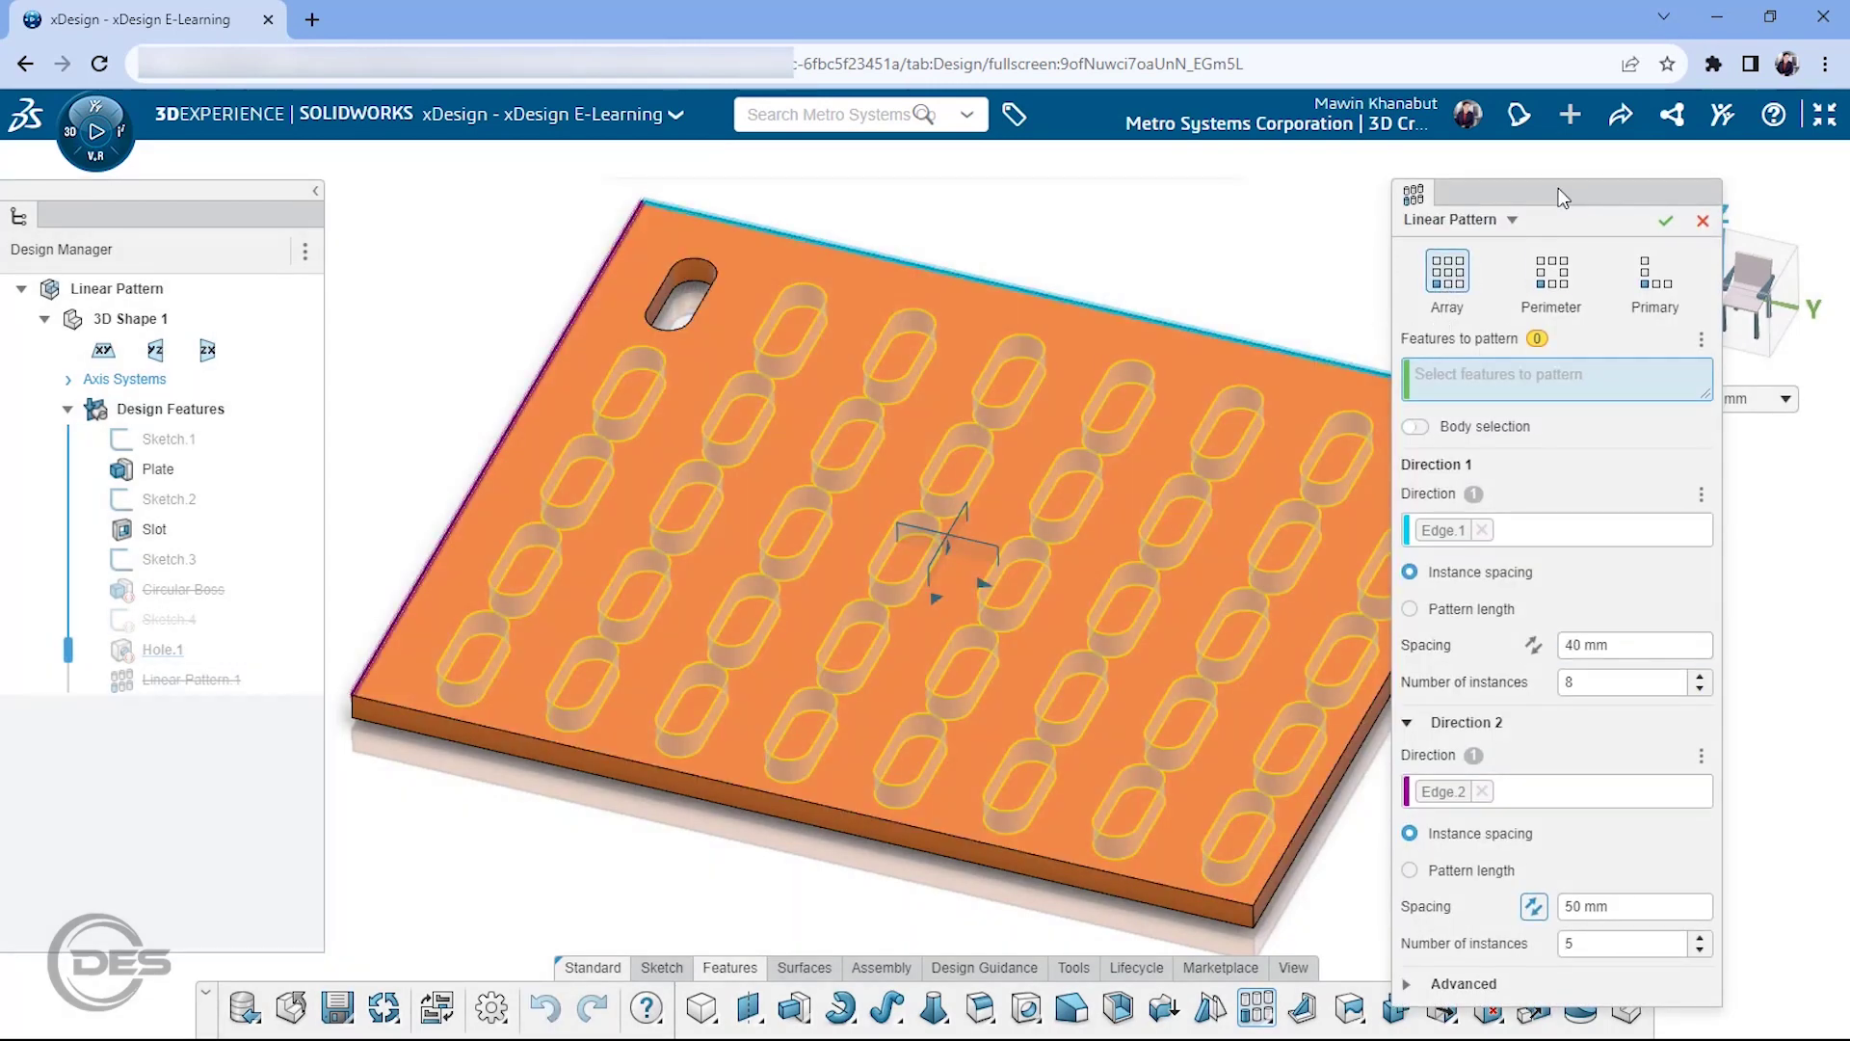
left_click_drag(1558, 188, 1508, 188)
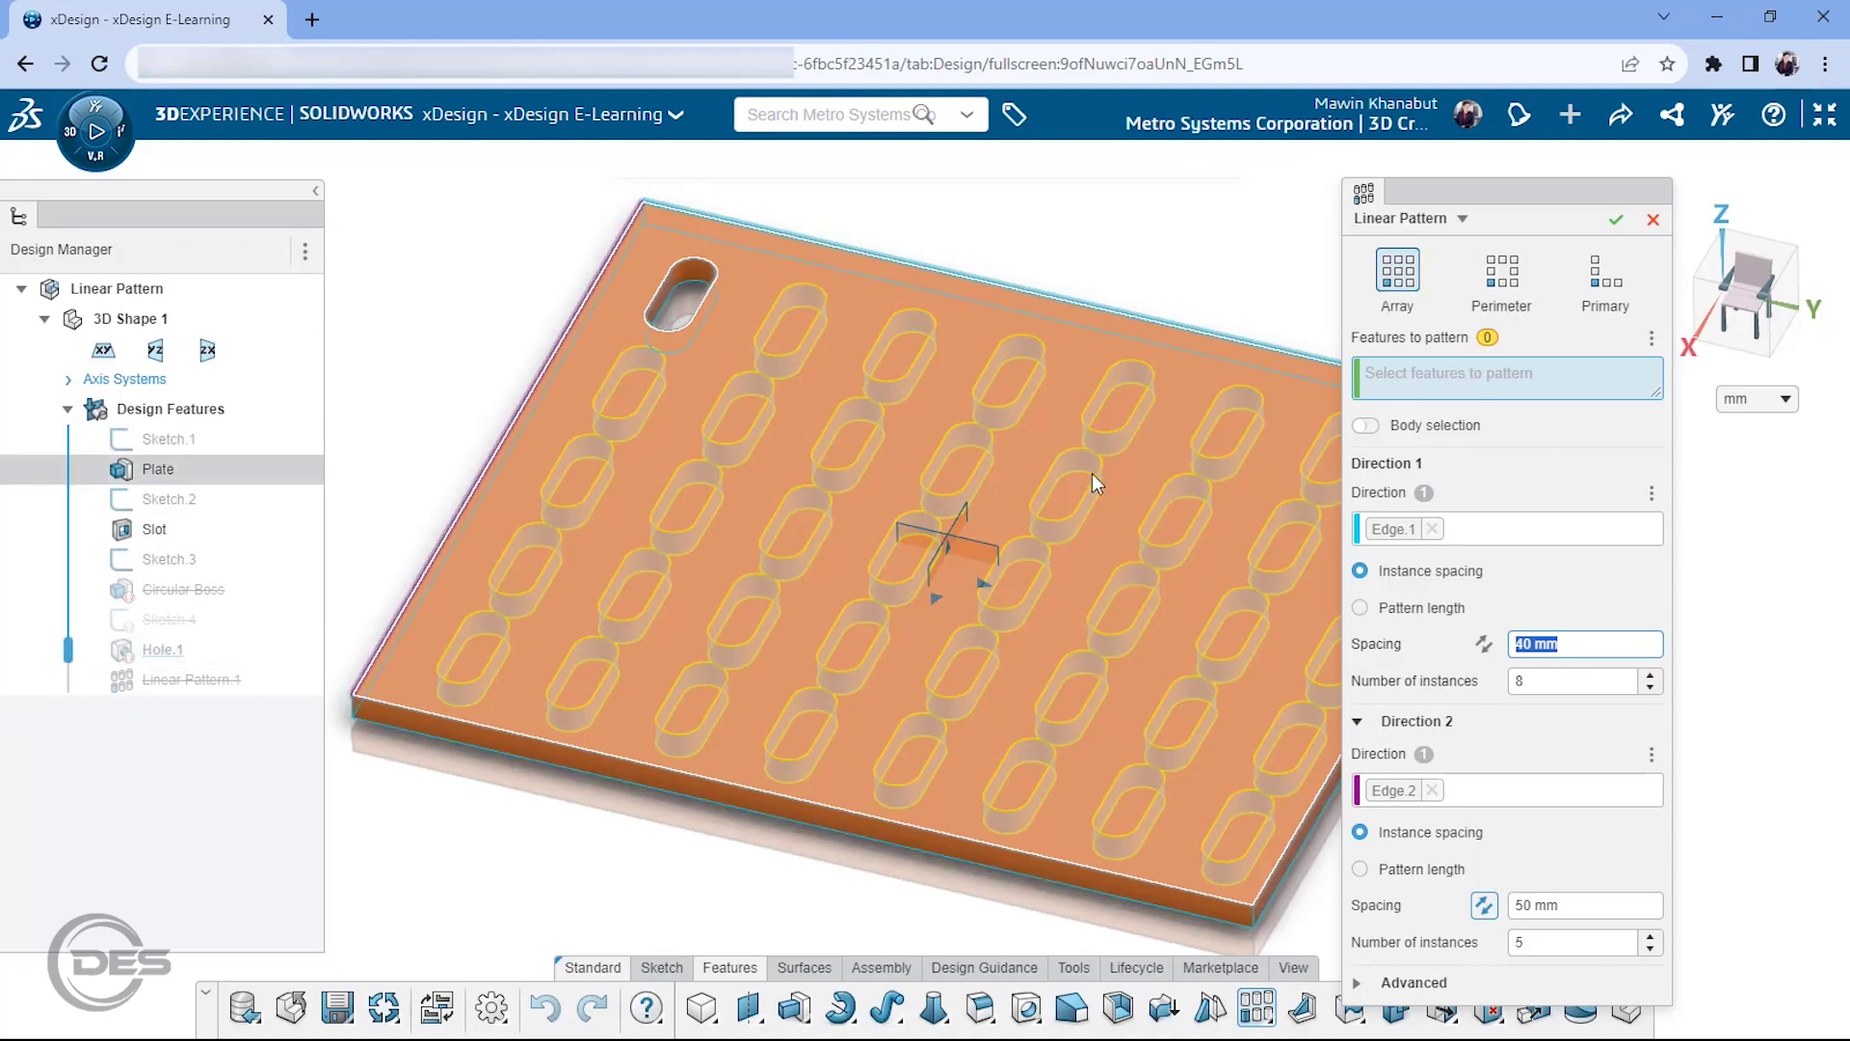
left_click(1498, 291)
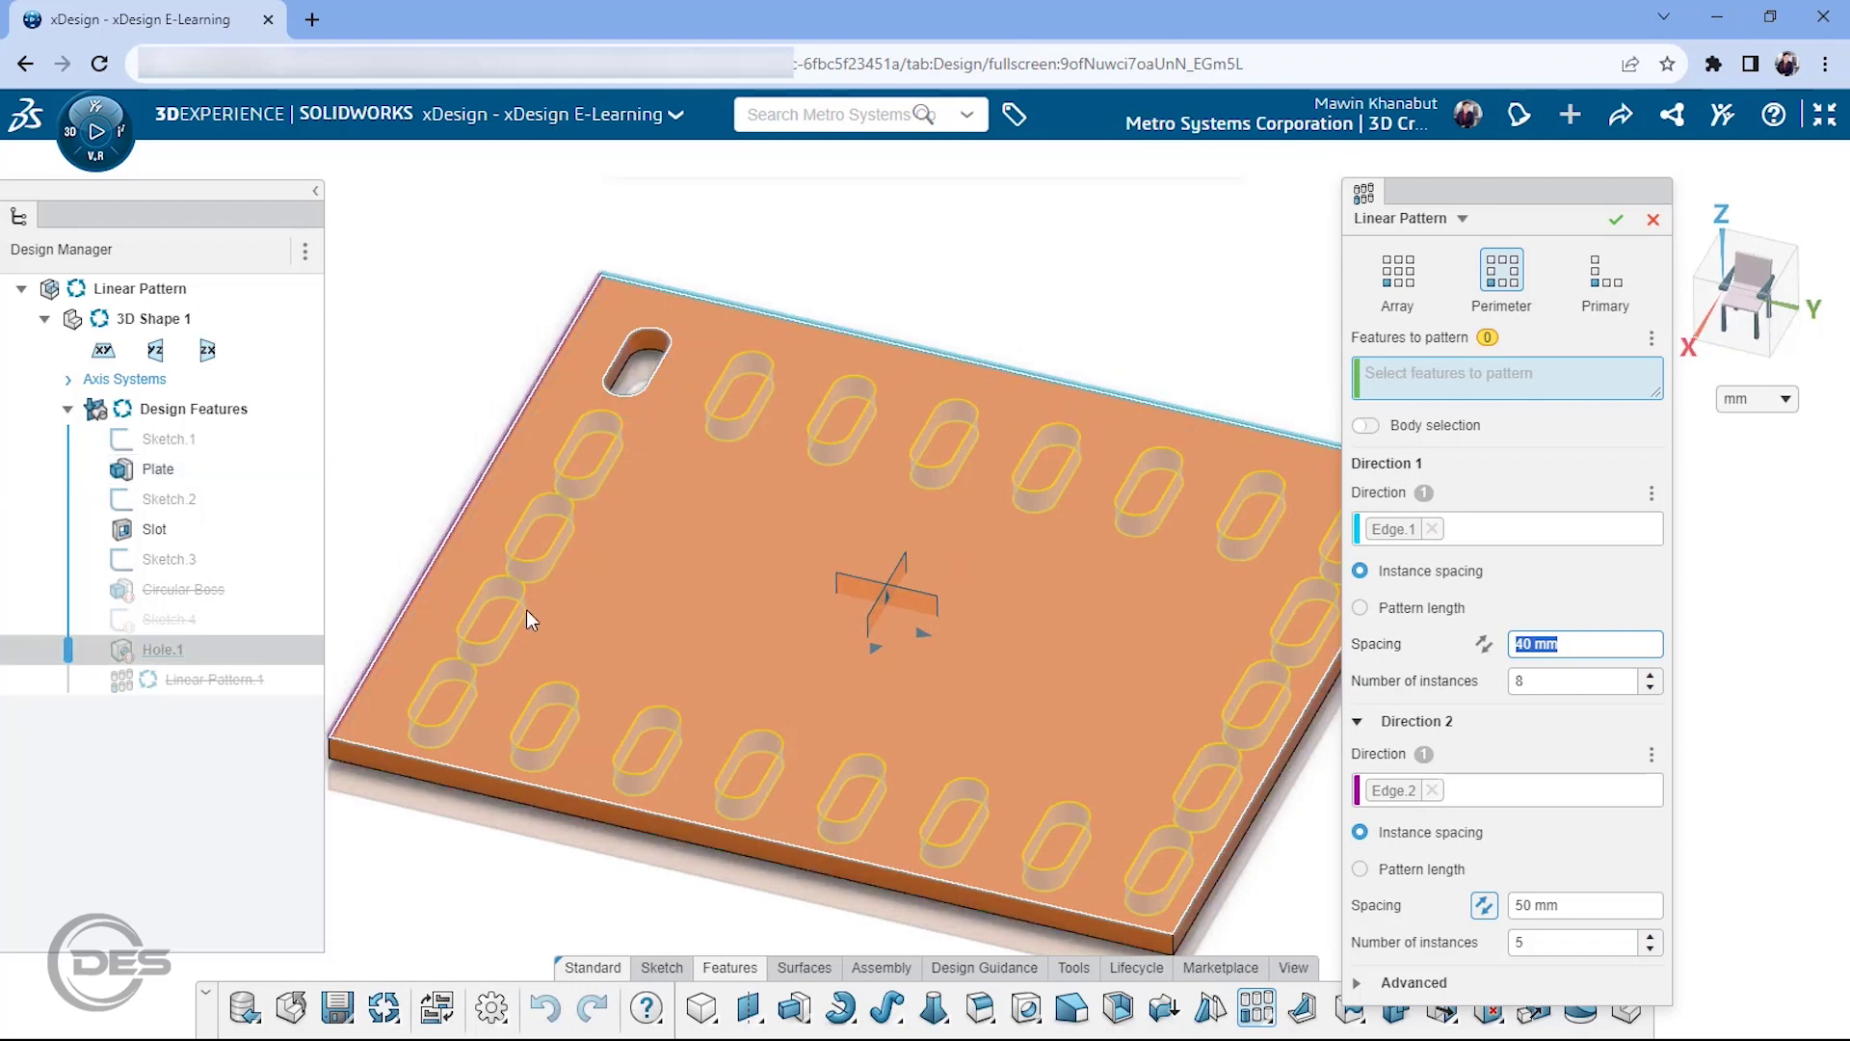
Step: Preview the Primary and Perimeter layouts, then set the slot pattern back to Array
left_click(1605, 272)
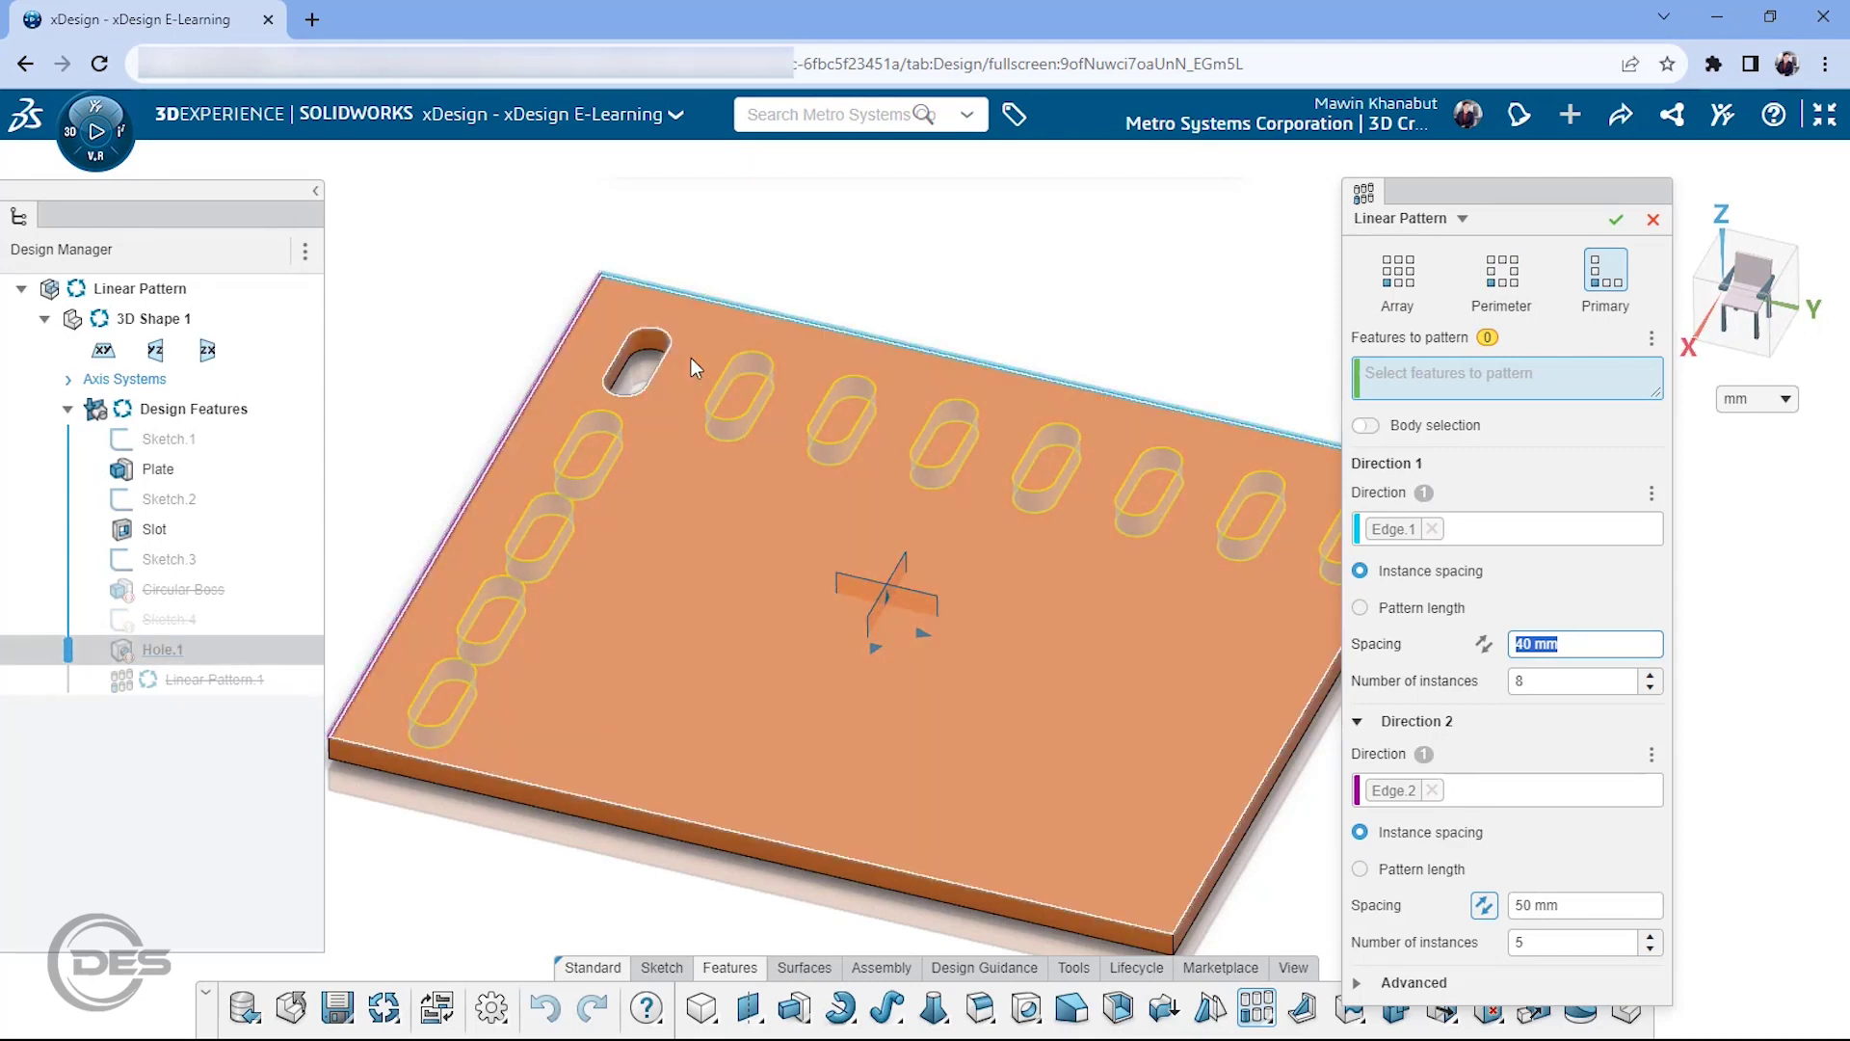
left_click(1503, 282)
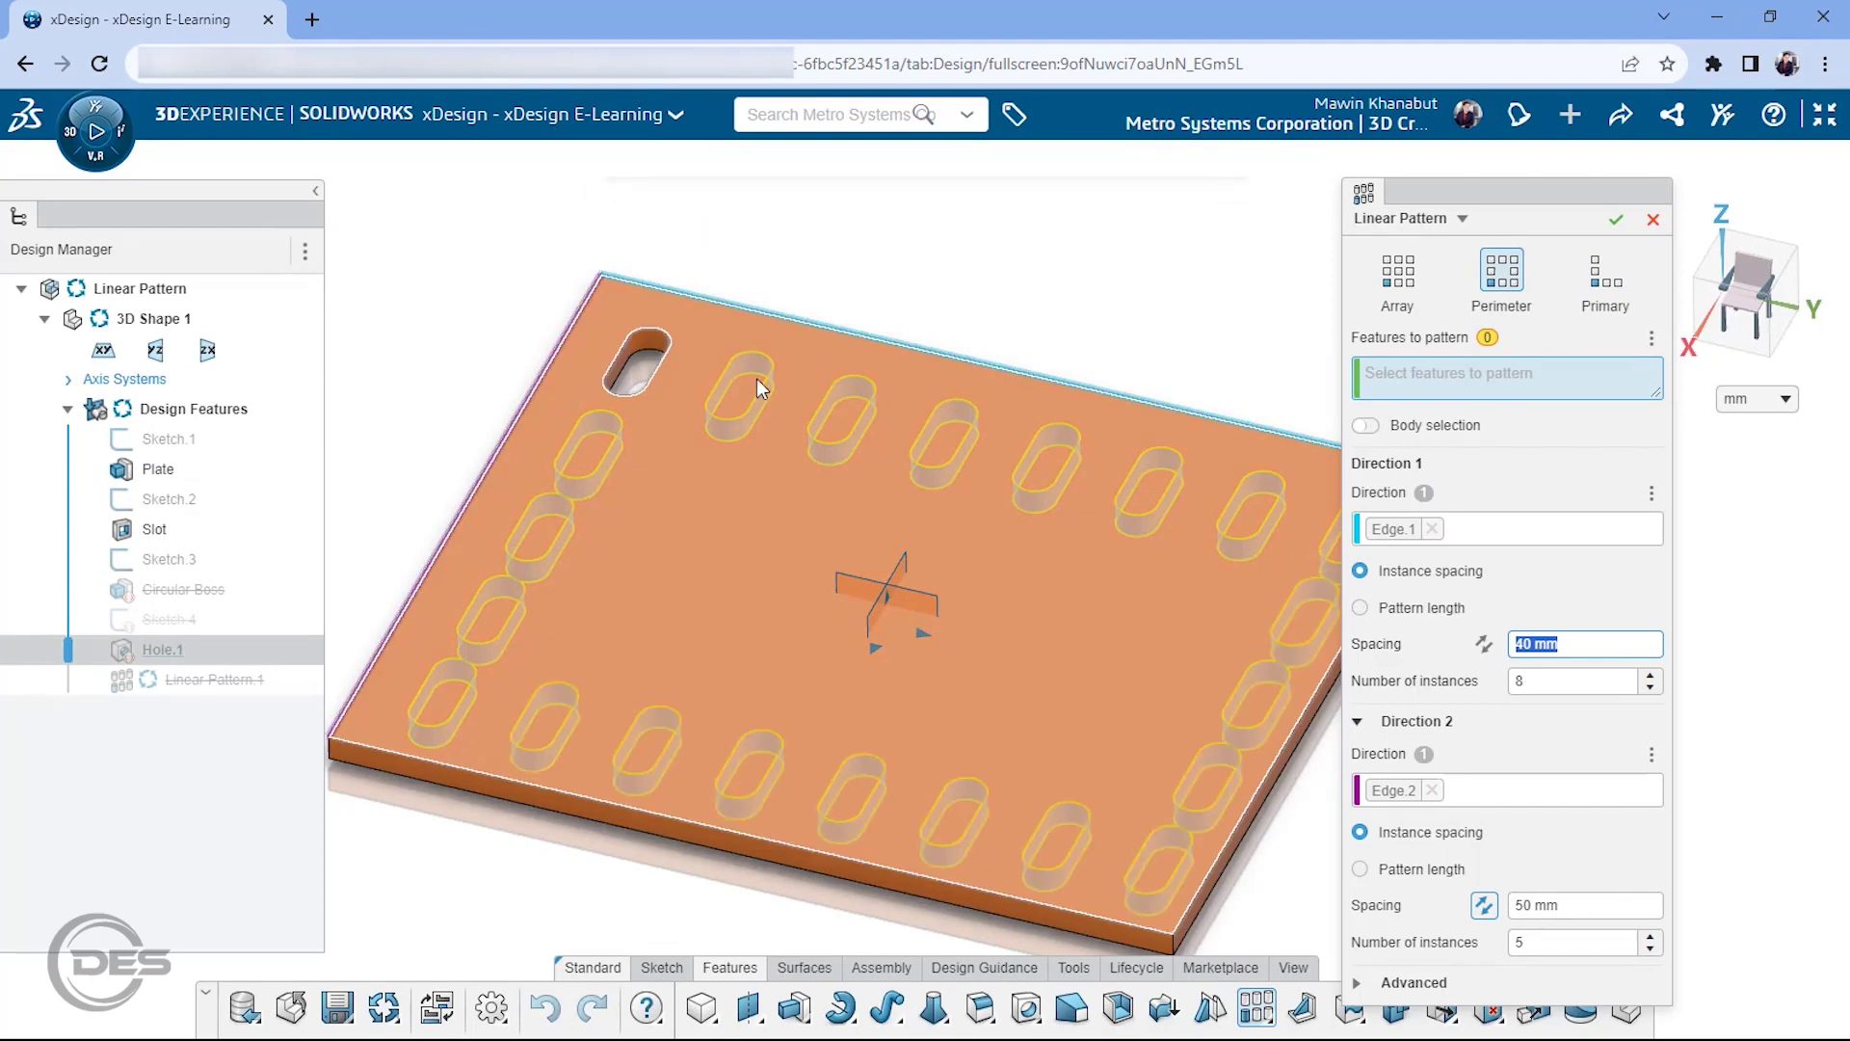
left_click(1398, 275)
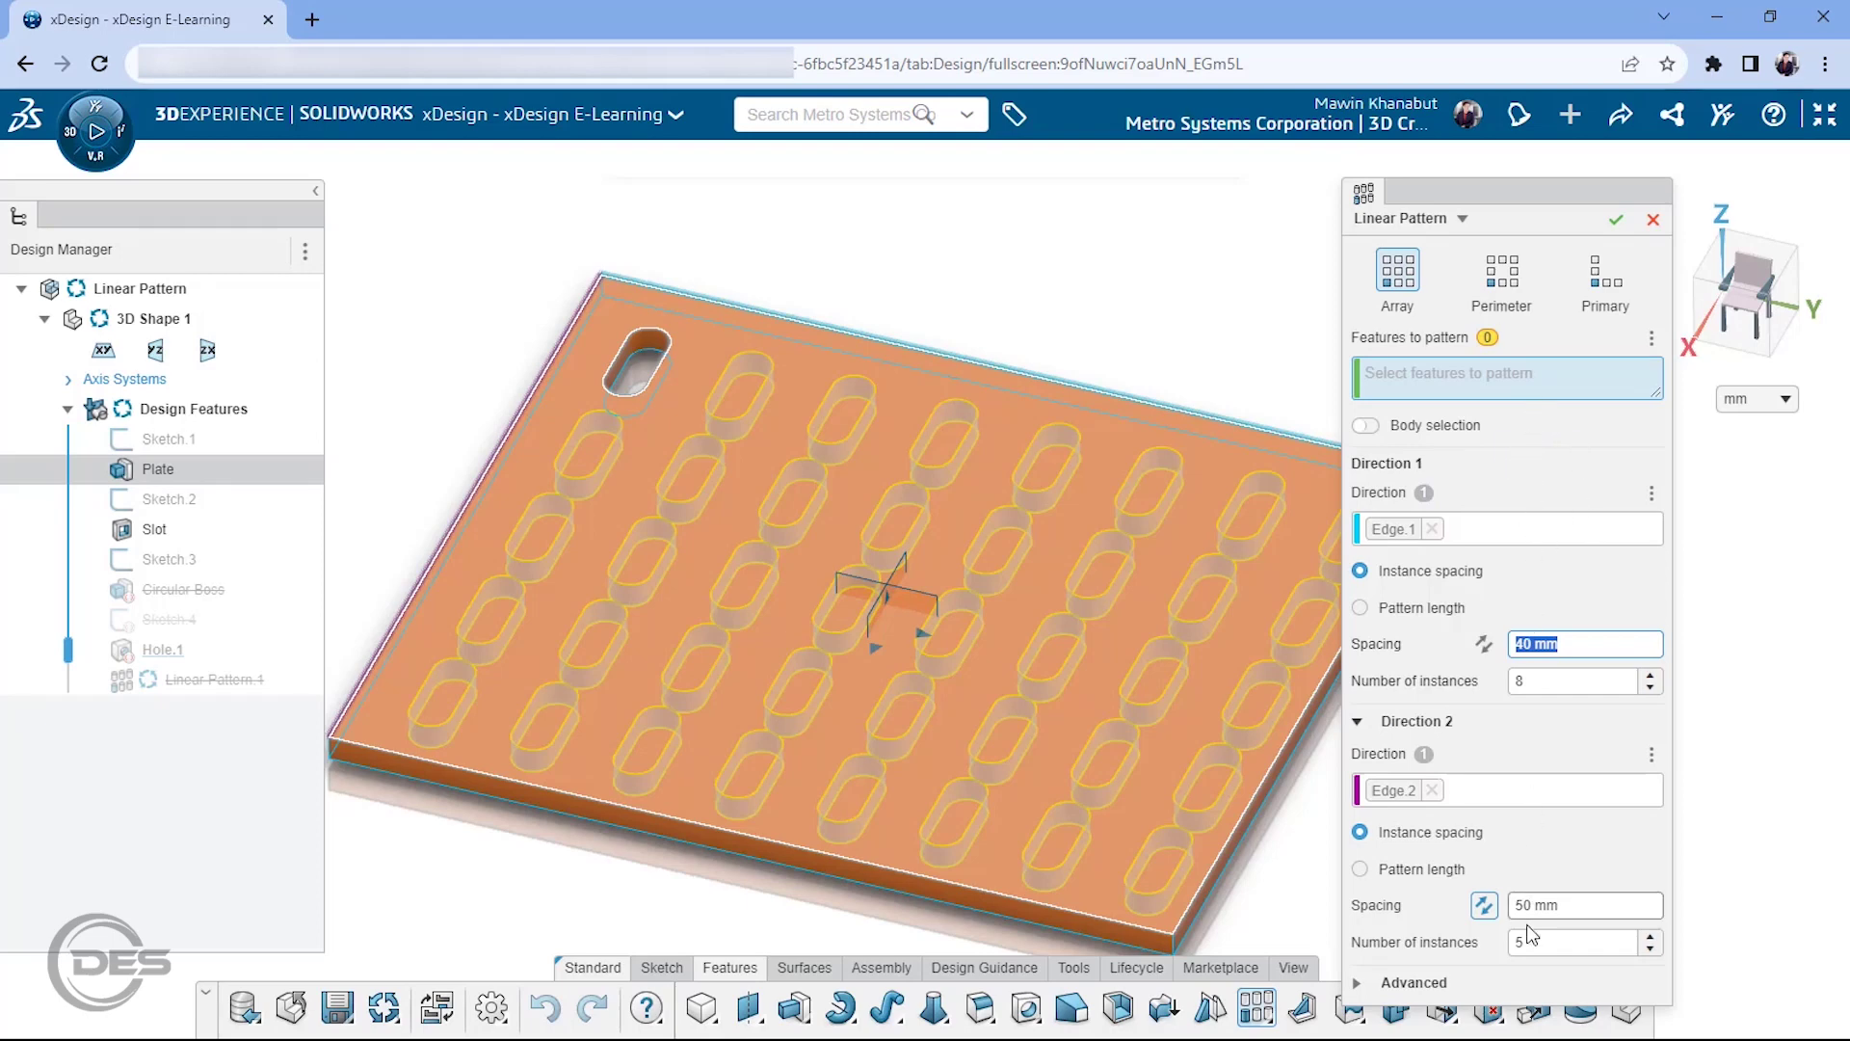
Step: Expand the Advanced options and enable Skip instances for the slot pattern
left_click(1413, 983)
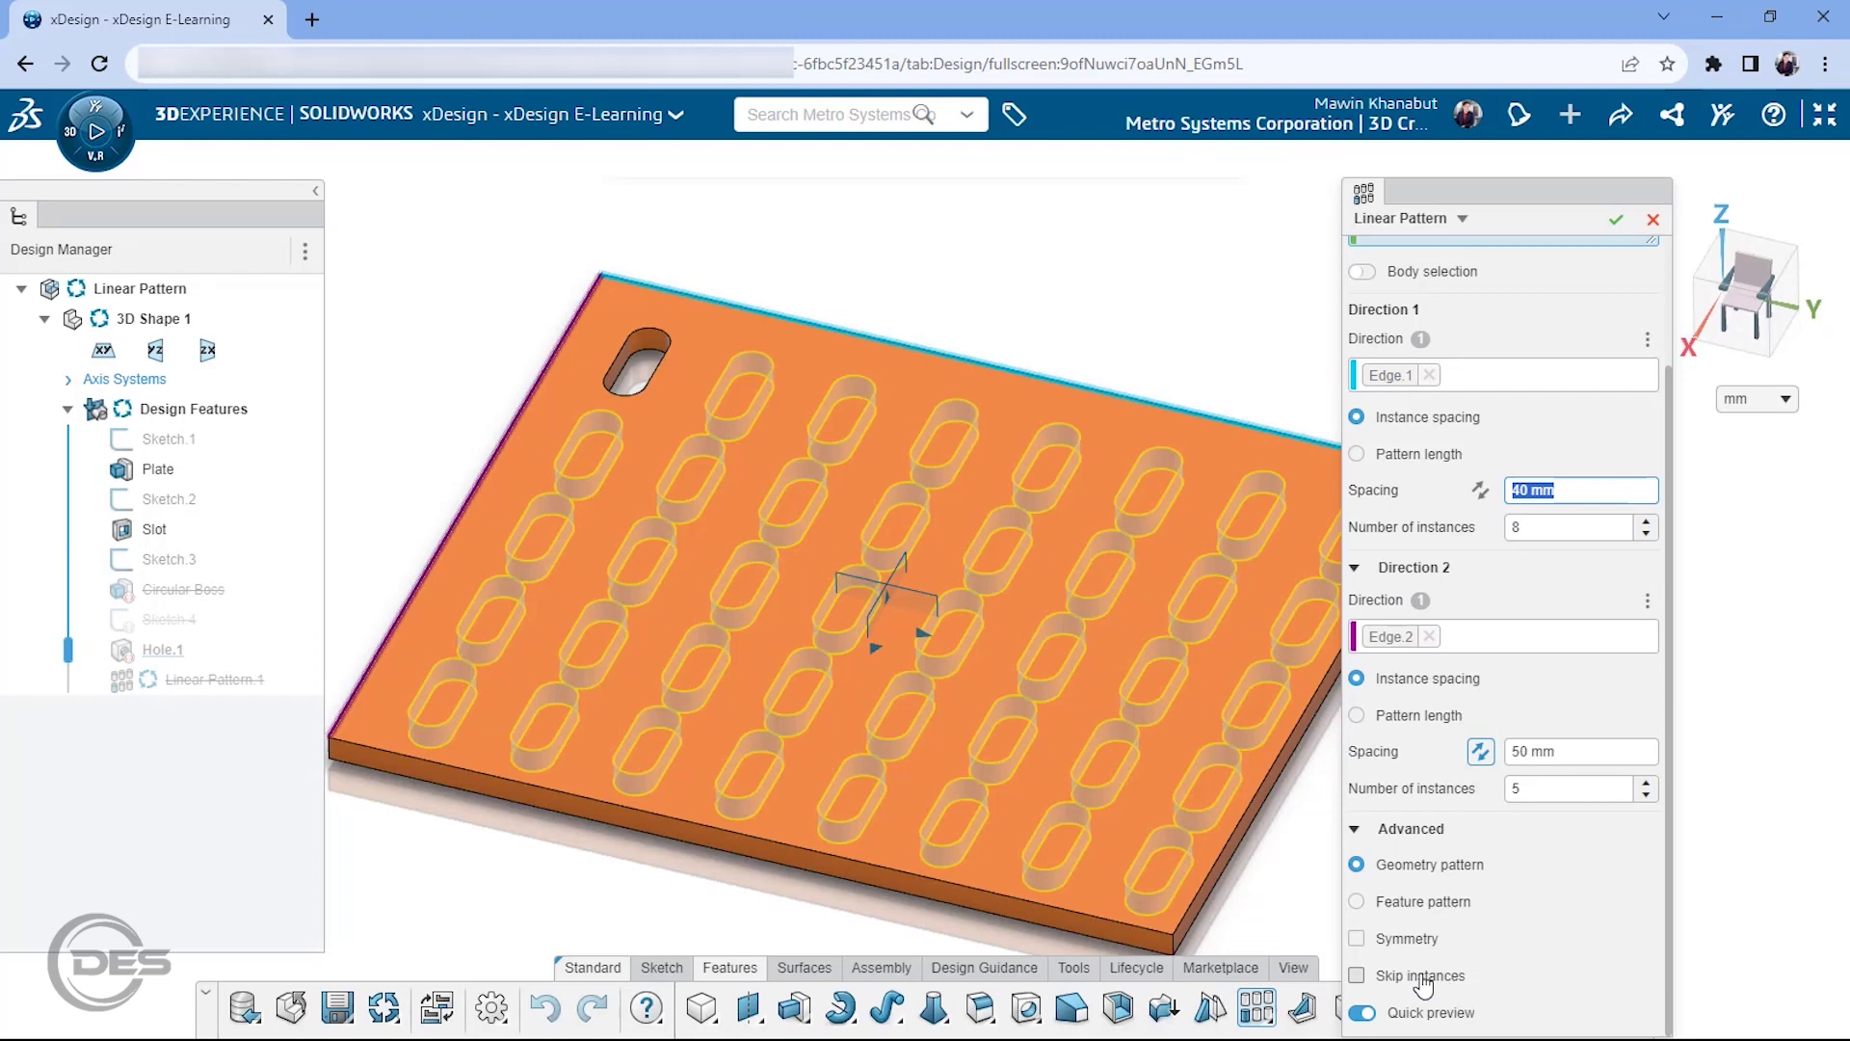
left_click(1423, 978)
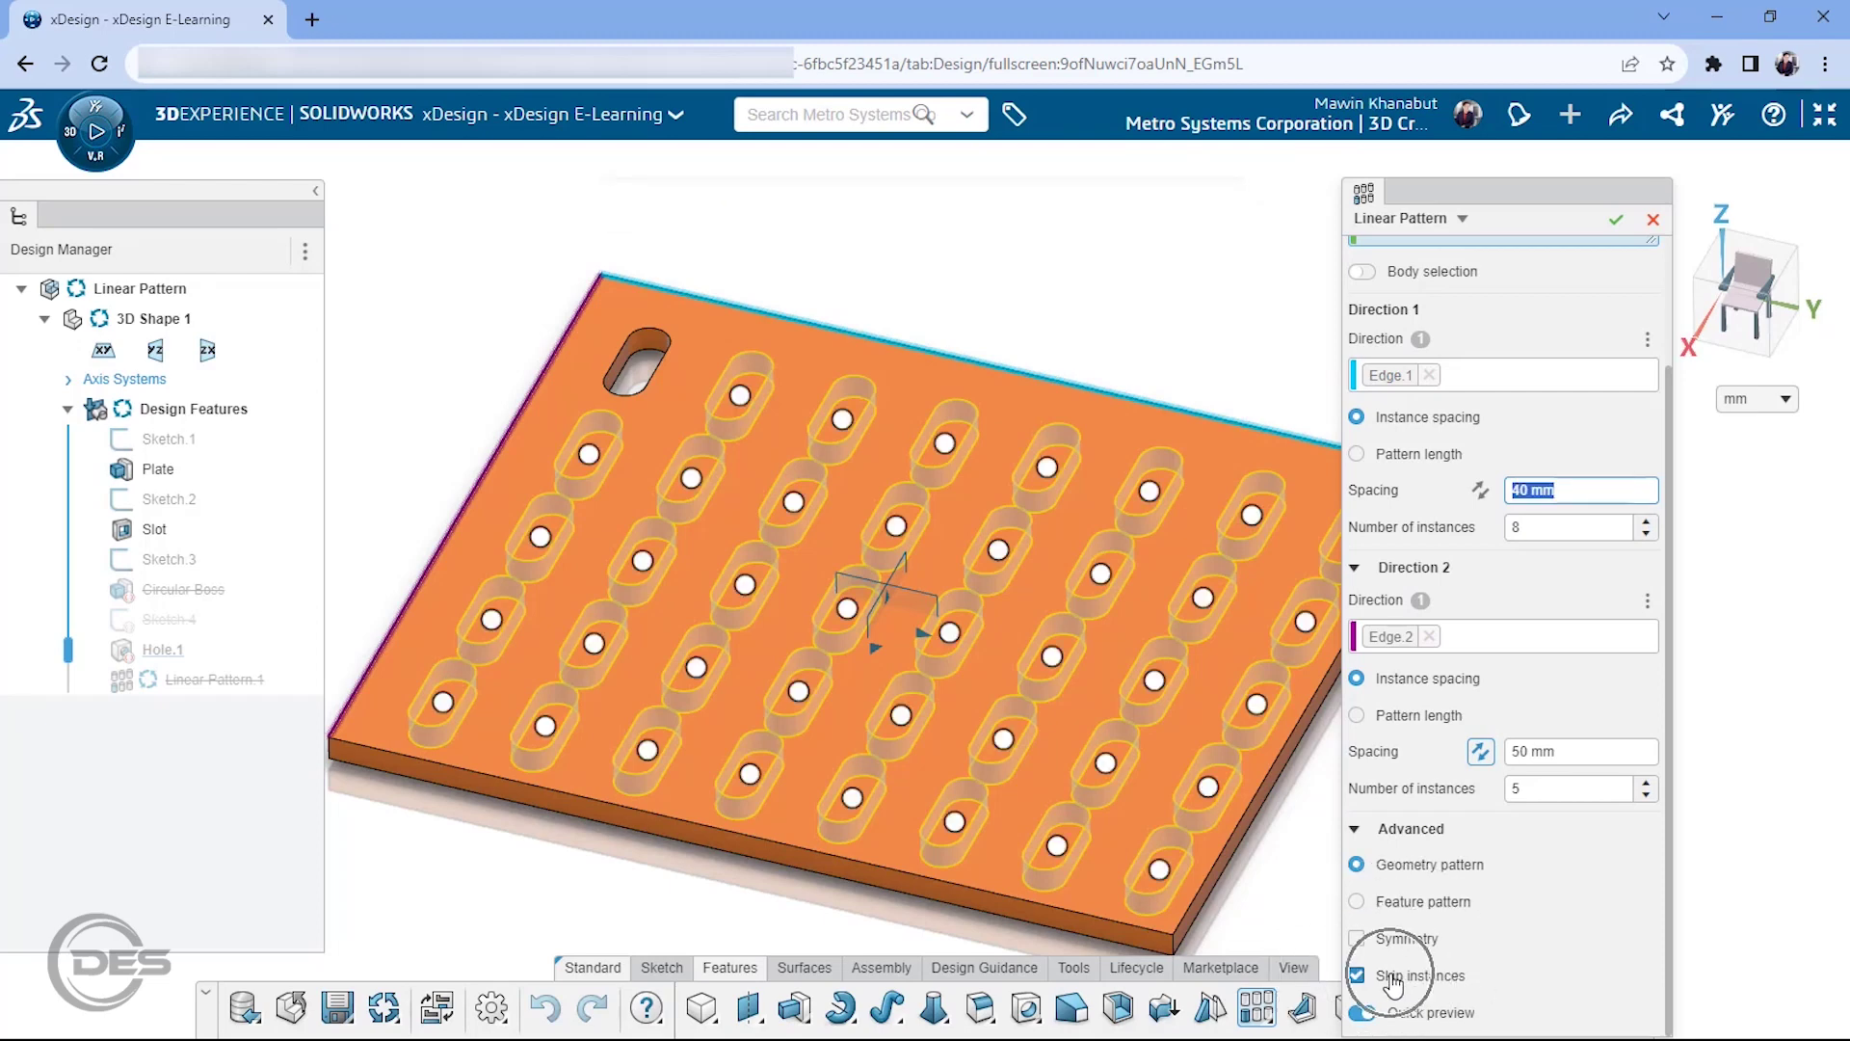
Step: Mark twelve slot instances around the plate centre to be skipped
left_click(794, 503)
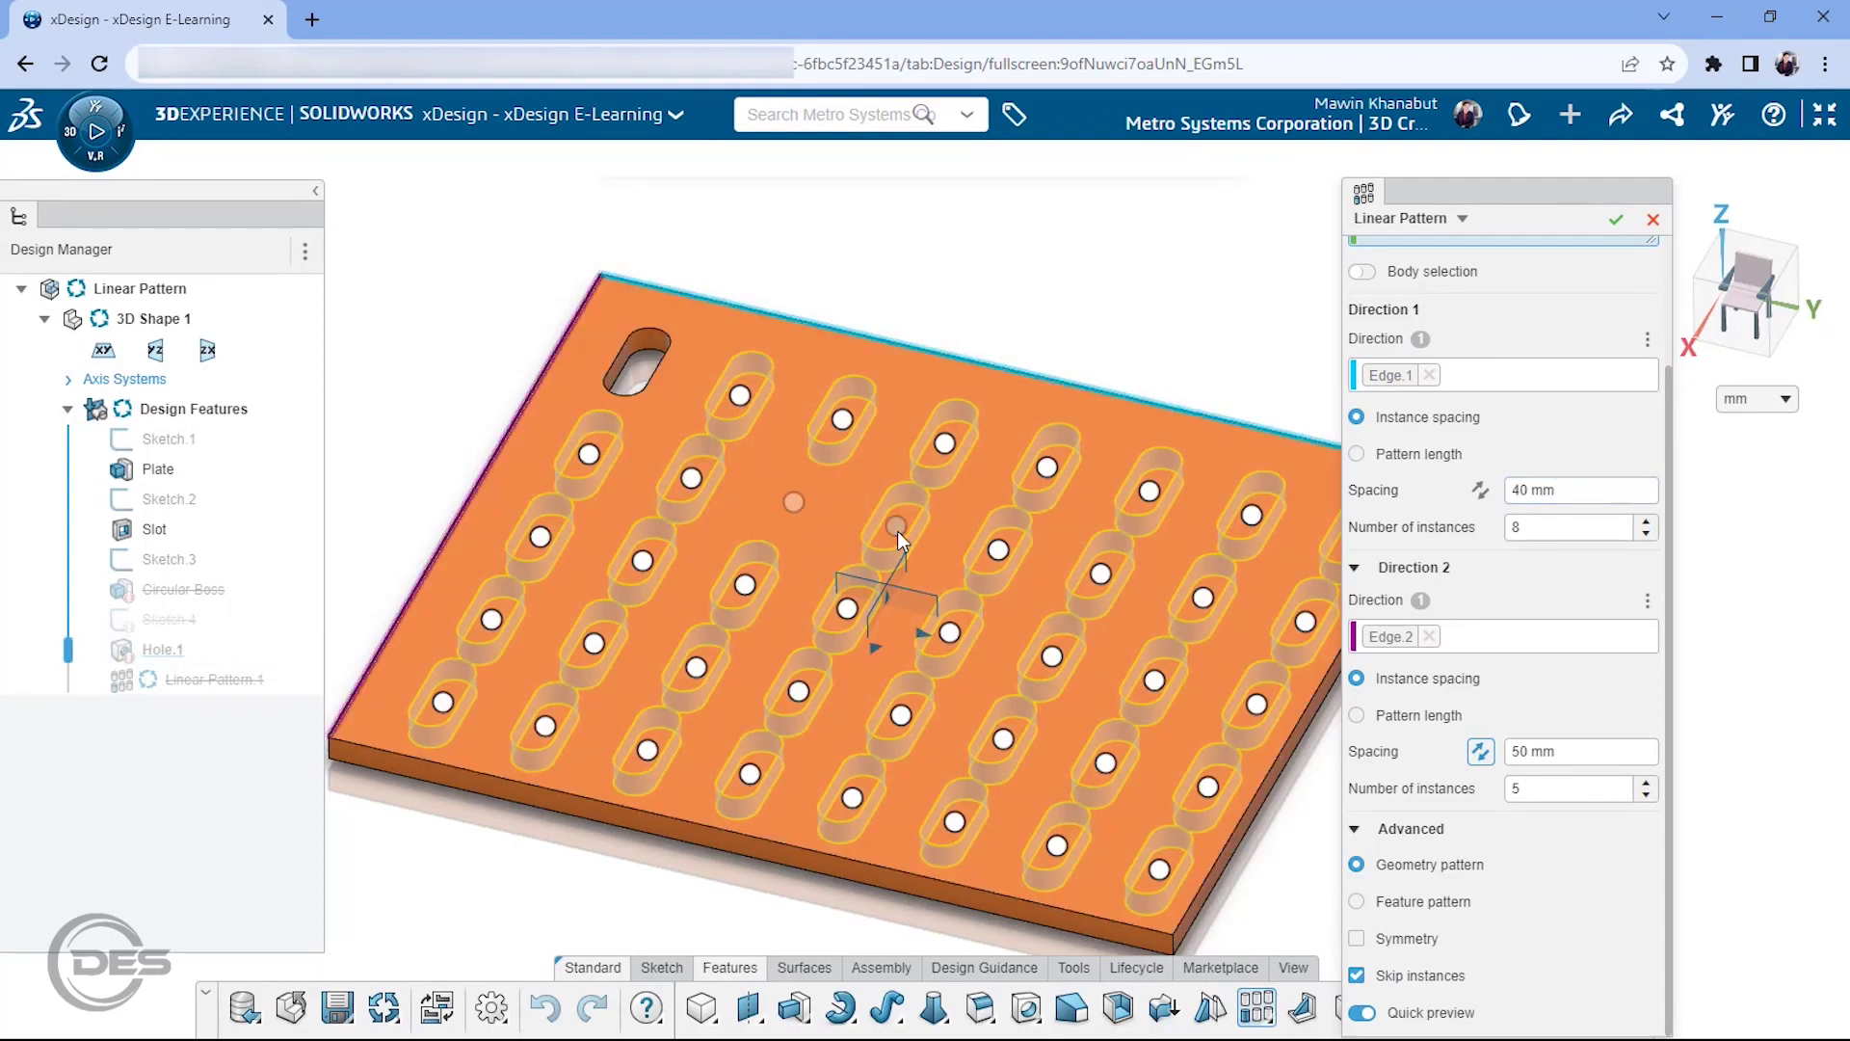
left_click(897, 527)
left_click(1000, 550)
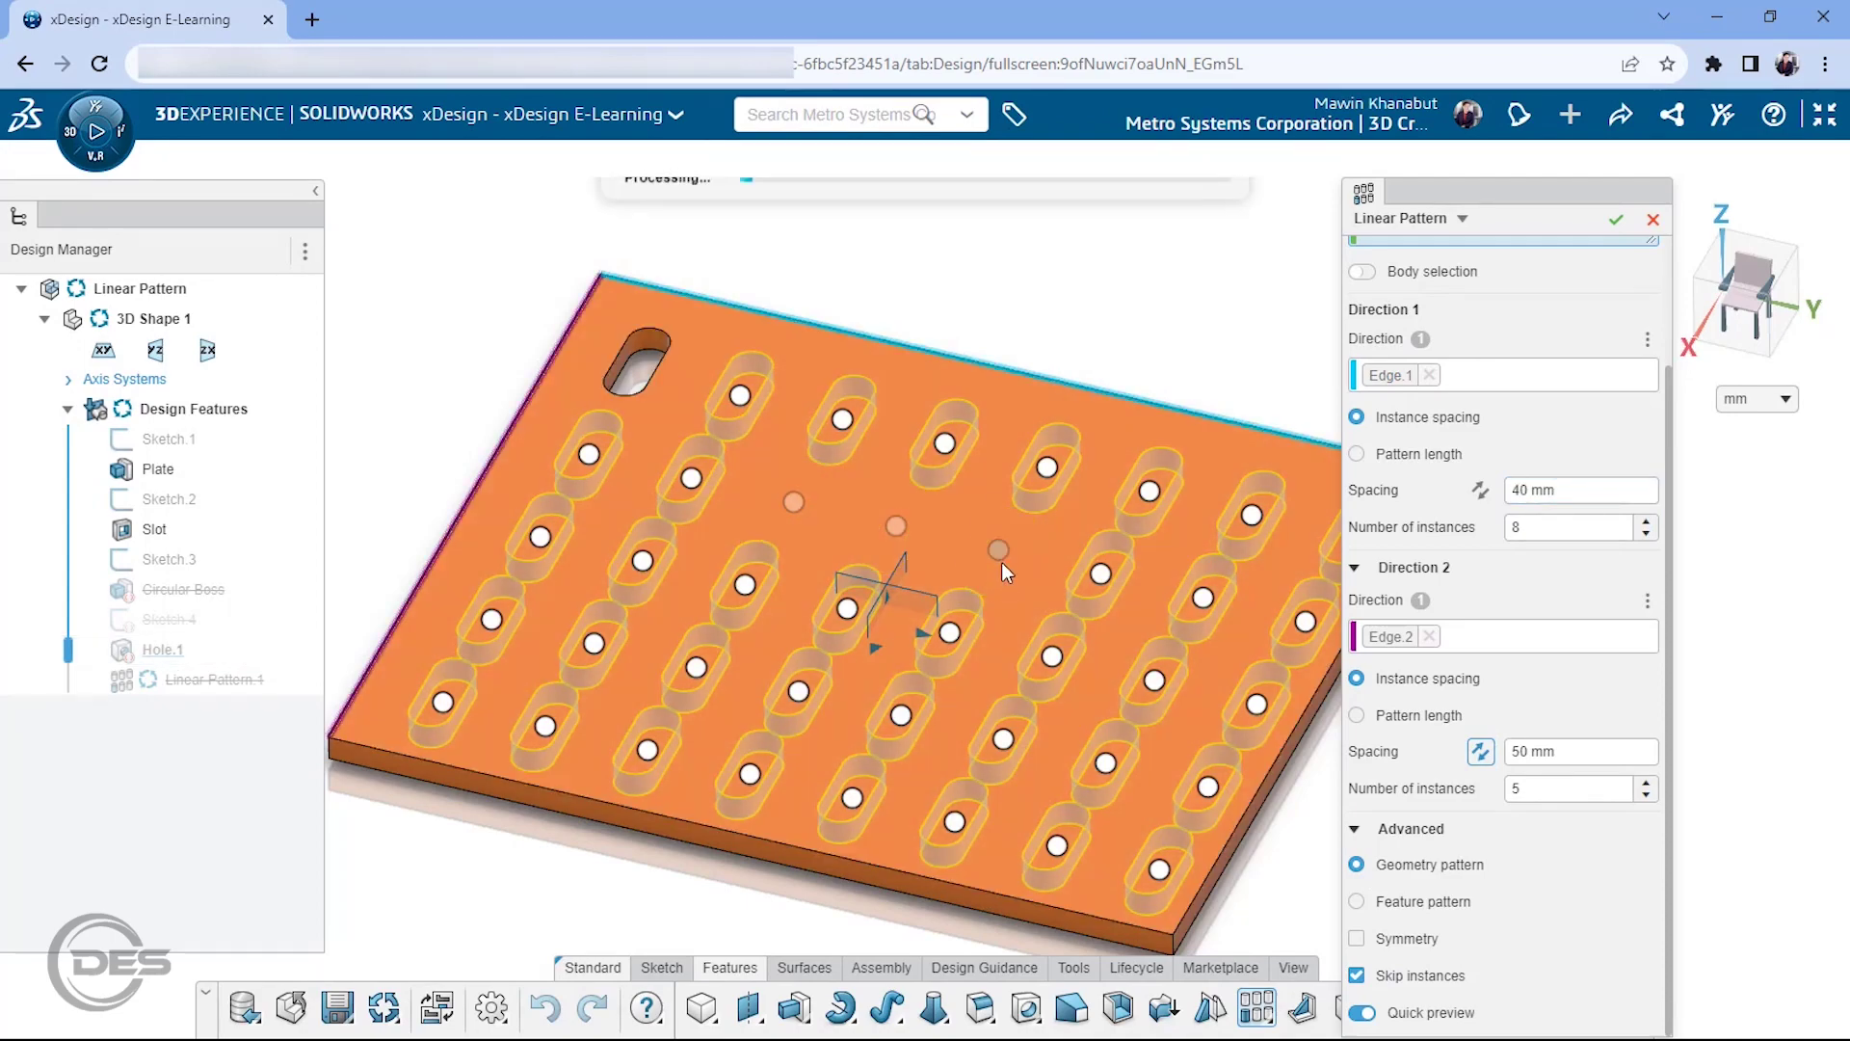
left_click(951, 633)
left_click(847, 609)
left_click(747, 585)
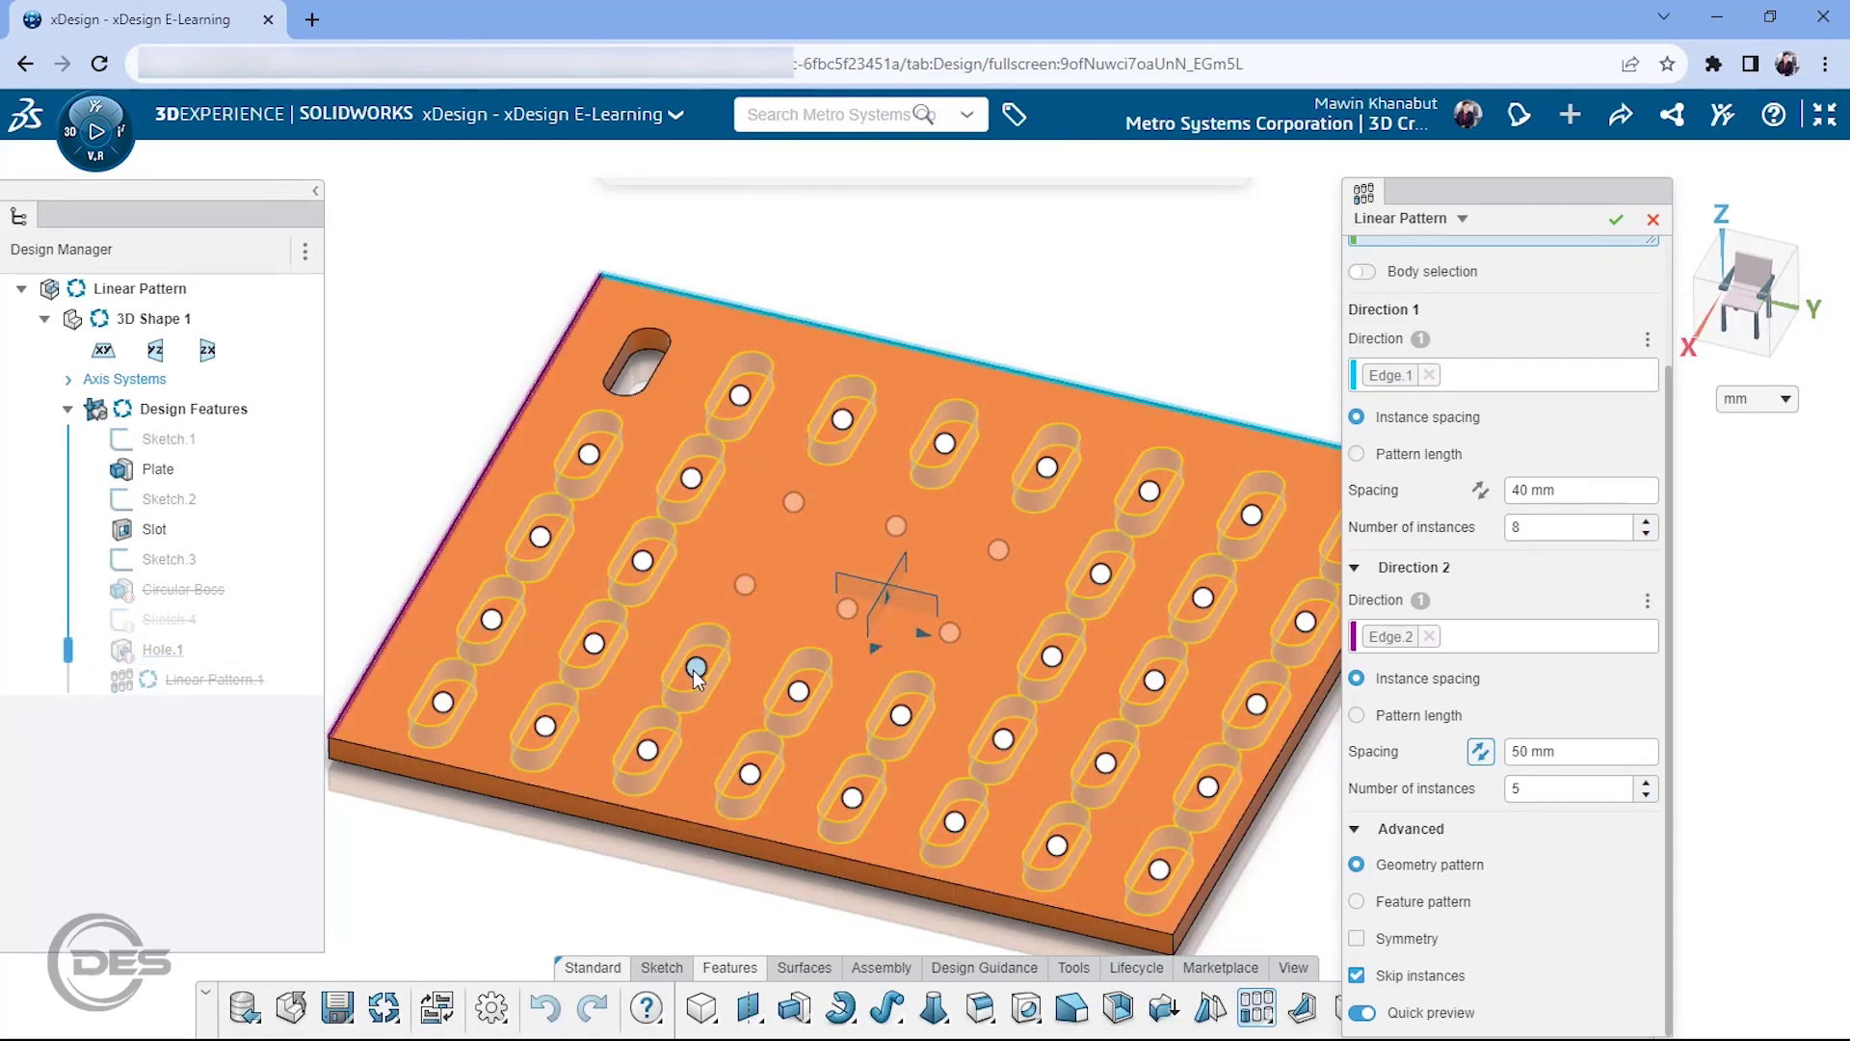
left_click(695, 669)
left_click(799, 692)
left_click(902, 716)
left_click(1004, 740)
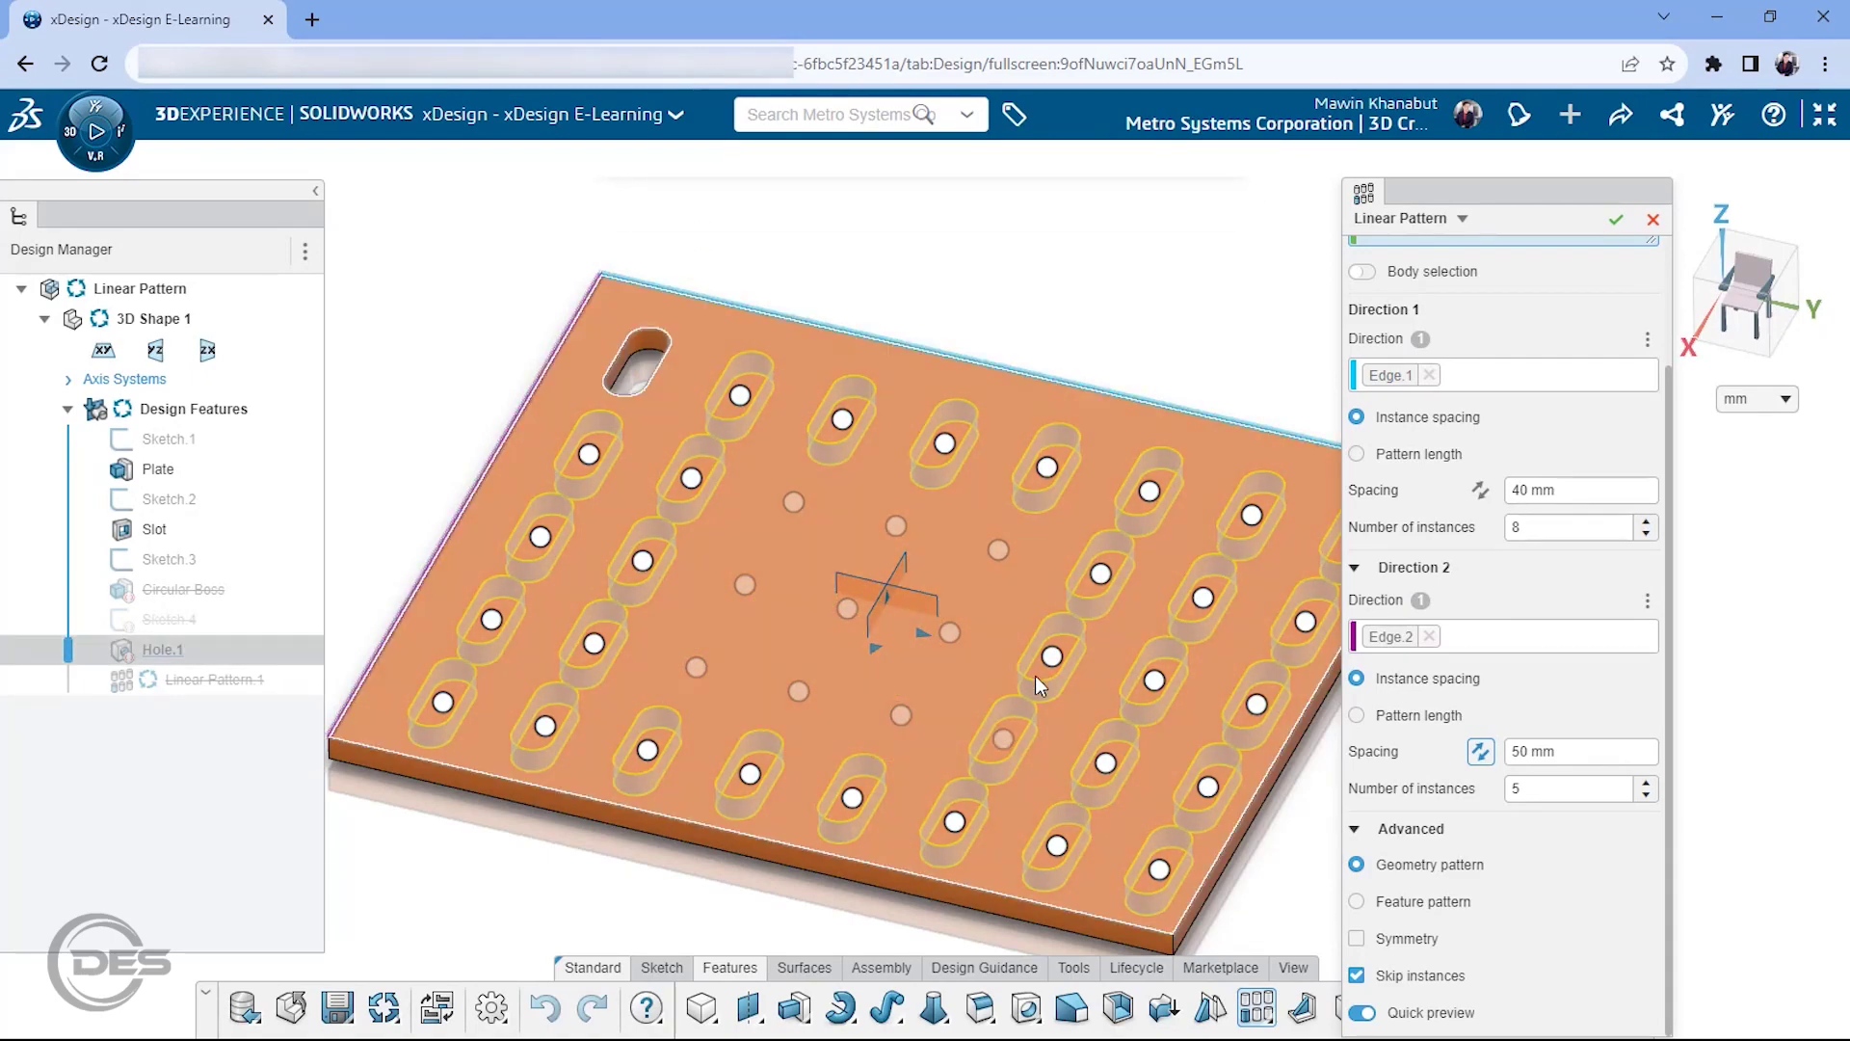
left_click(1050, 657)
left_click(1102, 577)
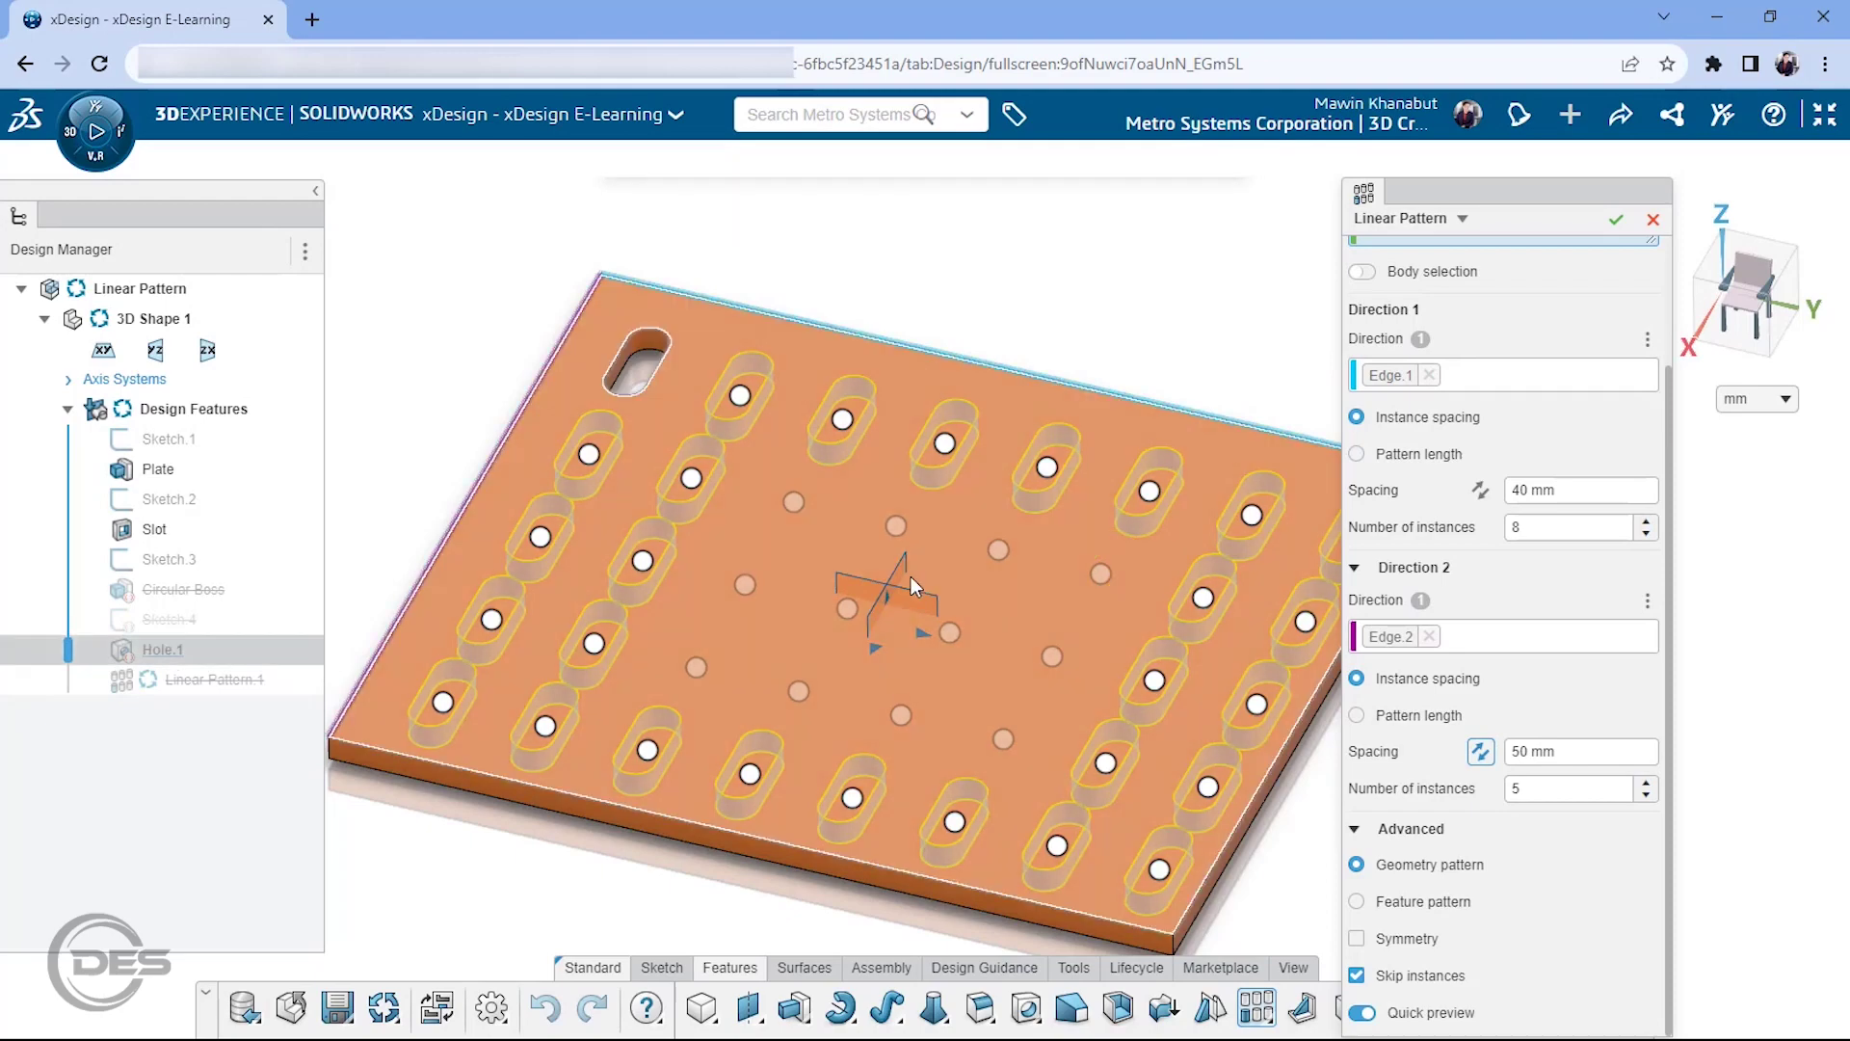
Step: Restore four skipped slots, skip two others, and confirm the pattern
left_click(1101, 576)
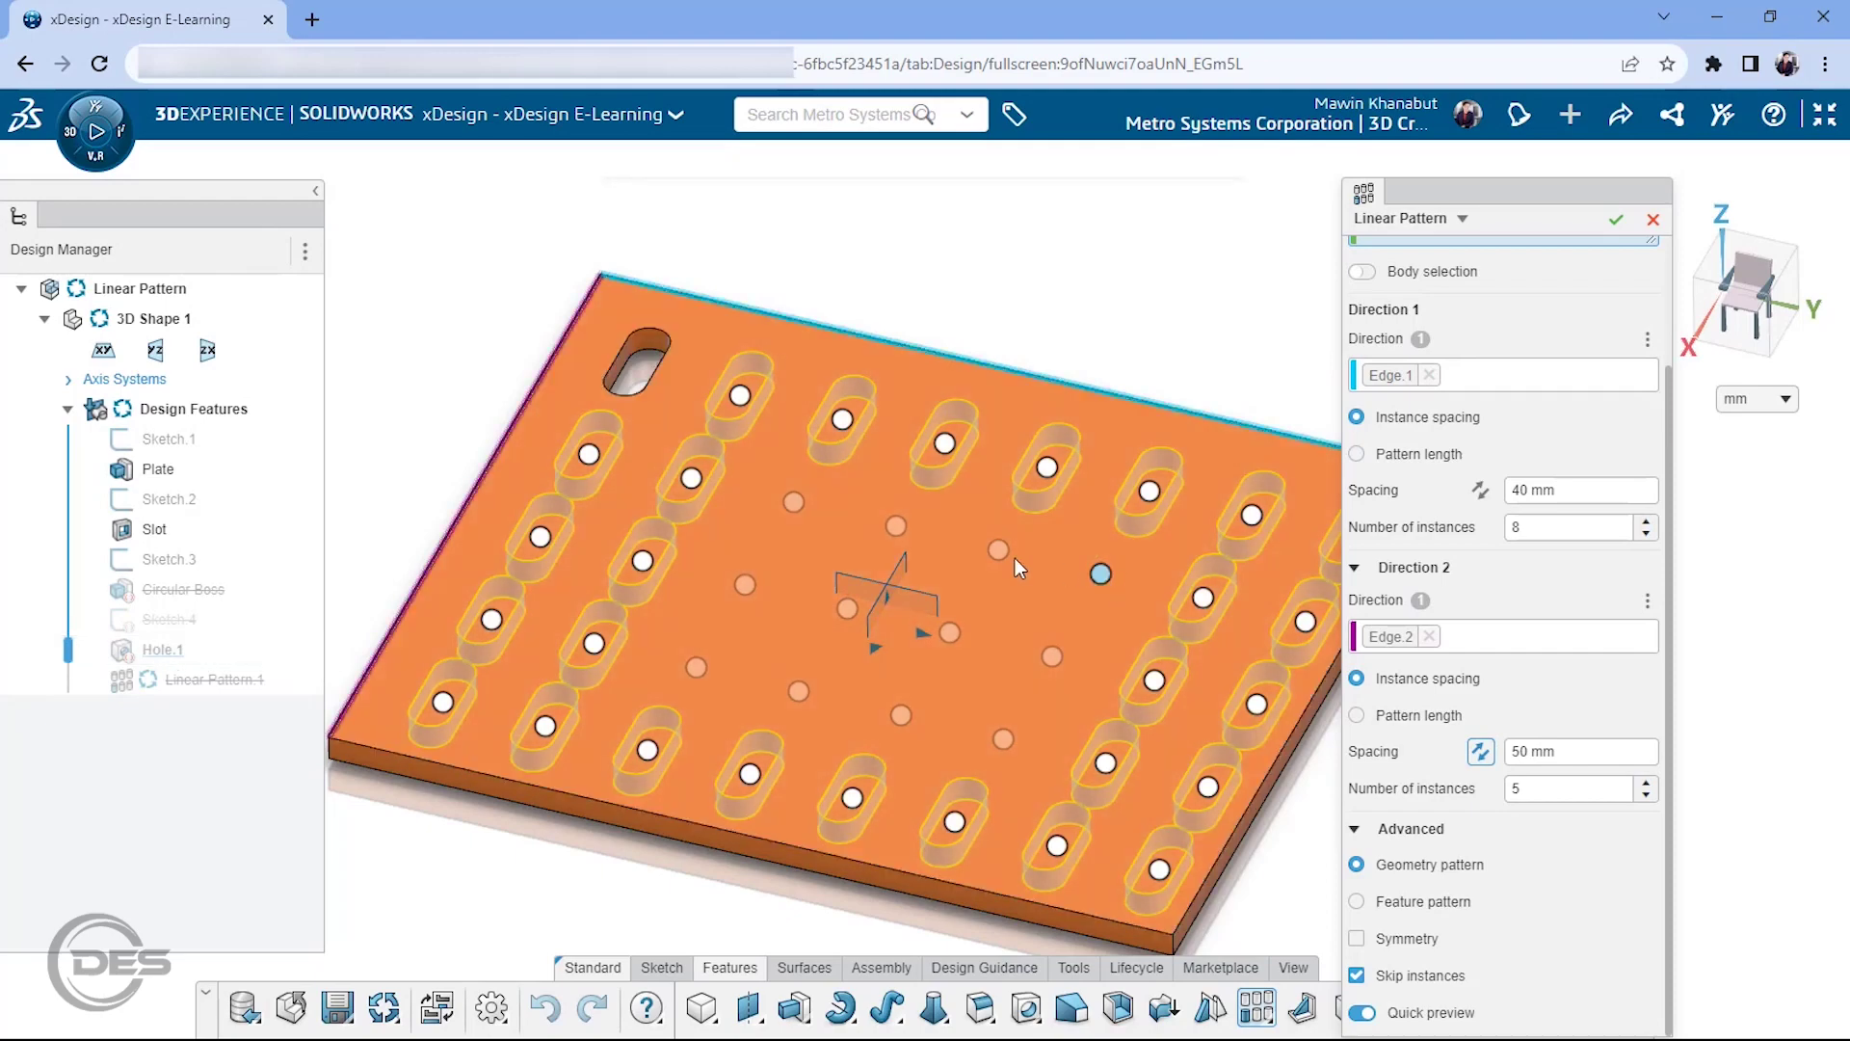
left_click(794, 502)
left_click(697, 668)
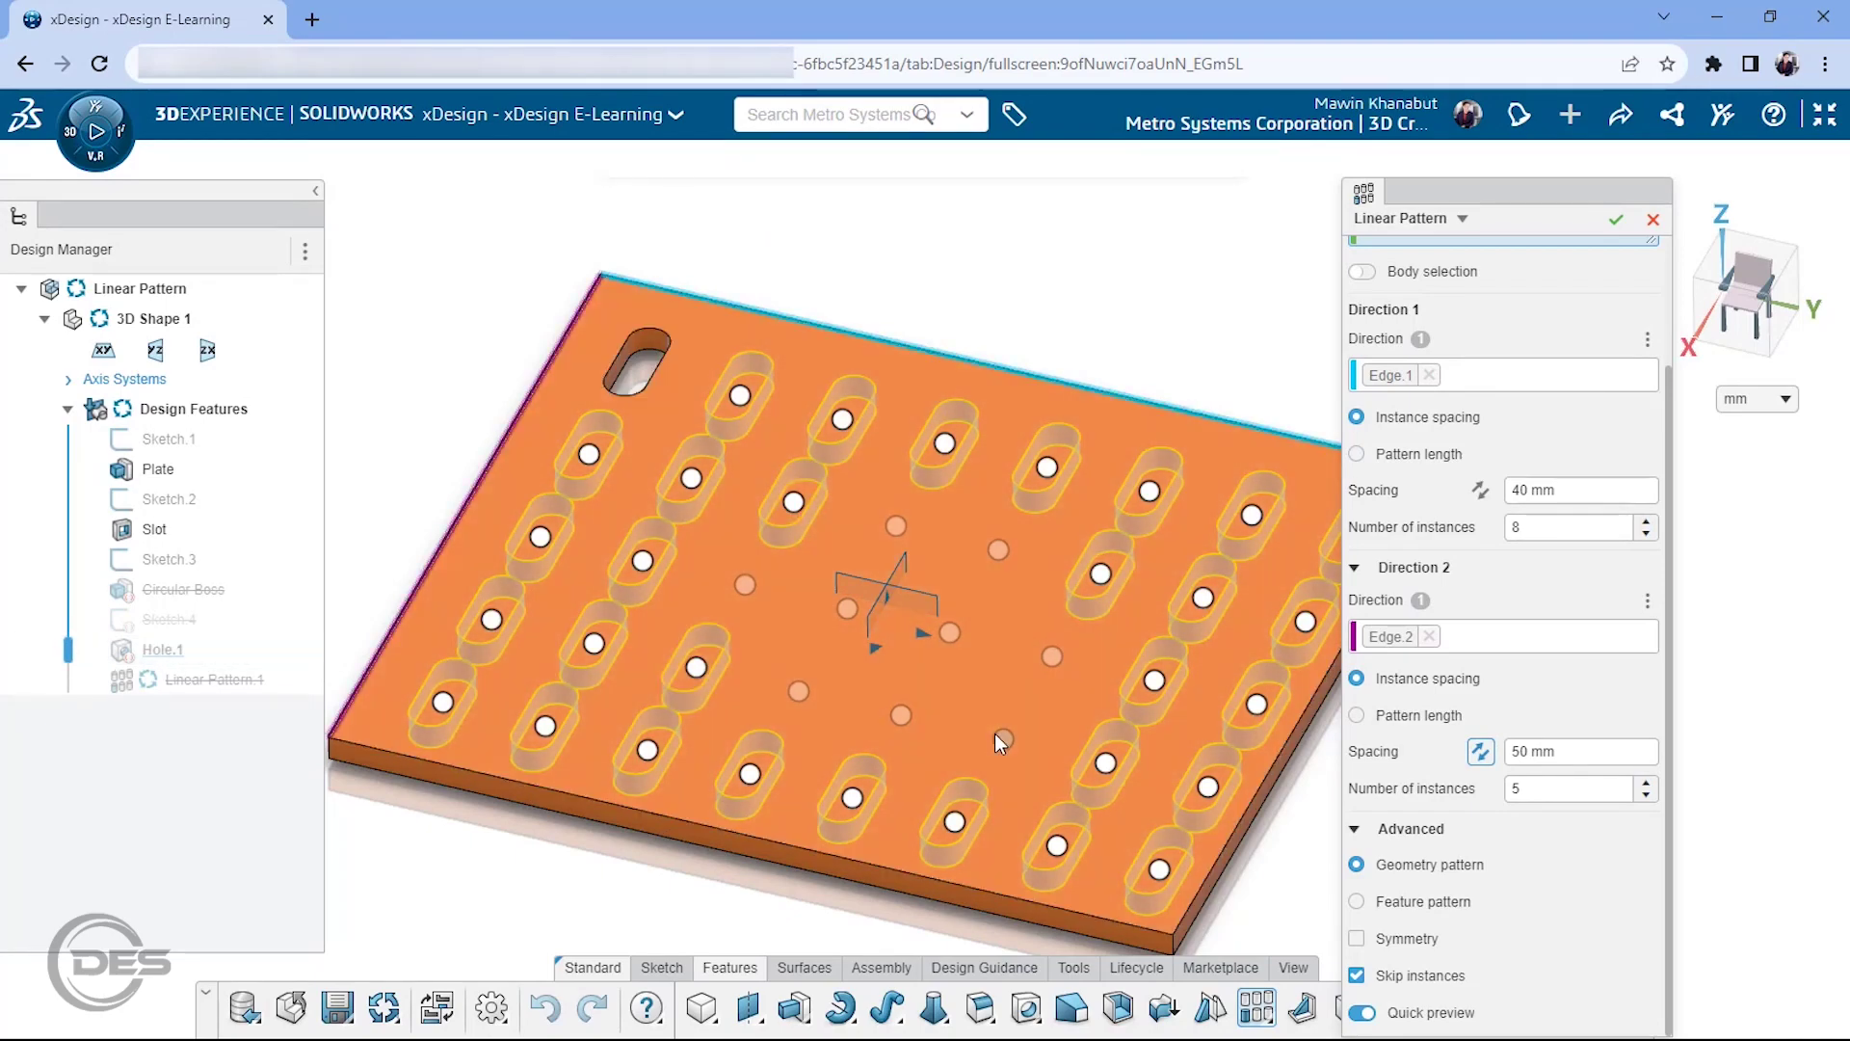
left_click(1003, 739)
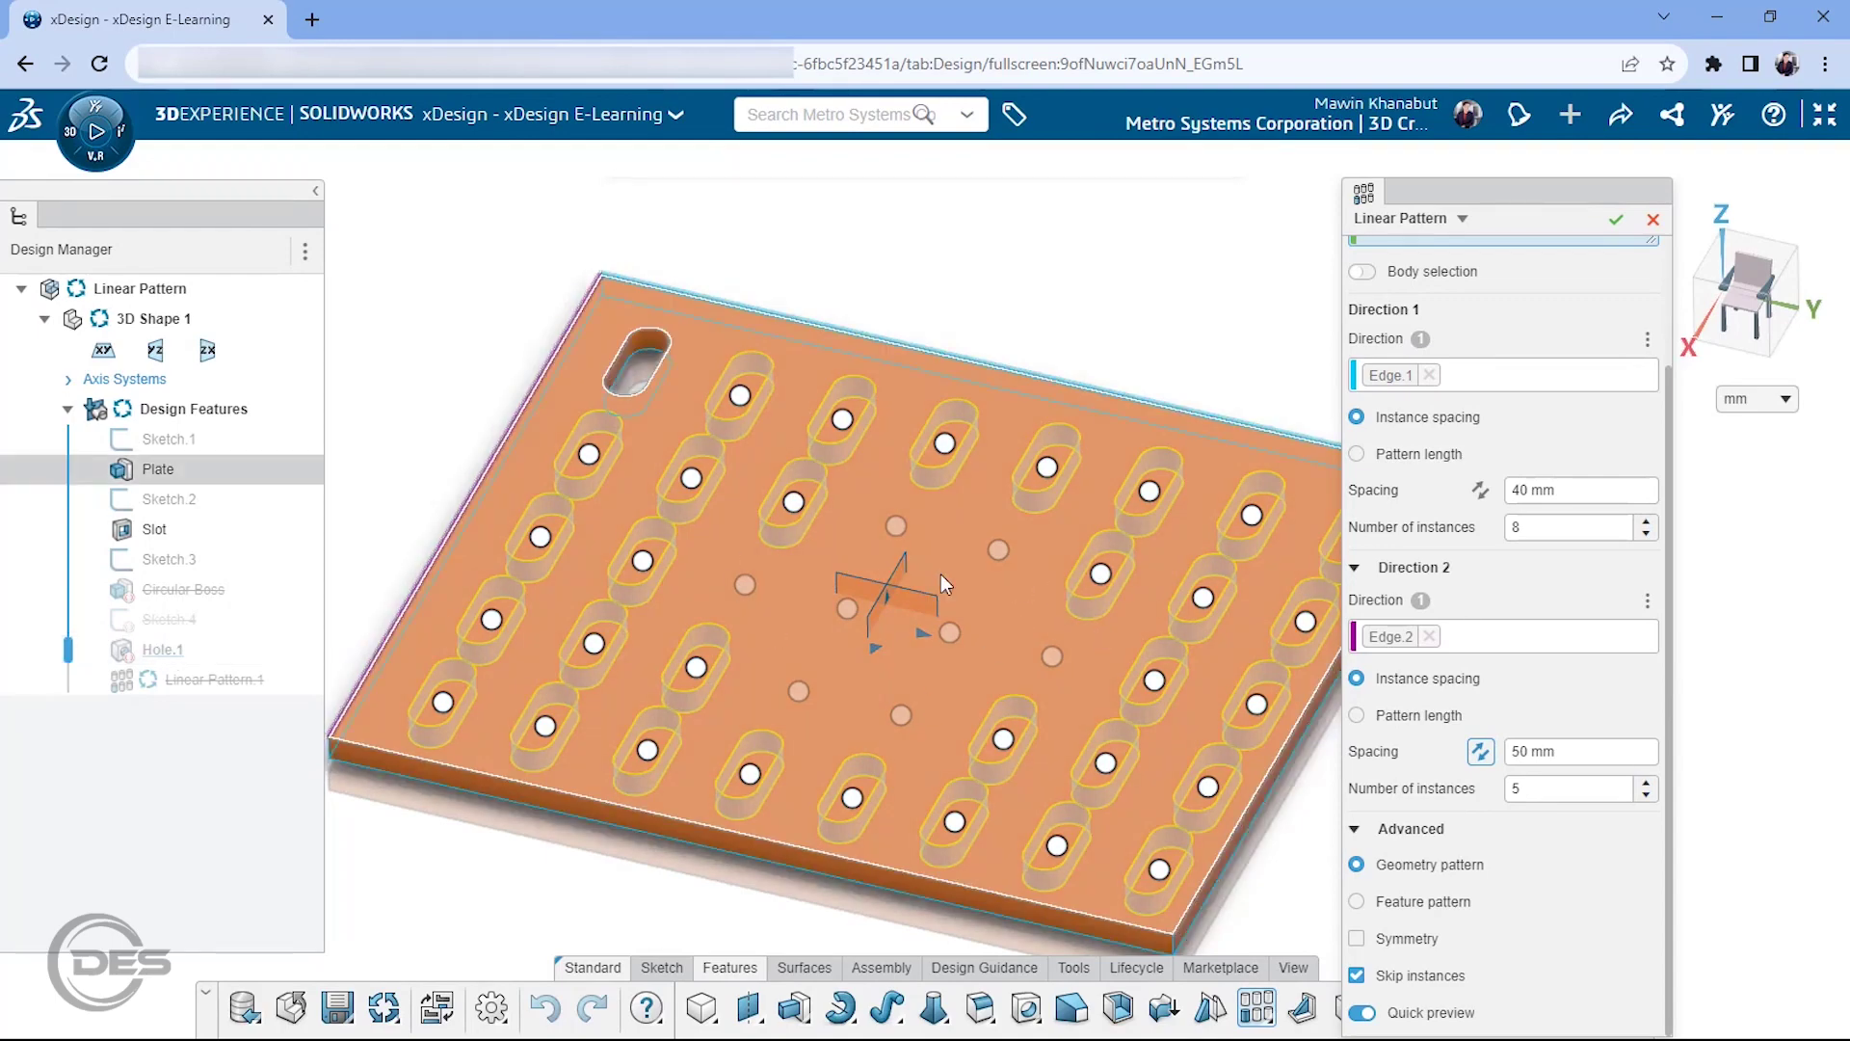
left_click(1154, 680)
left_click(664, 563)
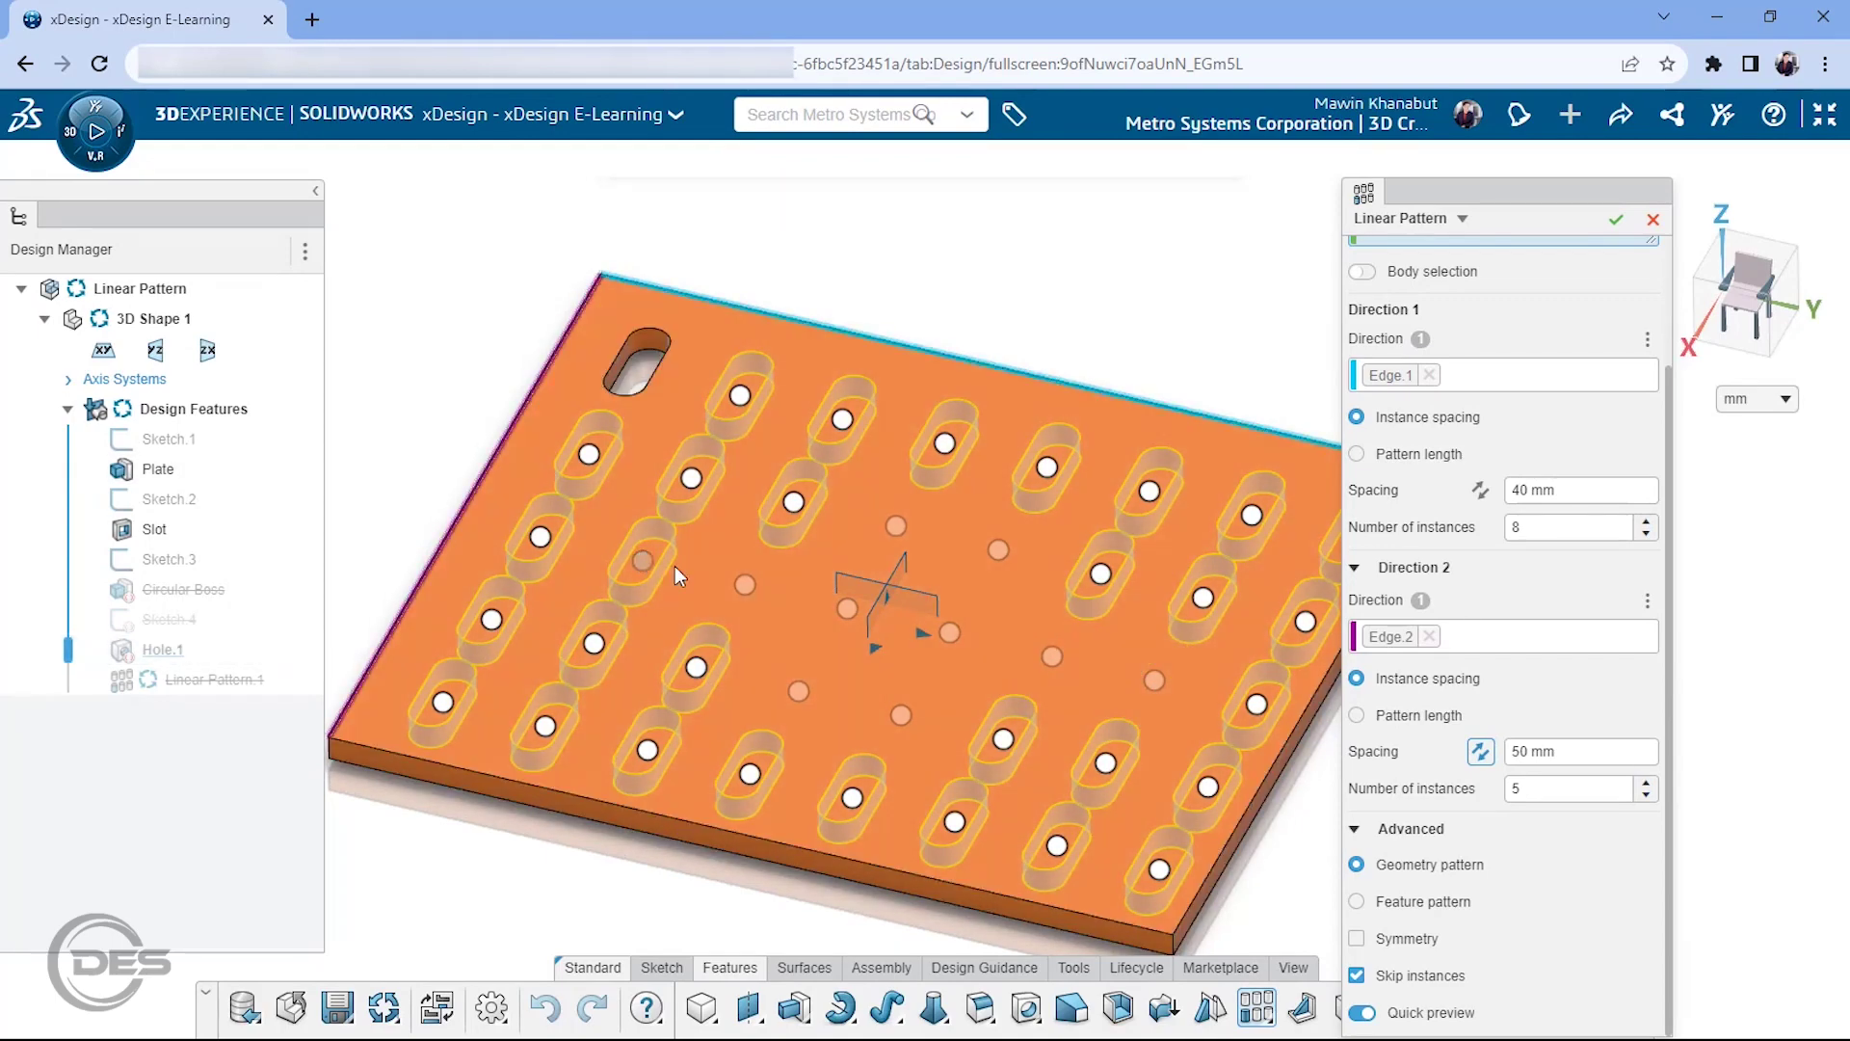
left_click(1615, 223)
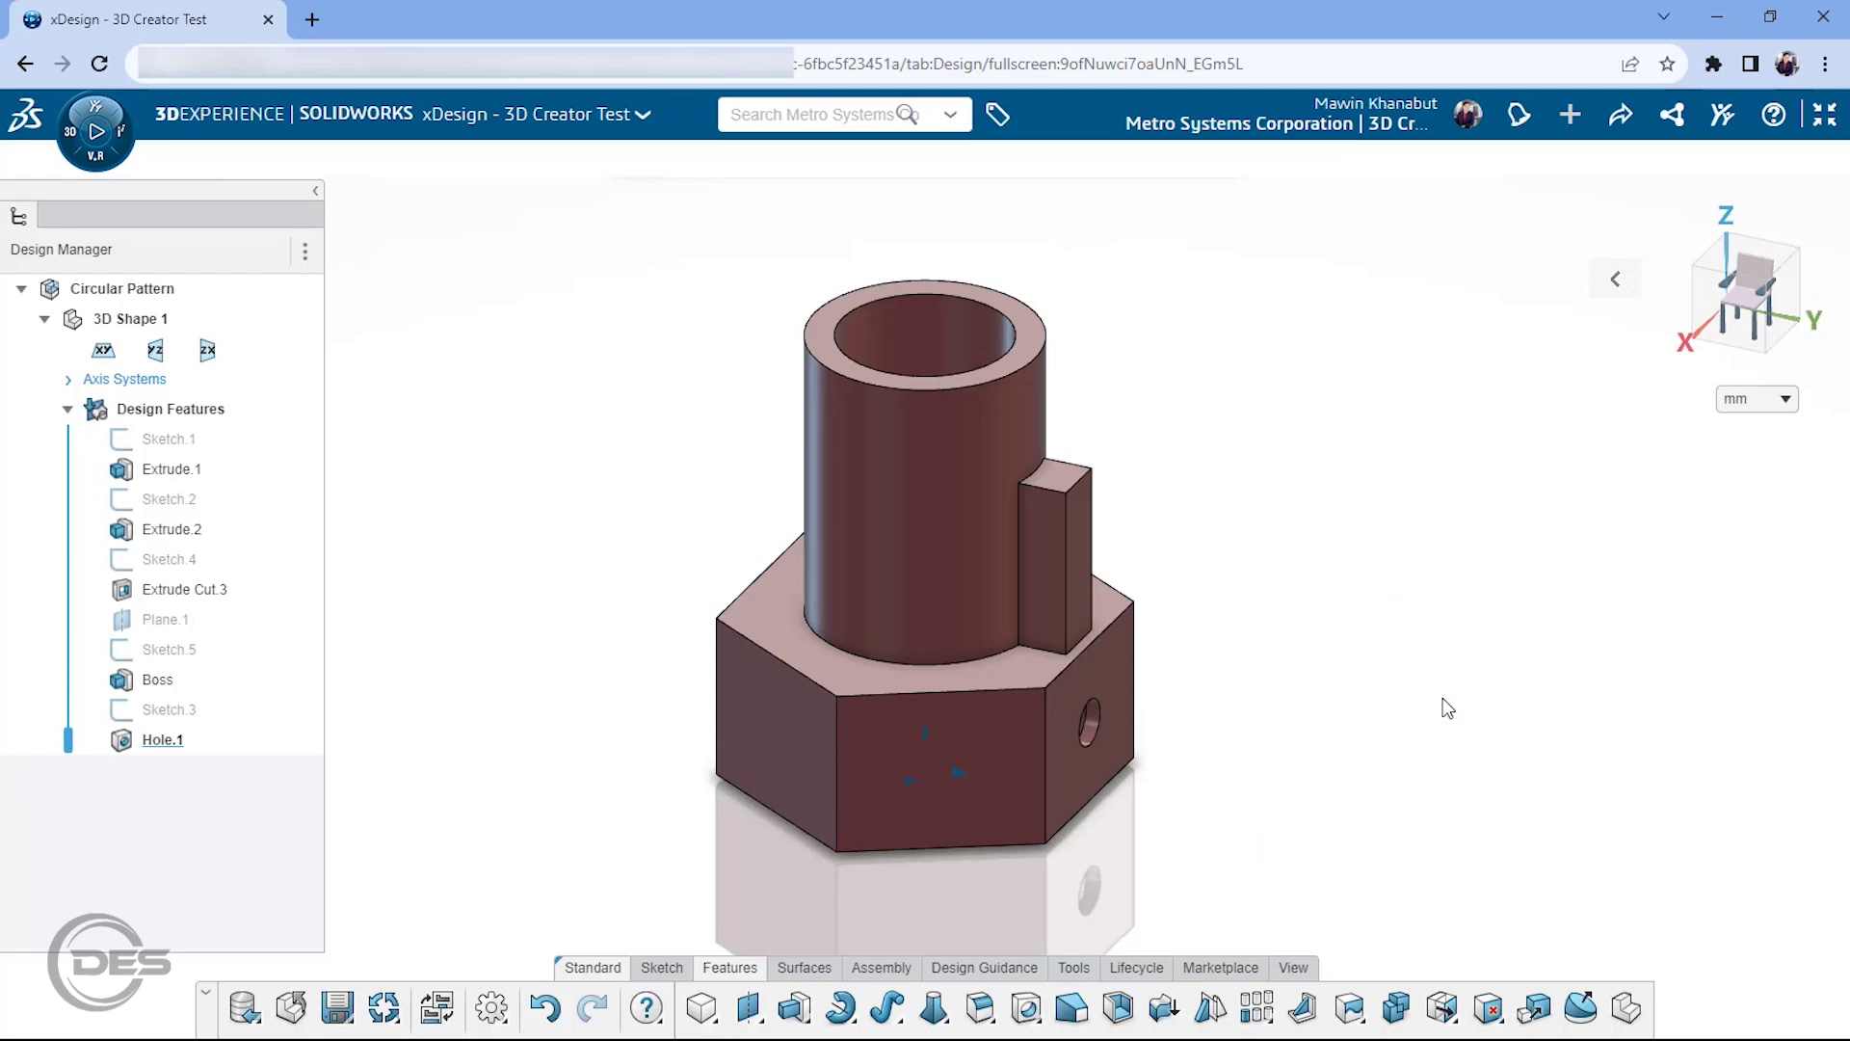
Step: Highlight the Boss and Hole.1 features on the hex part from several angles
mouse_move(1264, 507)
middle_mouse_down()
mouse_move(1202, 546)
mouse_move(928, 611)
mouse_move(1090, 710)
mouse_move(1185, 731)
mouse_move(1280, 619)
mouse_move(1173, 496)
mouse_move(982, 467)
middle_mouse_up()
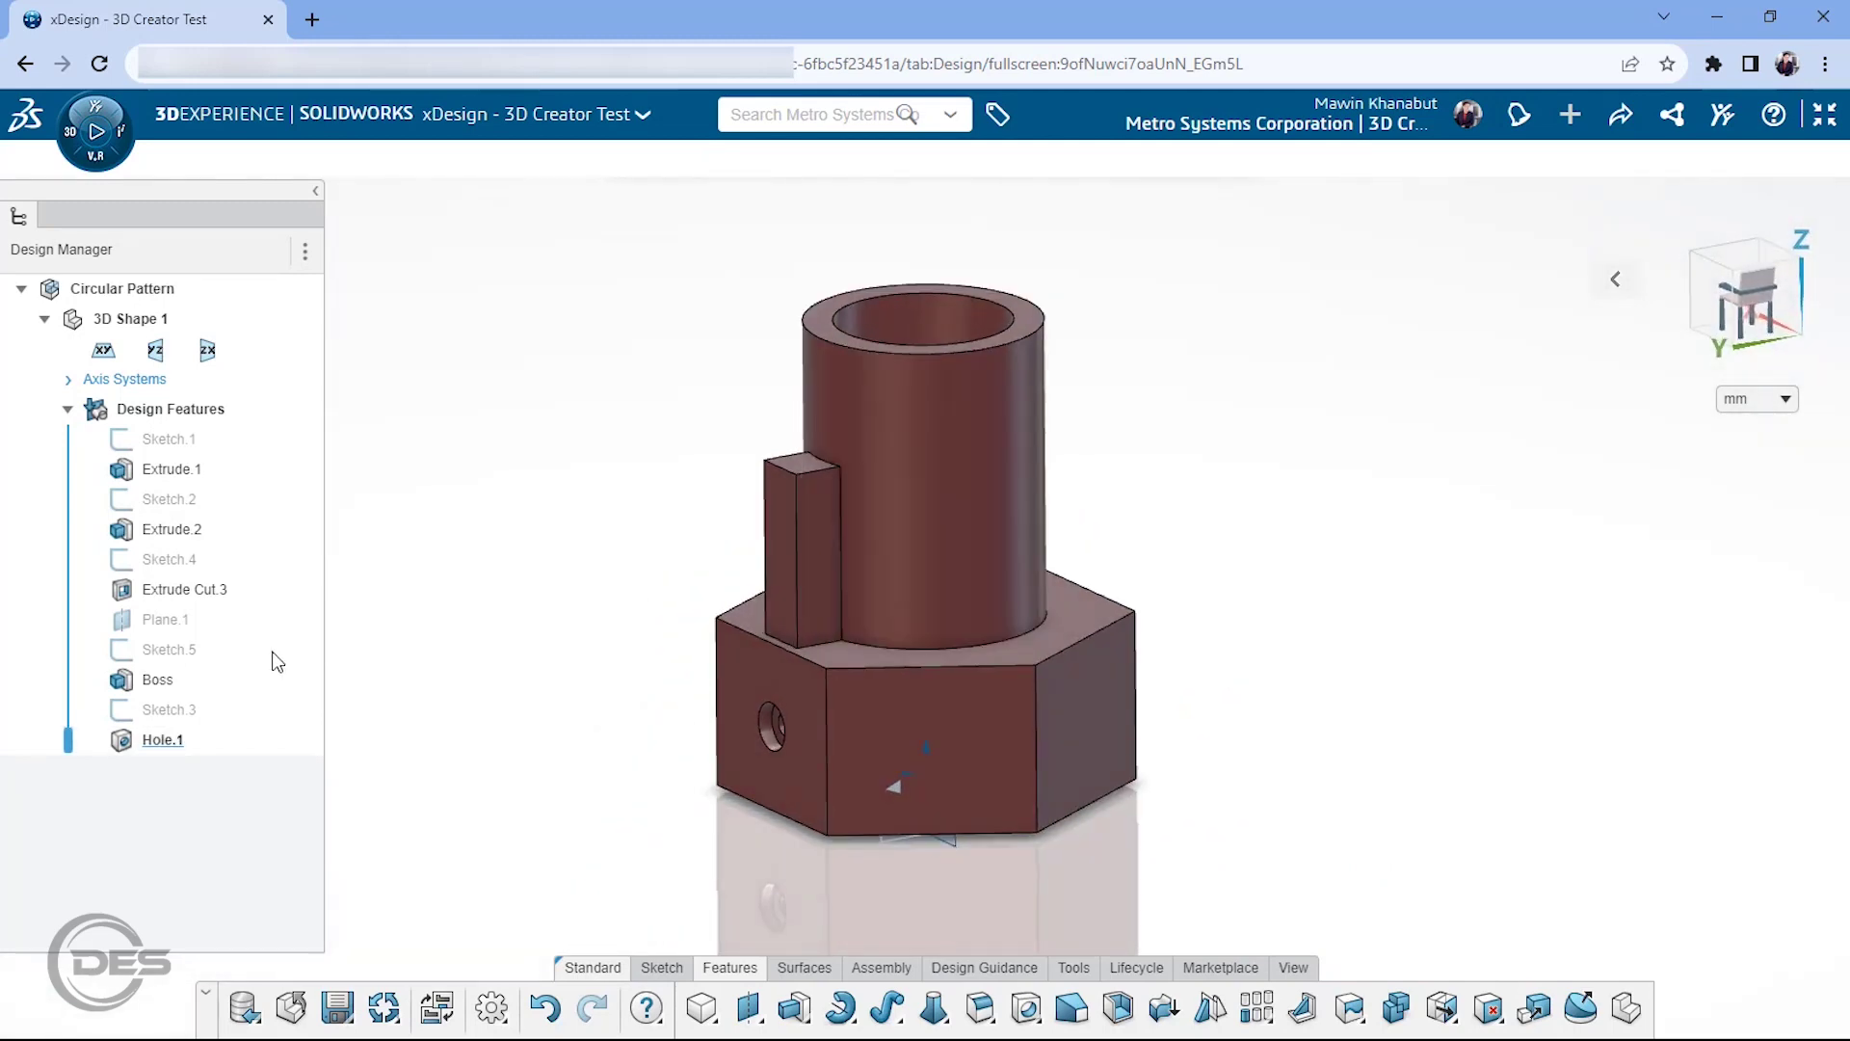
left_click(183, 698)
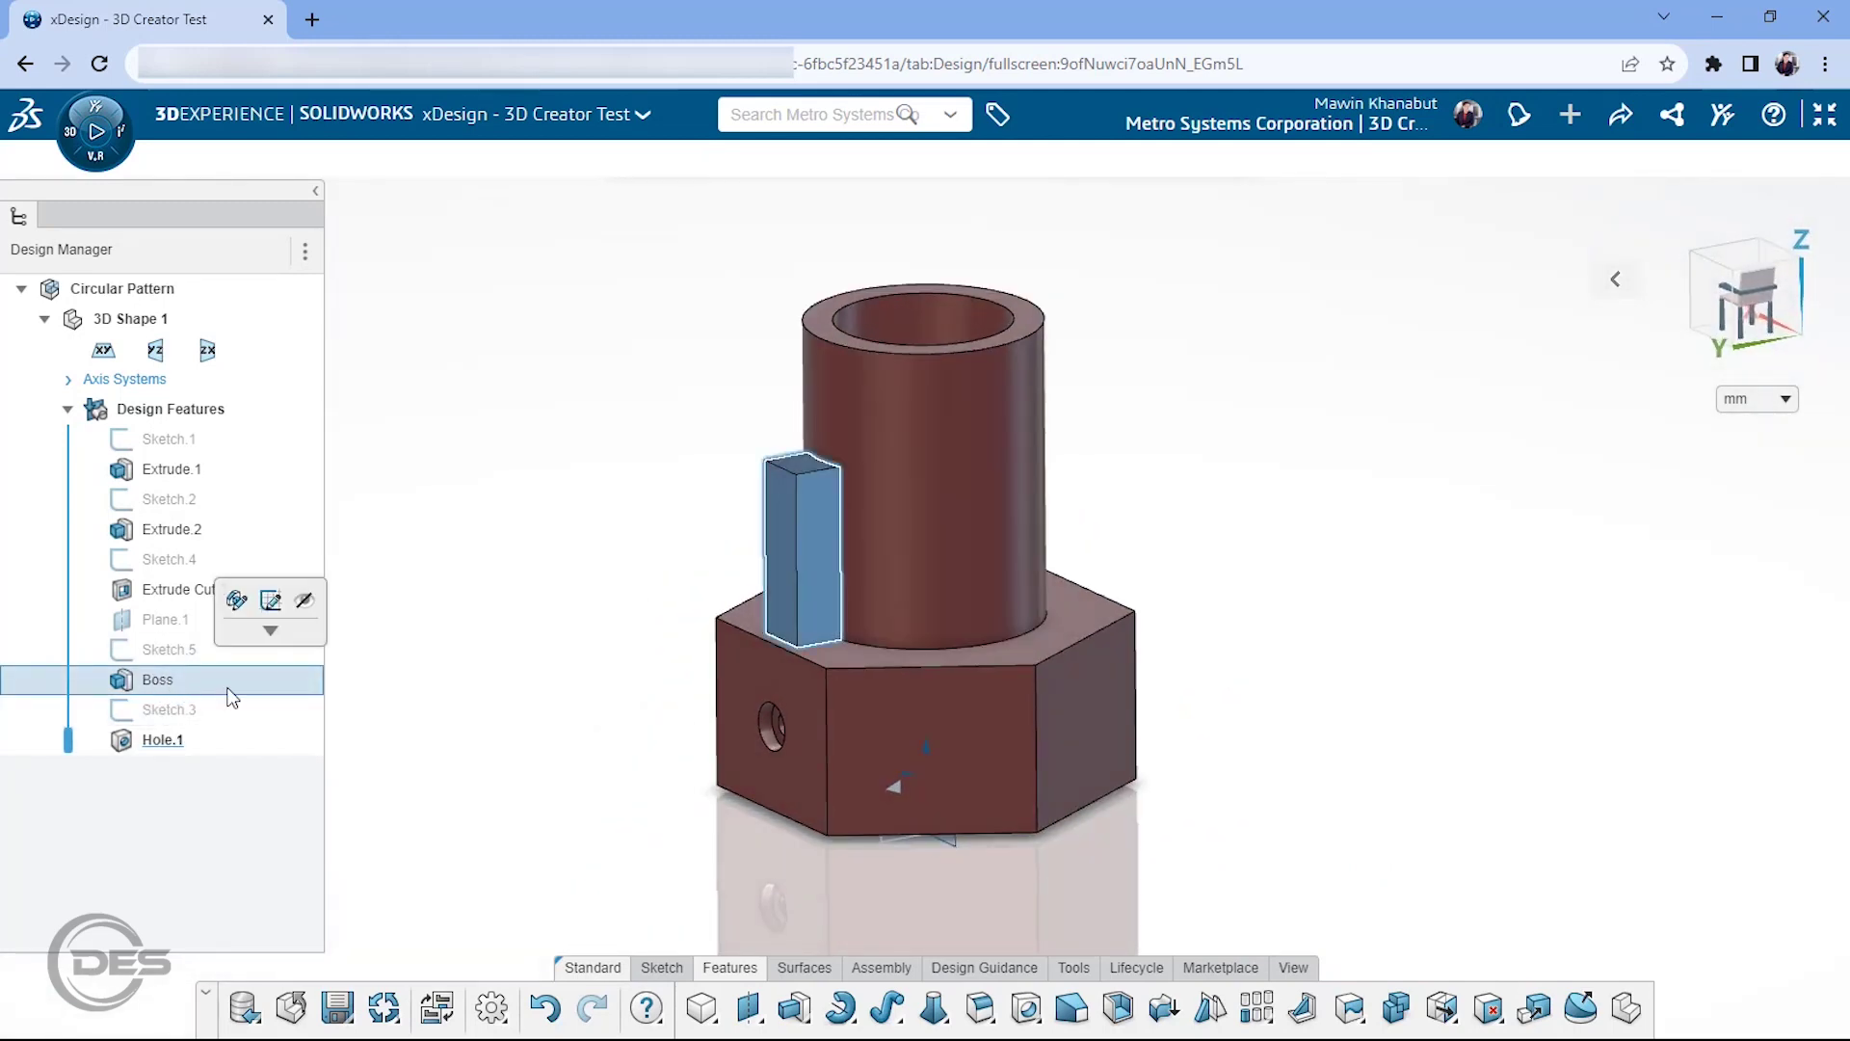
left_click(171, 738)
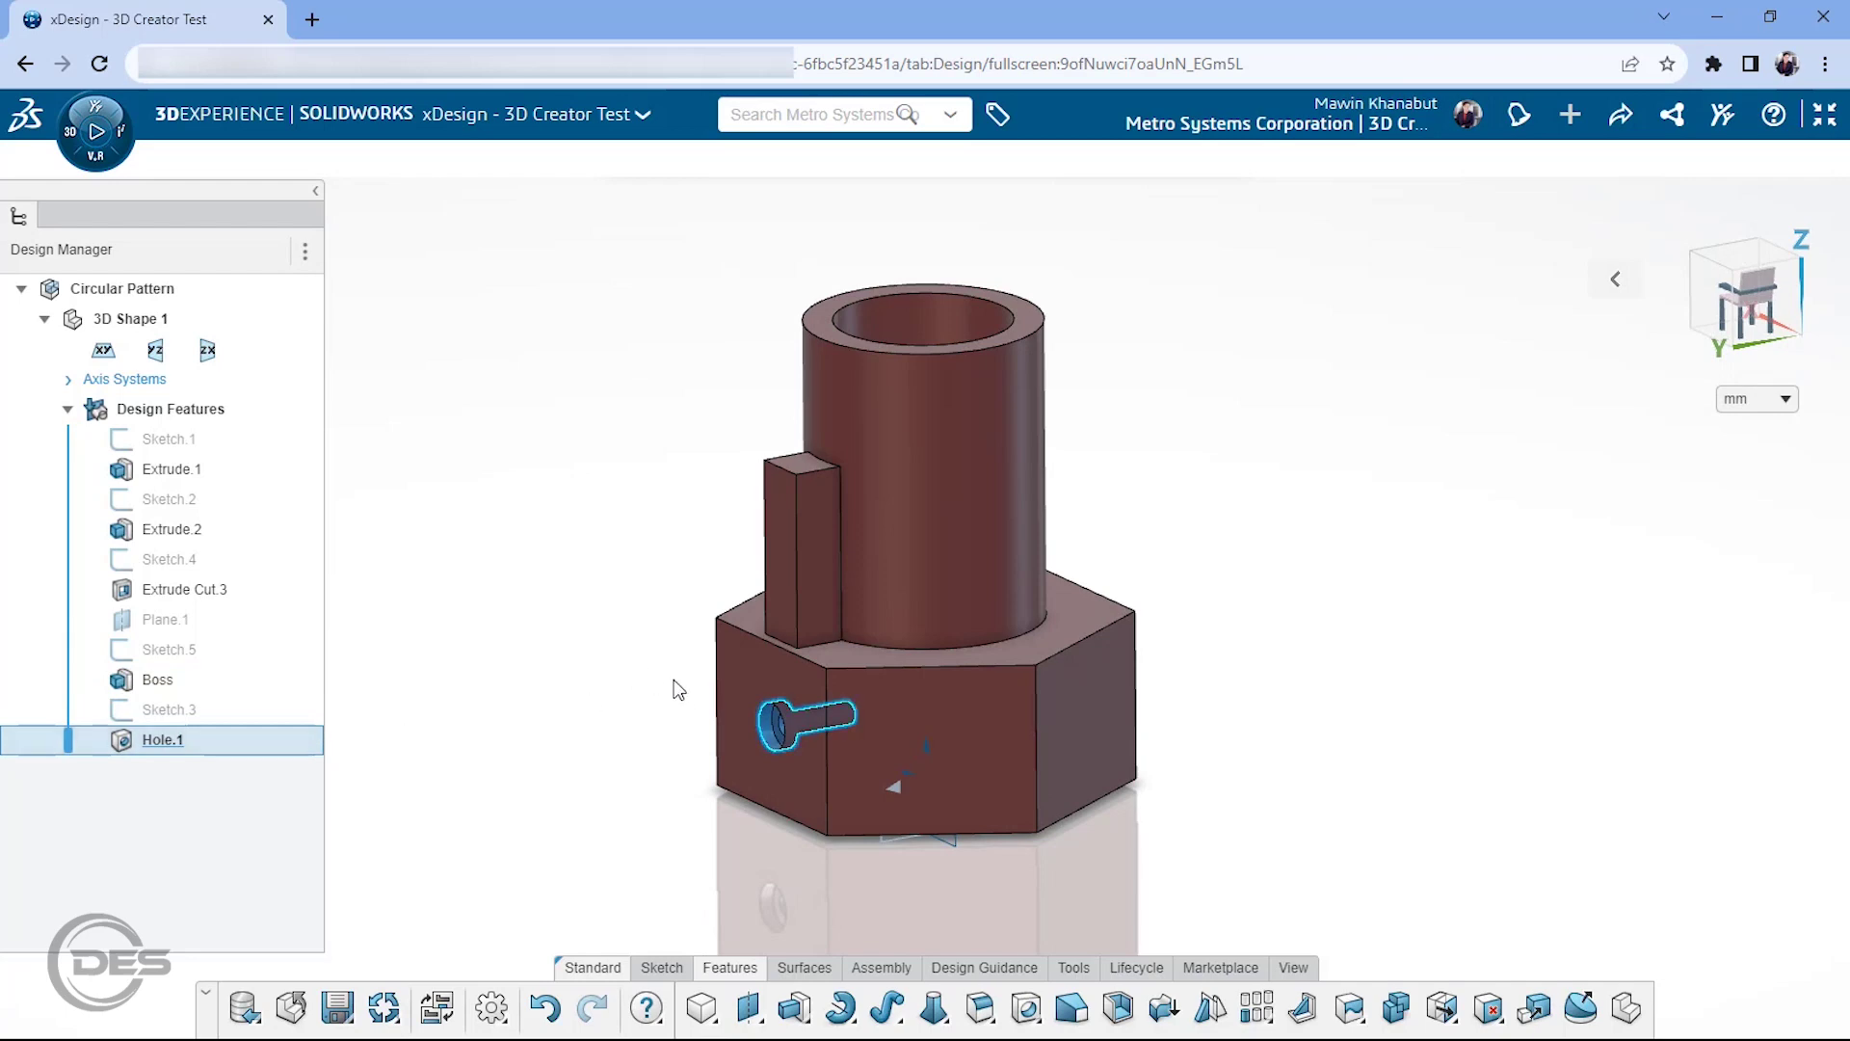
middle_click_drag(577, 657, 576, 712)
left_click(231, 683)
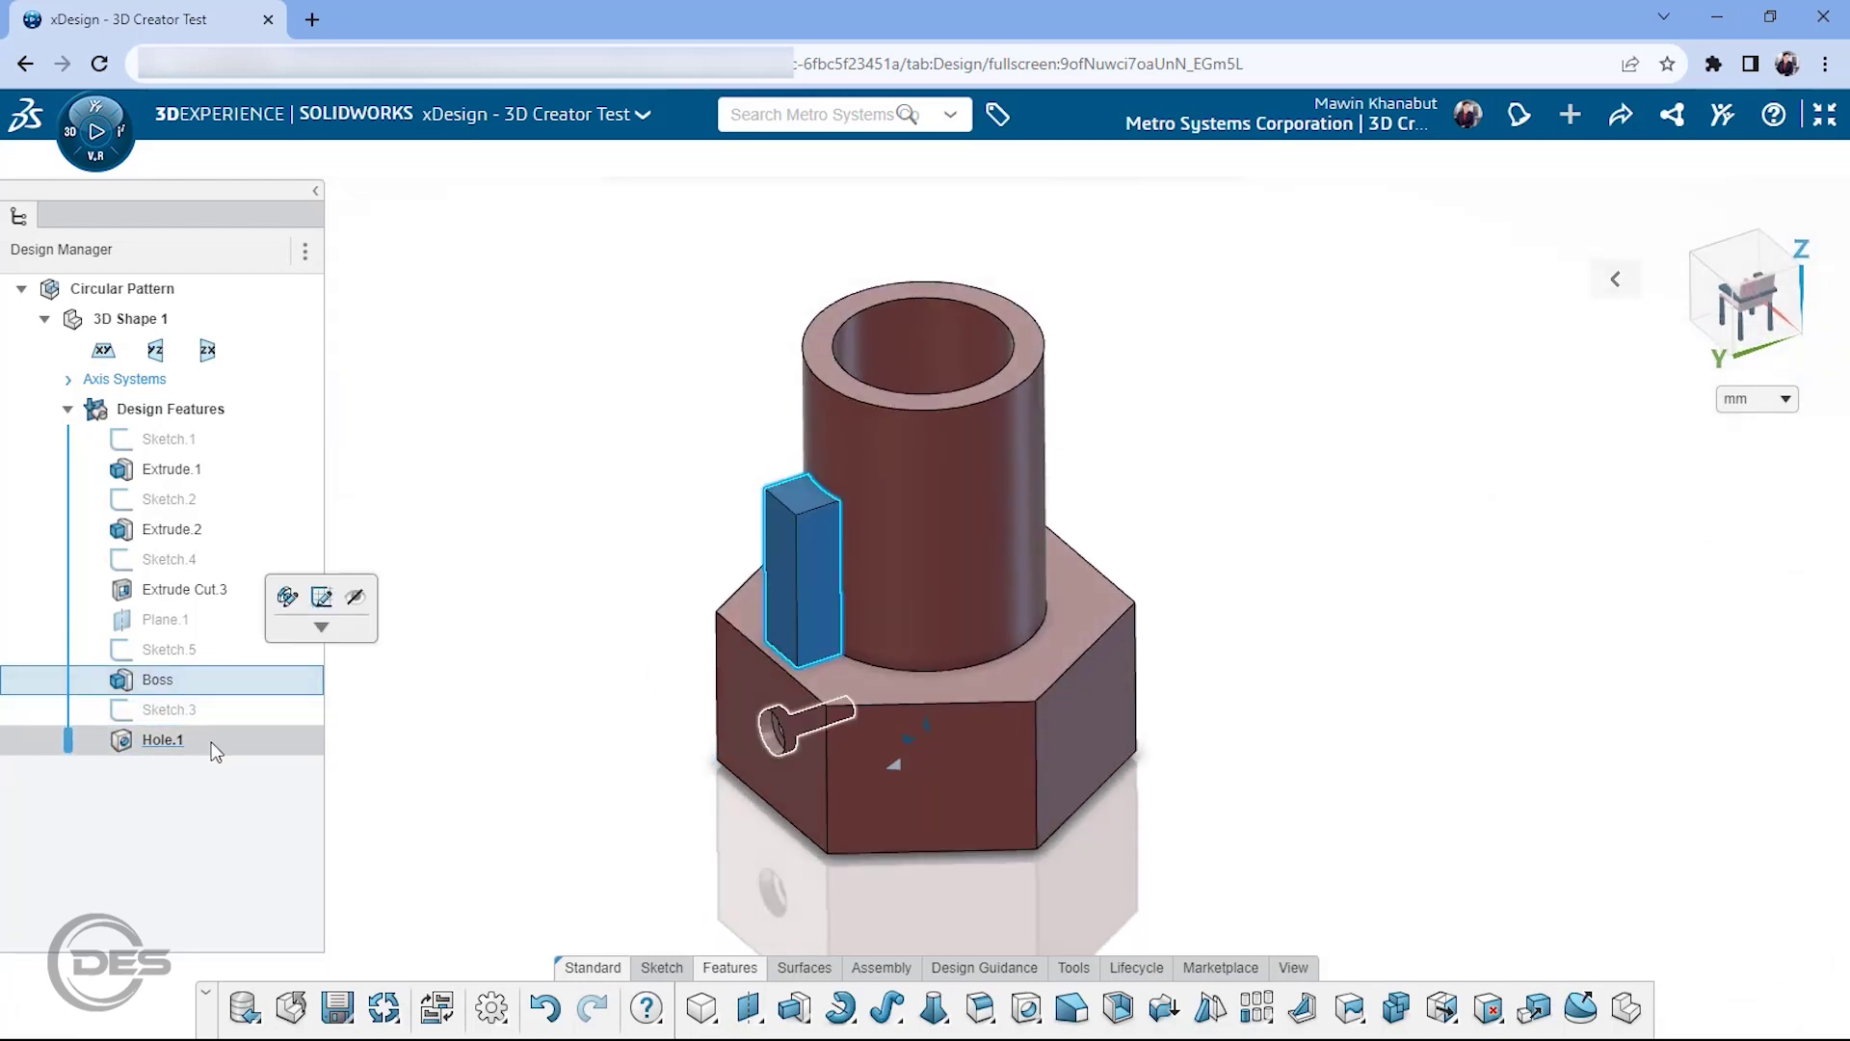
left_click(214, 750)
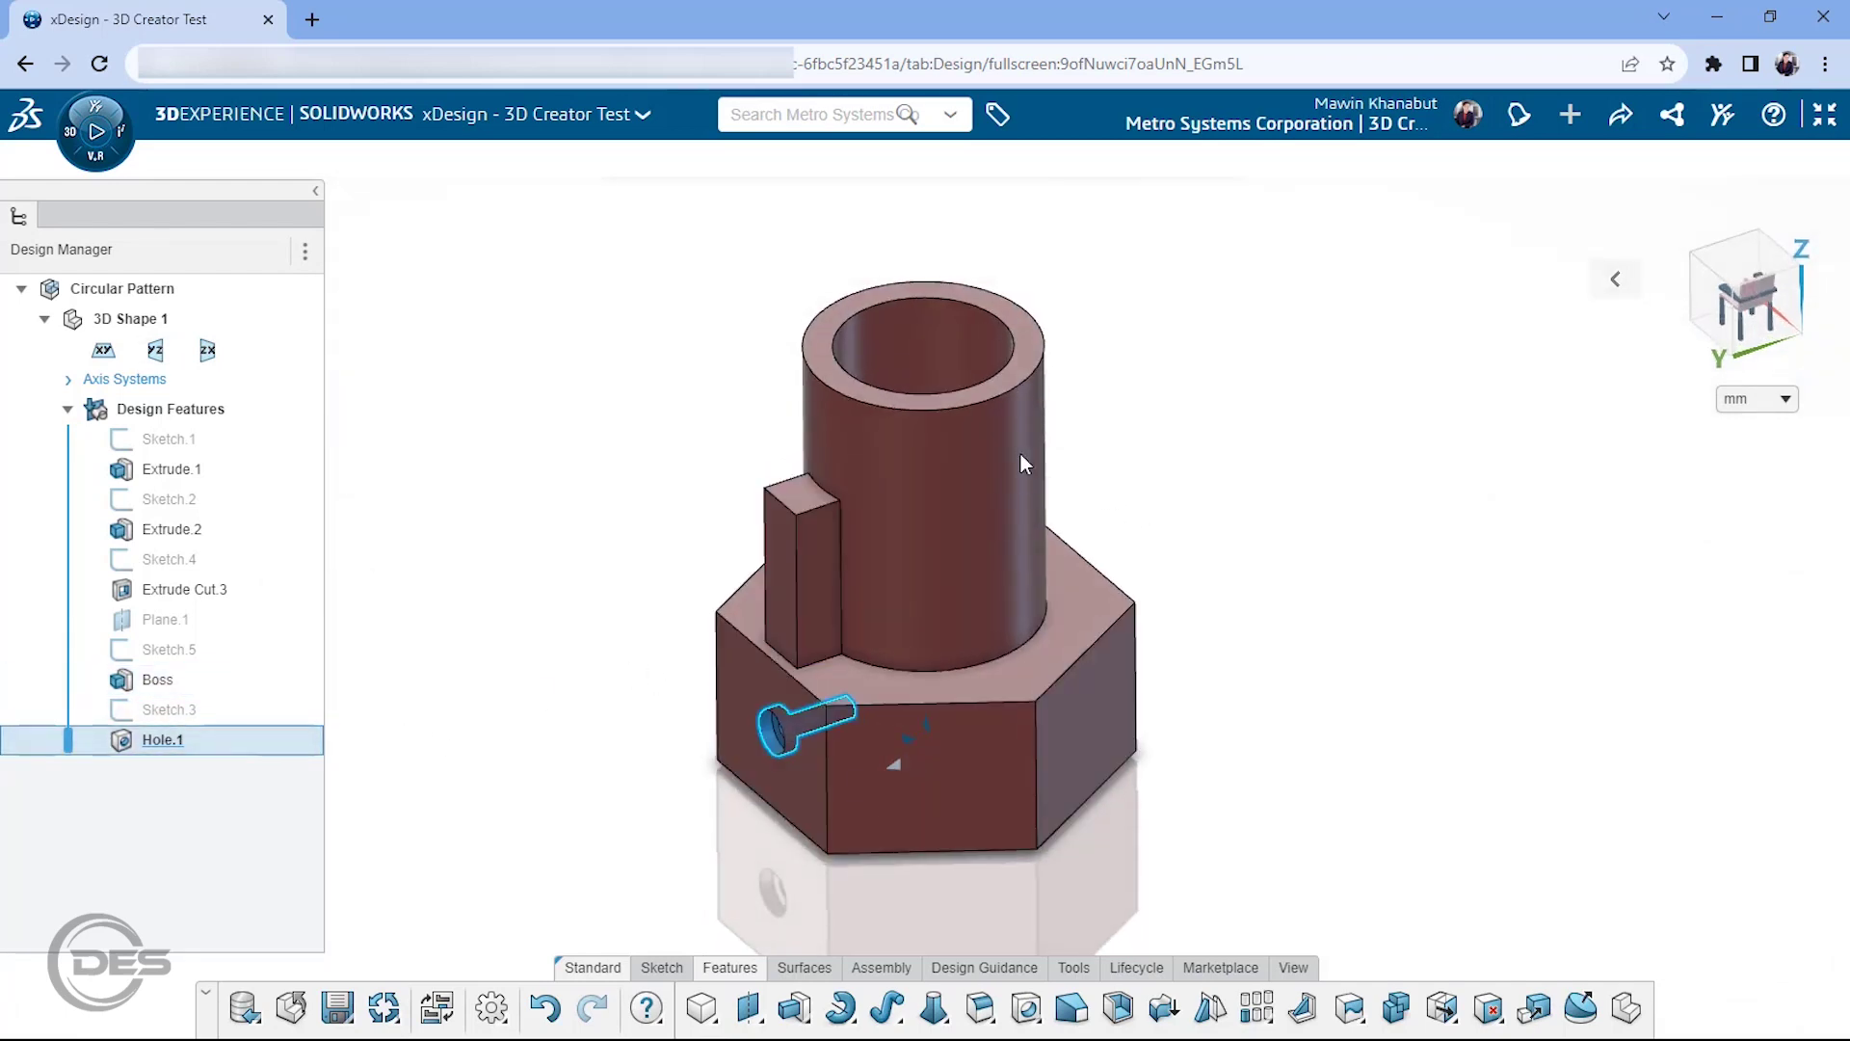
Step: View the part from above, clear the selection, and bring up the linear/circular pattern choices
mouse_move(1023, 463)
middle_mouse_down()
mouse_move(1125, 655)
mouse_move(783, 693)
mouse_move(754, 669)
mouse_move(960, 786)
mouse_move(858, 793)
mouse_move(974, 806)
mouse_move(1078, 847)
mouse_move(972, 787)
mouse_move(939, 650)
mouse_move(922, 679)
mouse_move(888, 669)
middle_mouse_up()
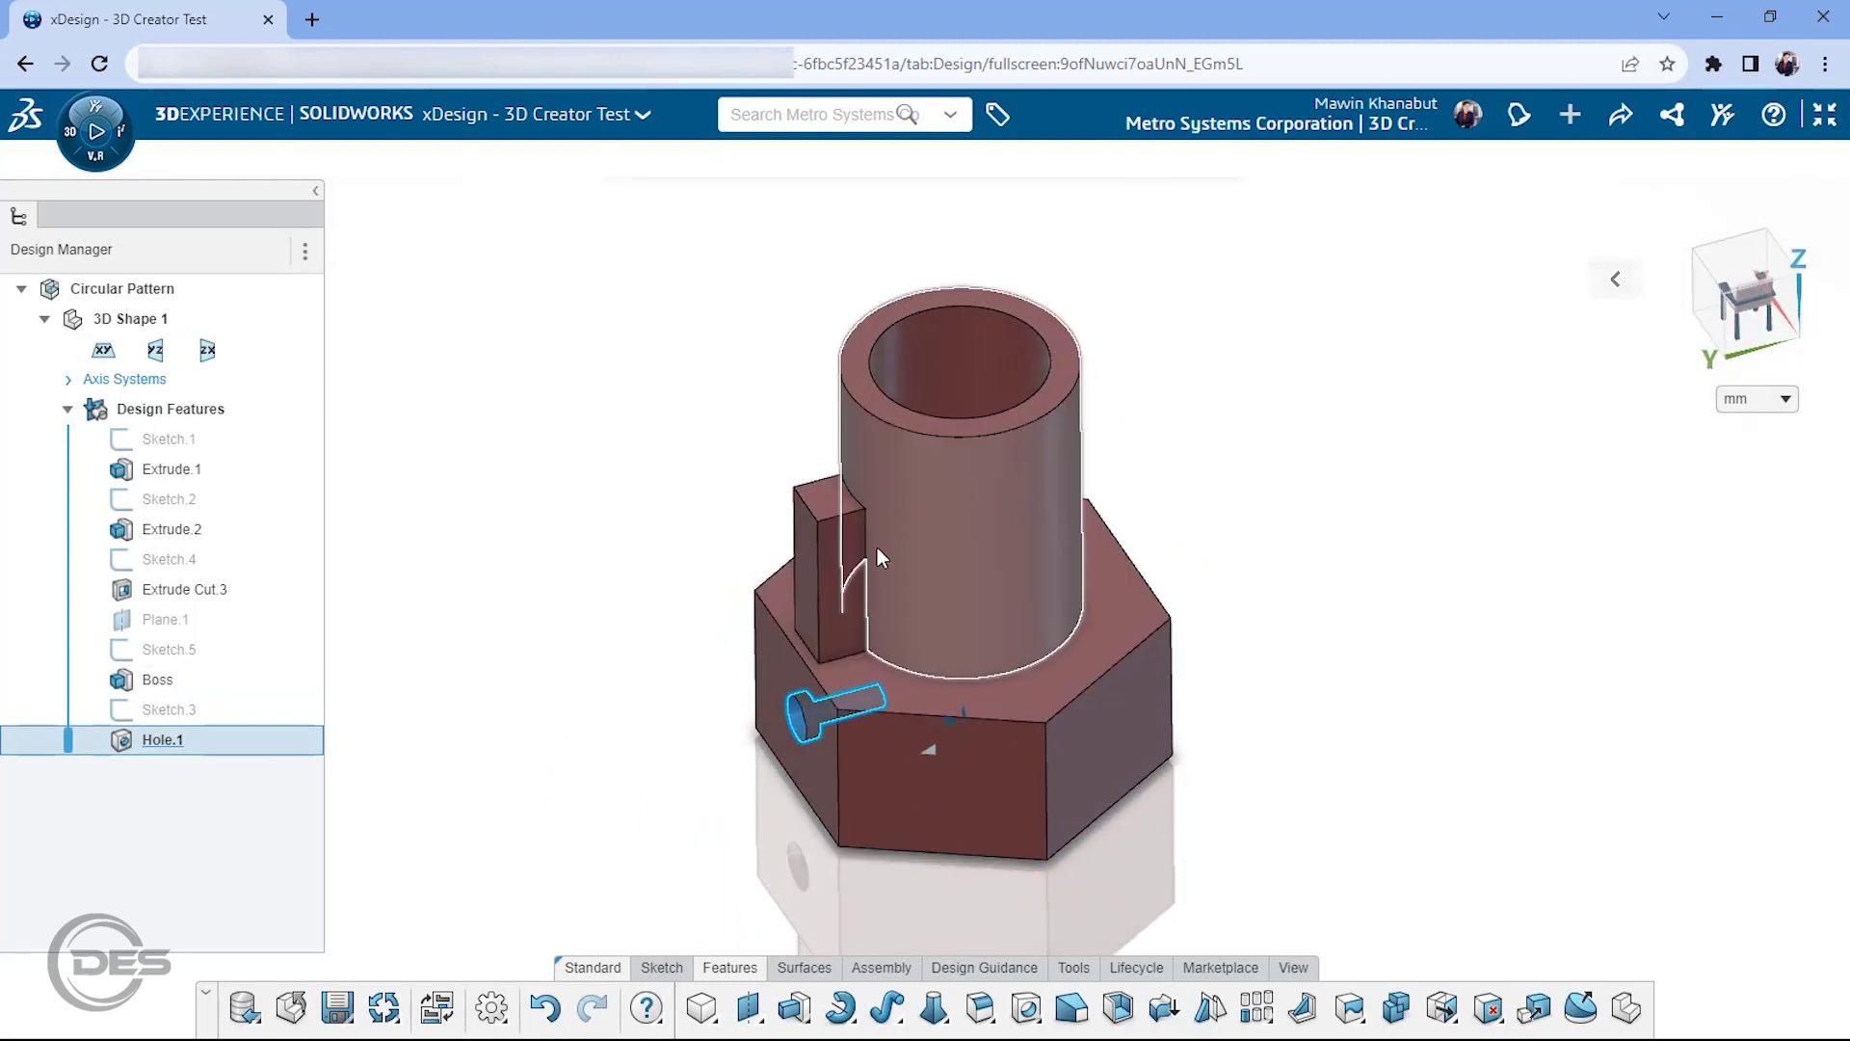
left_click(824, 584)
left_click(1184, 636)
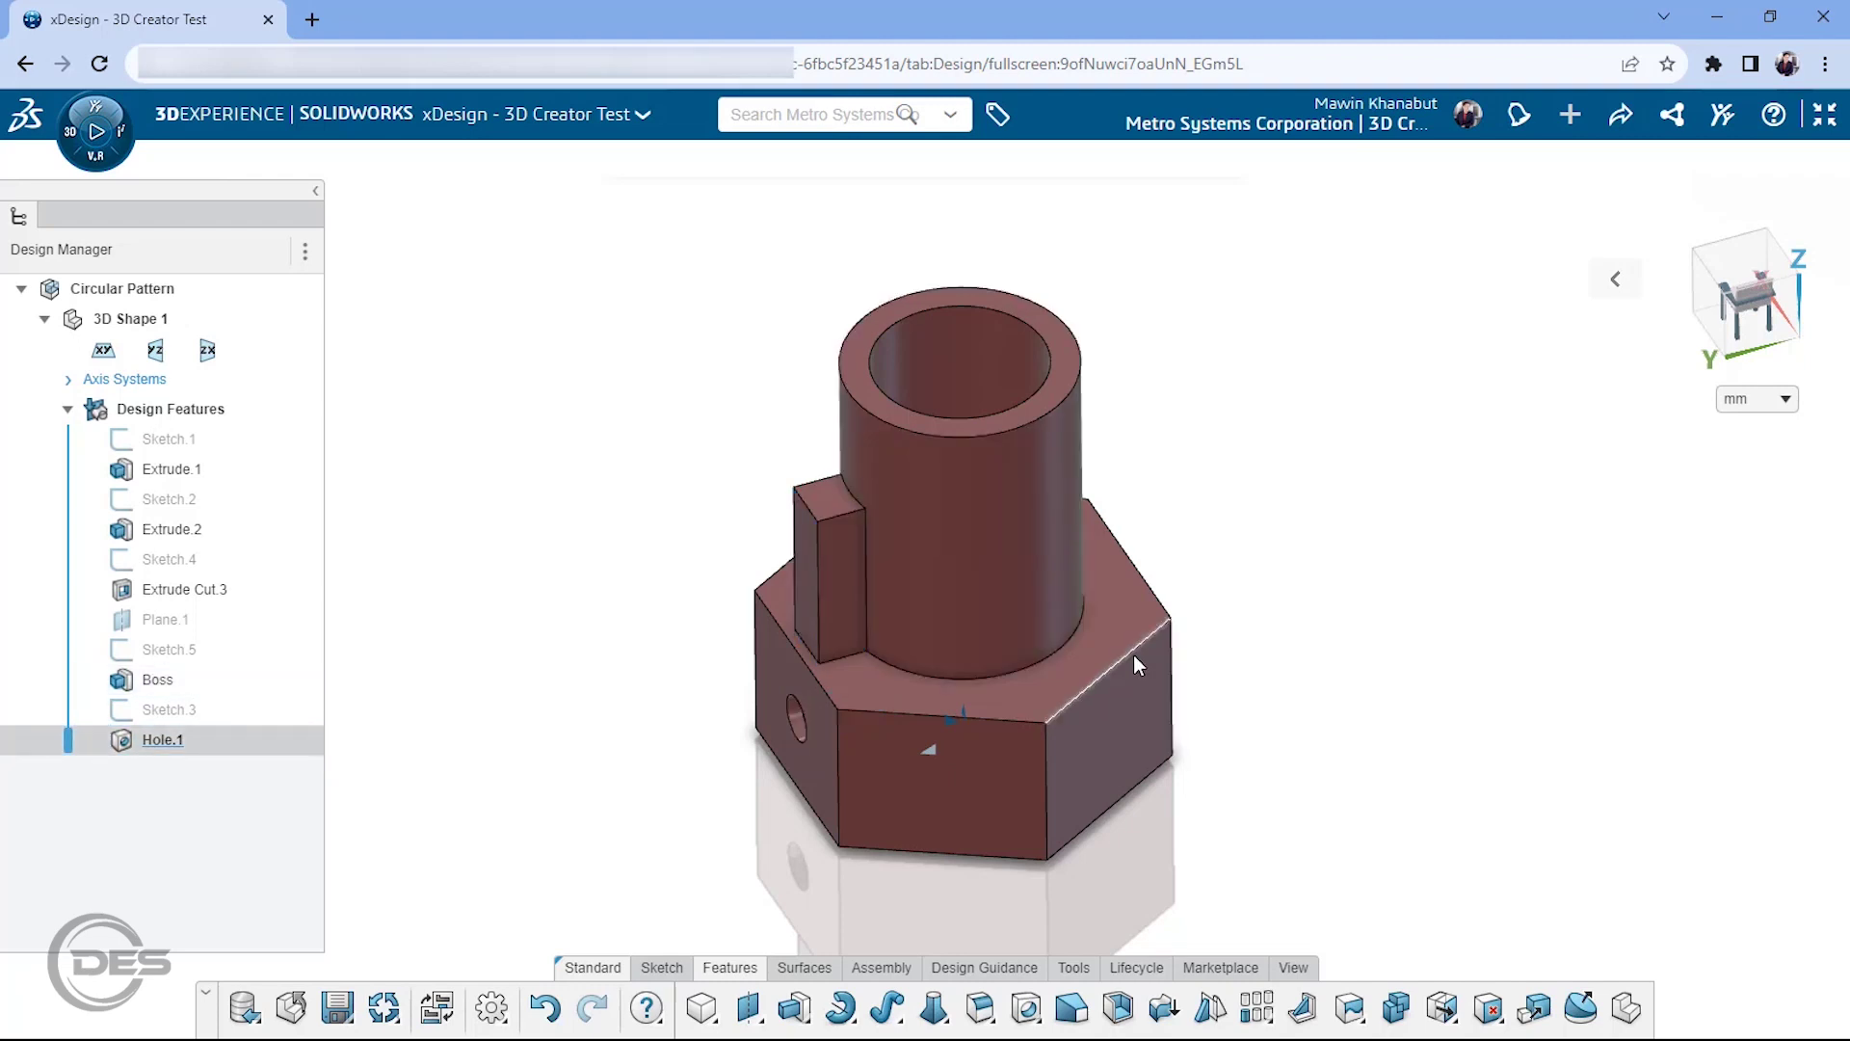
middle_click_drag(1133, 655, 1098, 665)
left_click(1275, 1018)
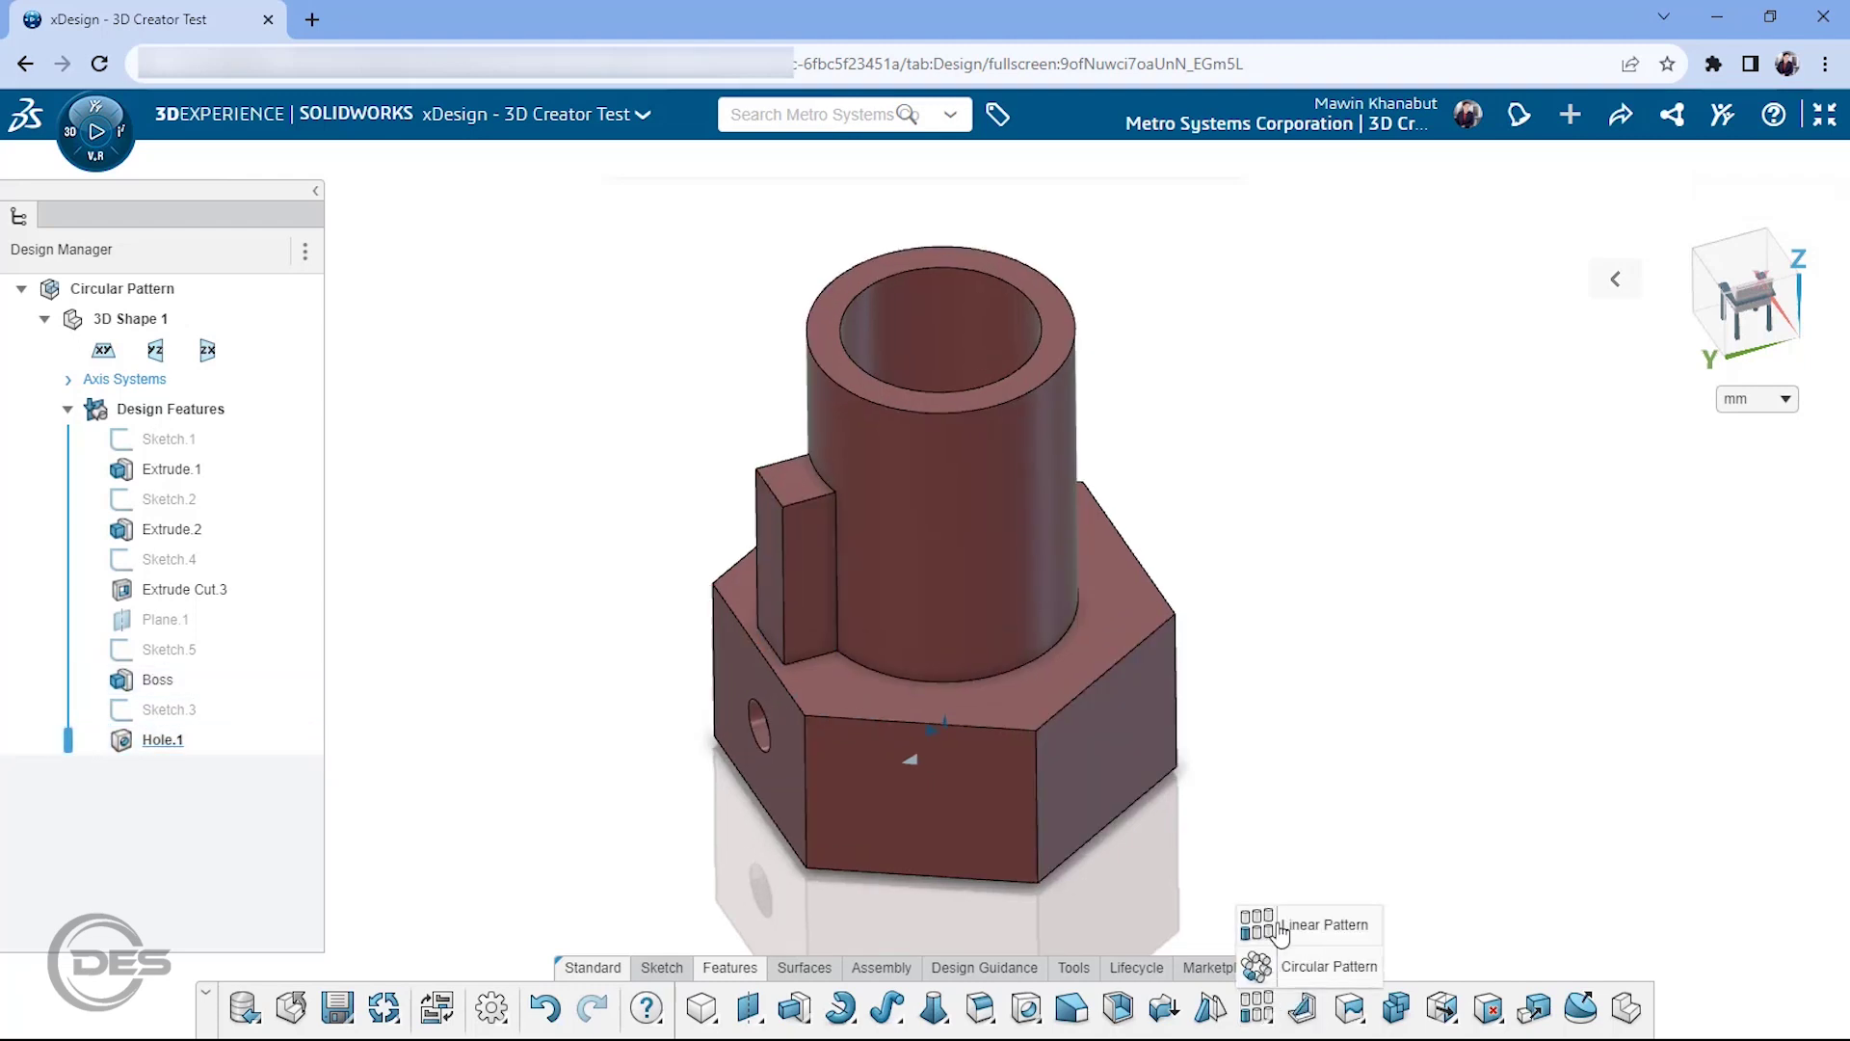
Step: Start a Circular Pattern, briefly trying Linear and switching back, with Boss as the feature
left_click(1334, 973)
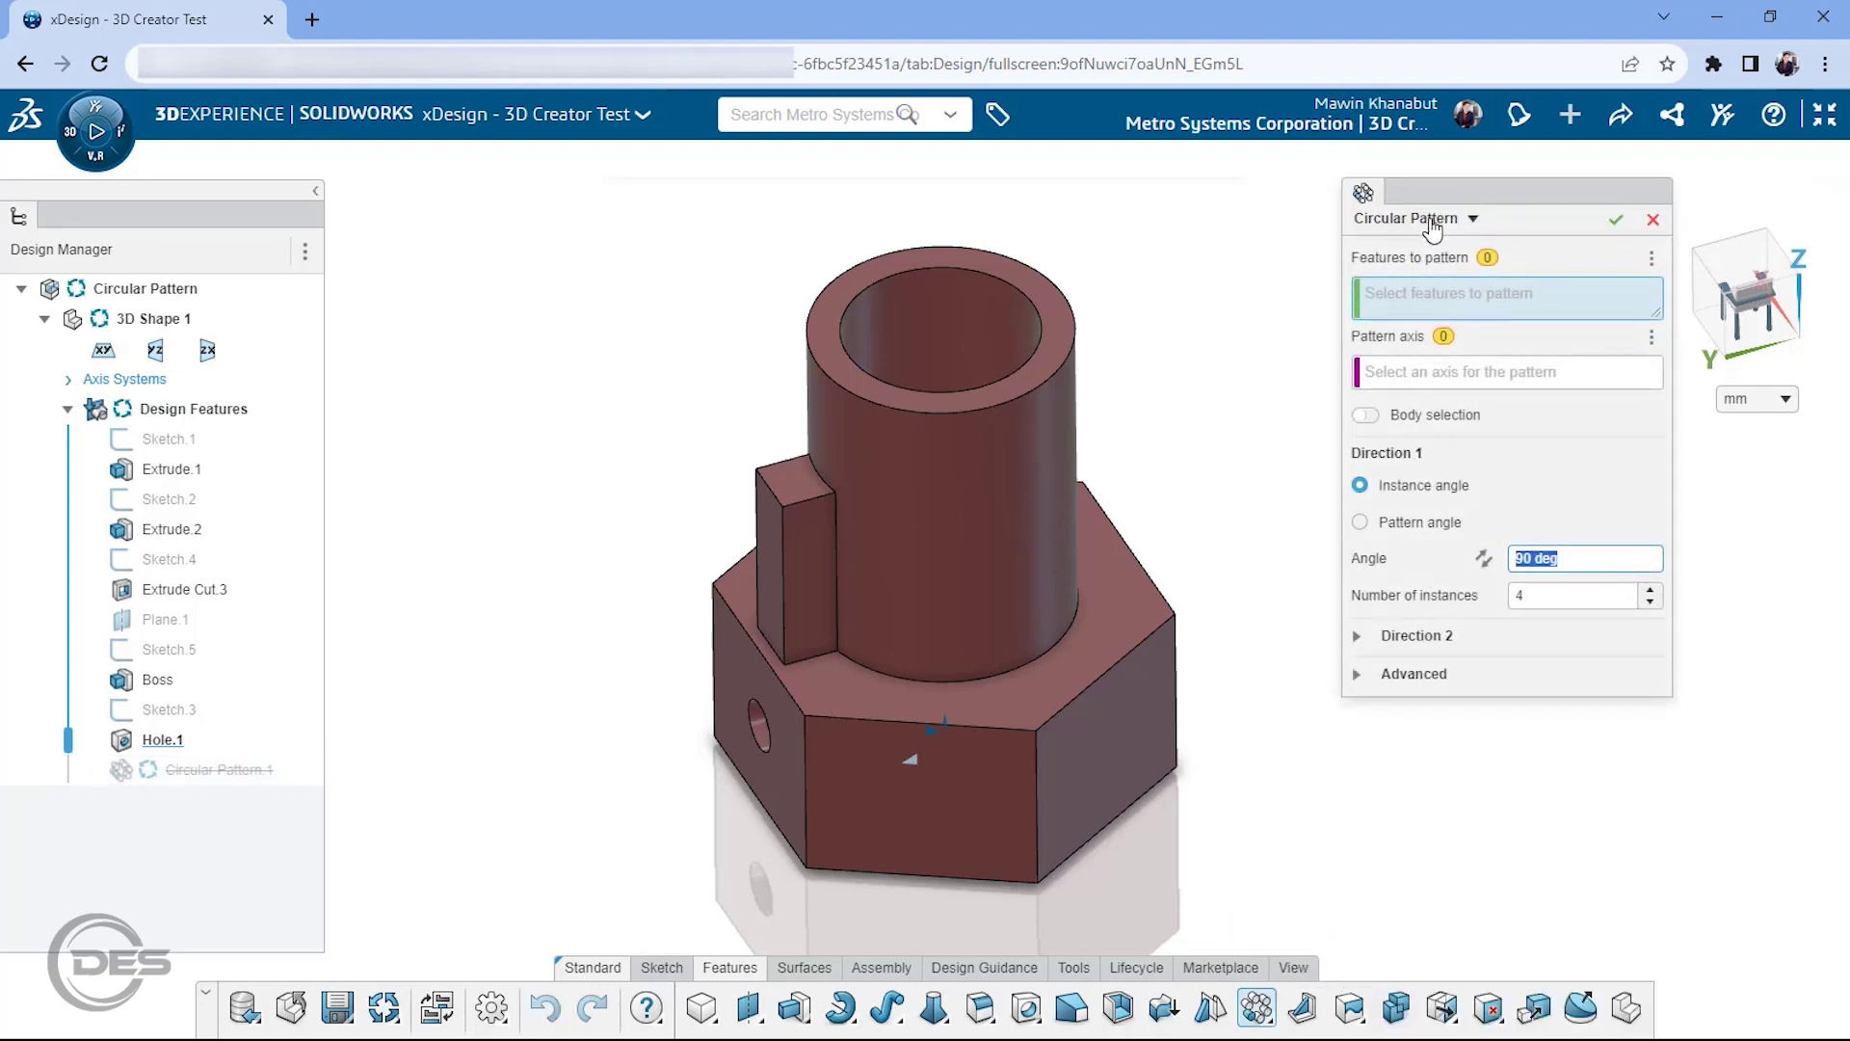
left_click(1433, 219)
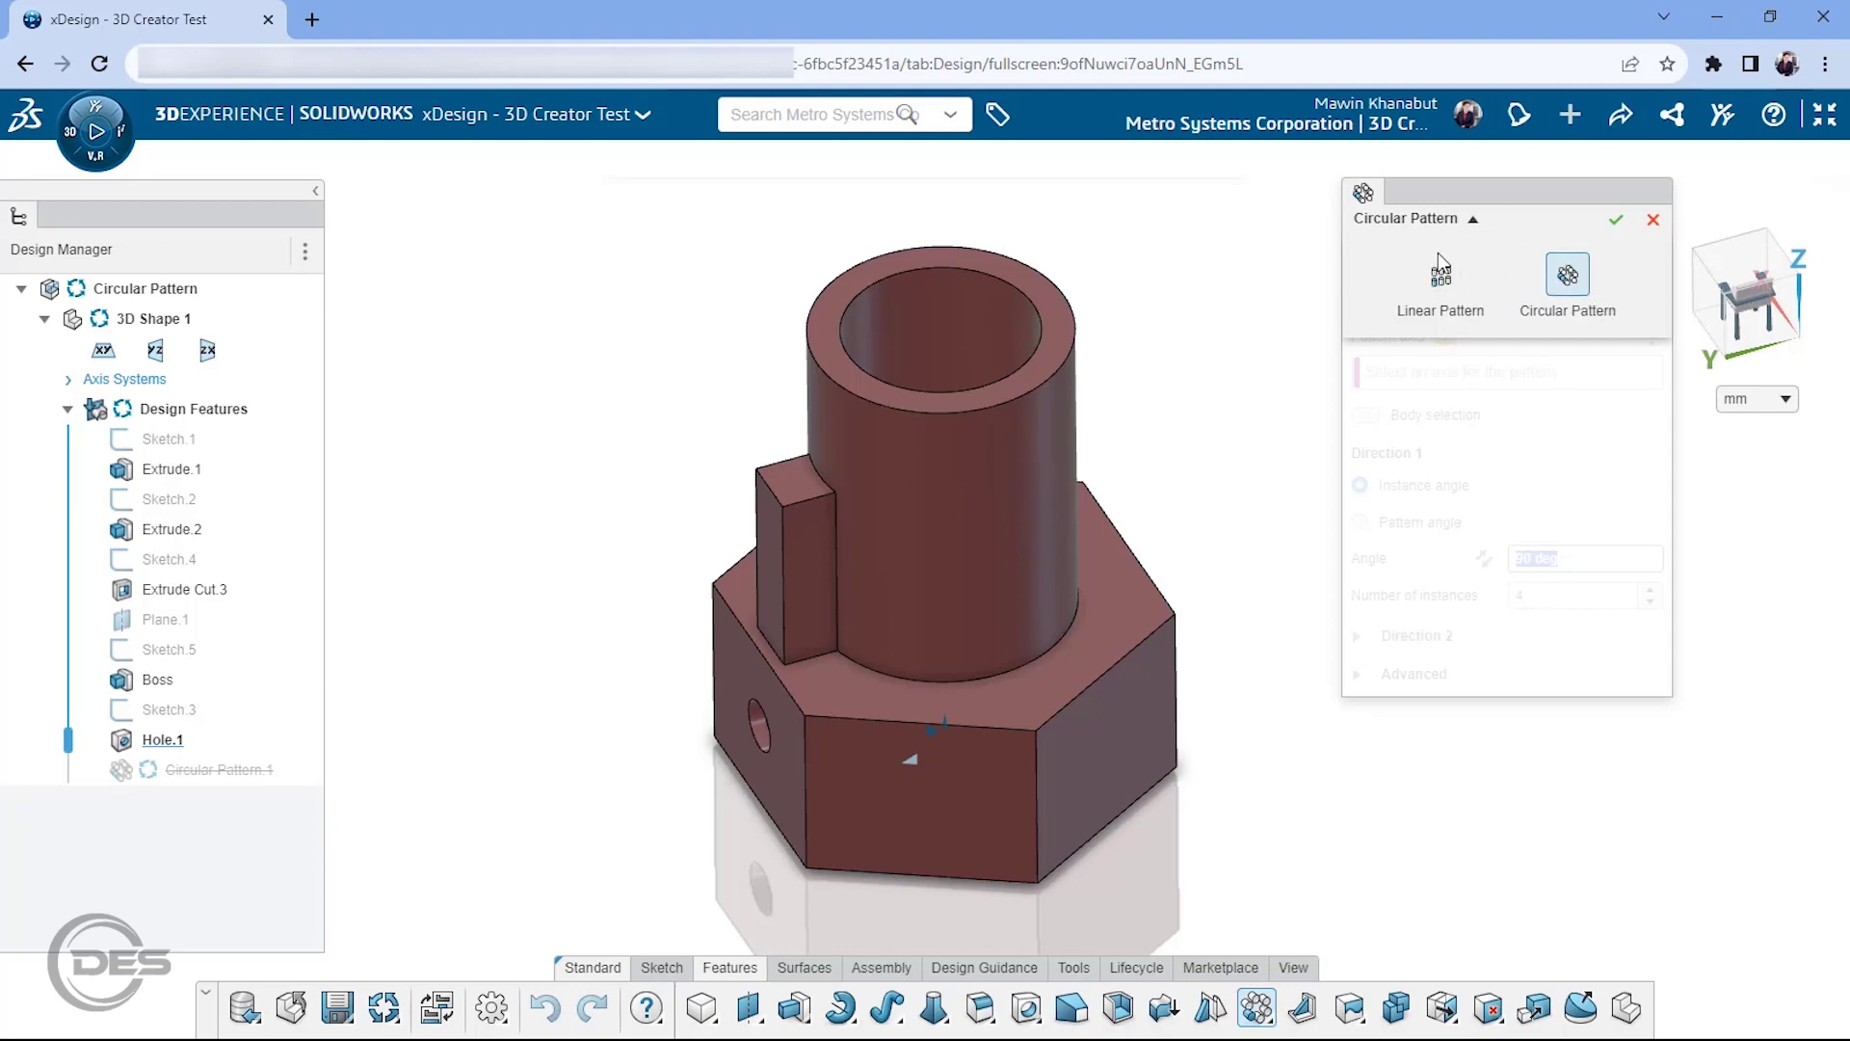
left_click(1445, 279)
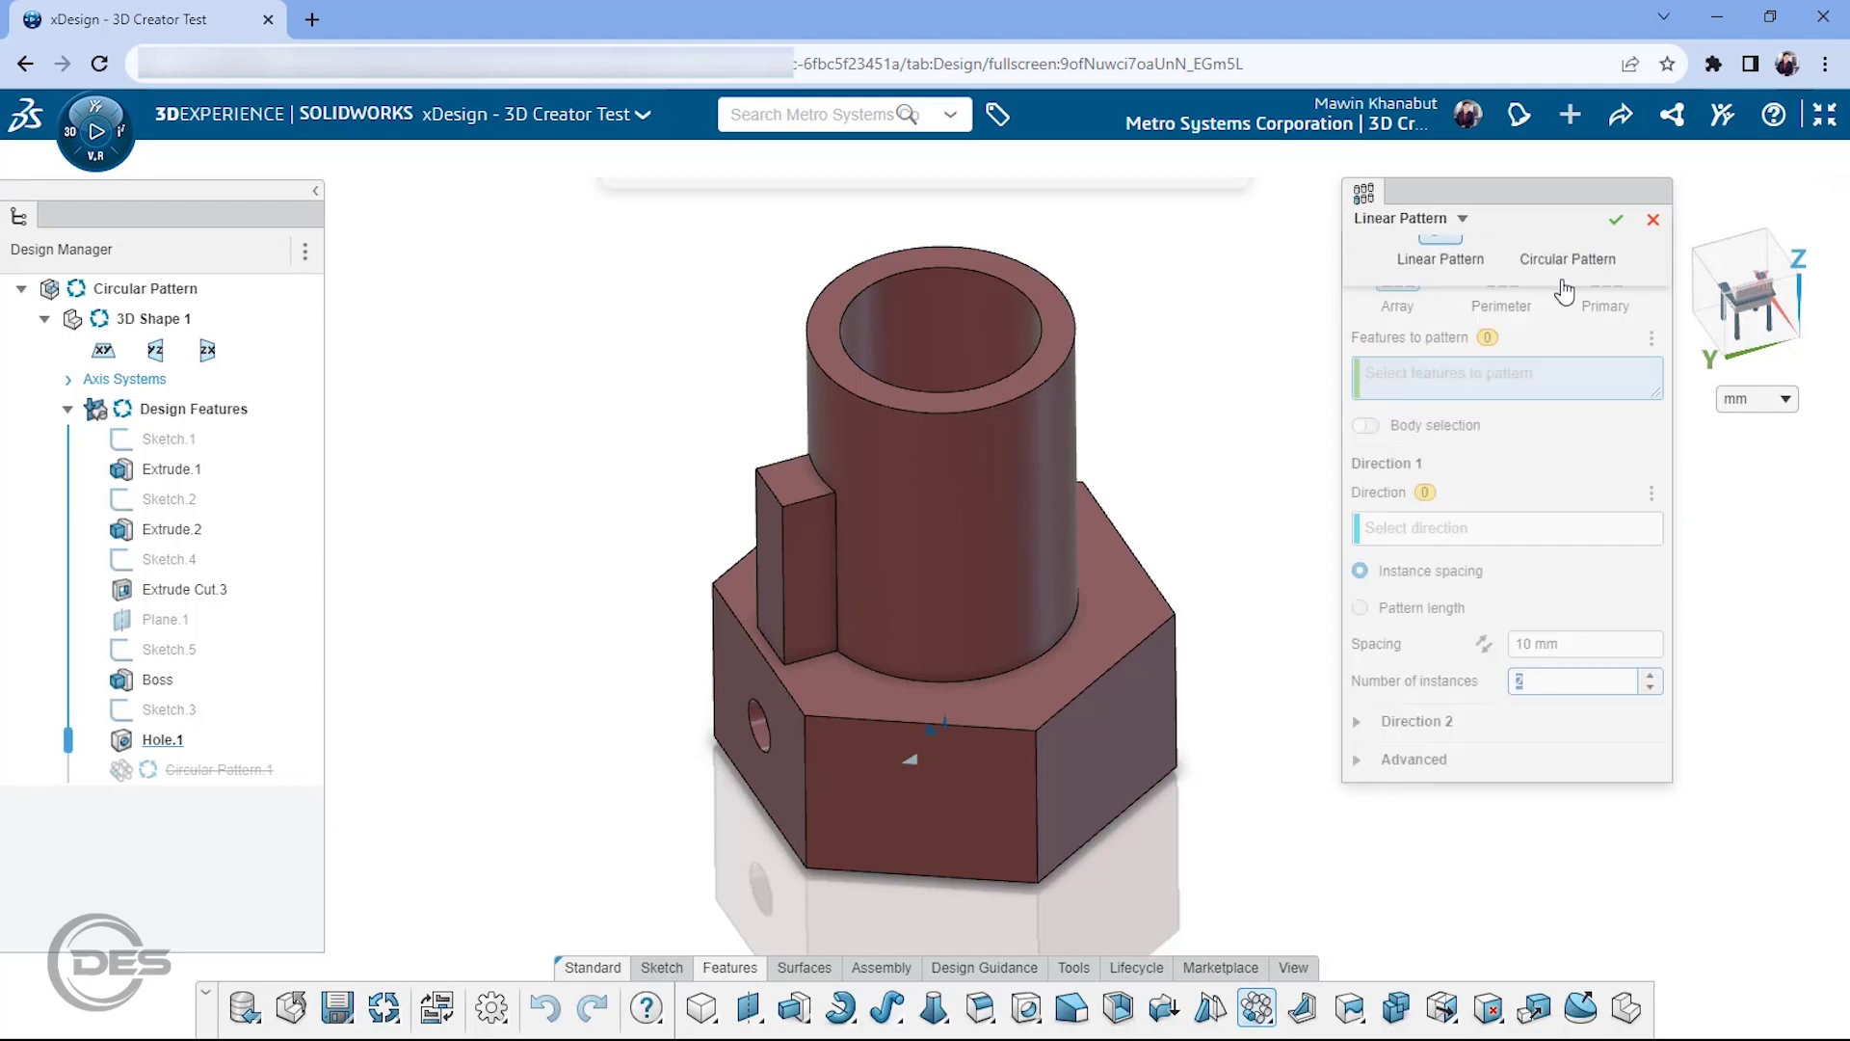
left_click(1416, 220)
left_click(1551, 272)
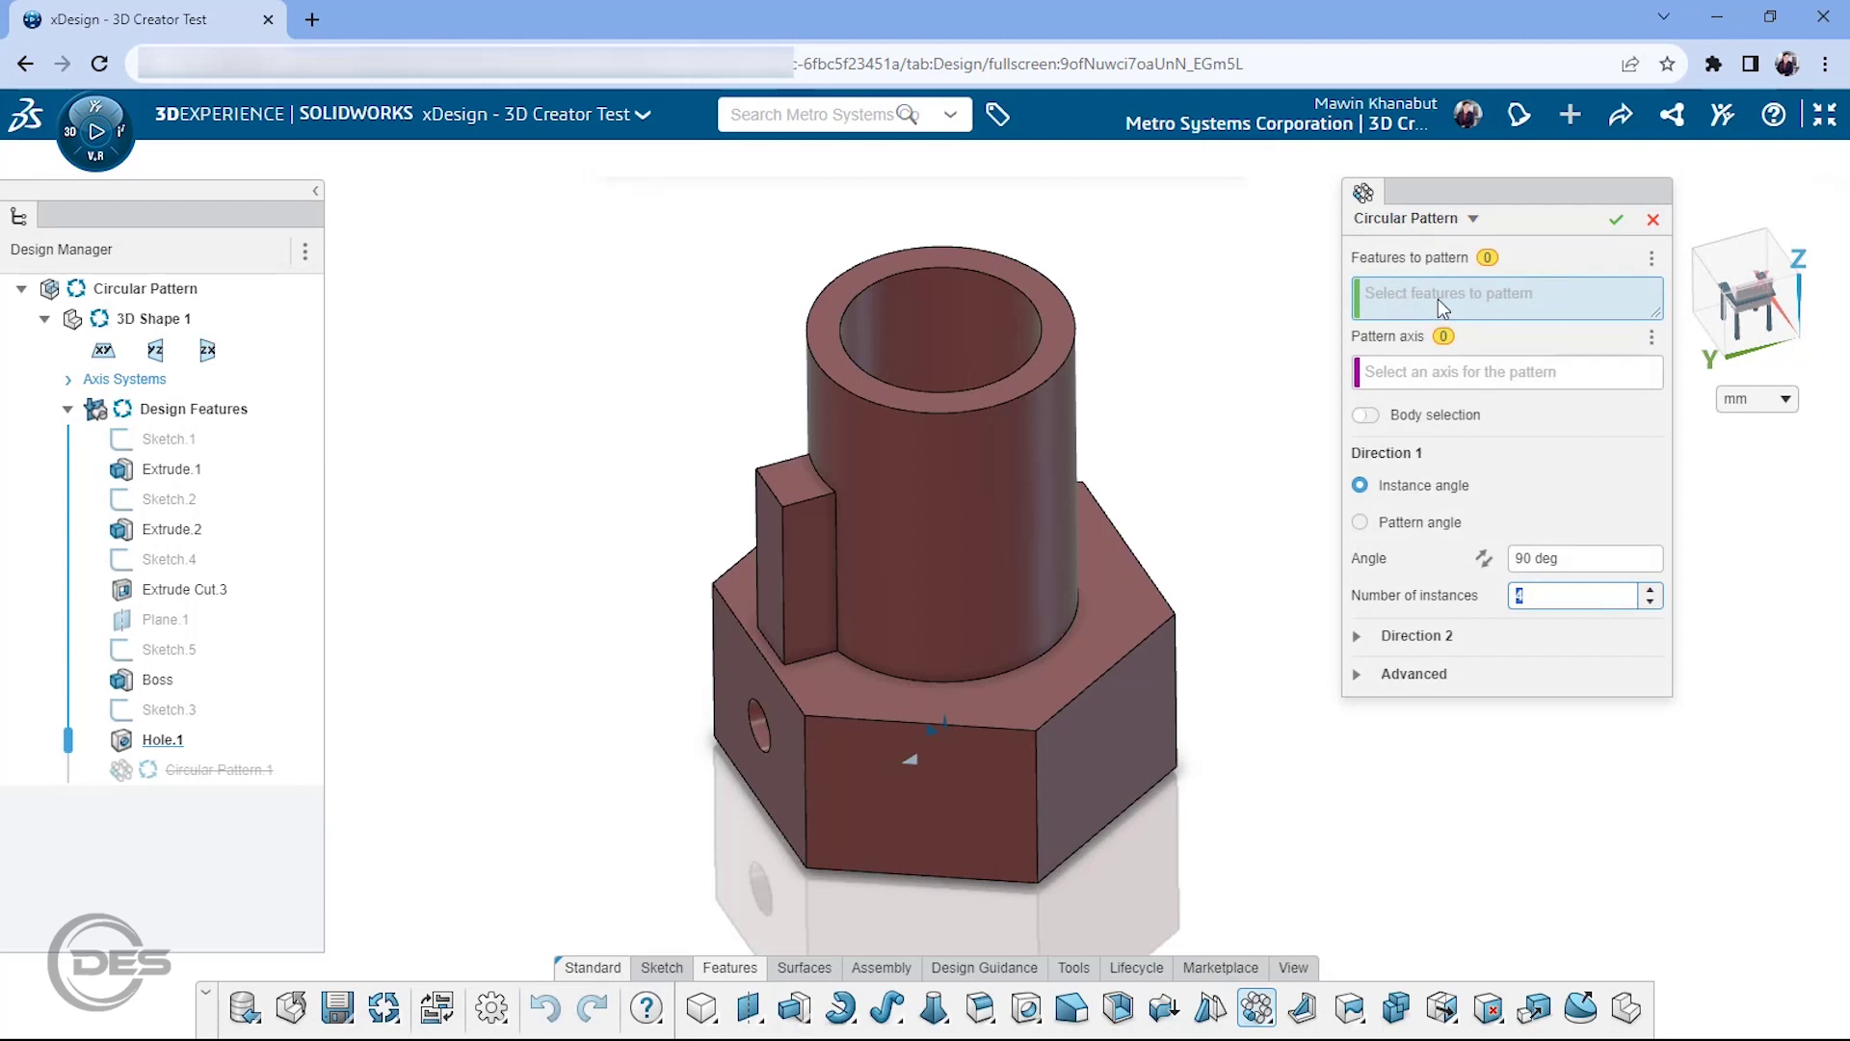
left_click_drag(1489, 198, 1445, 244)
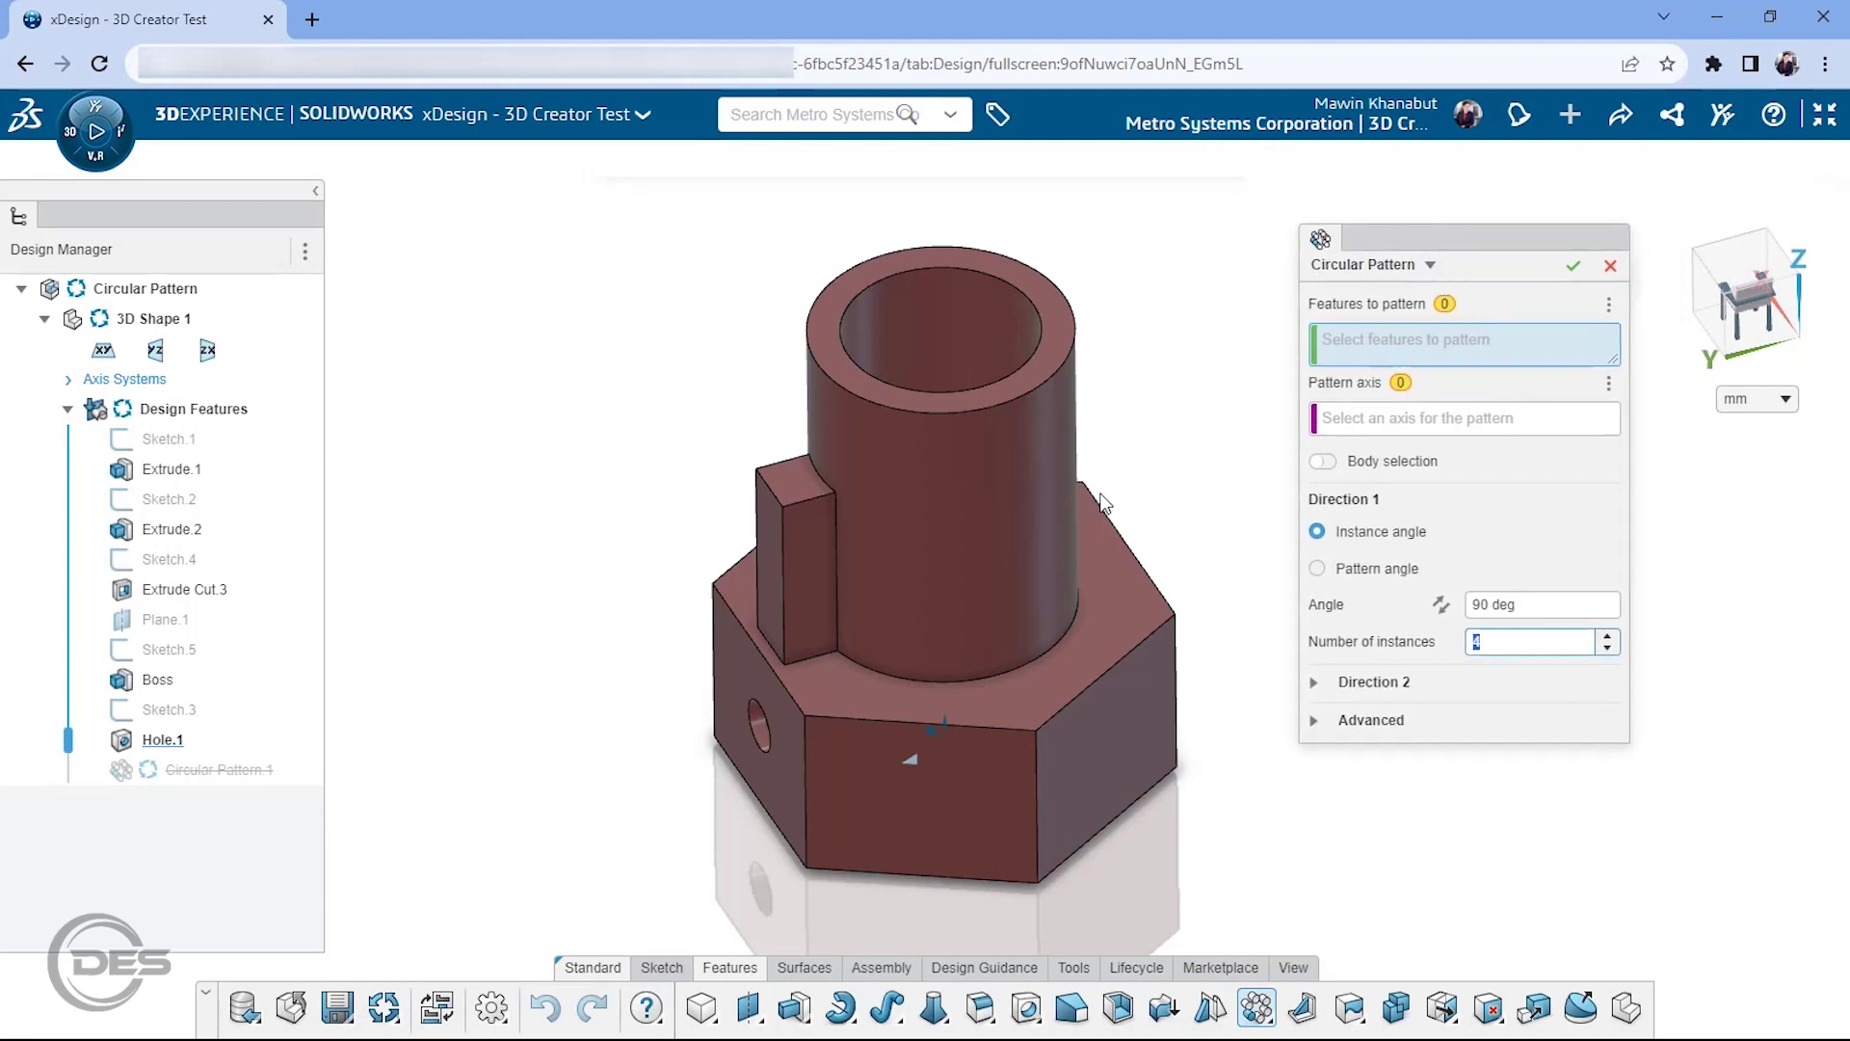
left_click(241, 676)
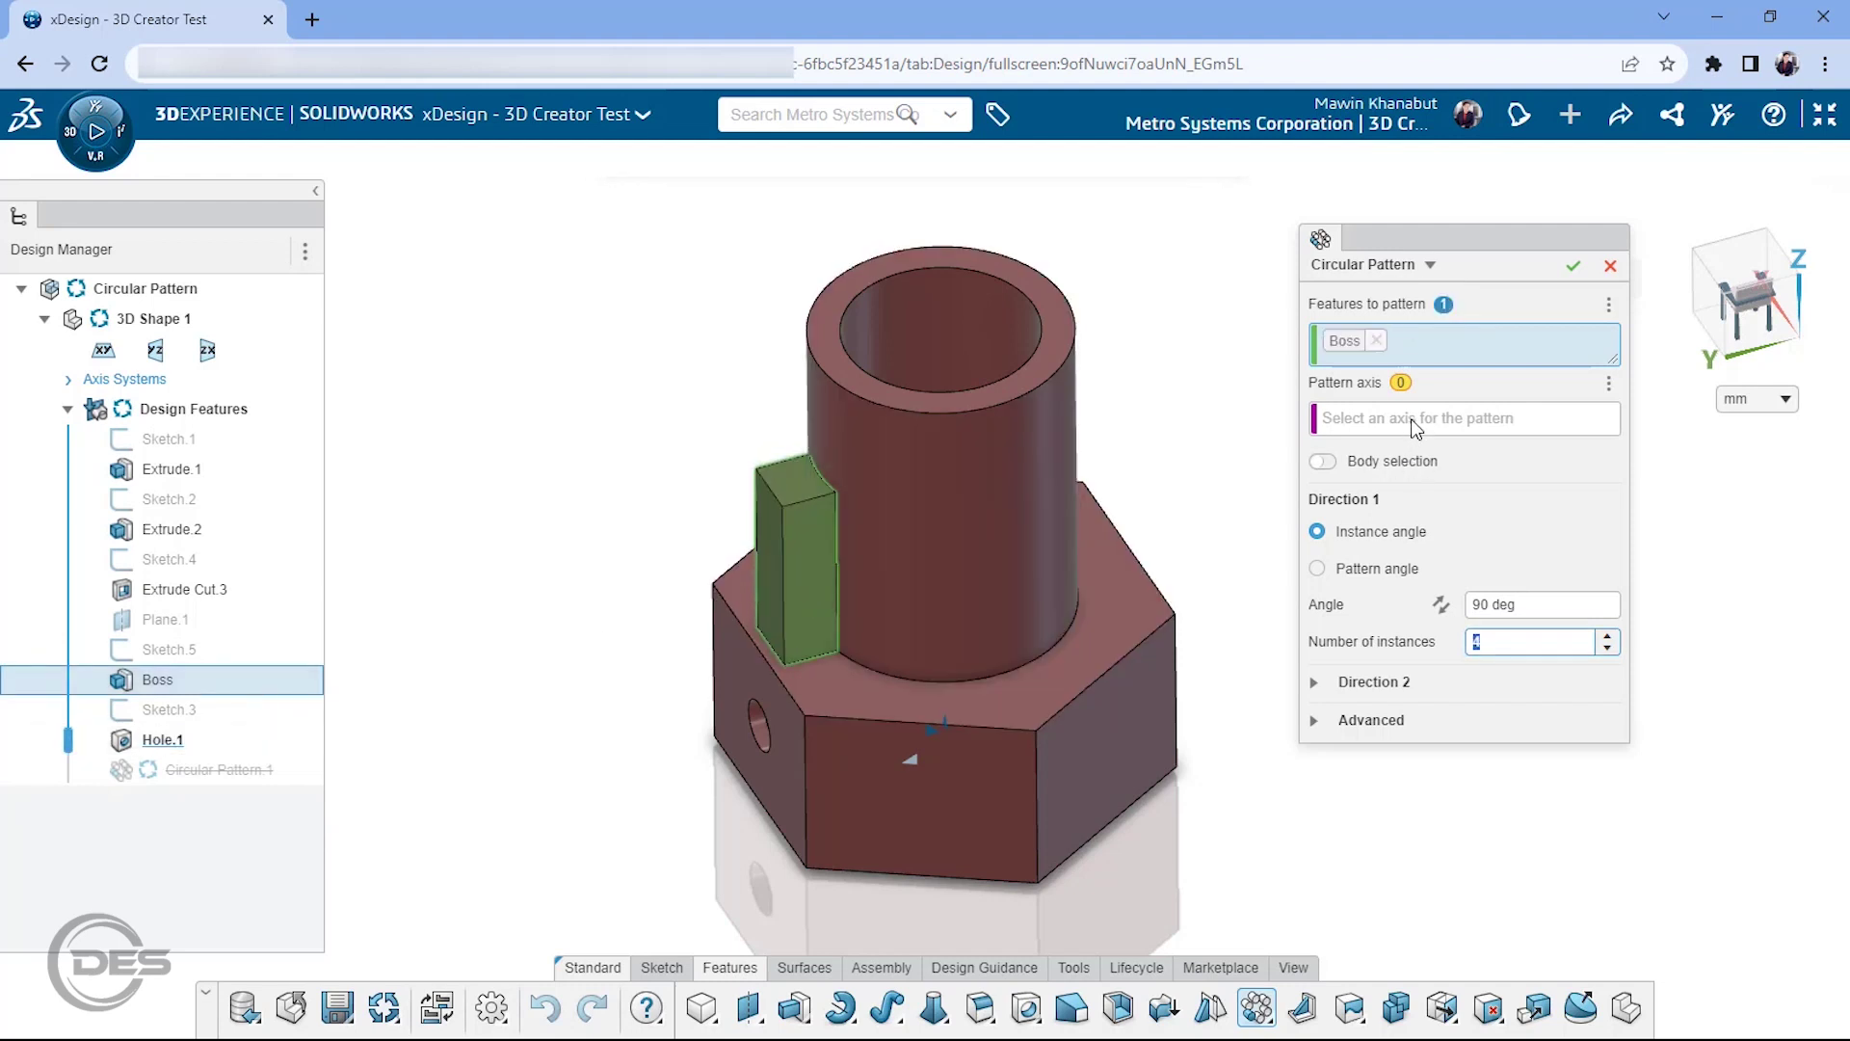
Step: Use the cylinder face as the axis, spreading 4 Boss instances over 360 degrees
left_click(1374, 420)
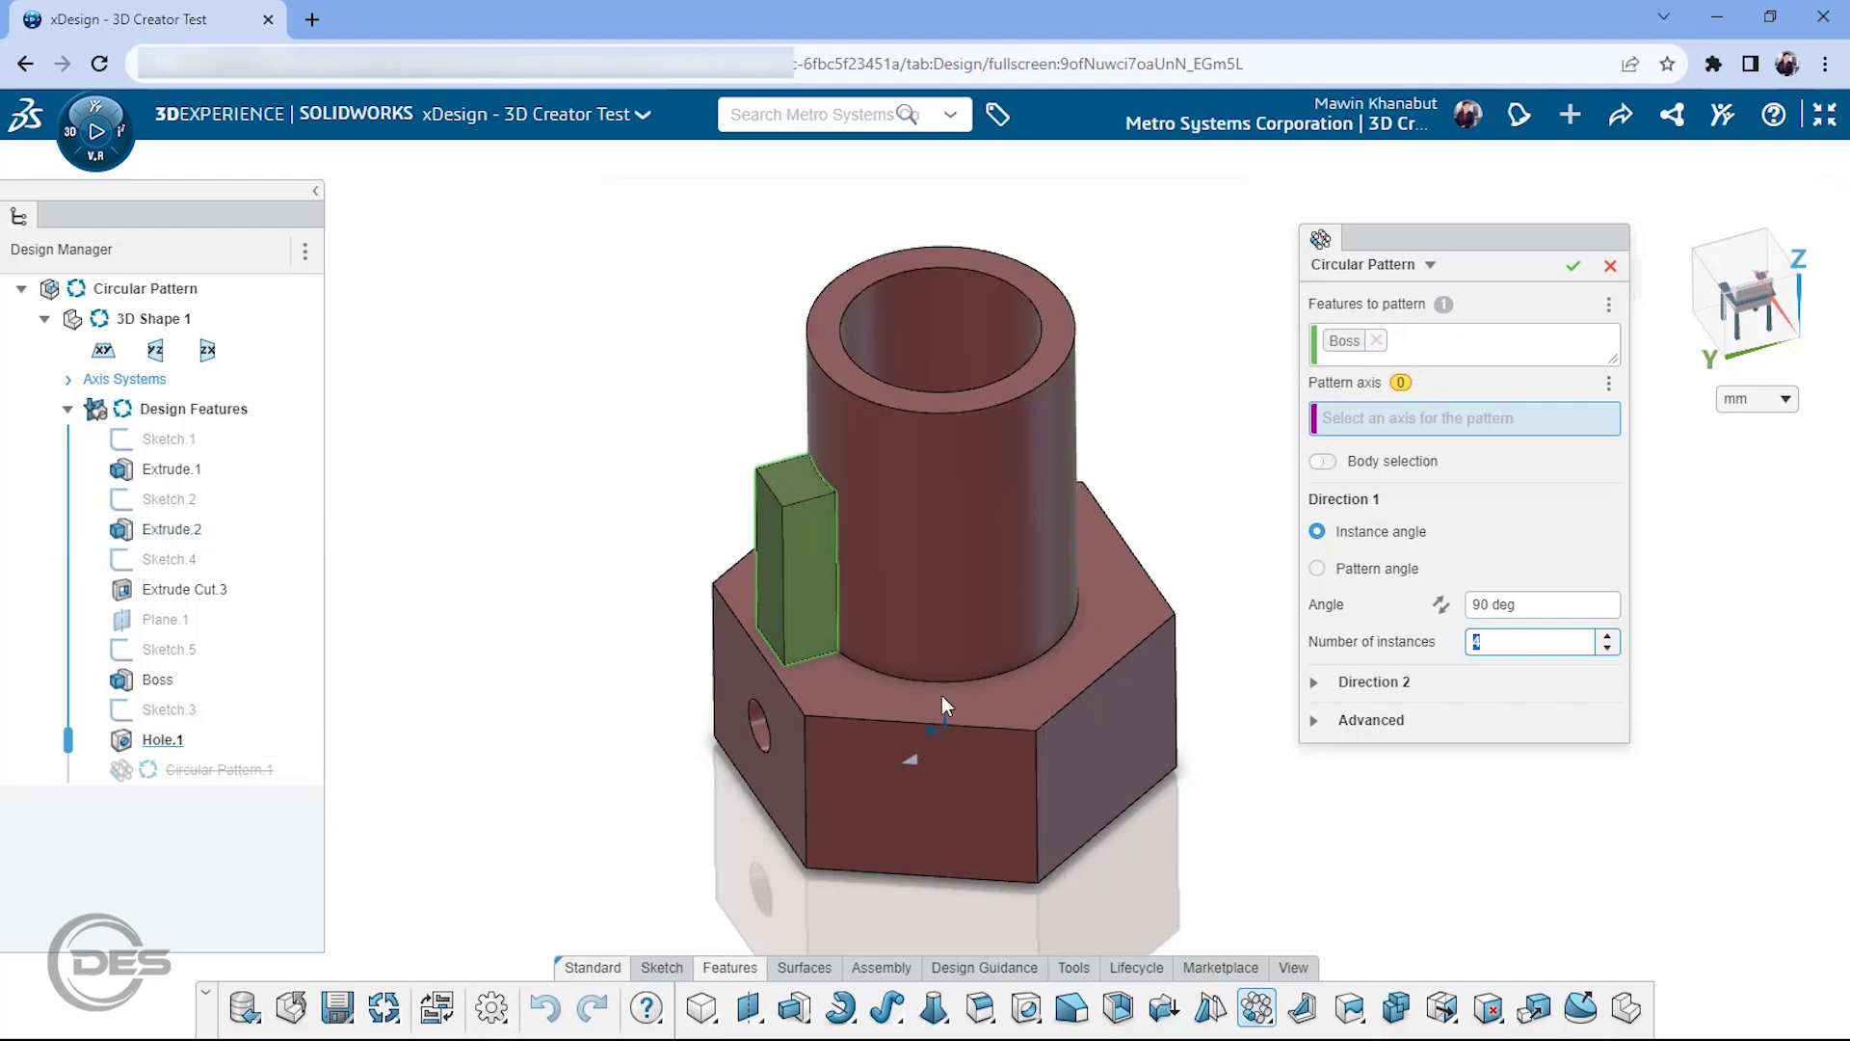
left_click(994, 439)
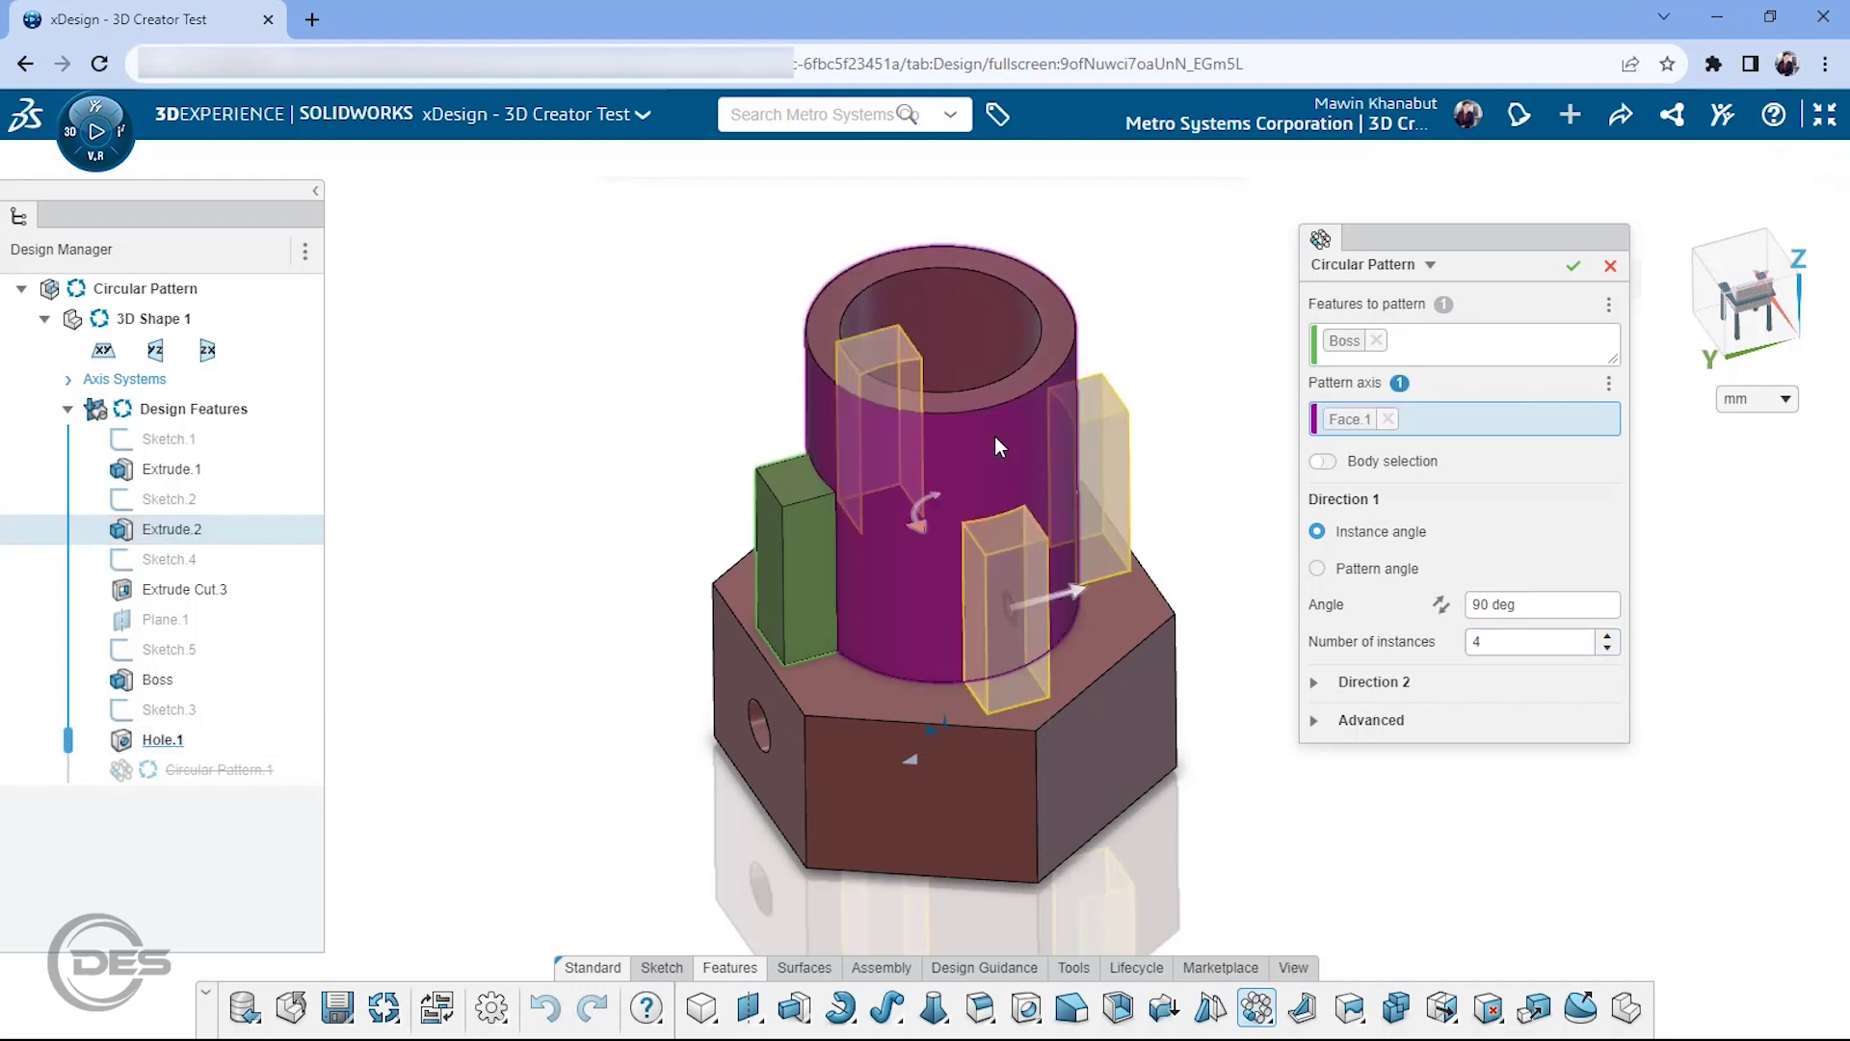
middle_click_drag(995, 505, 979, 506)
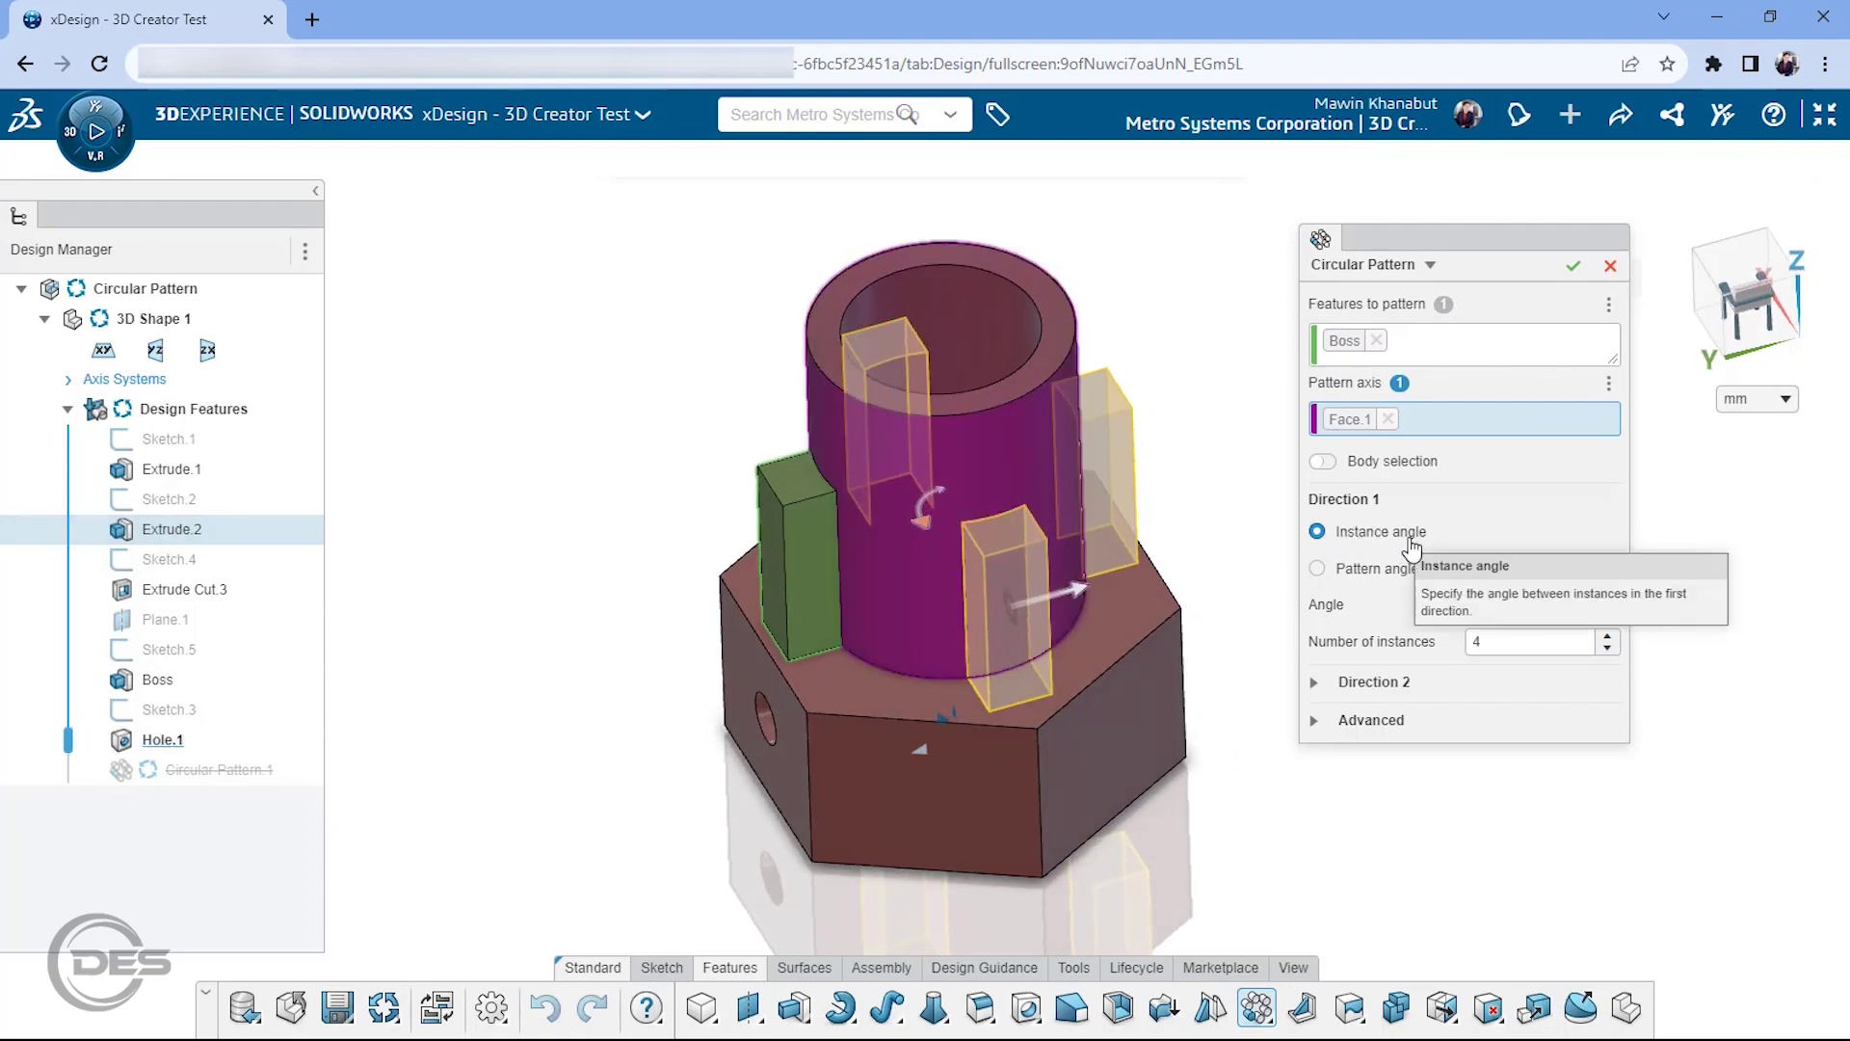
left_click(1356, 578)
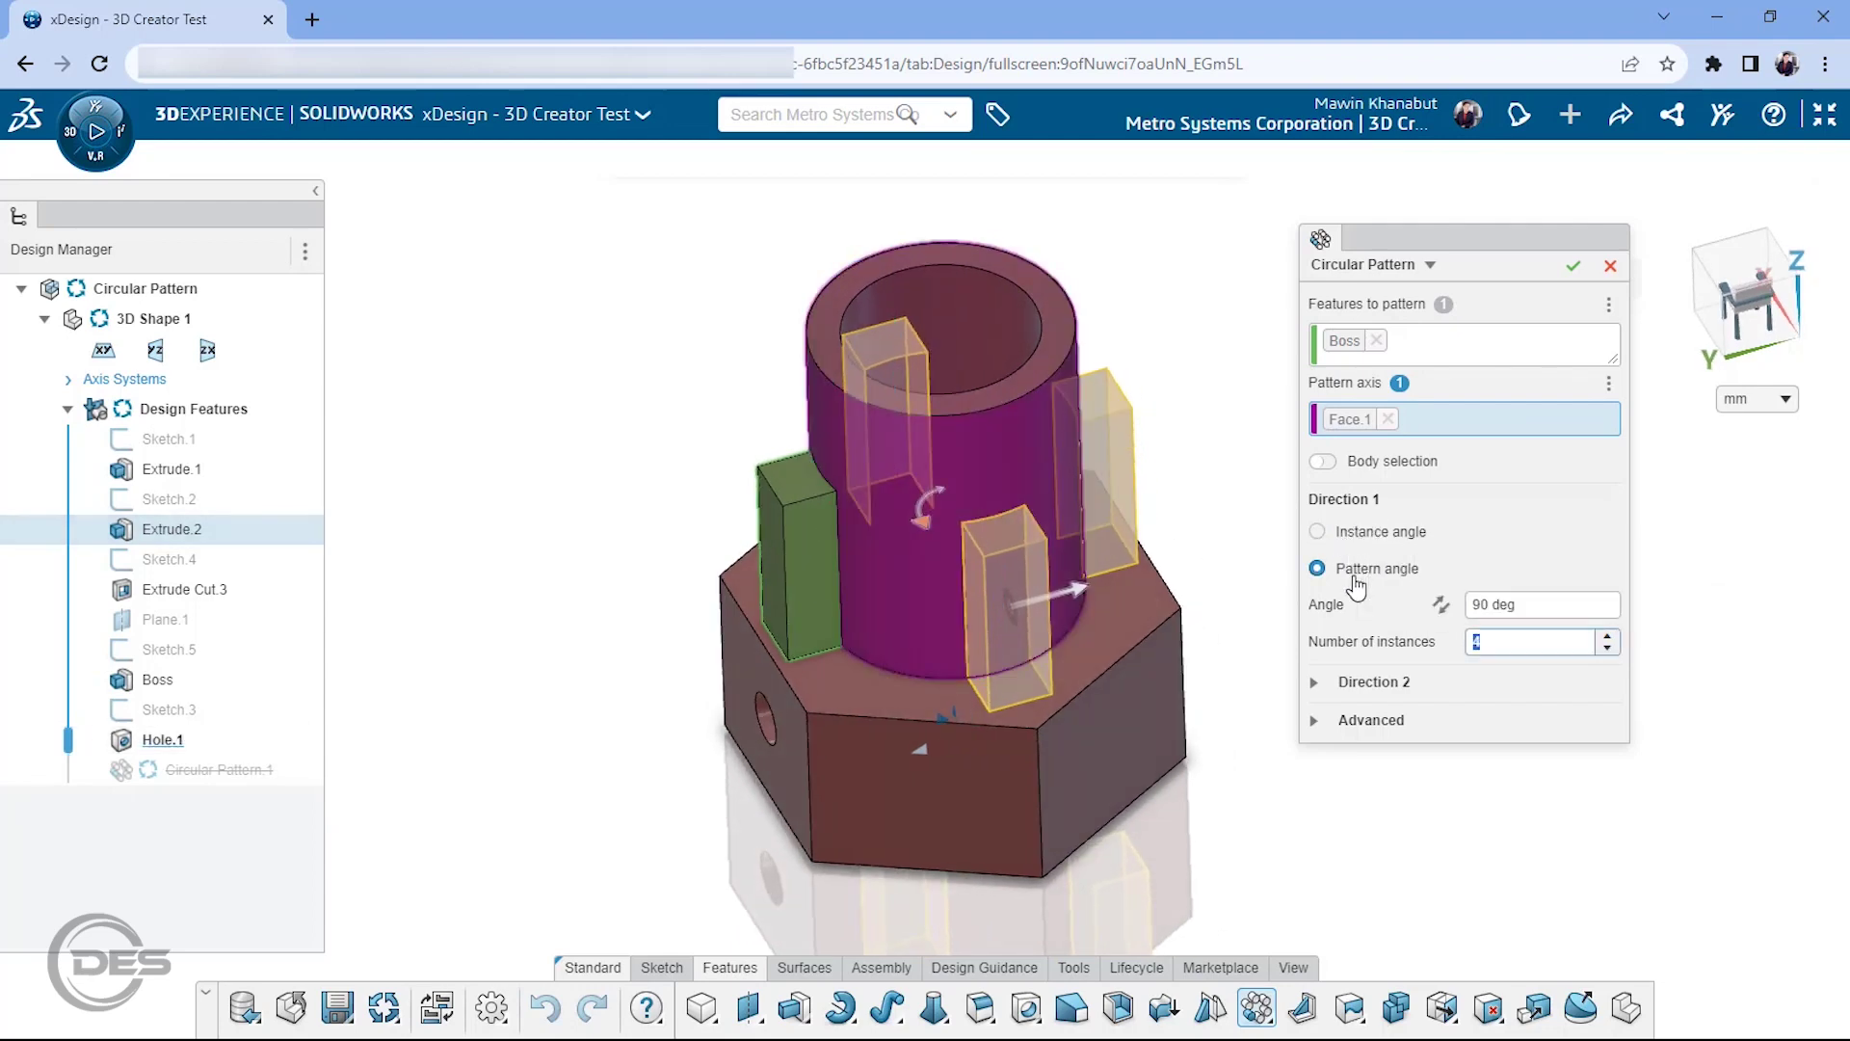
left_click(1522, 604)
type("360")
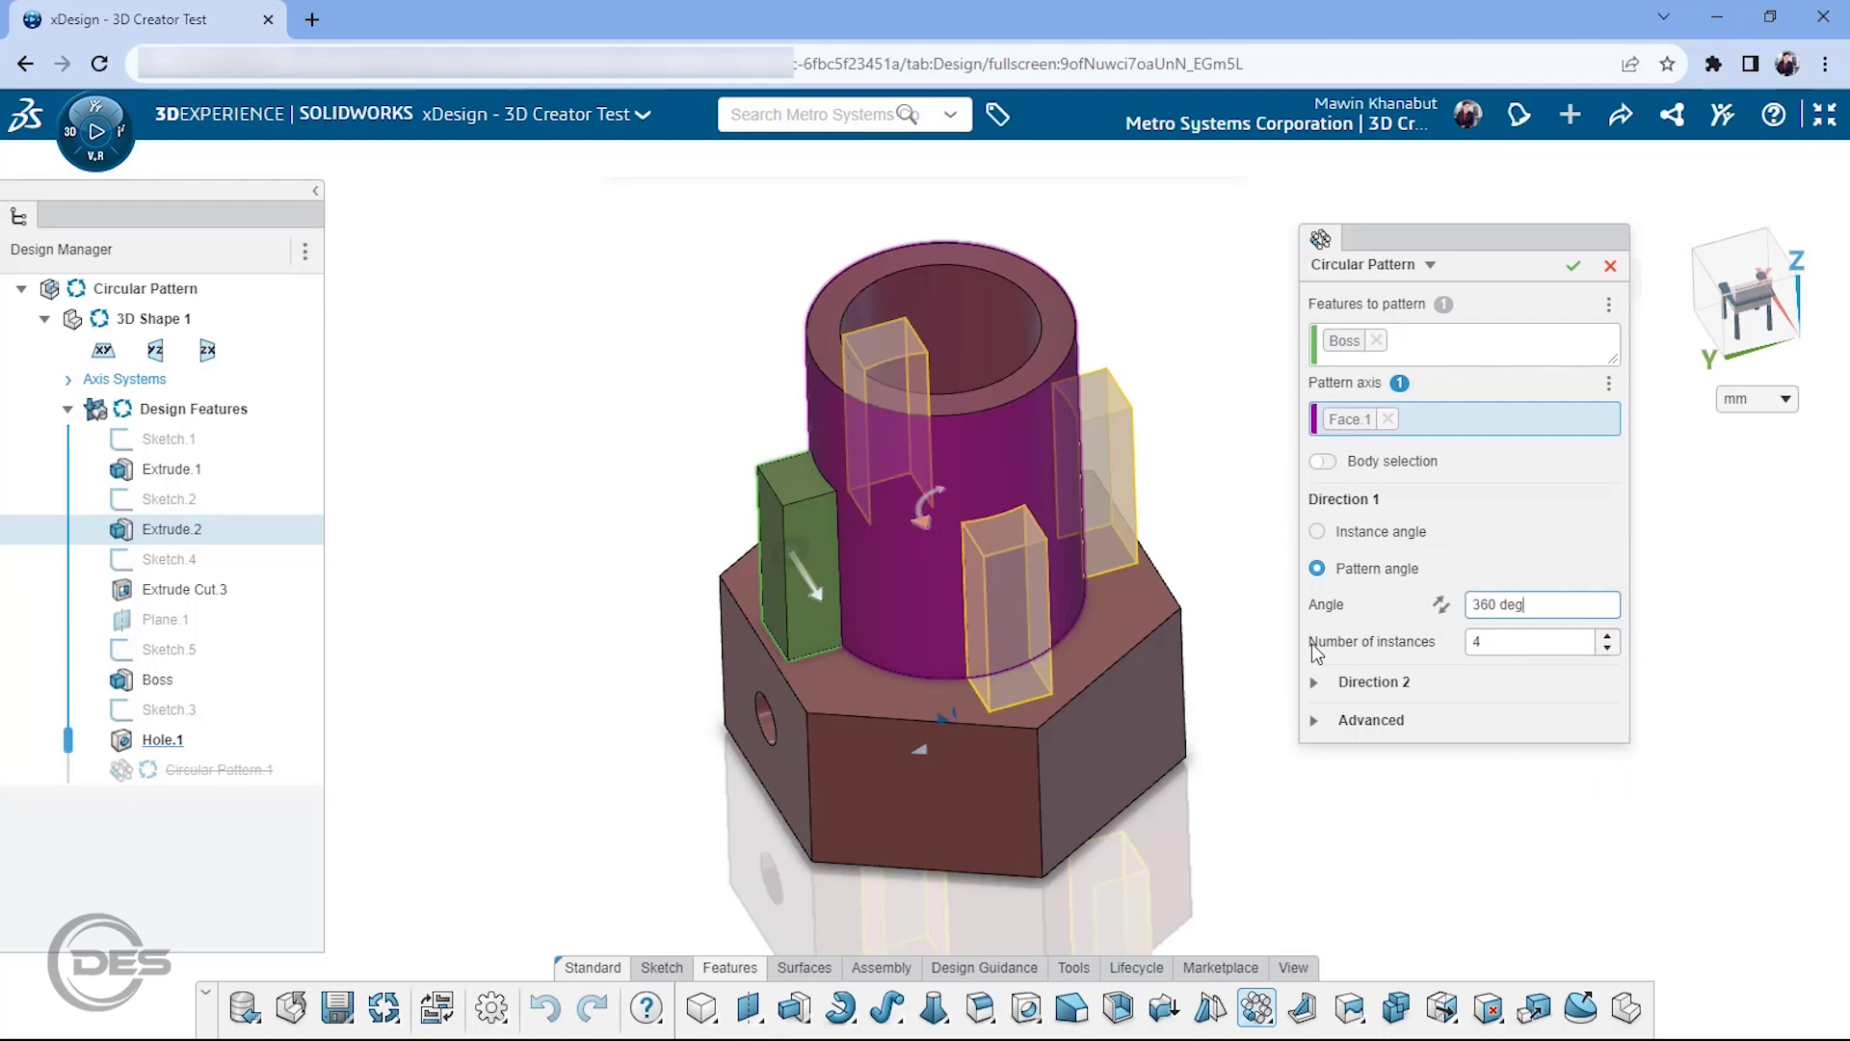
key("Tab")
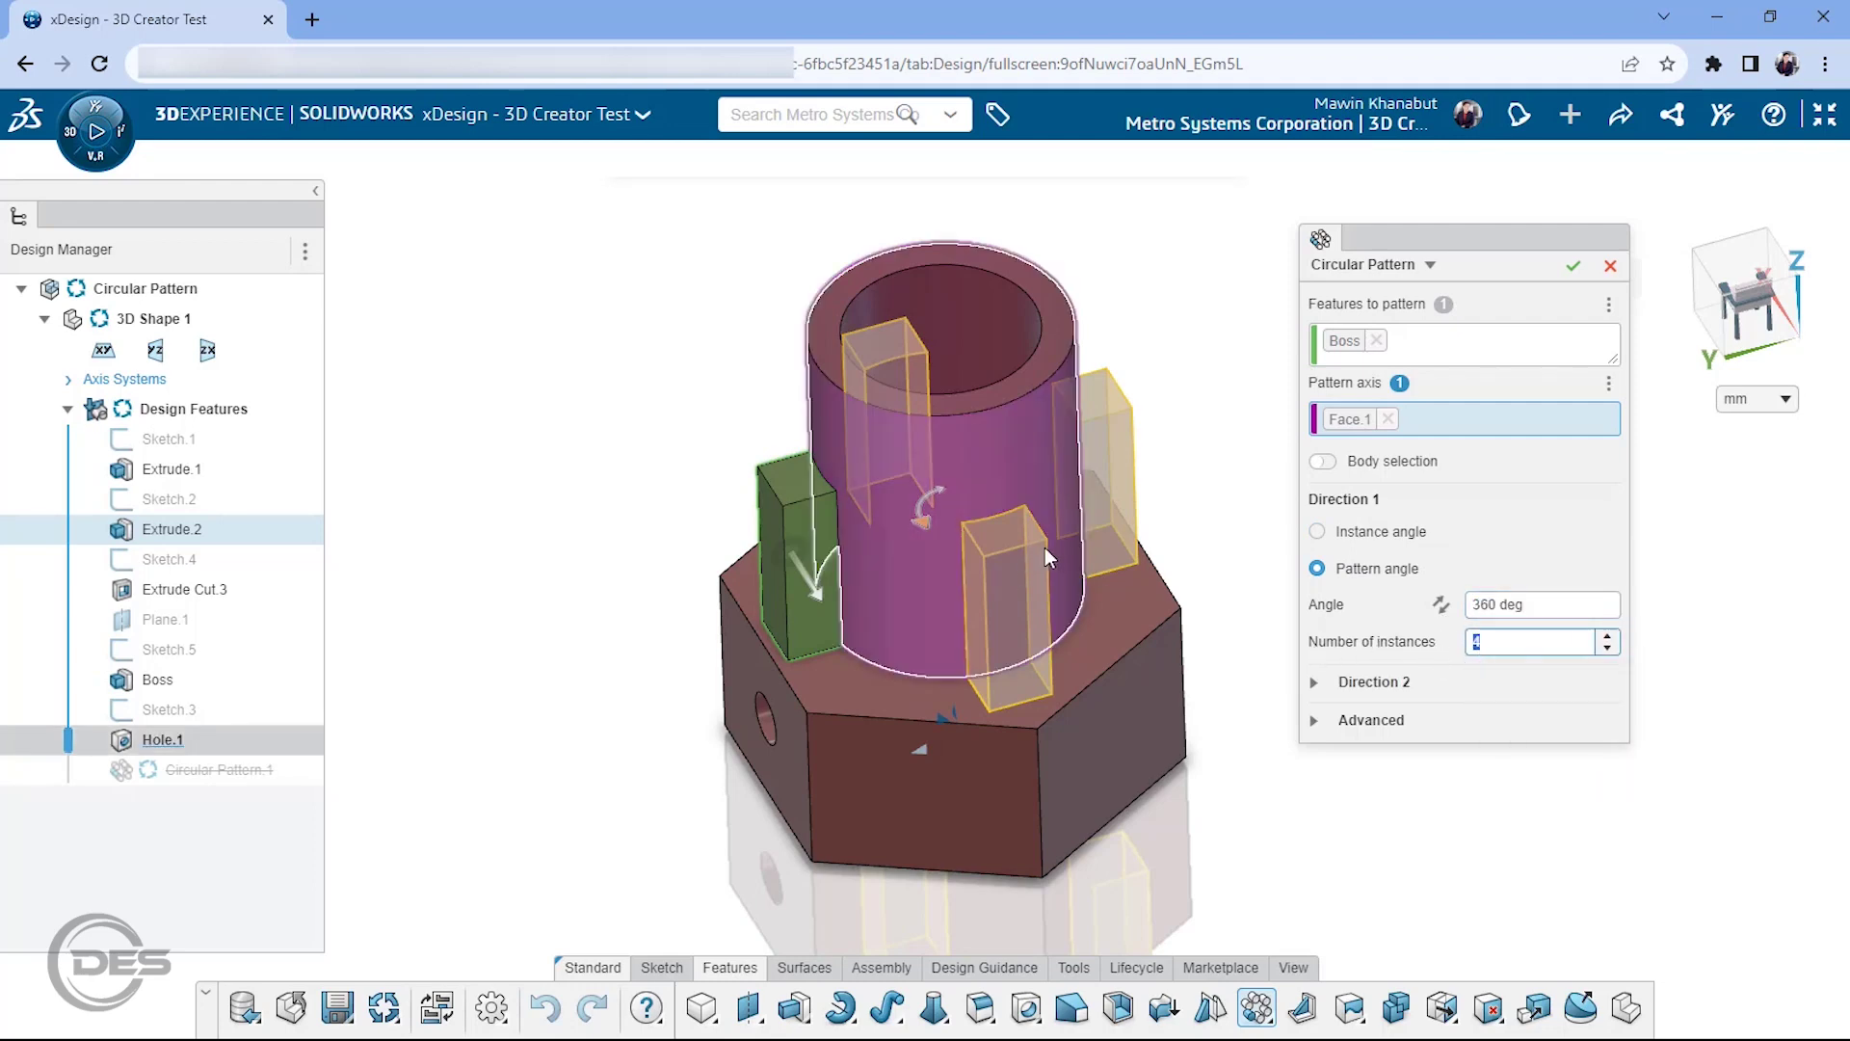
middle_click_drag(1044, 547, 1047, 544)
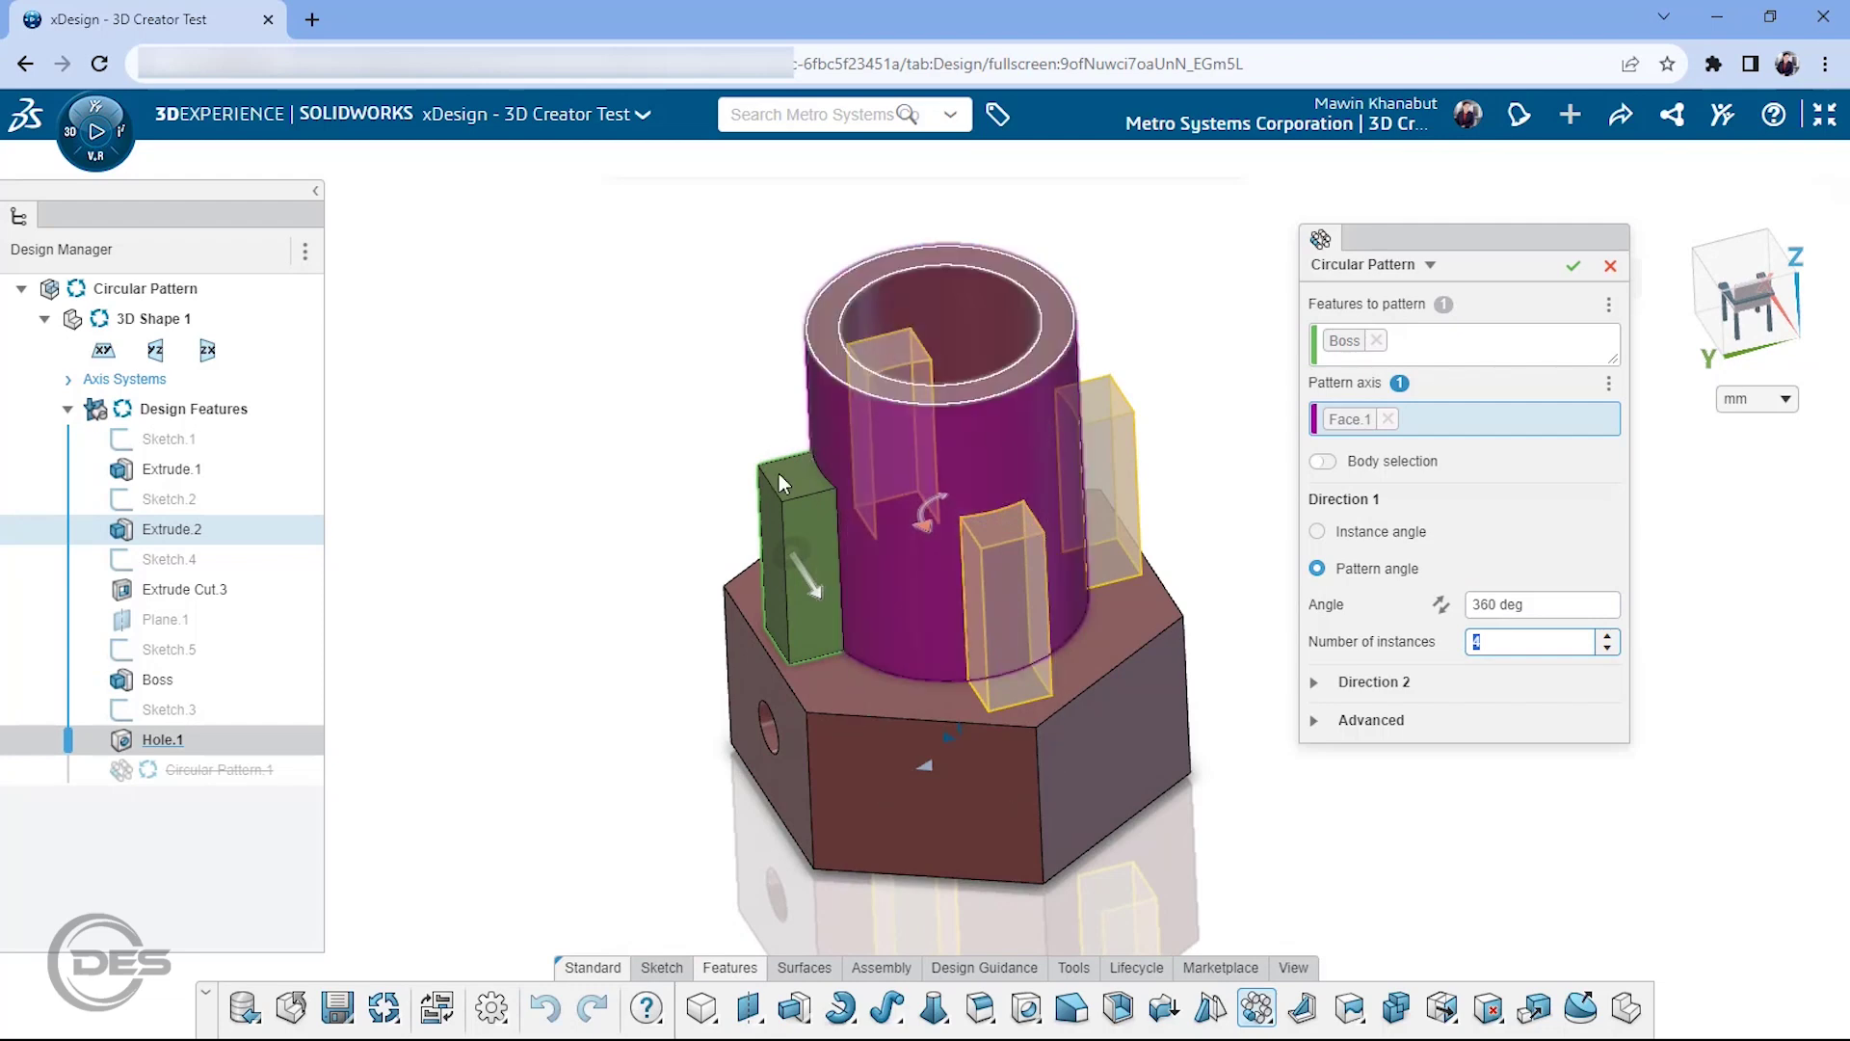
Step: Confirm the four-Boss circular pattern, then select the side hole and bring up pattern types
left_click(1573, 266)
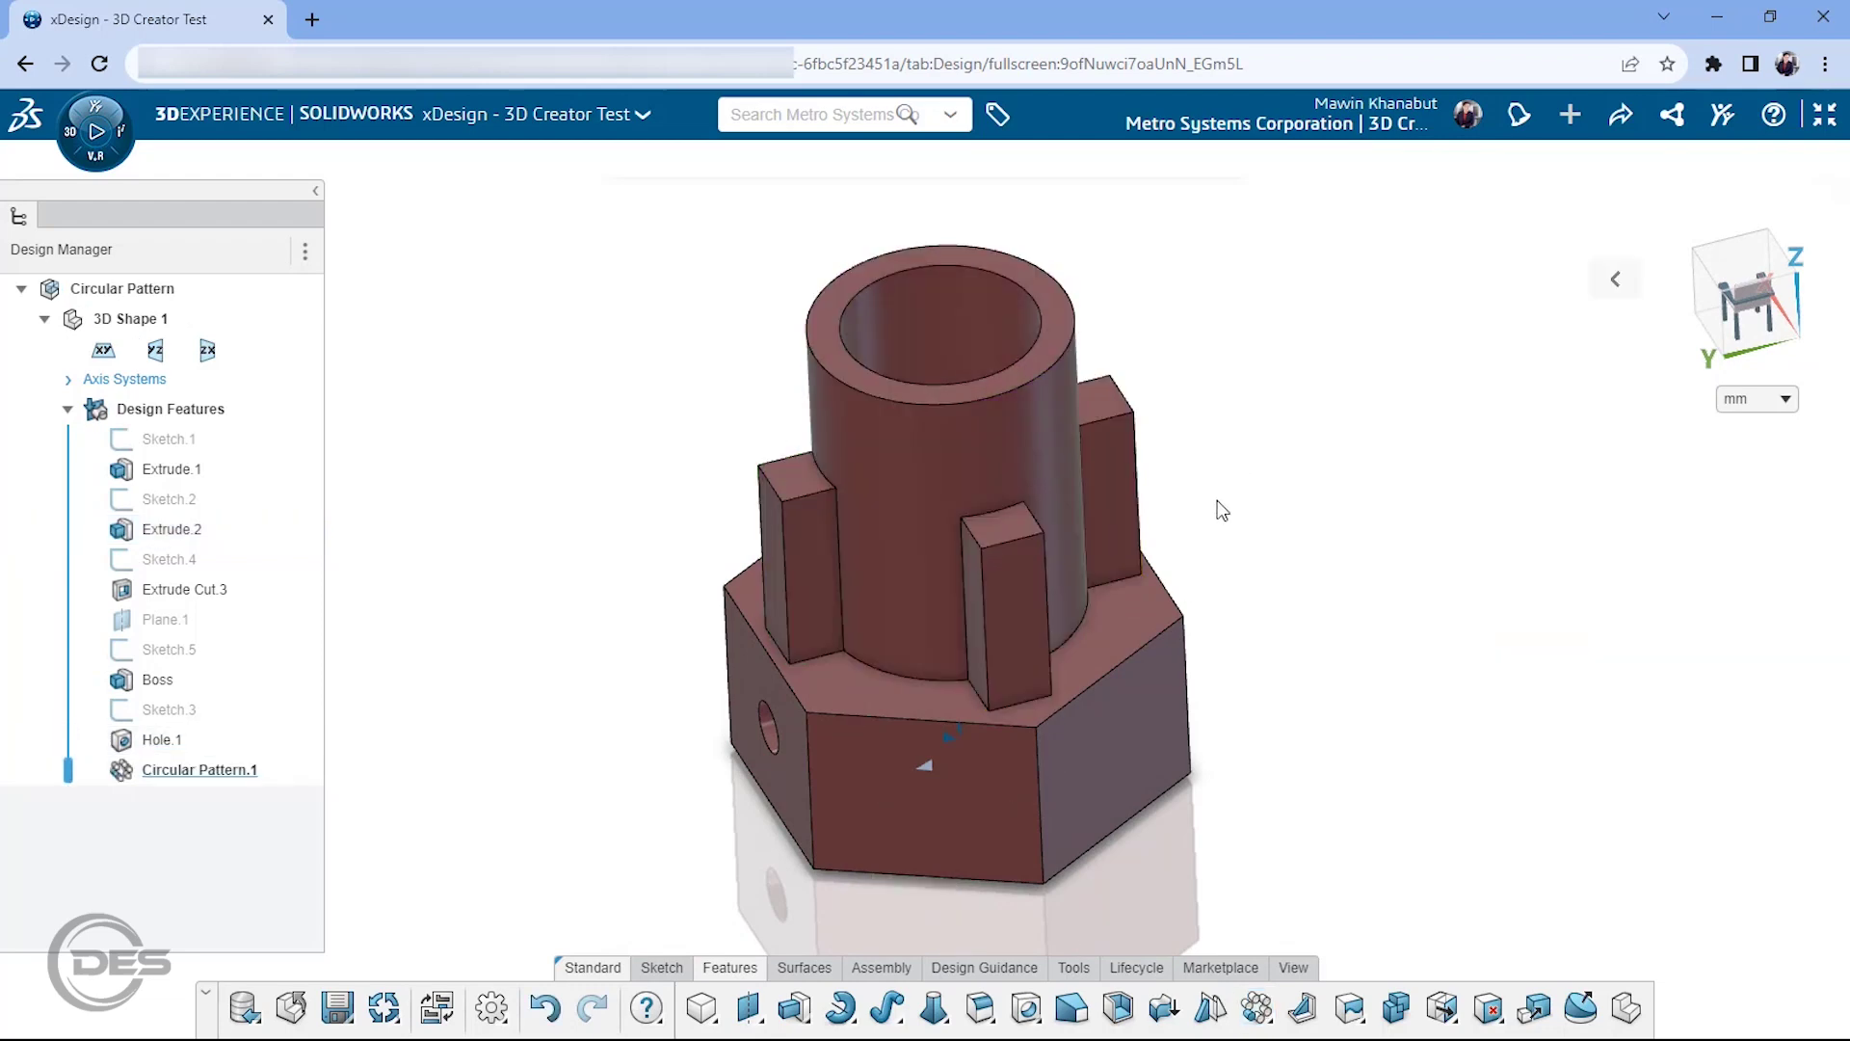
mouse_move(1231, 511)
middle_mouse_down()
mouse_move(1376, 402)
mouse_move(1293, 484)
mouse_move(1243, 437)
mouse_move(1270, 461)
middle_mouse_up()
mouse_move(970, 673)
middle_mouse_down()
mouse_move(738, 755)
mouse_move(823, 697)
mouse_move(866, 747)
mouse_move(906, 638)
mouse_move(788, 658)
middle_mouse_up()
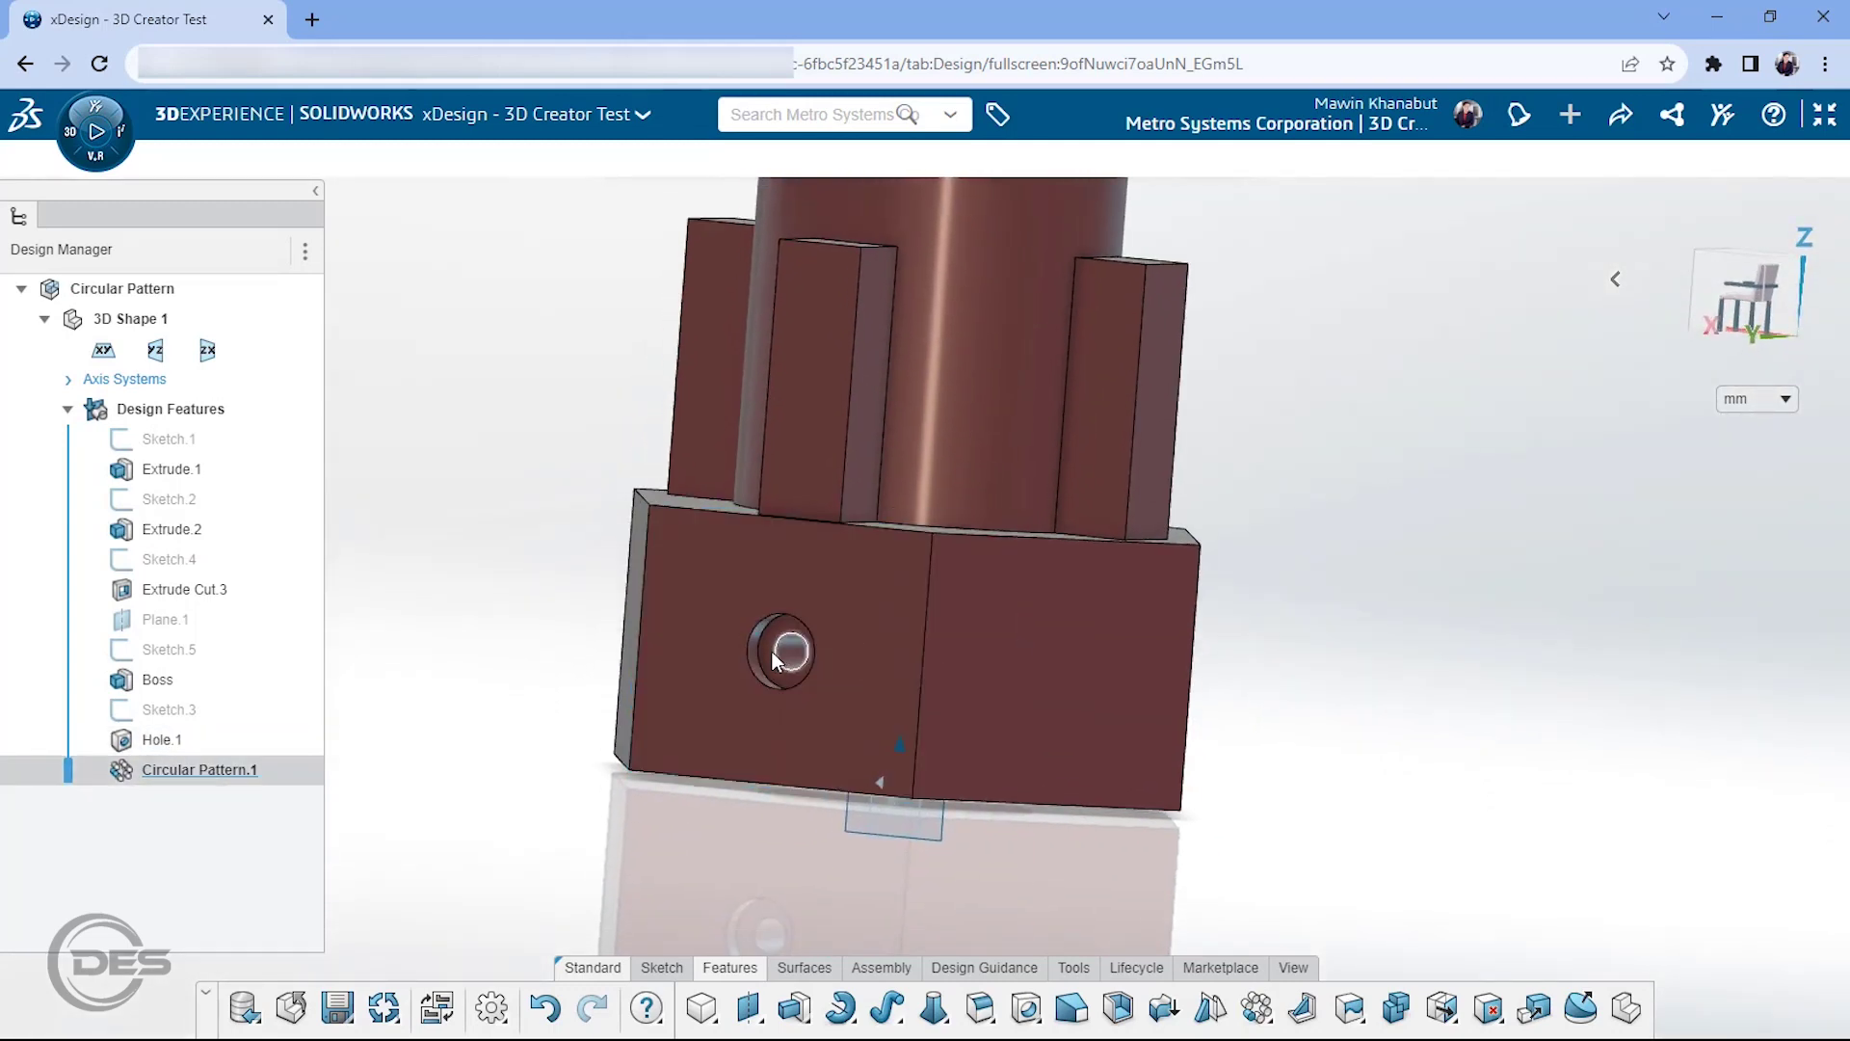
left_click(774, 651)
mouse_move(905, 669)
middle_mouse_down()
mouse_move(865, 697)
mouse_move(831, 625)
middle_mouse_up()
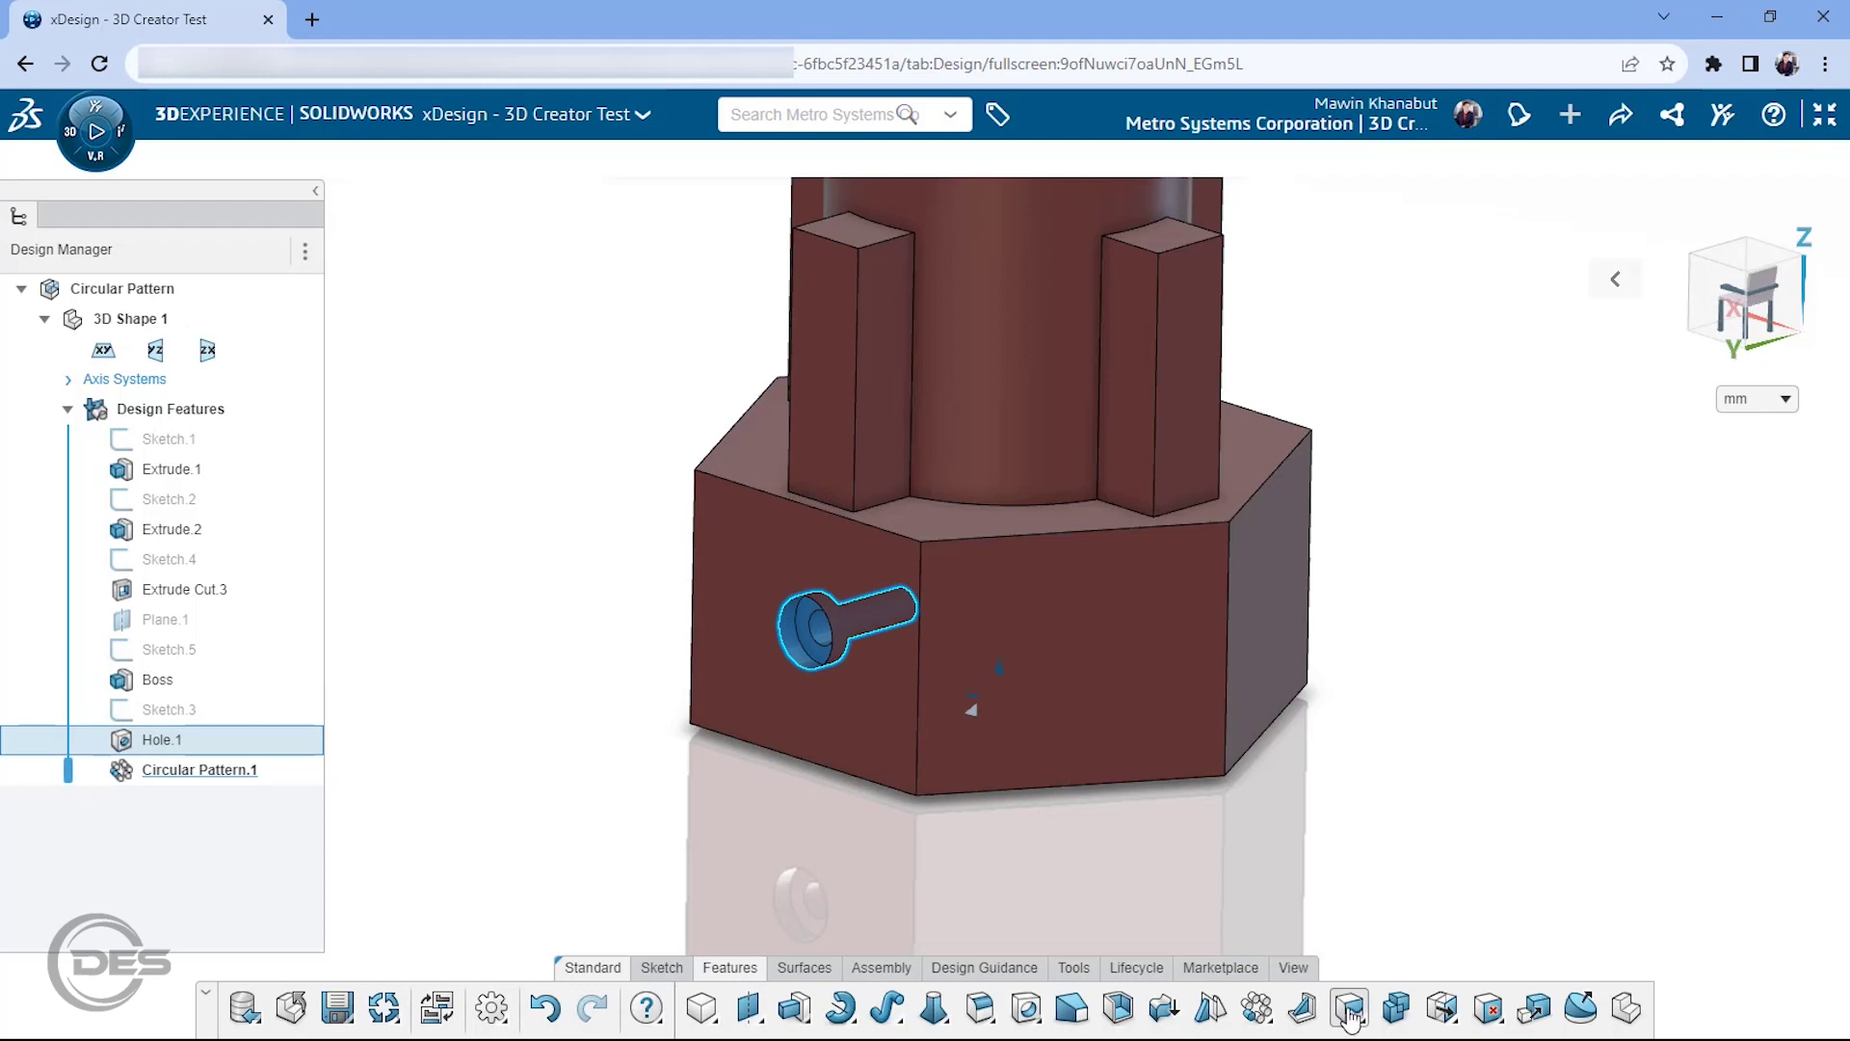
left_click(1258, 1006)
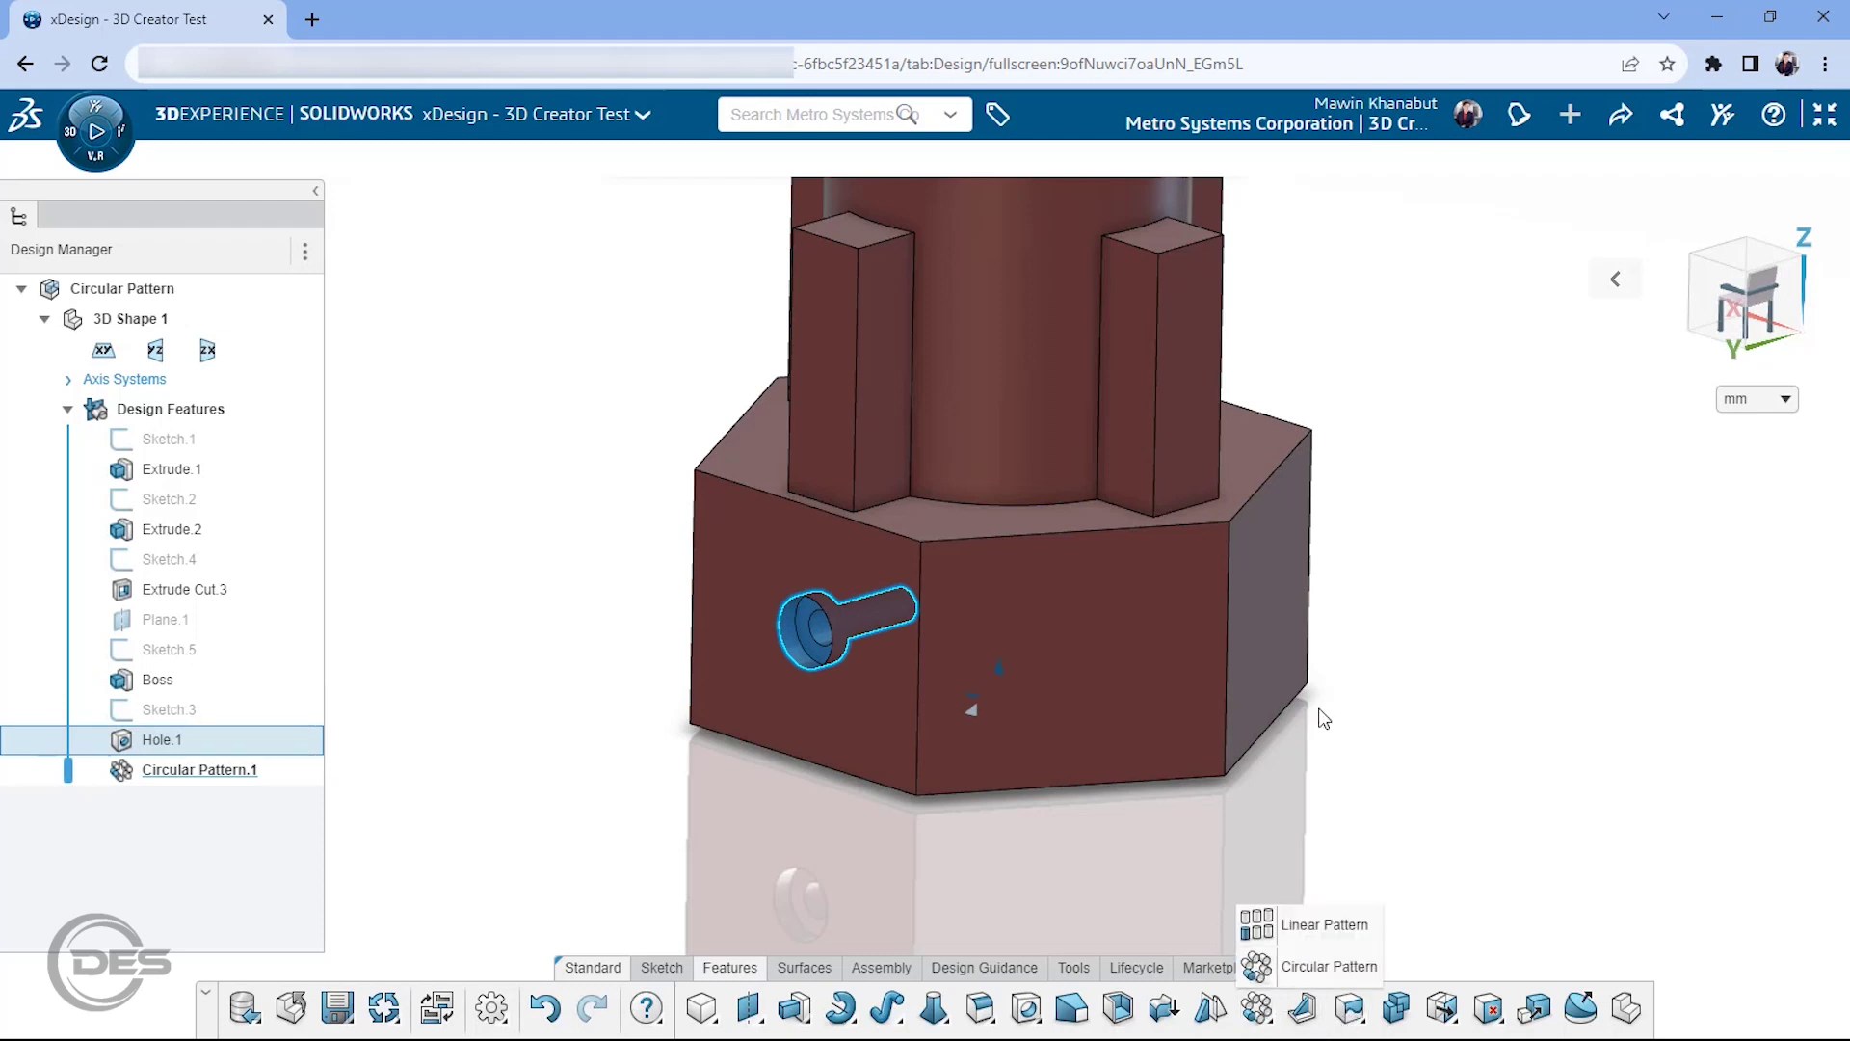
Step: Circular-pattern the hole around the cylinder face axis: 6 instances over 360 degrees, confirmed
left_click(1291, 965)
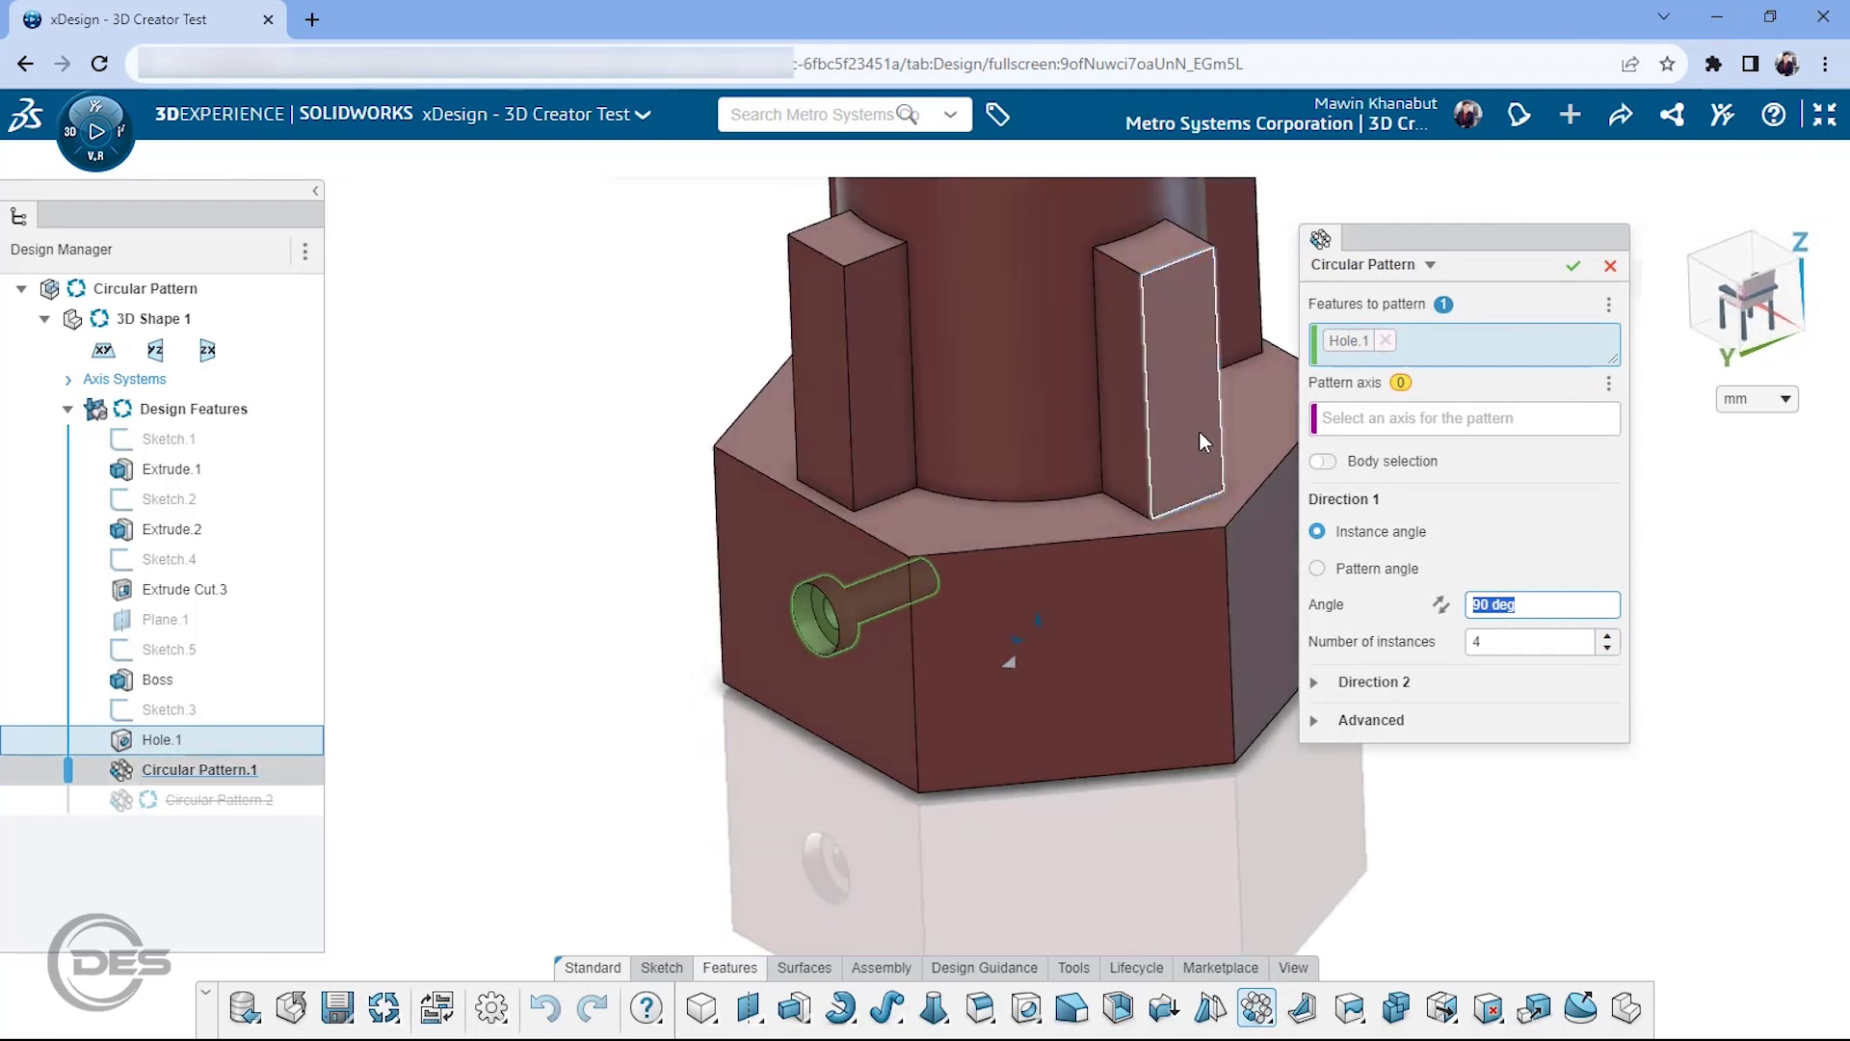
middle_click_drag(1199, 441, 1108, 547)
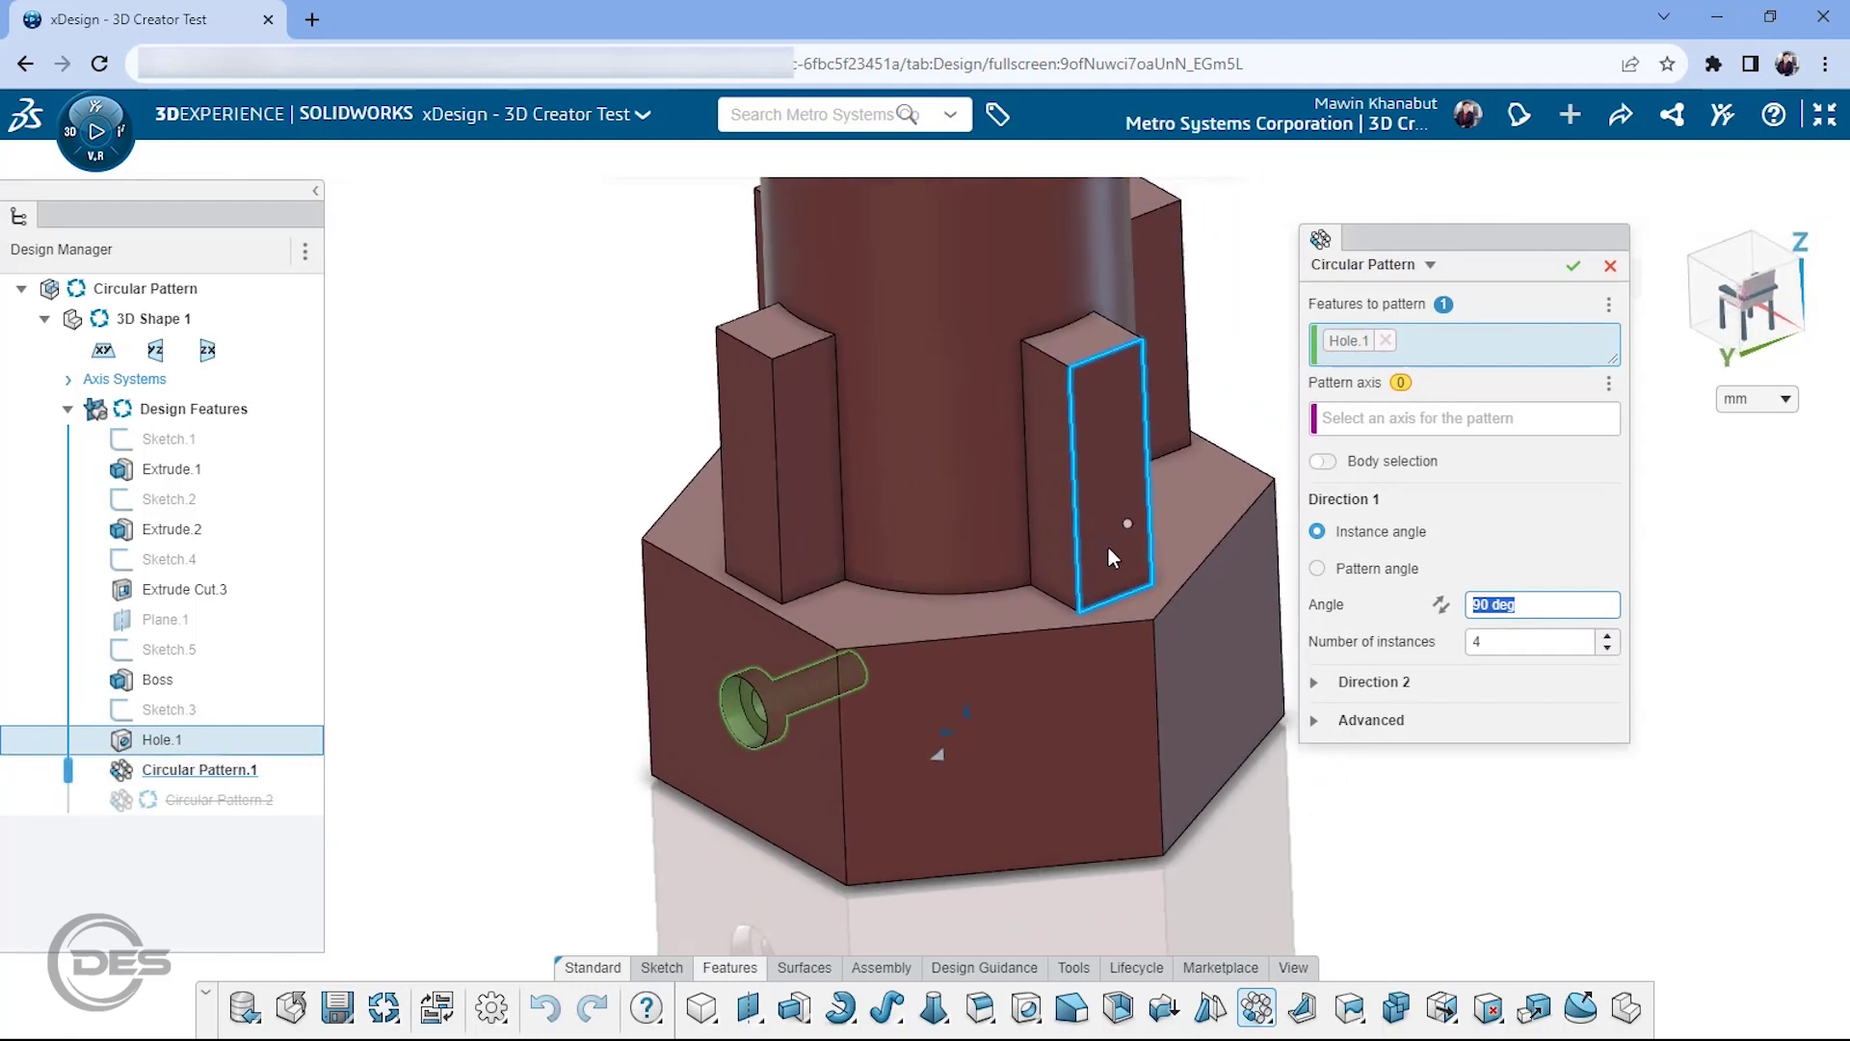
left_click(1375, 422)
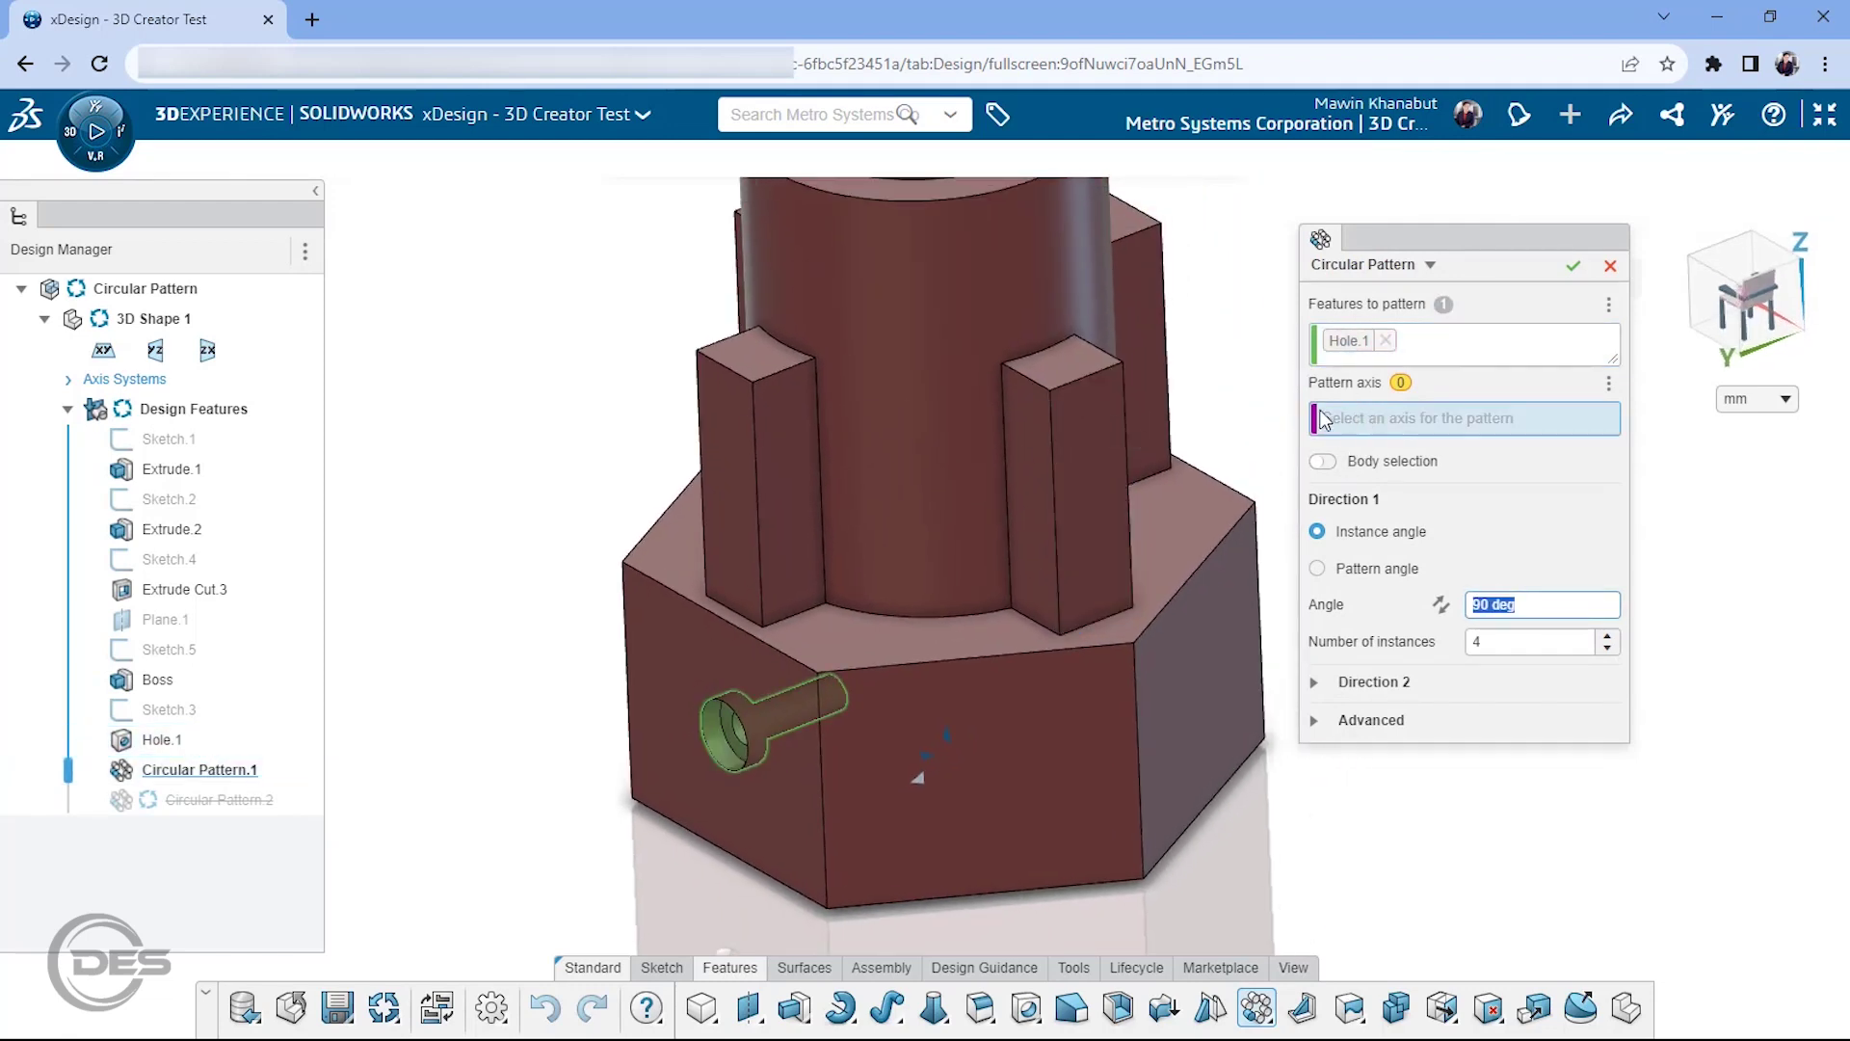
middle_click_drag(988, 384, 952, 403)
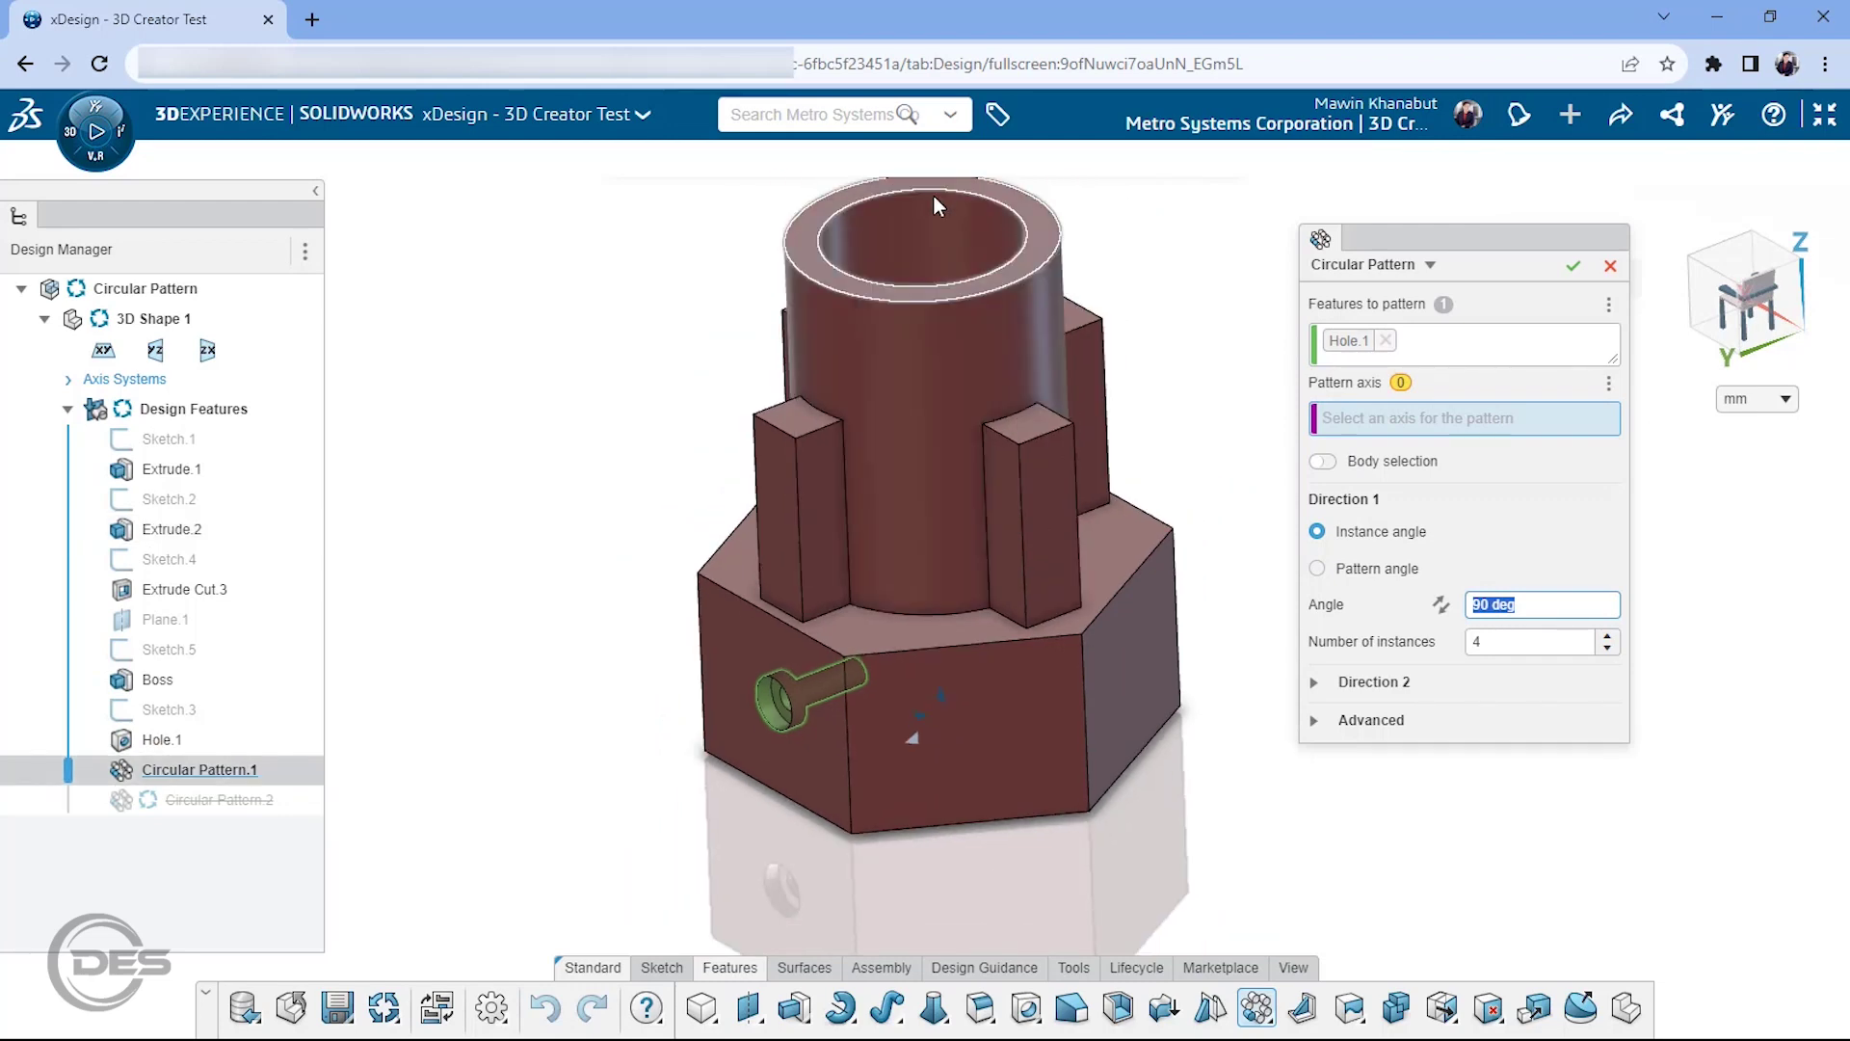
left_click(977, 372)
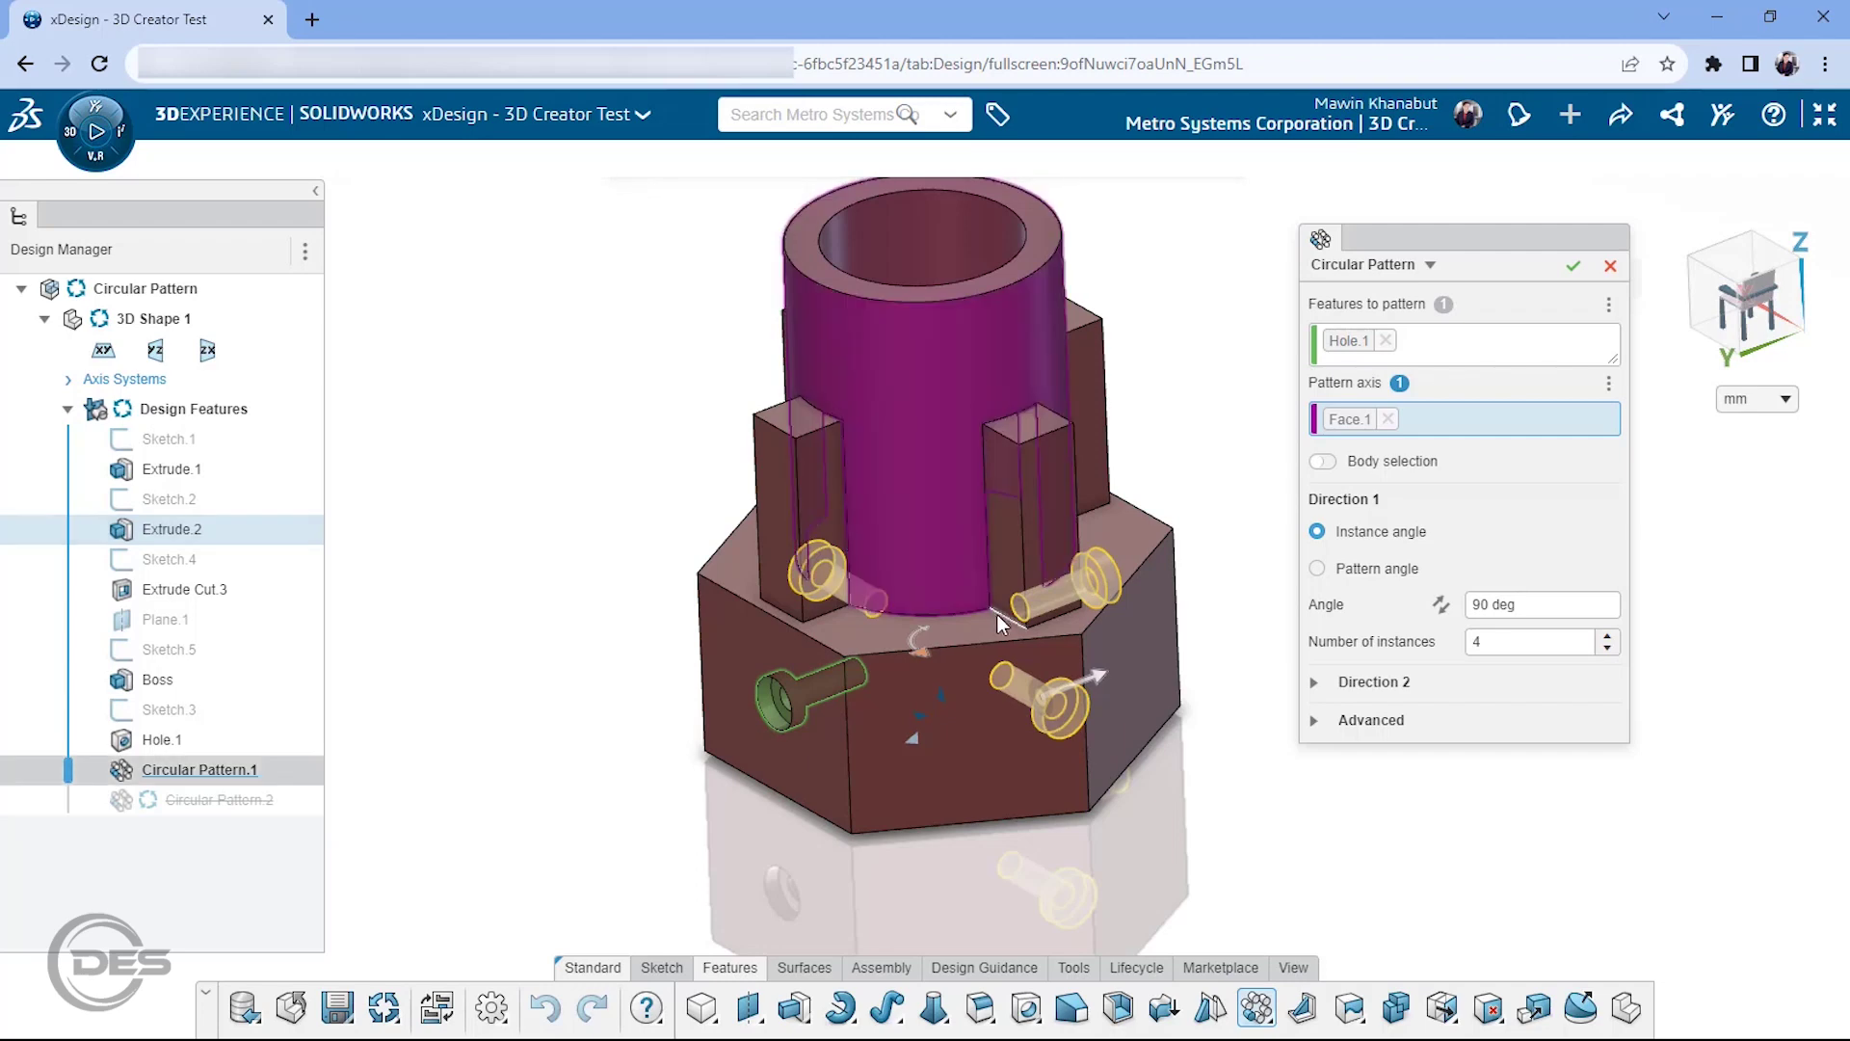
mouse_move(996, 615)
middle_mouse_down()
mouse_move(1128, 632)
mouse_move(1043, 624)
mouse_move(1069, 626)
middle_mouse_up()
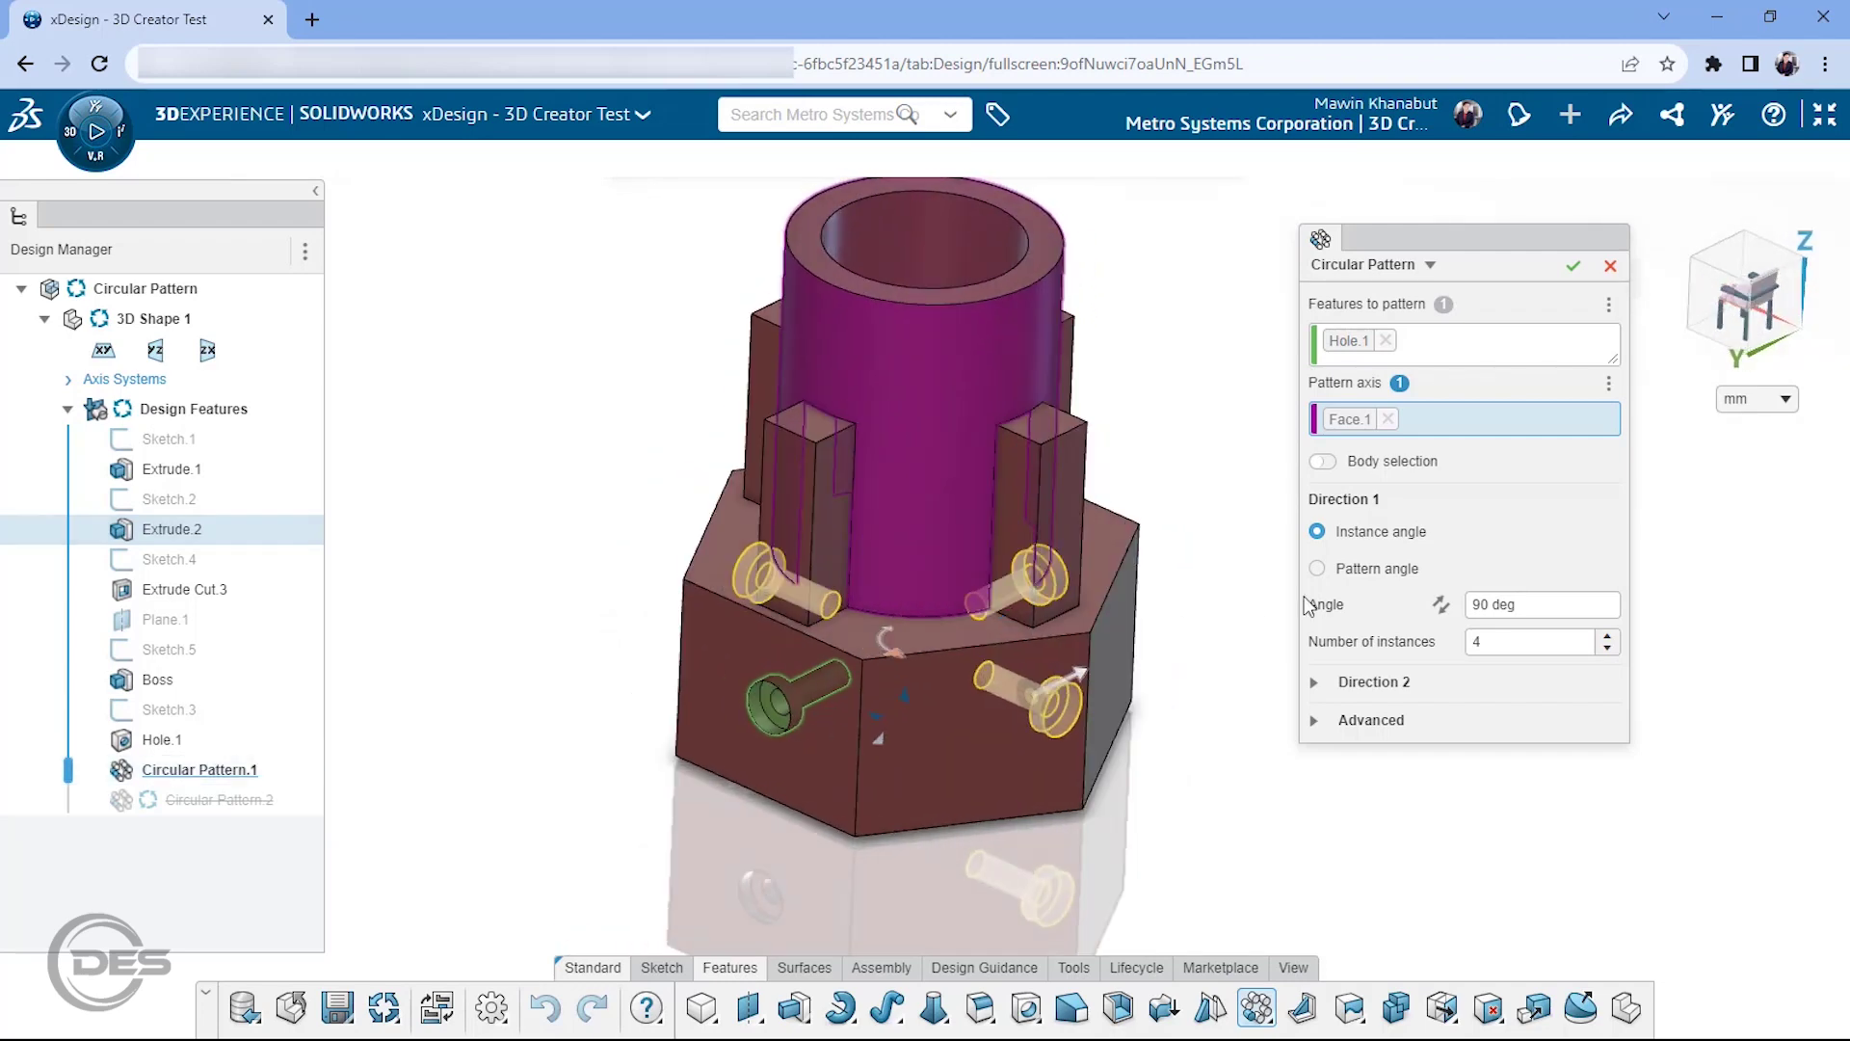
left_click(1608, 648)
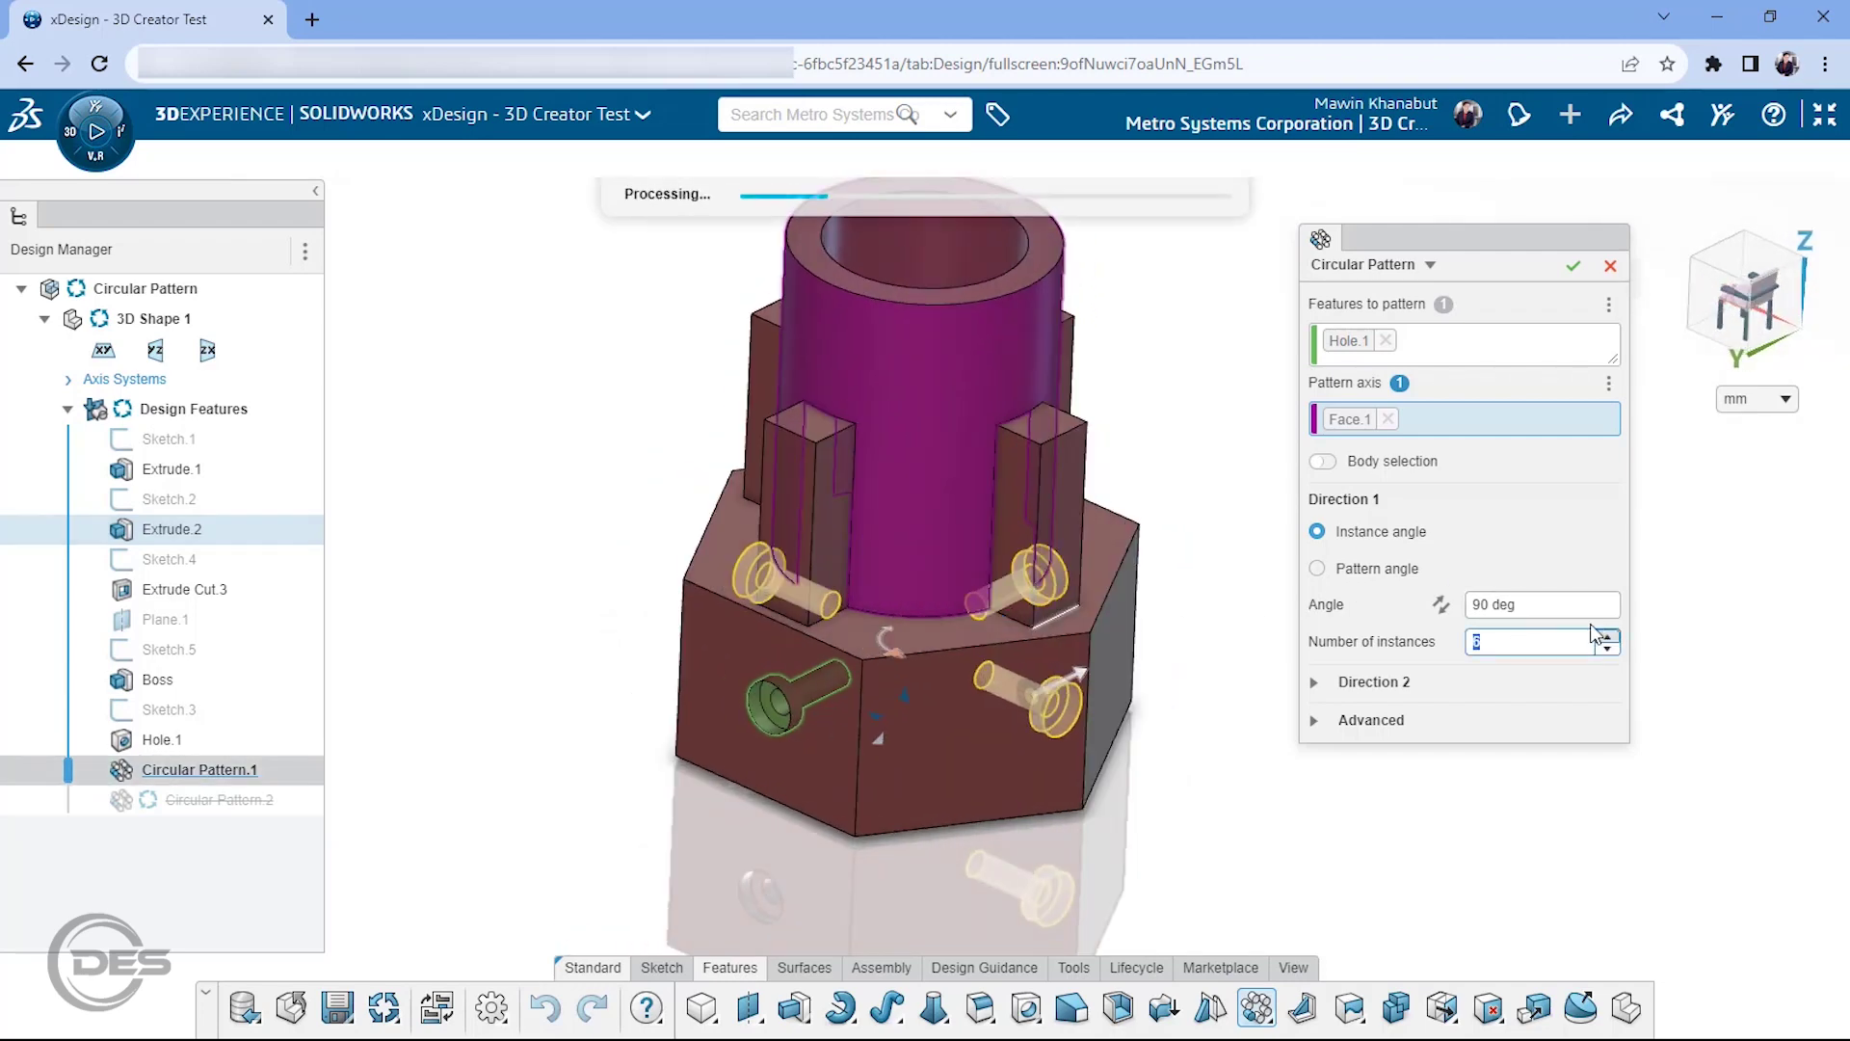
type("6")
left_click(1390, 576)
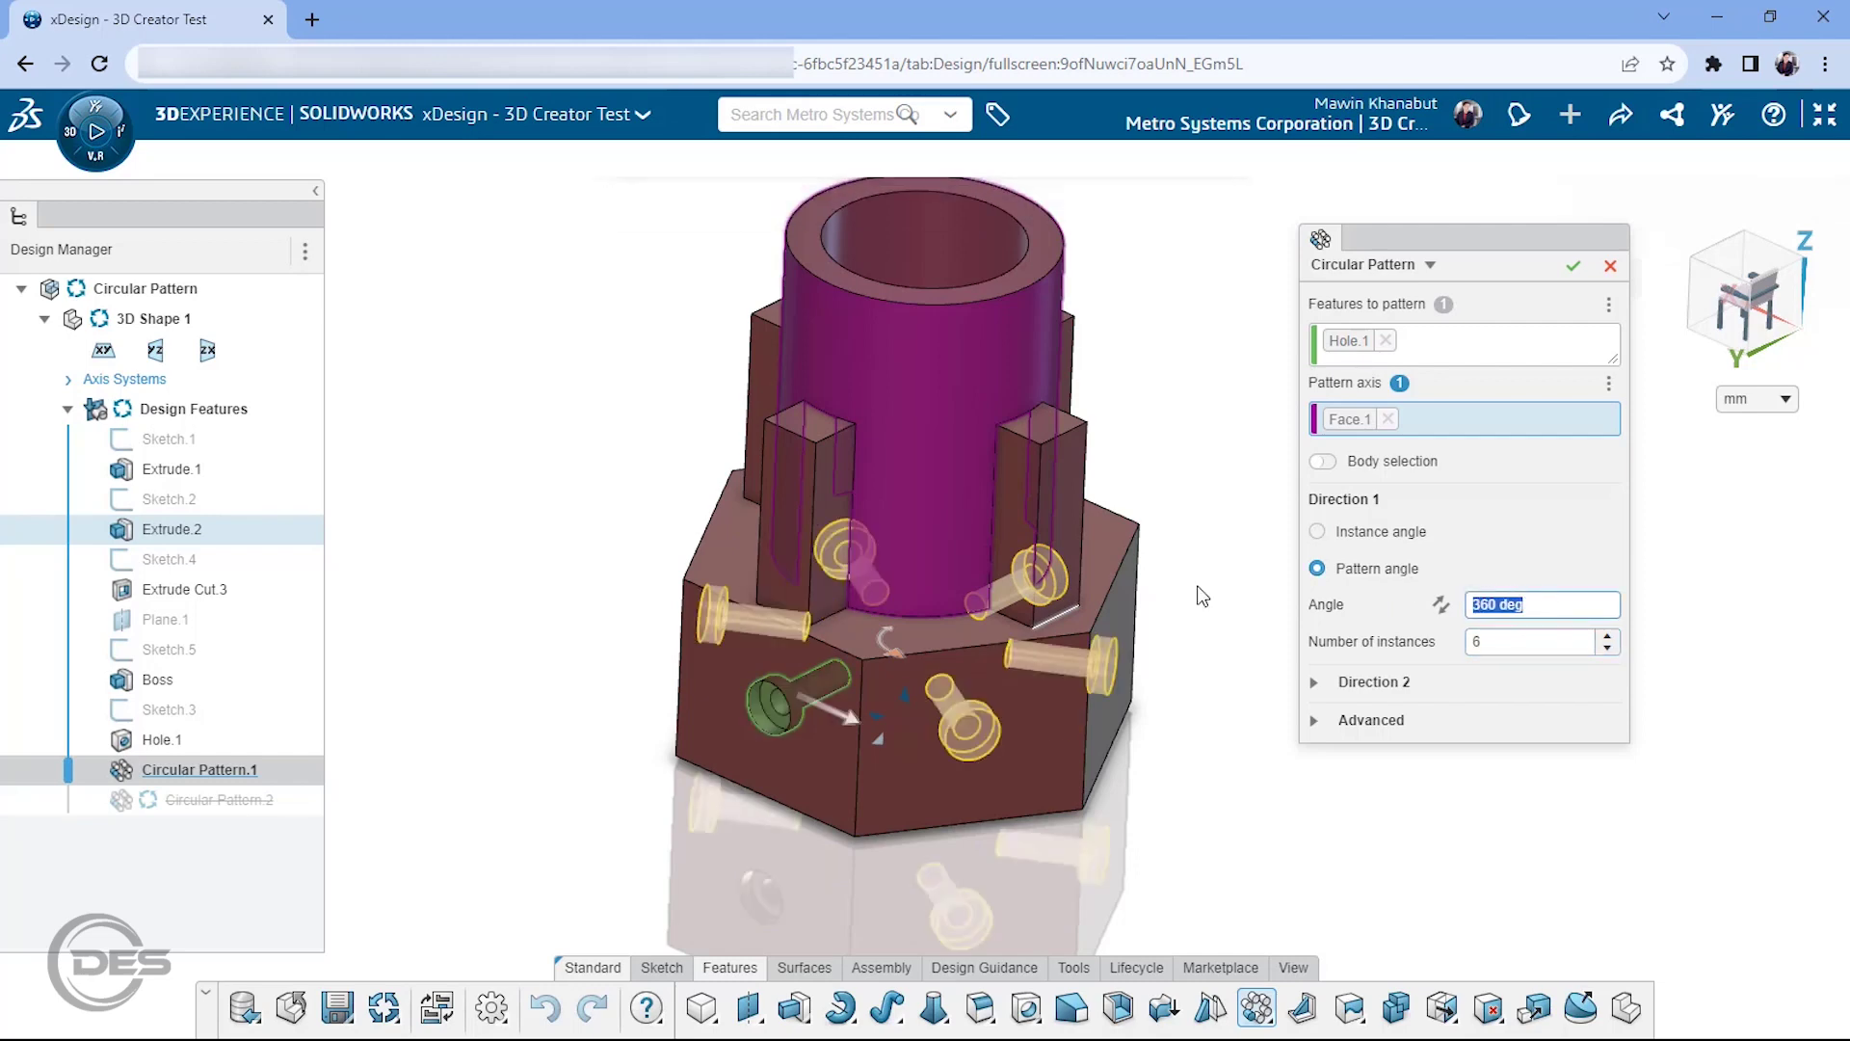
mouse_move(1202, 592)
middle_mouse_down()
mouse_move(1237, 570)
mouse_move(1140, 576)
mouse_move(1139, 560)
middle_mouse_up()
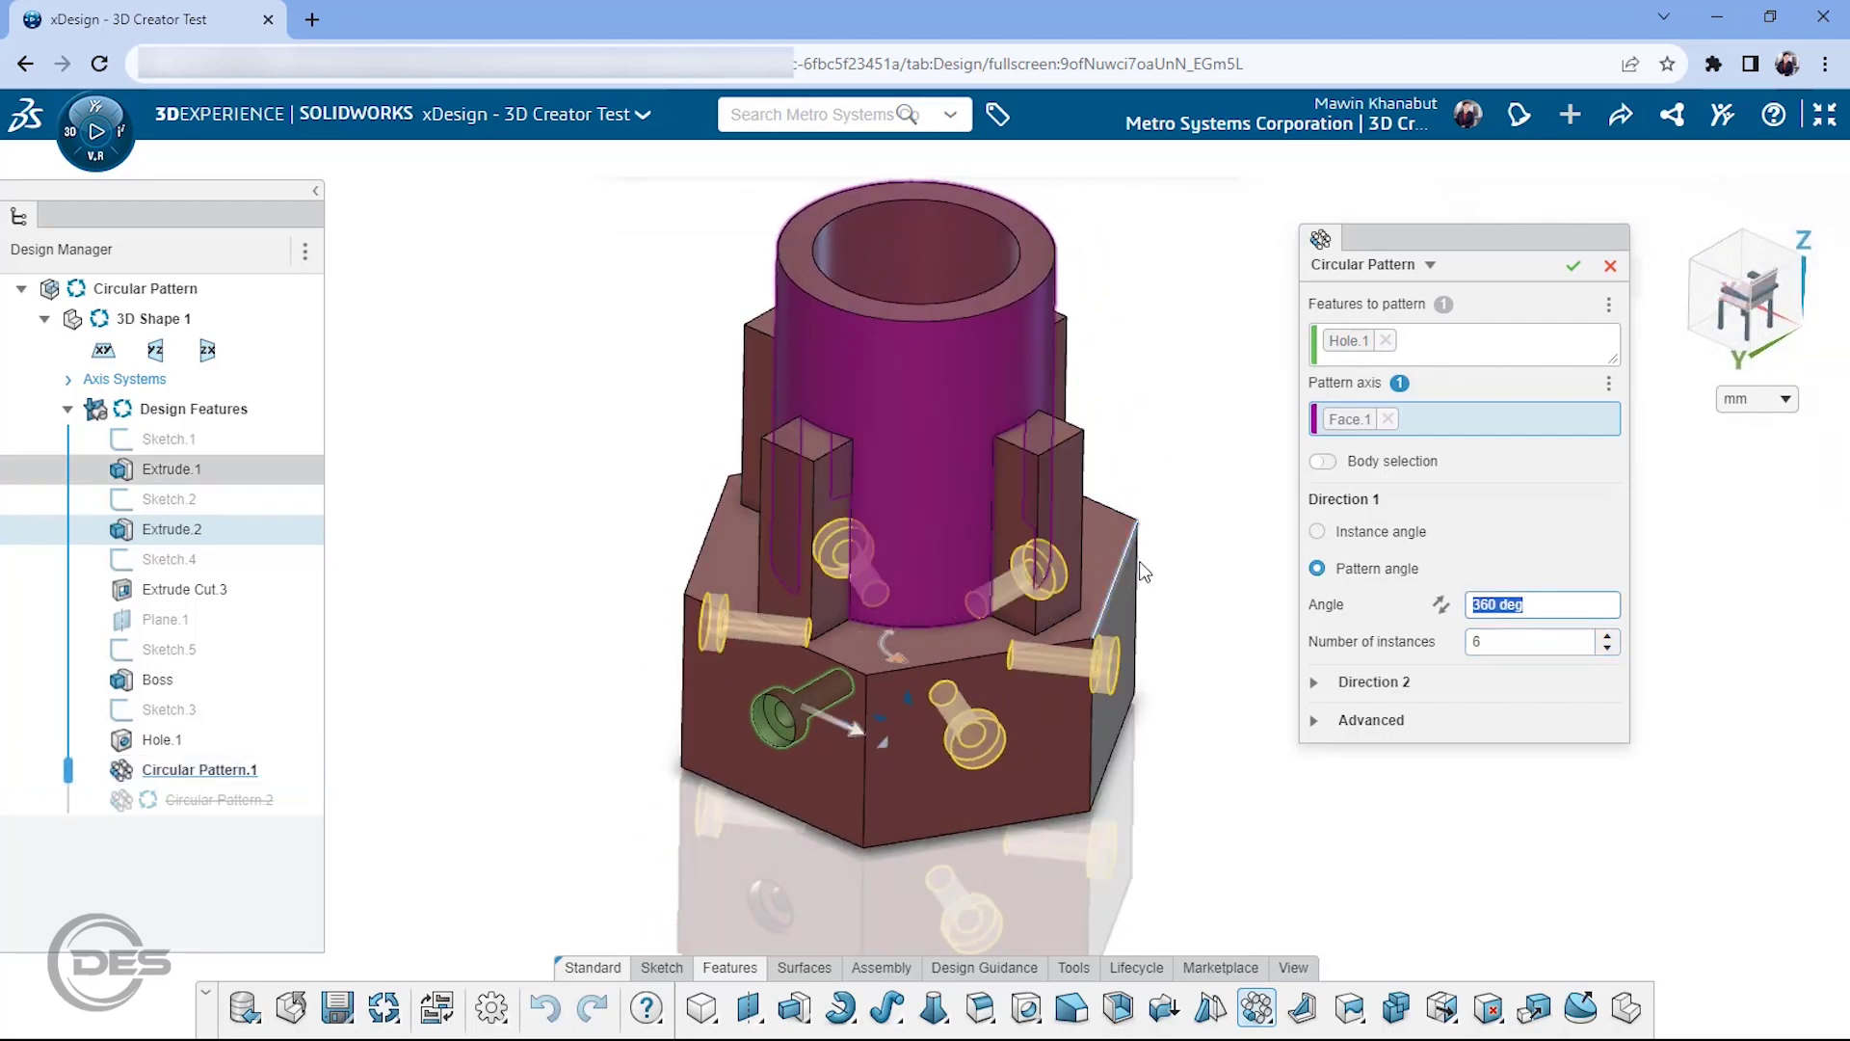
left_click(1573, 267)
mouse_move(1227, 681)
middle_mouse_down()
mouse_move(1002, 625)
mouse_move(826, 627)
mouse_move(784, 656)
mouse_move(999, 611)
mouse_move(1060, 544)
mouse_move(1168, 669)
mouse_move(1226, 703)
mouse_move(1239, 674)
mouse_move(1361, 713)
mouse_move(1313, 710)
middle_mouse_up()
Step: Zoom in on the Mirror Pattern plate with its countersunk hole and slot
scroll(1315, 710, "up", 2)
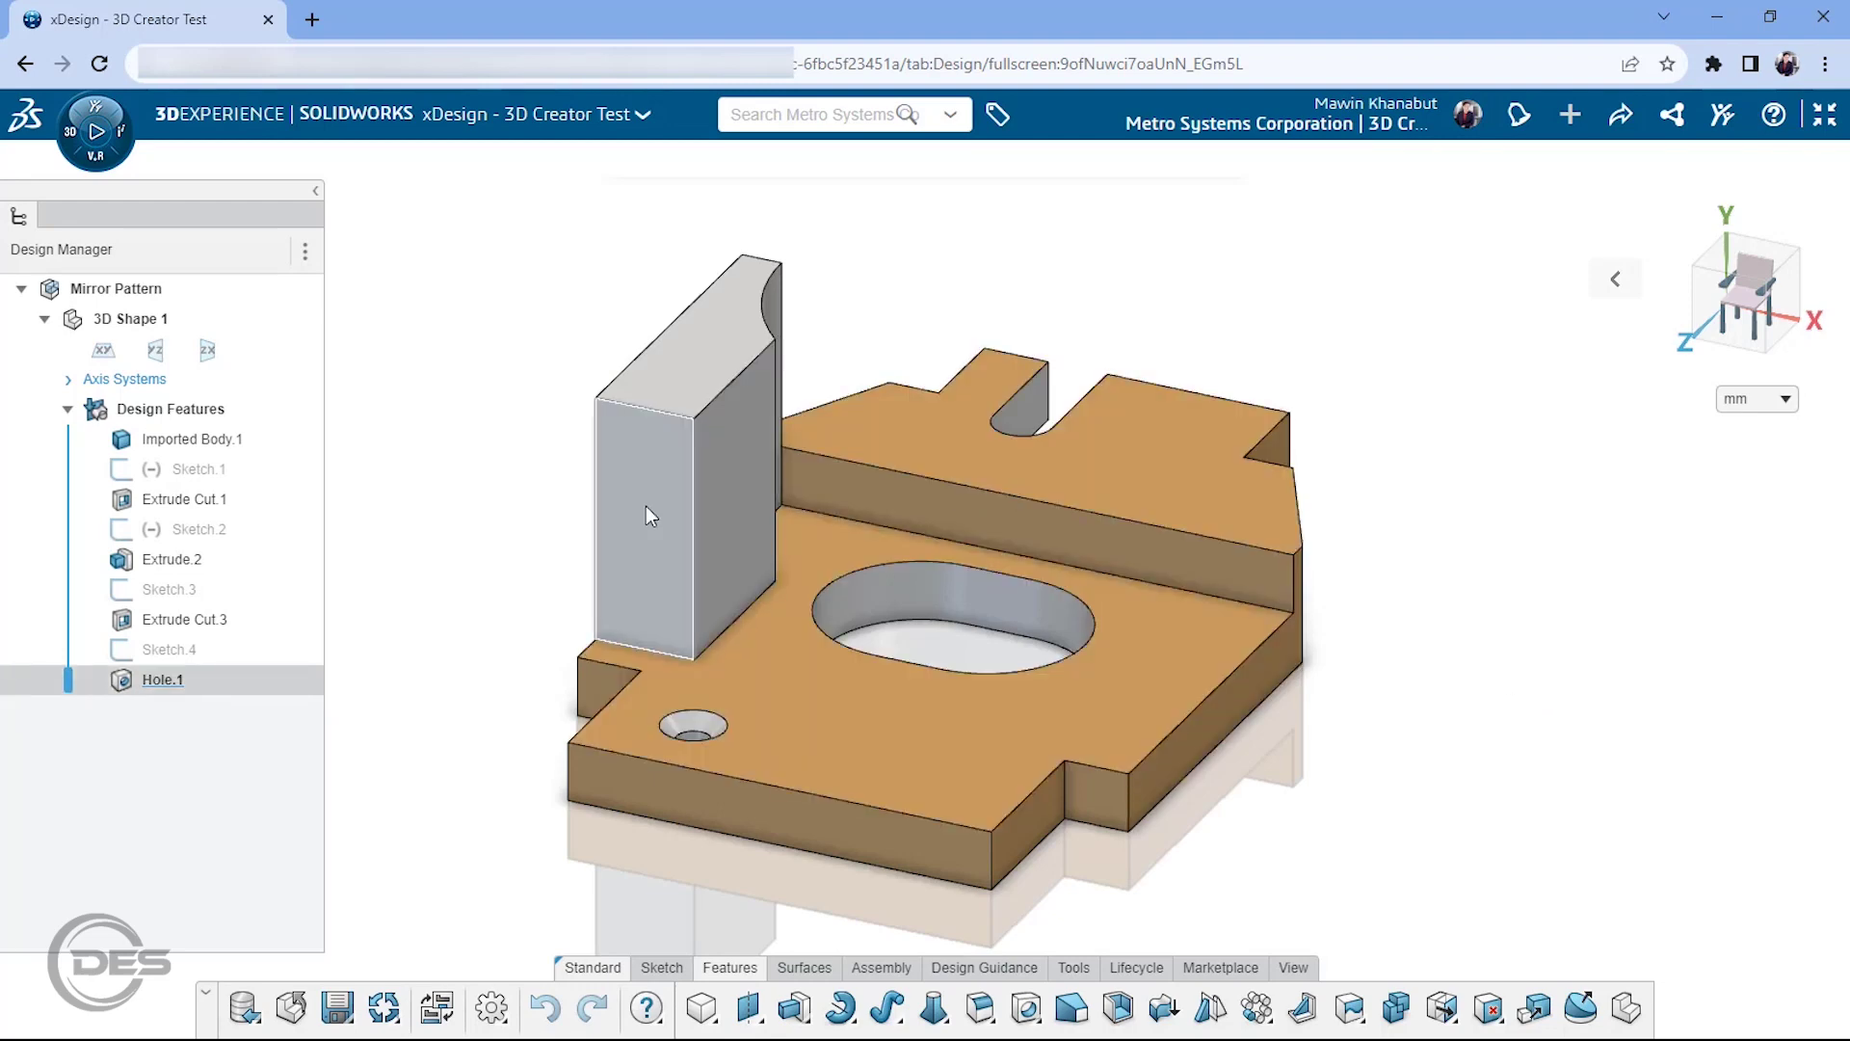
Step: Start Mirror from the Features toolbar and zoom and pan to the countersunk hole
left_click(1456, 1027)
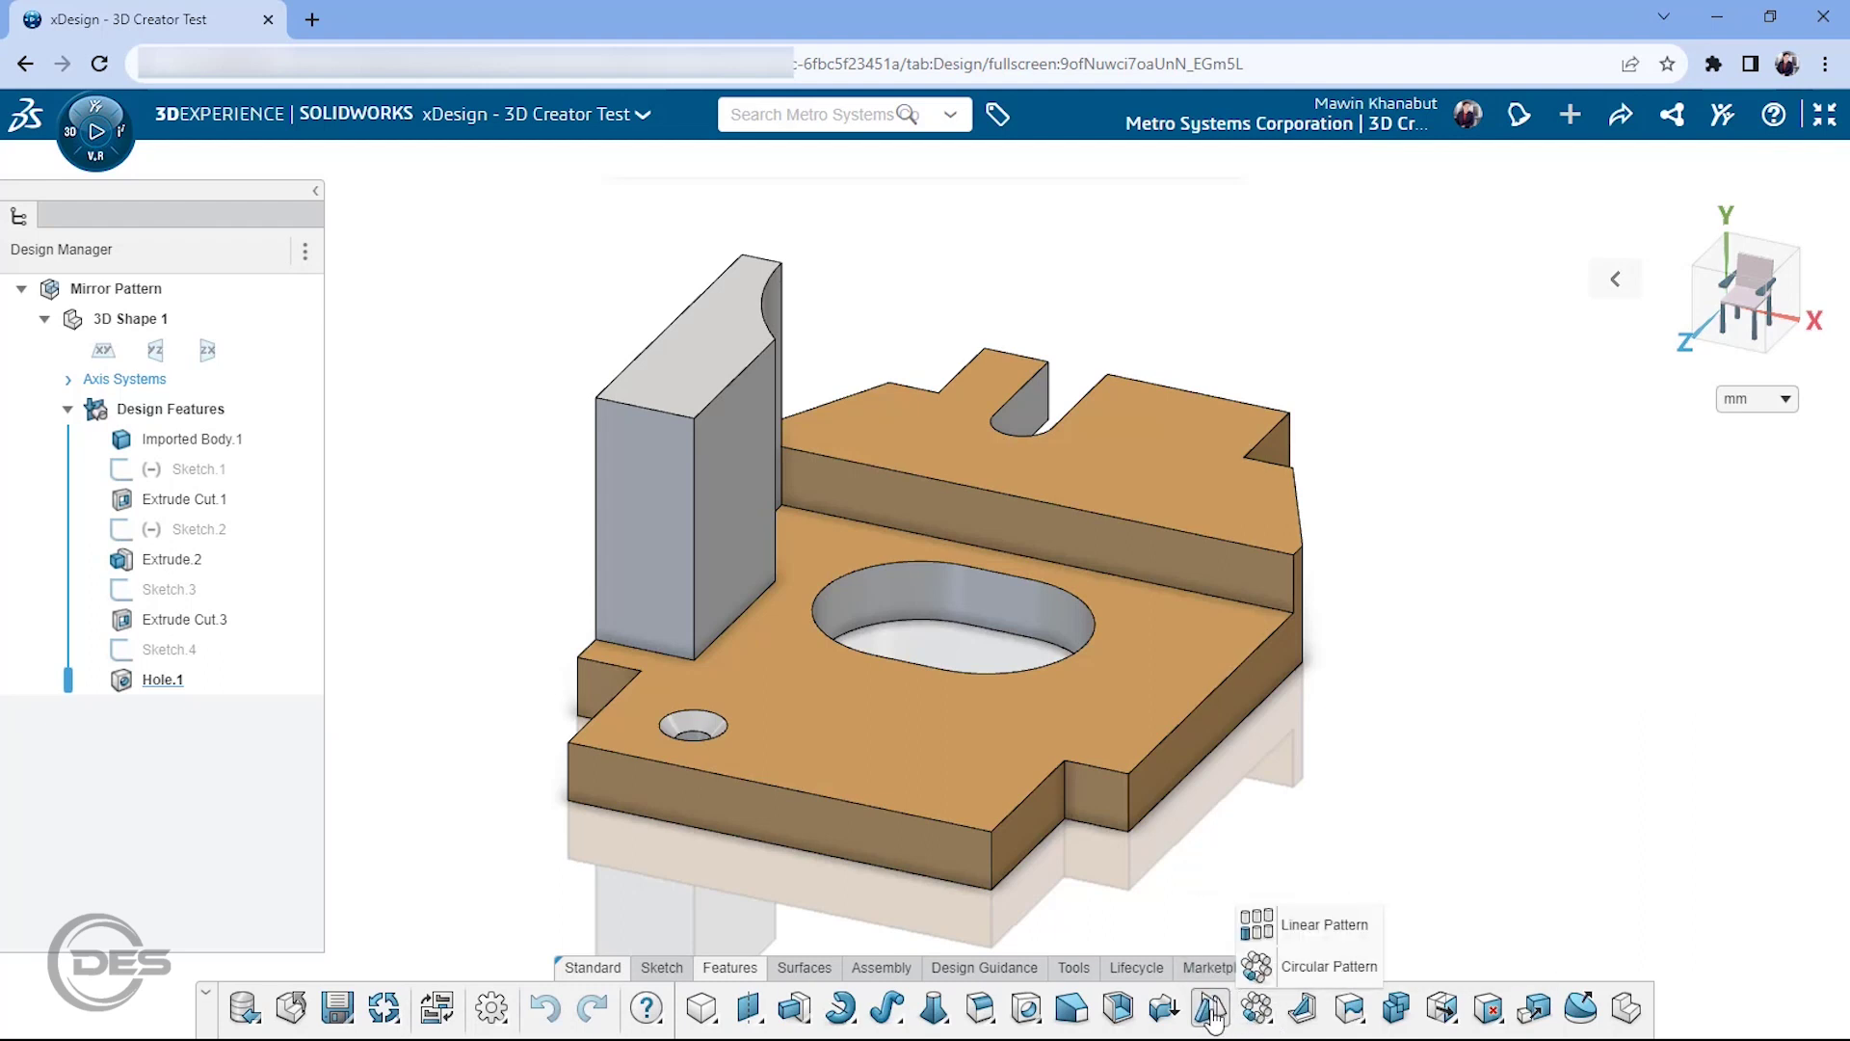
left_click(1211, 1011)
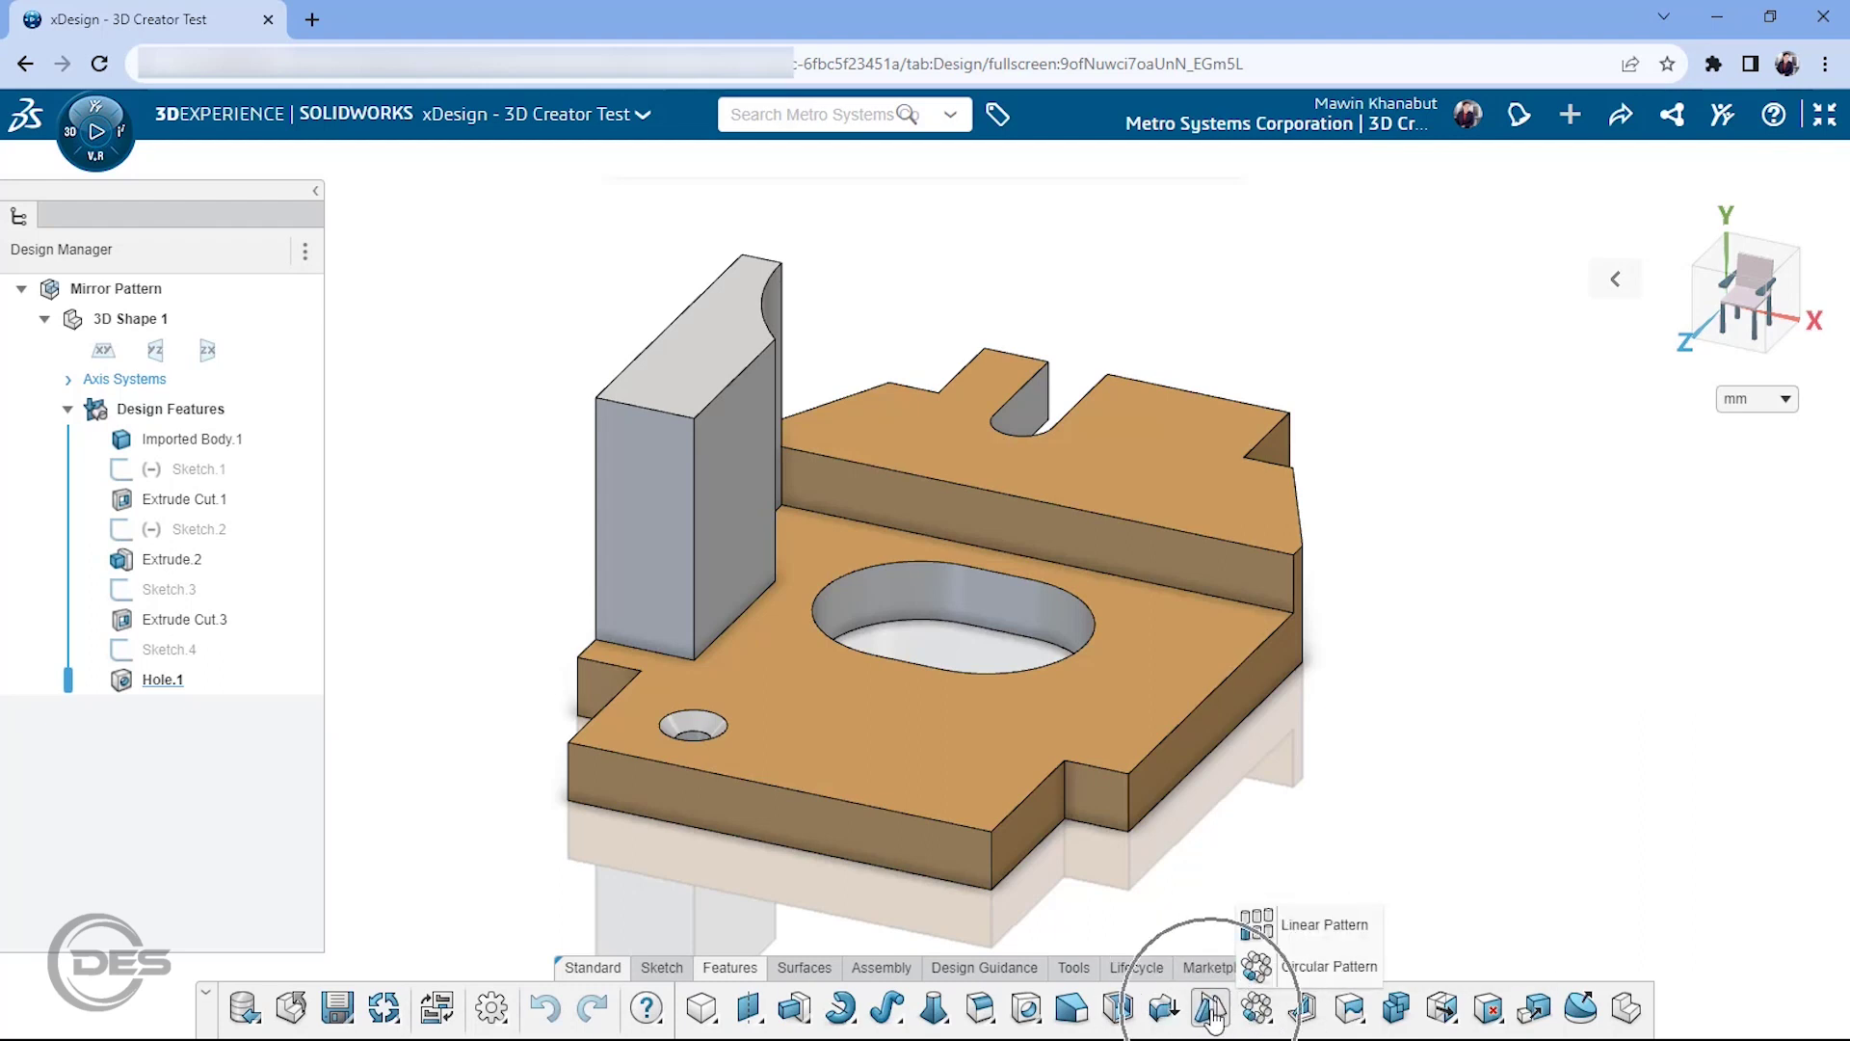
scroll(492, 709, "up", 2)
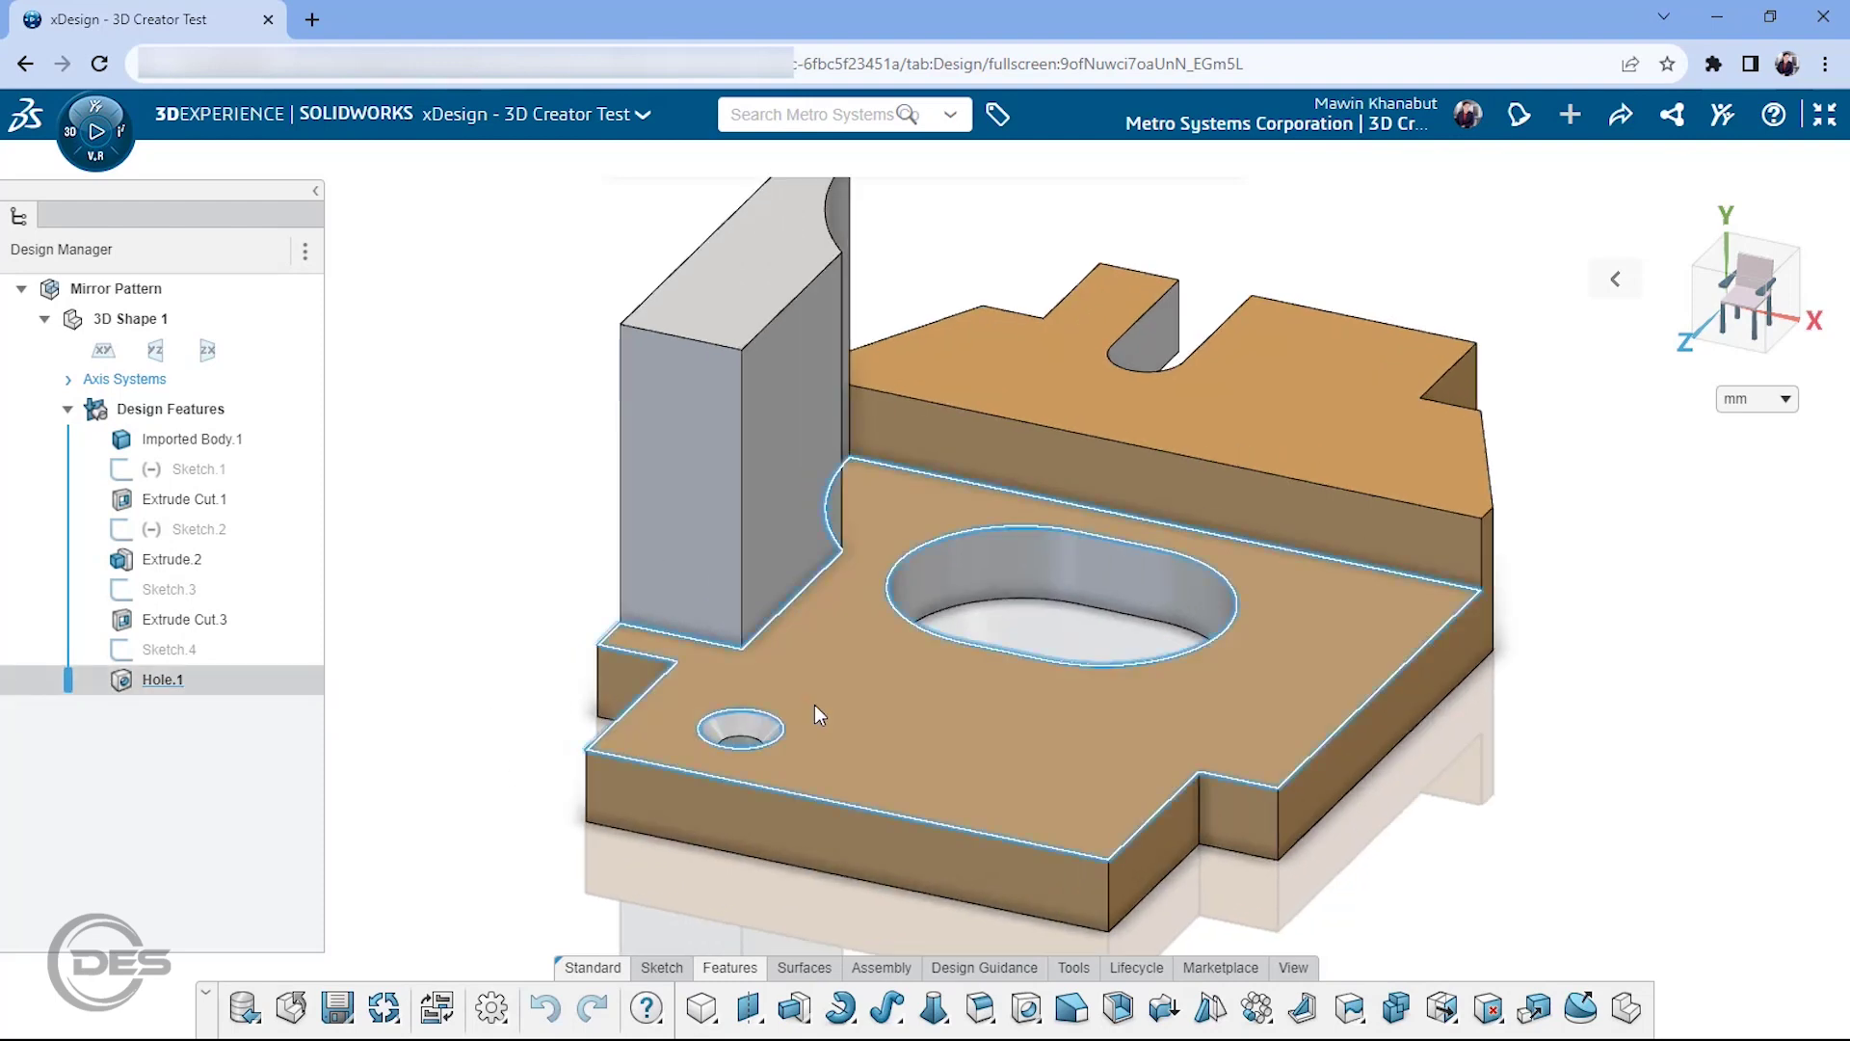
mouse_move(817, 709)
middle_mouse_down()
mouse_move(817, 795)
mouse_move(761, 744)
middle_mouse_up()
scroll(742, 754, "up", 2)
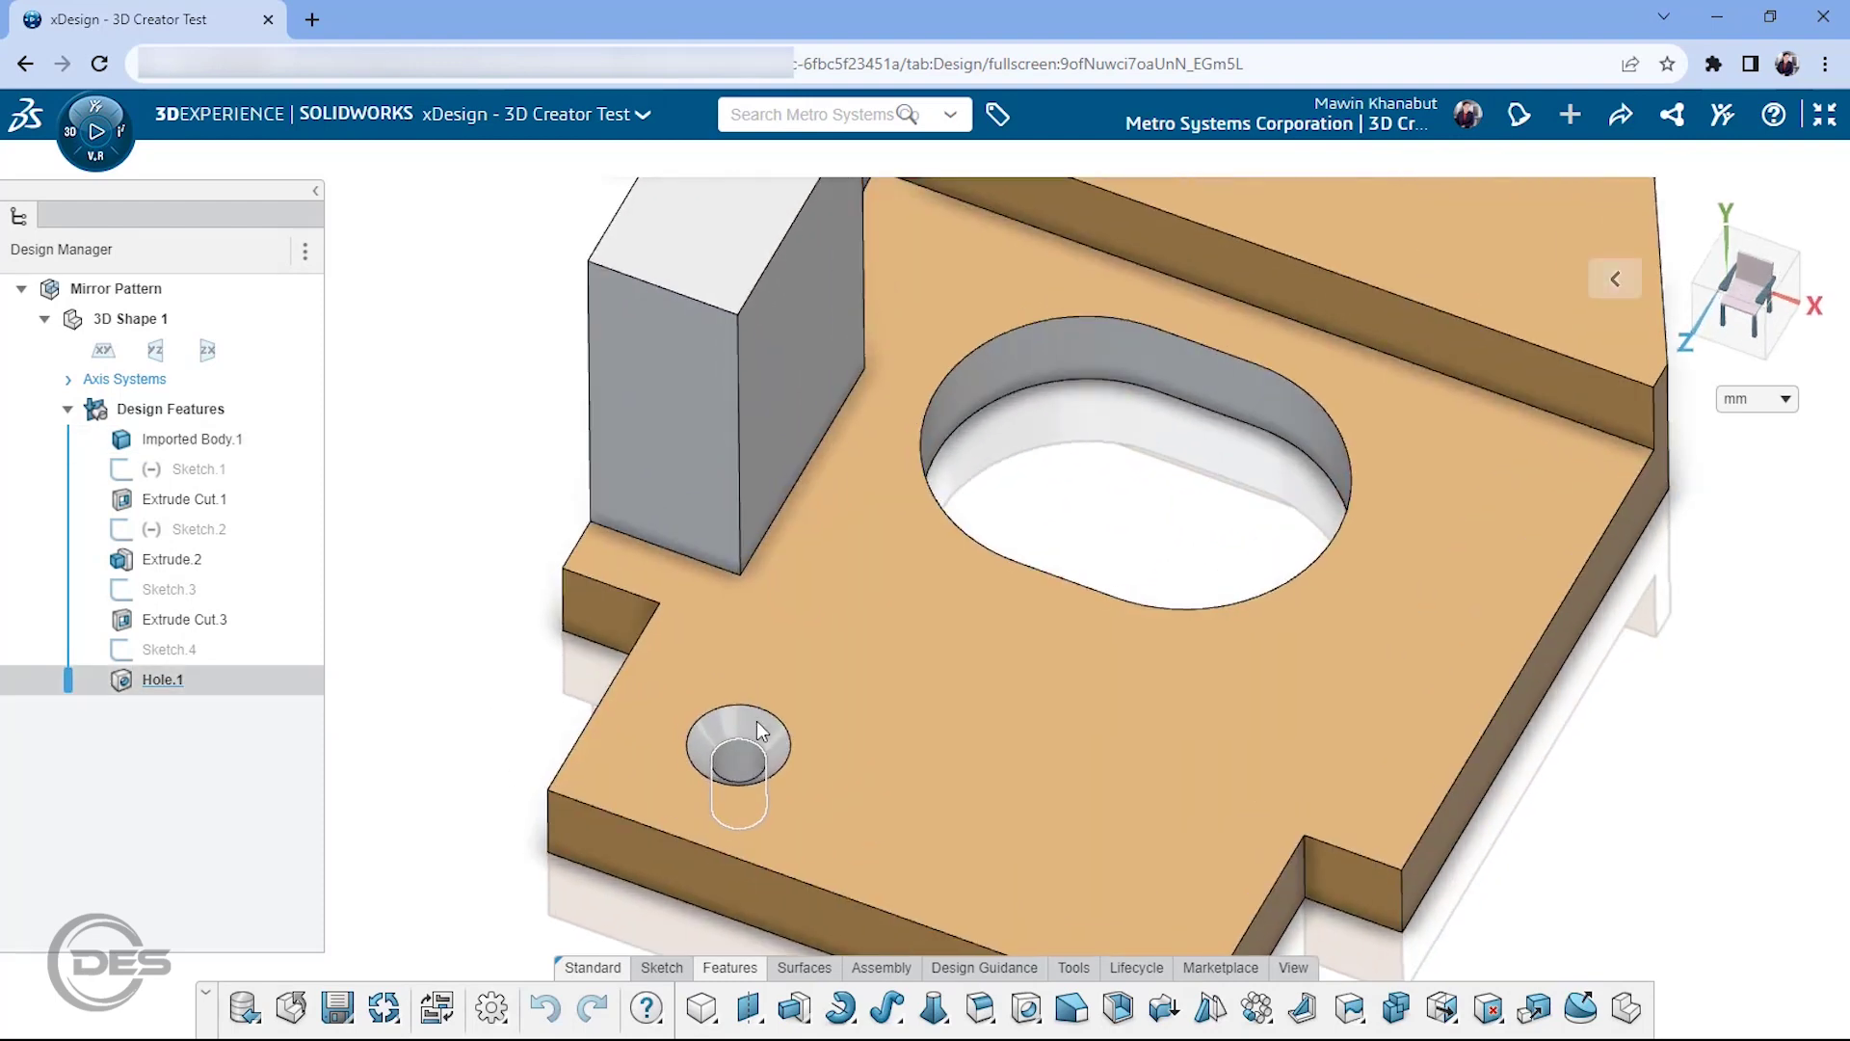
middle_click_drag(1012, 807, 959, 709, "ctrl")
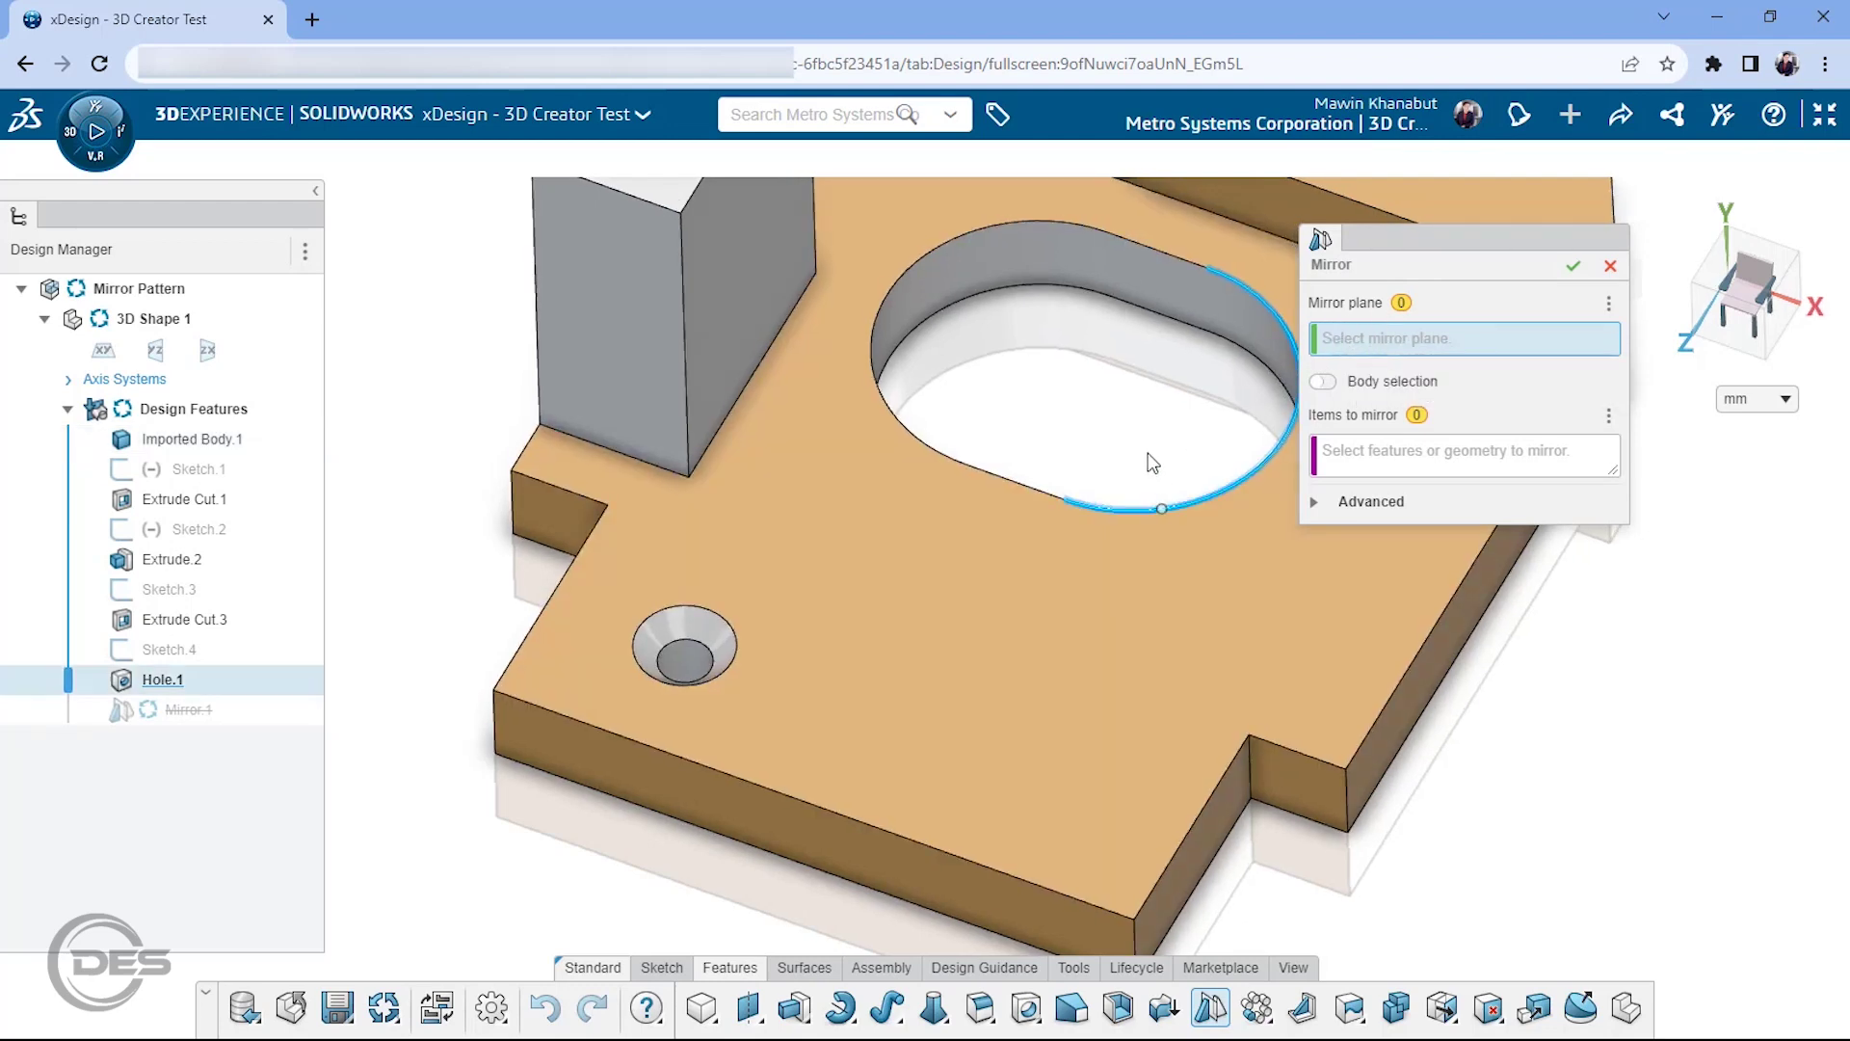
Step: Mirror Hole.1 across the yz plane and confirm with Enter
mouse_move(1156, 455)
middle_mouse_down()
mouse_move(1137, 396)
mouse_move(1067, 462)
middle_mouse_up()
scroll(1066, 463, "up", 3)
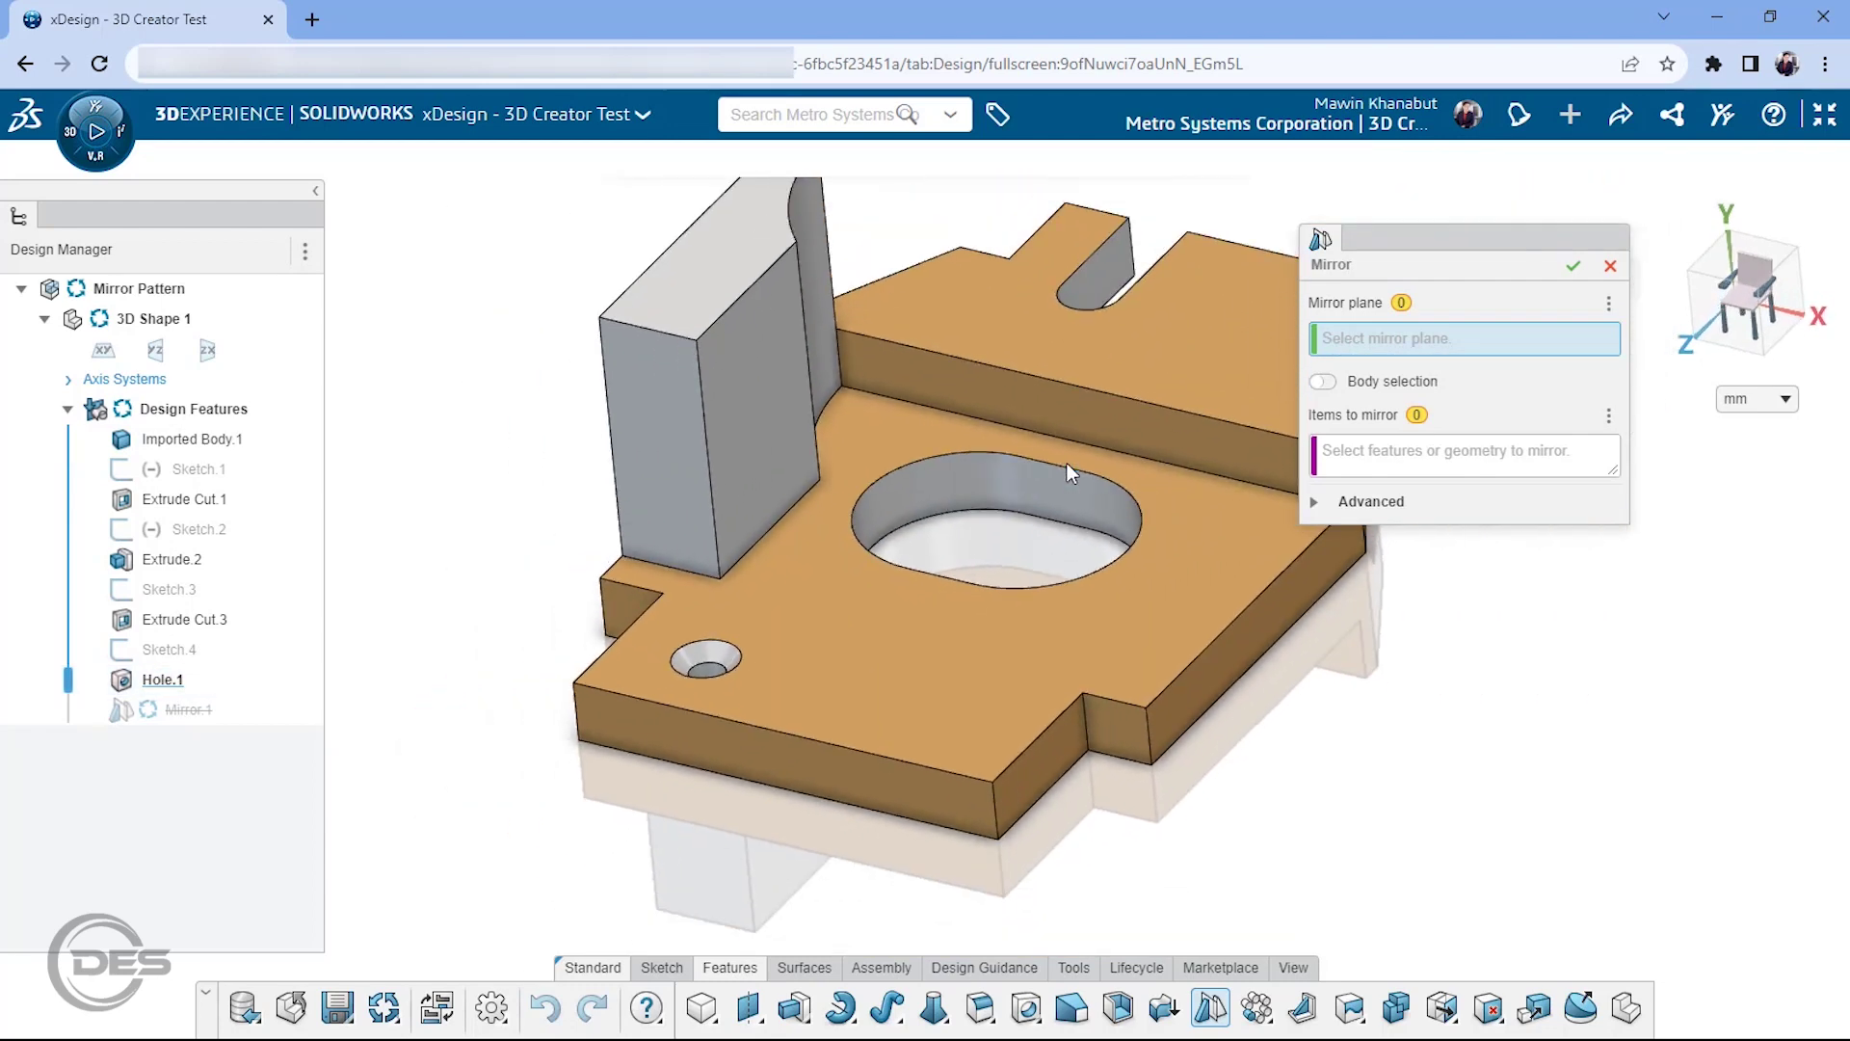
left_click(155, 350)
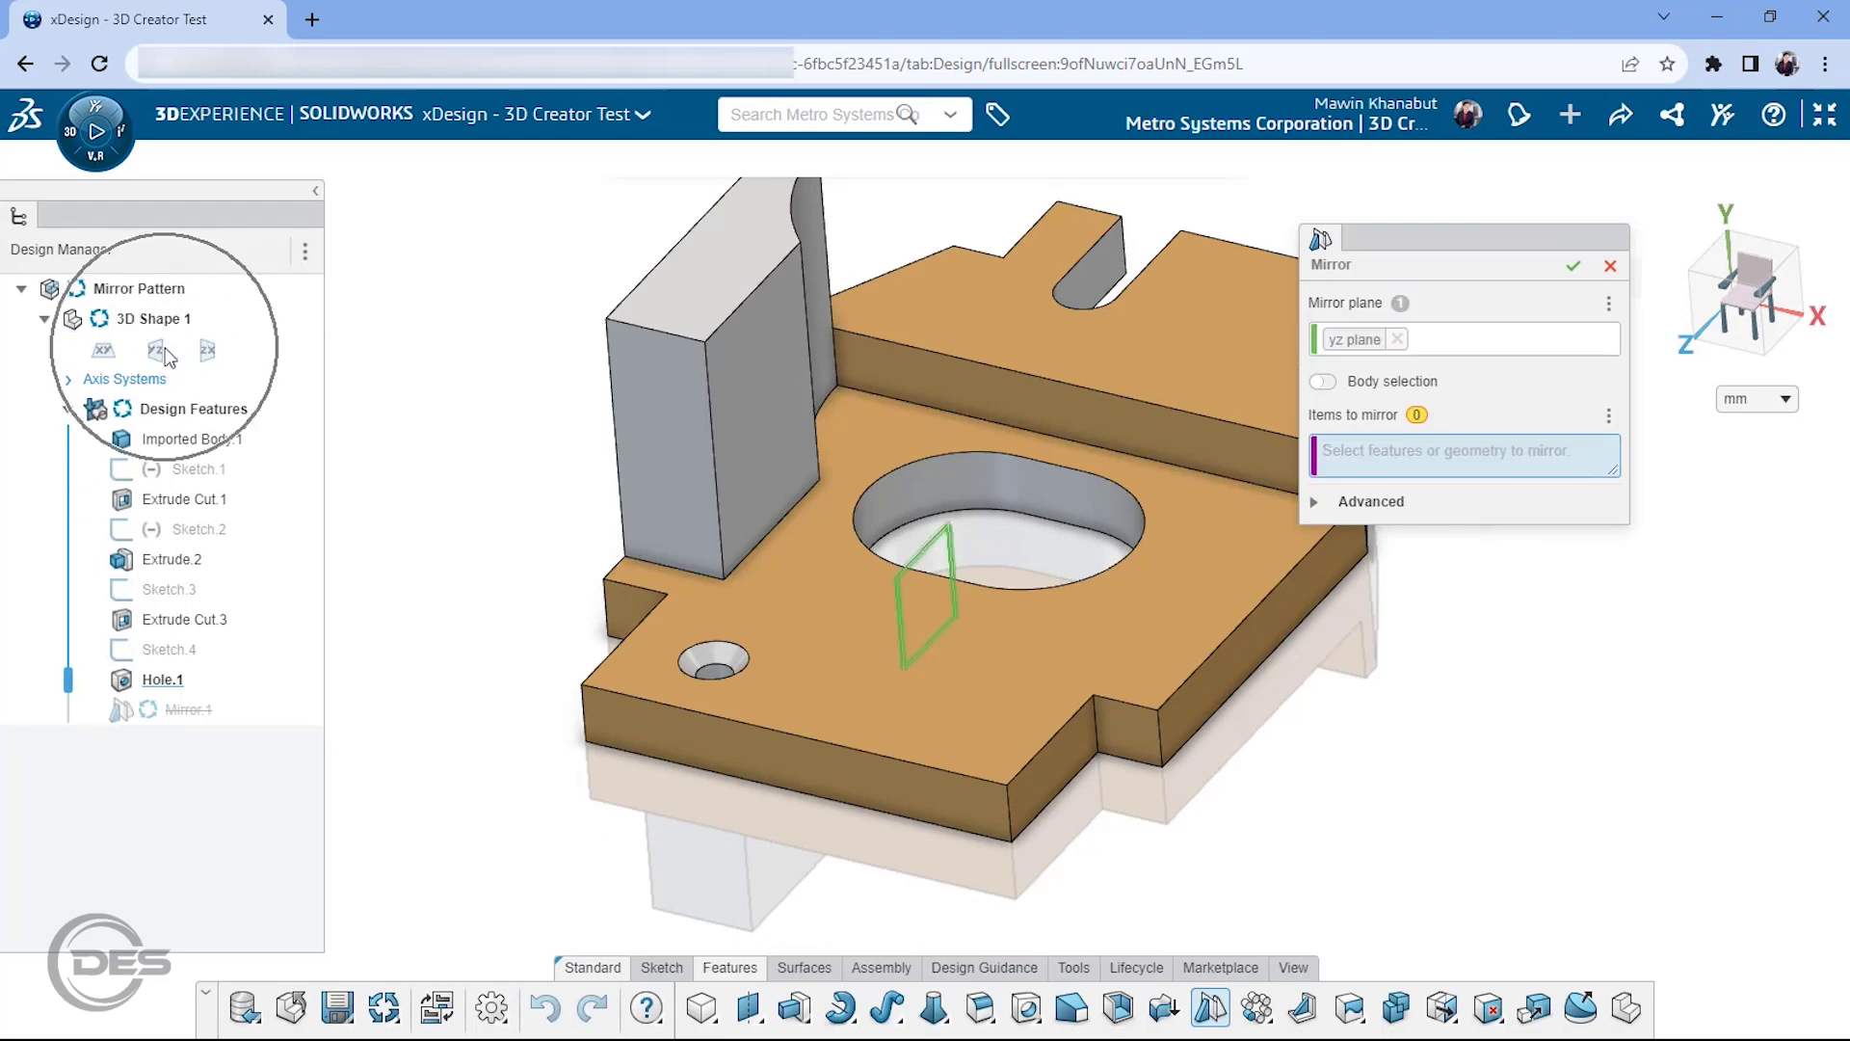
middle_click_drag(1028, 528, 1006, 638)
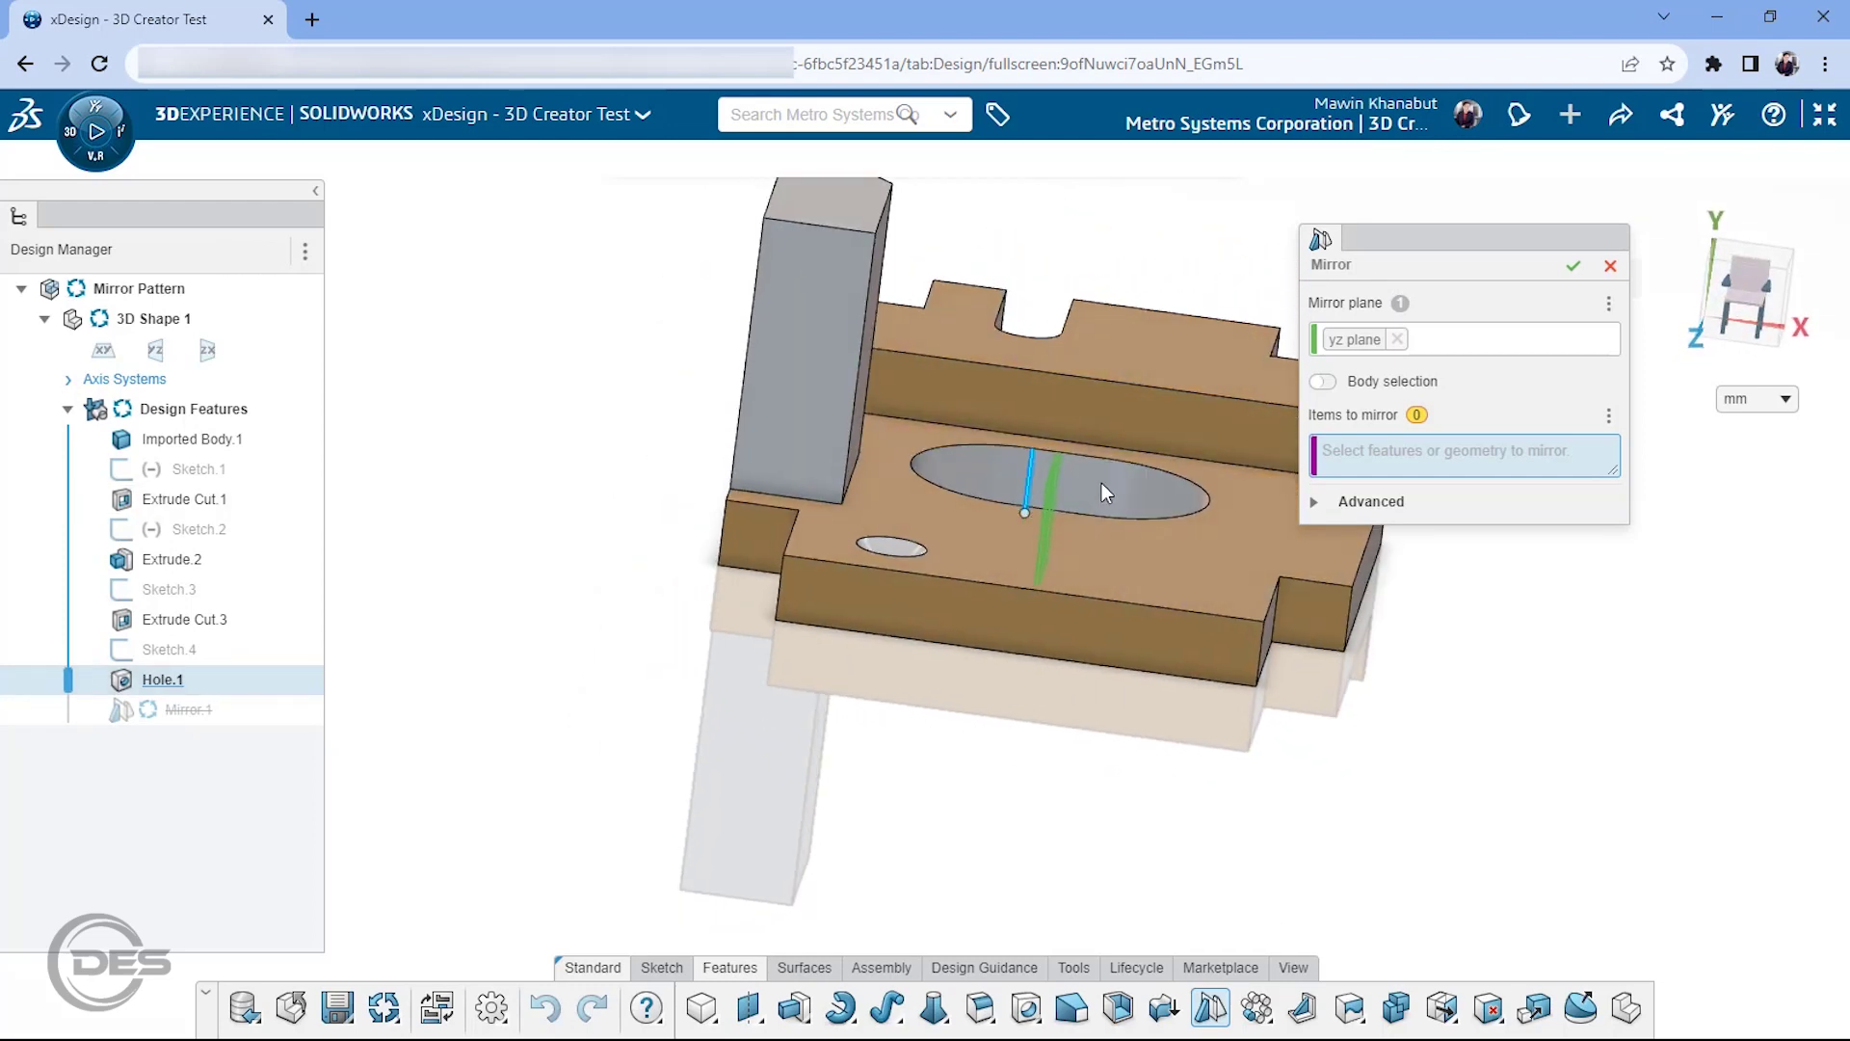
middle_click_drag(1114, 432, 973, 649)
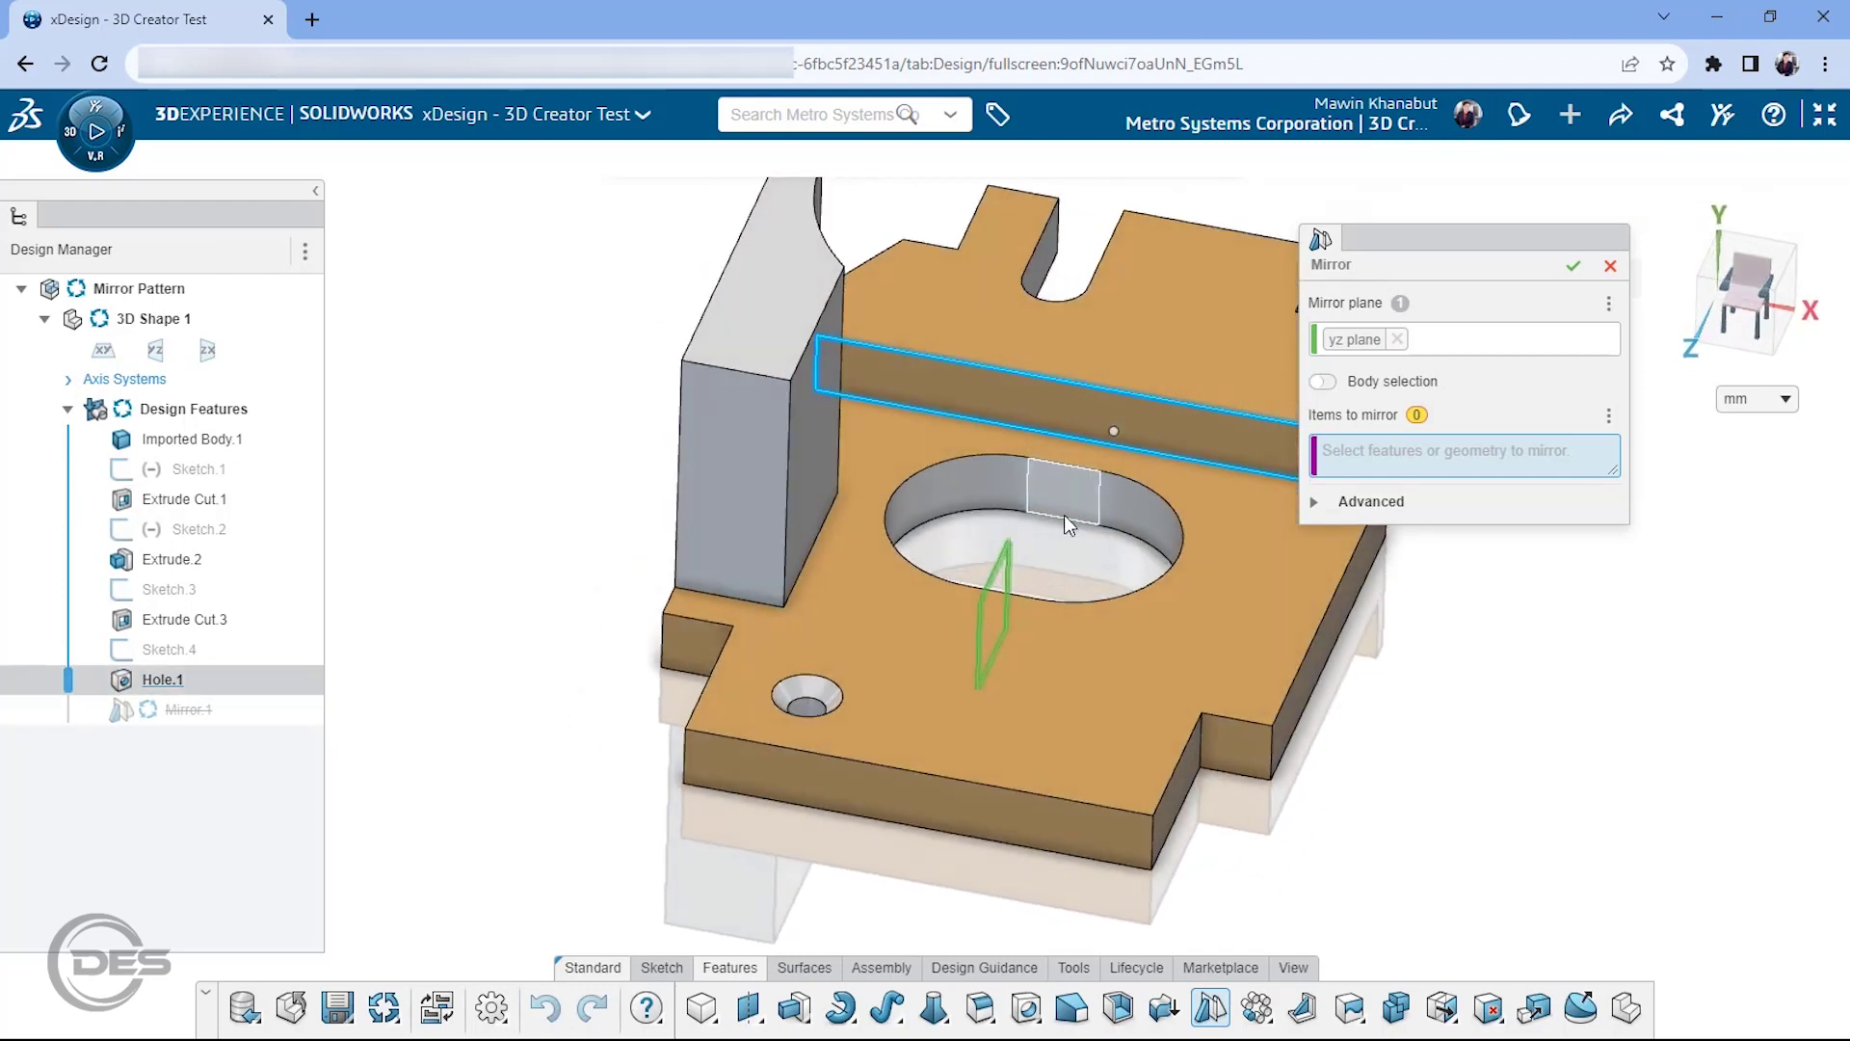
scroll(973, 650, "down", 2)
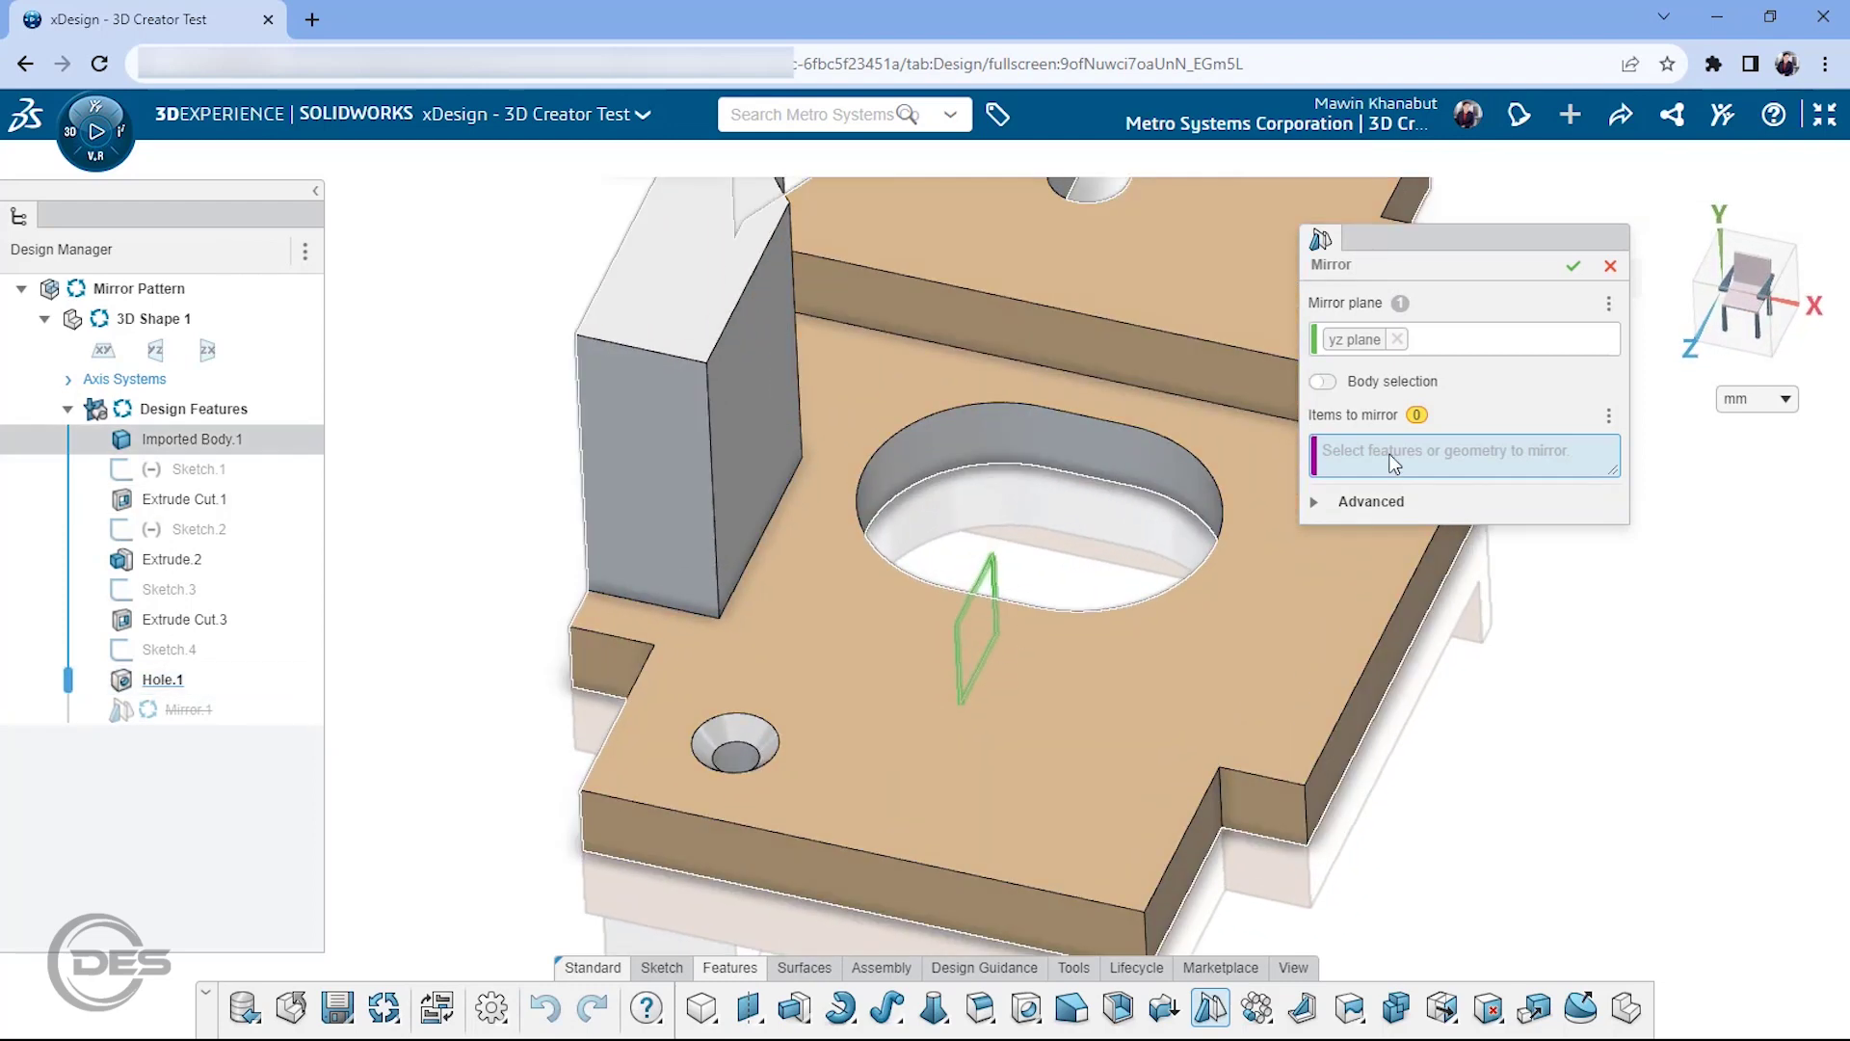
scroll(931, 683, "down", 2)
scroll(813, 753, "down", 1)
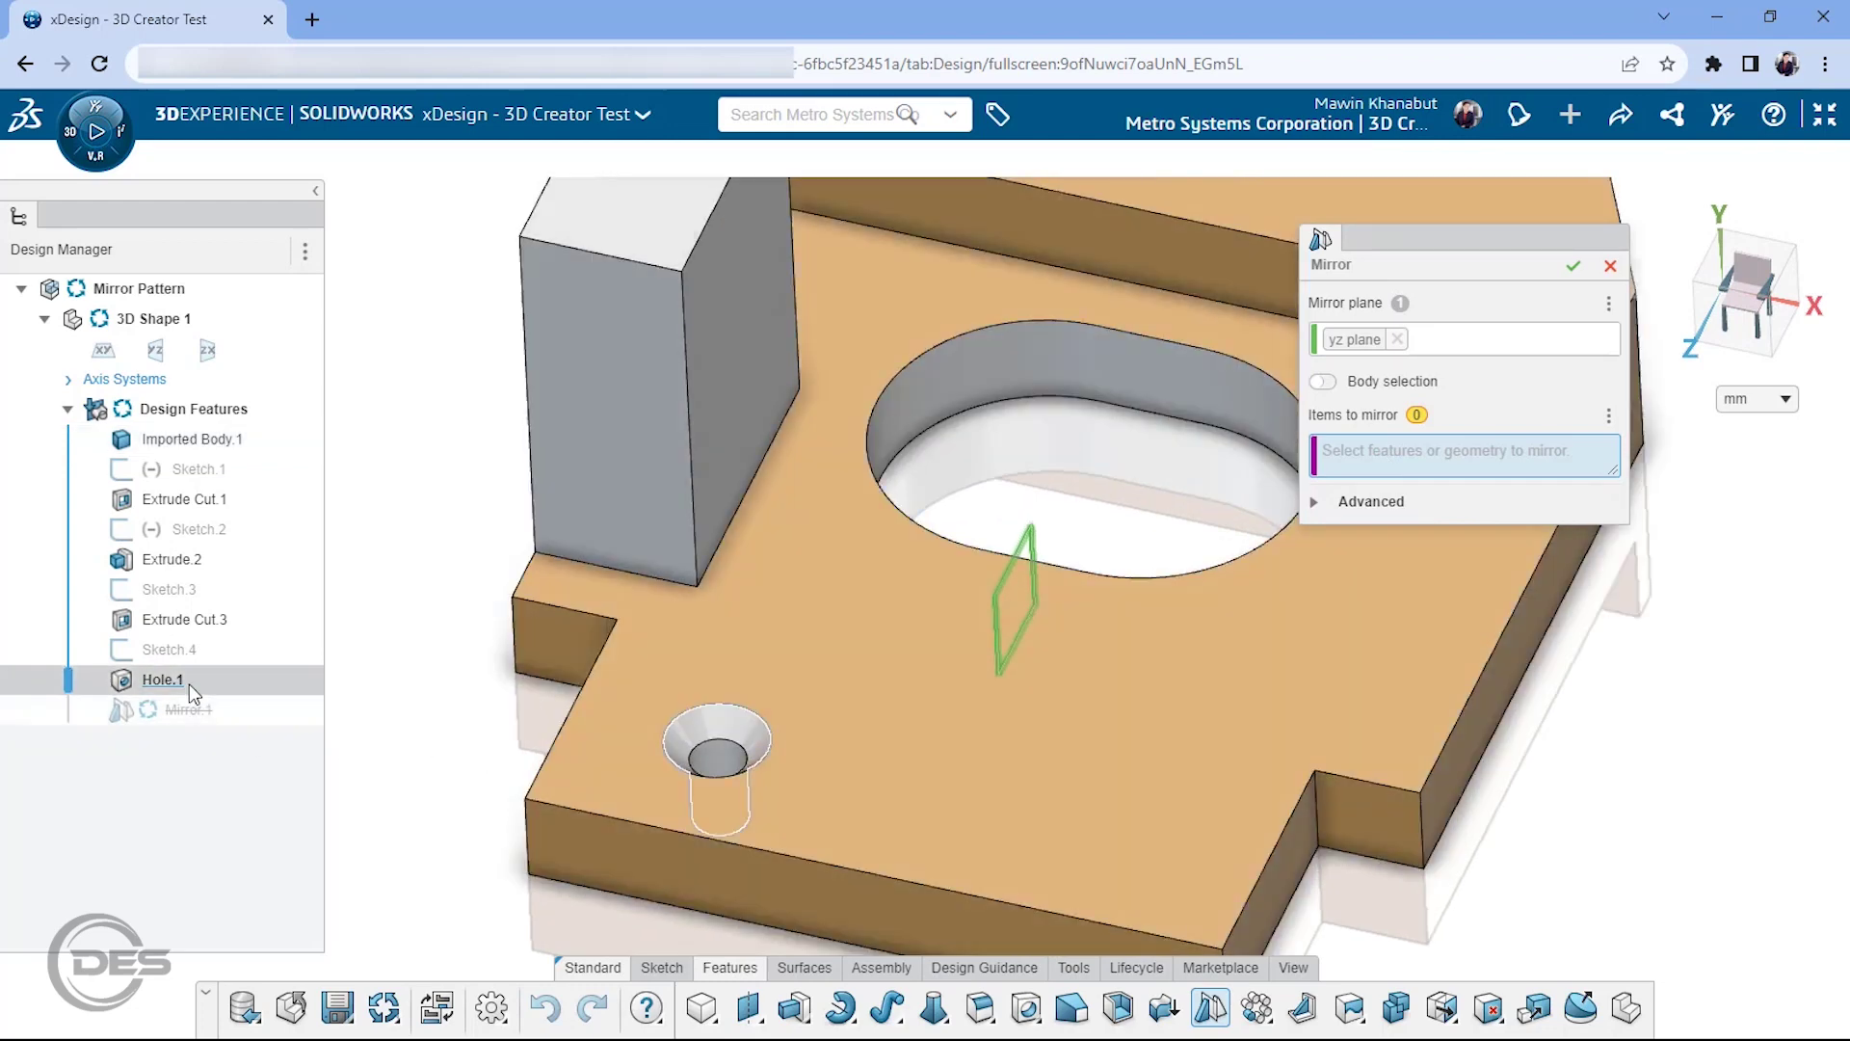
left_click(189, 684)
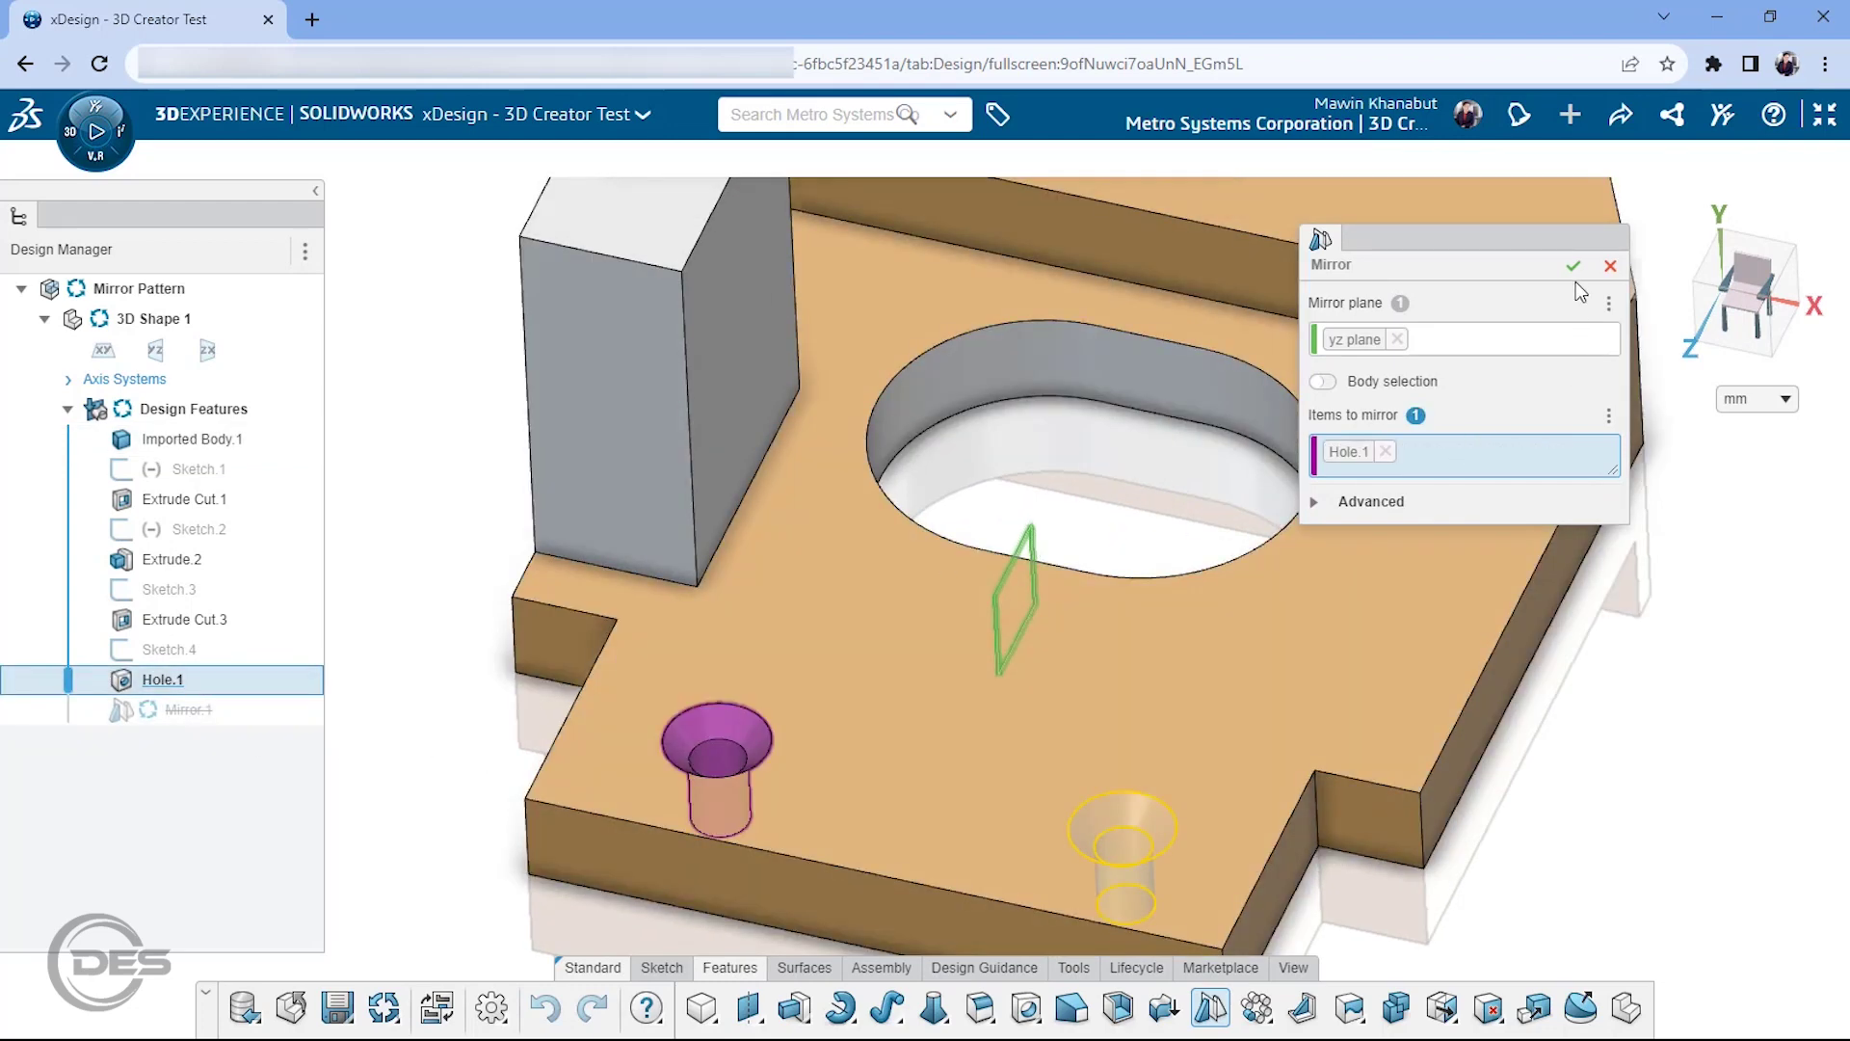
key("Return")
scroll(993, 755, "up", 1)
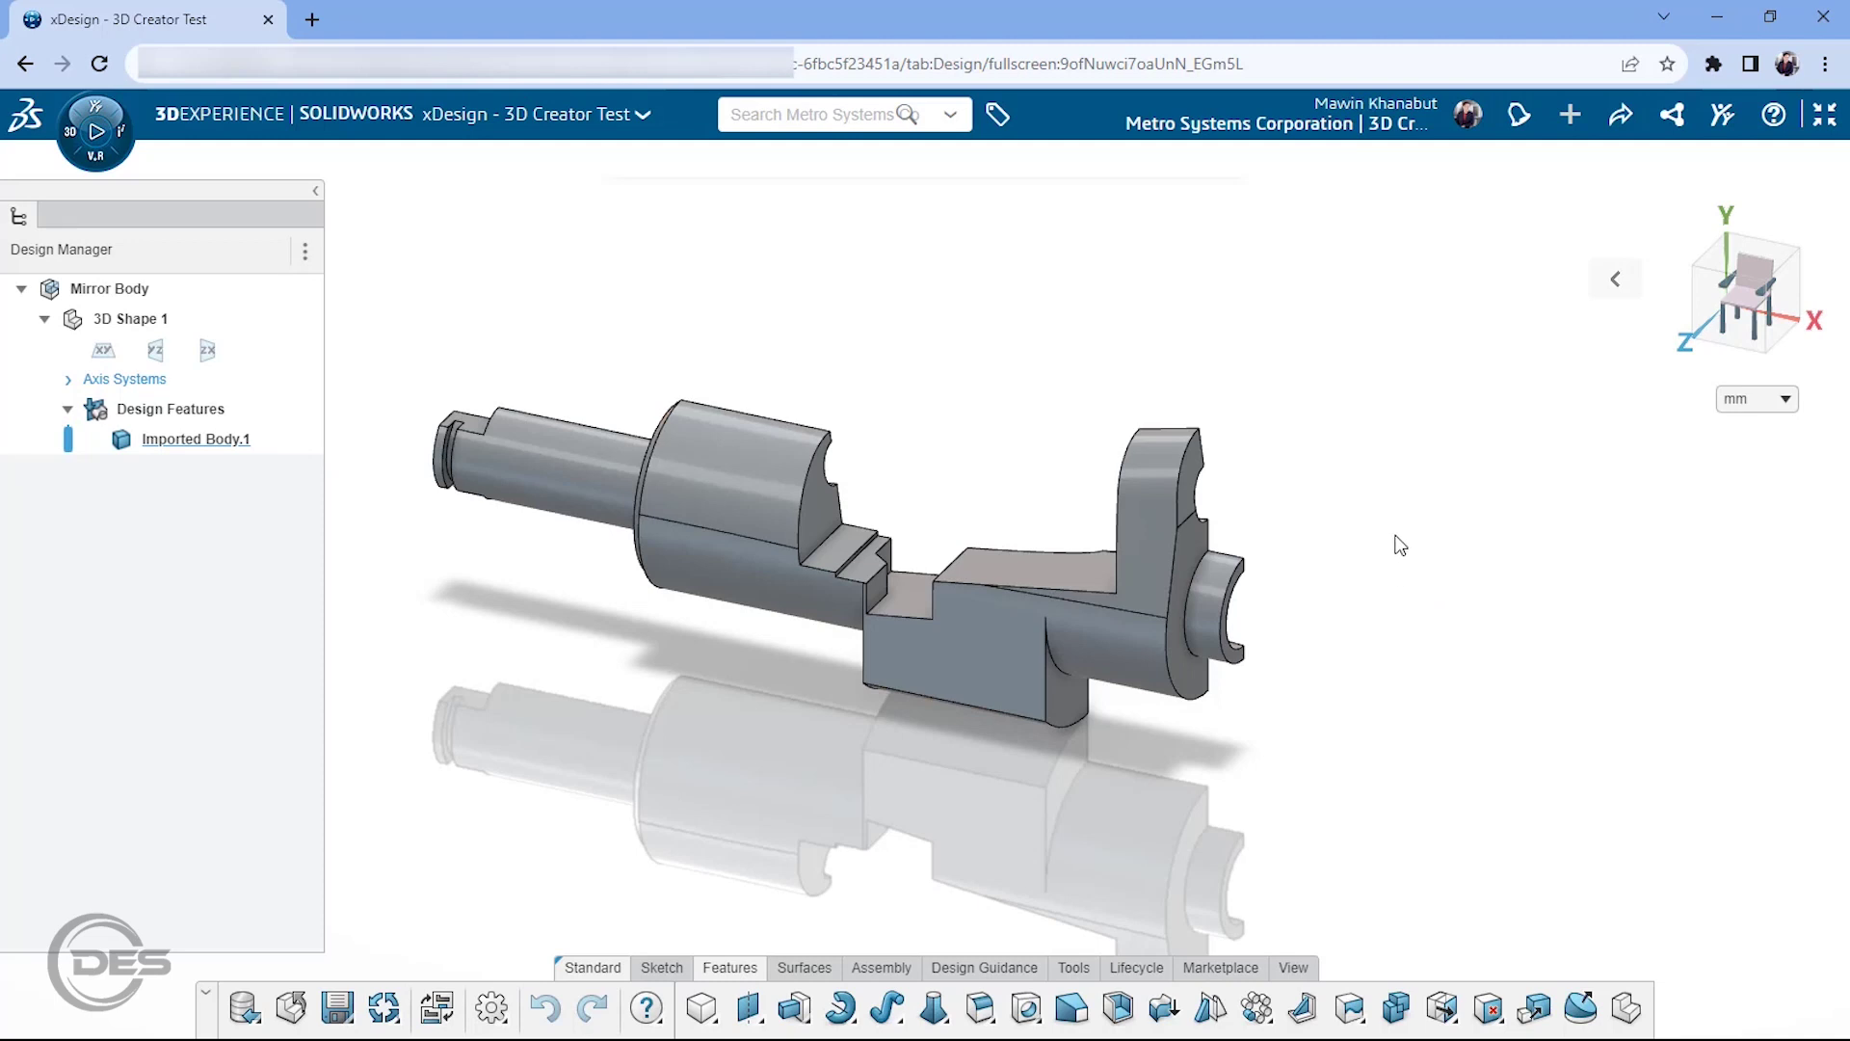
Step: Orbit the Mirror Body shaft part and start the Mirror command
left_click(981, 501)
mouse_move(980, 501)
middle_mouse_down()
mouse_move(570, 516)
mouse_move(582, 582)
mouse_move(709, 636)
mouse_move(793, 578)
mouse_move(934, 549)
mouse_move(906, 588)
mouse_move(1008, 542)
mouse_move(993, 615)
mouse_move(769, 583)
mouse_move(909, 638)
mouse_move(1010, 526)
mouse_move(1010, 611)
mouse_move(896, 611)
mouse_move(1015, 611)
middle_mouse_up()
scroll(992, 584, "up", 1)
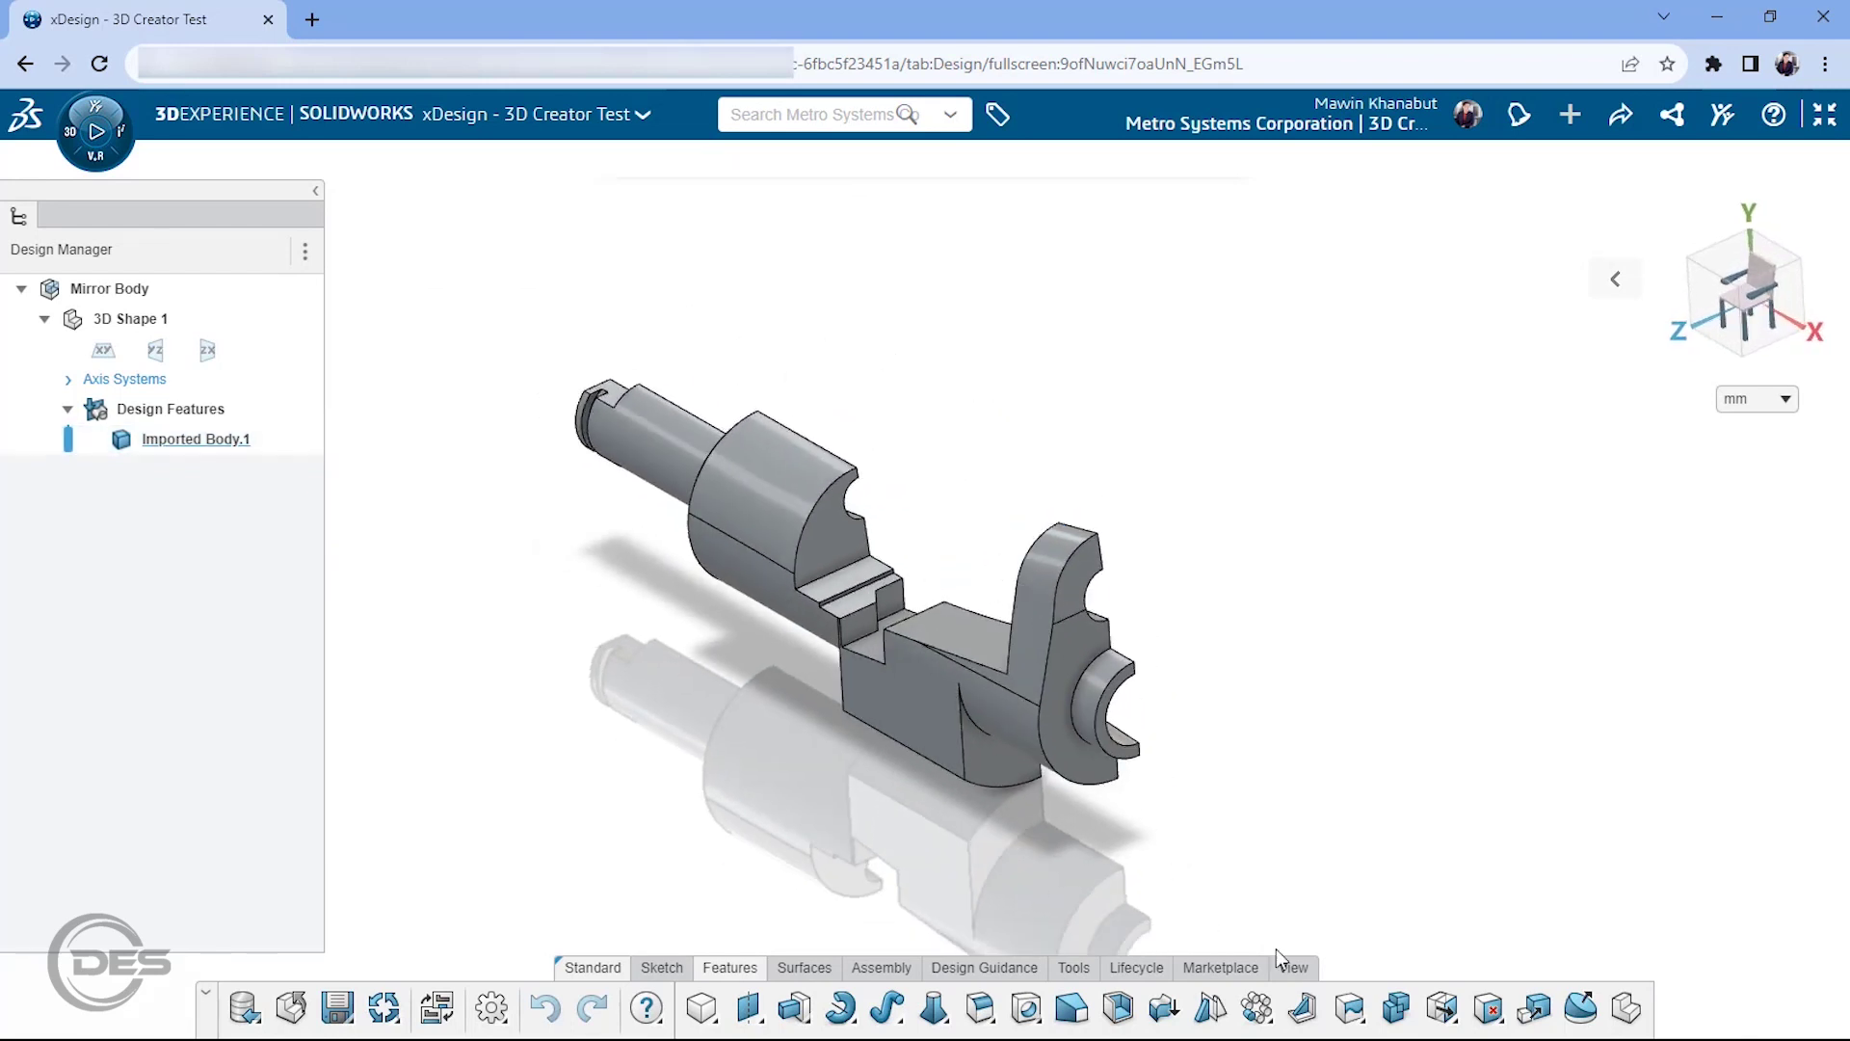
left_click(1213, 1008)
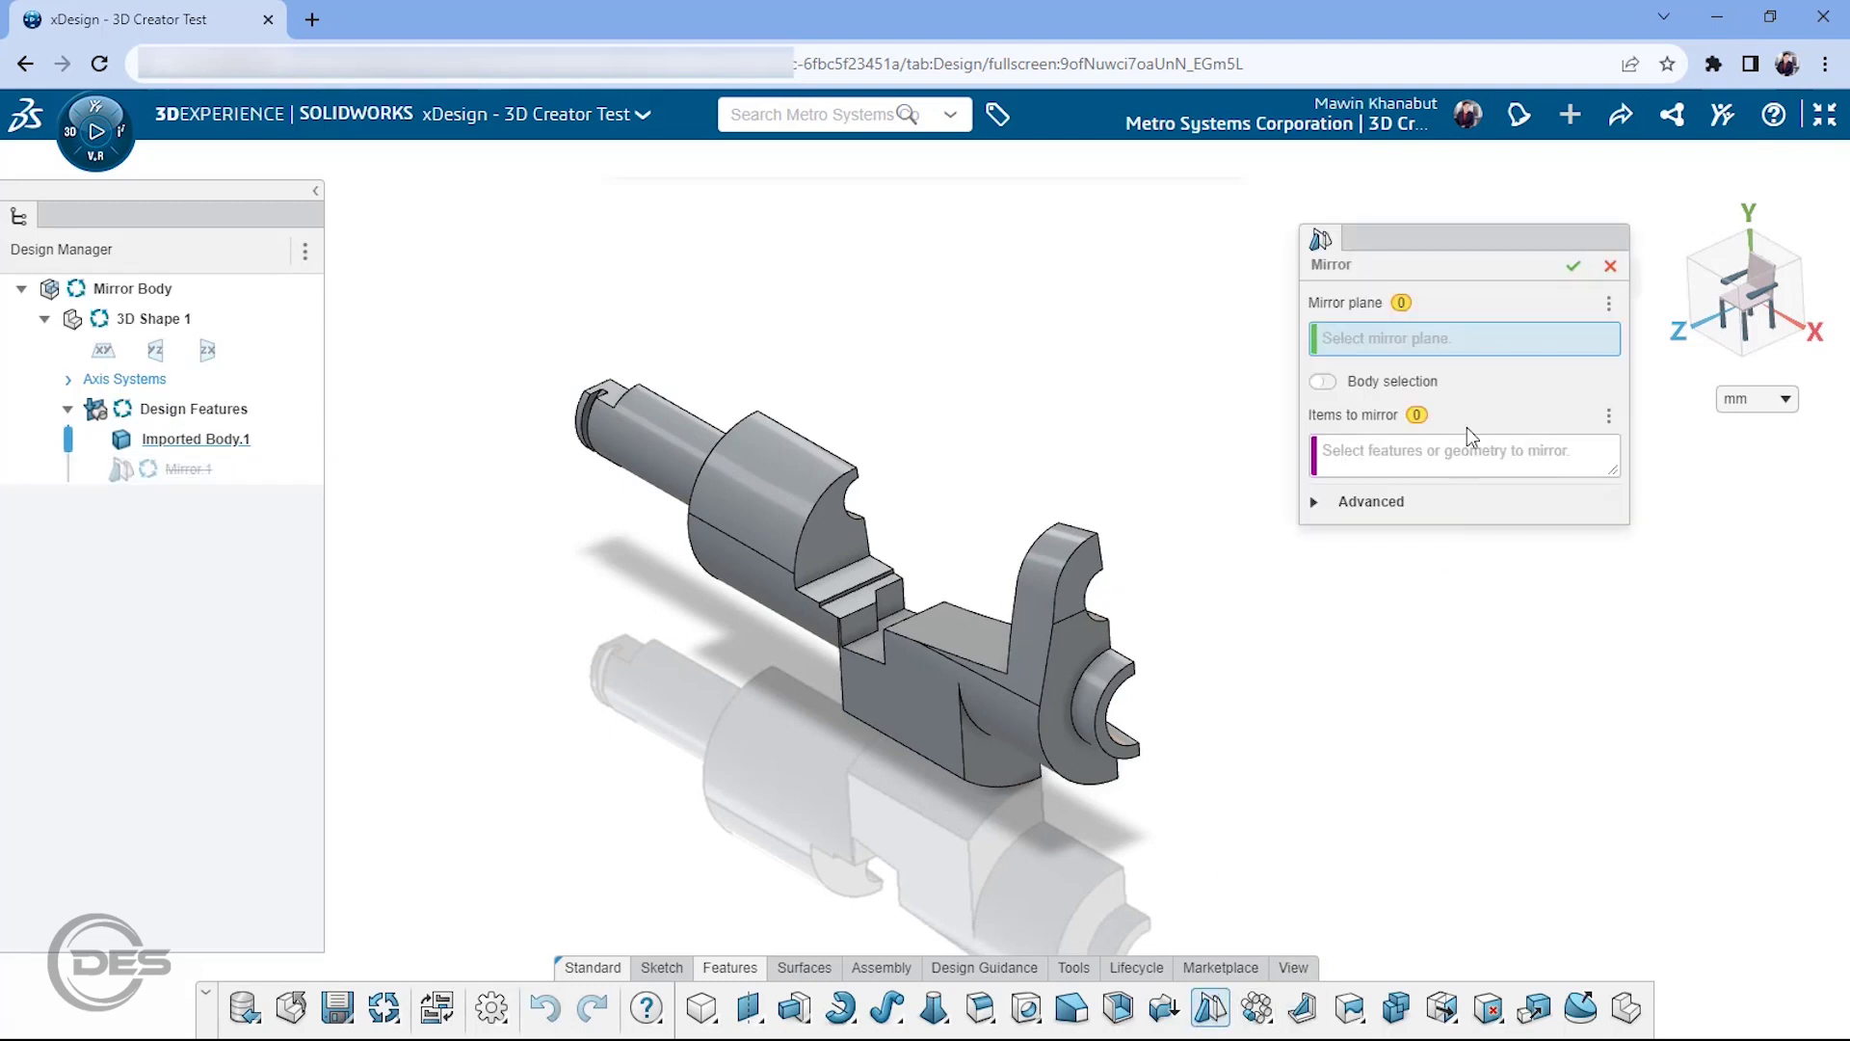
Step: Mirror Body 1 across the large flat face using body selection, then inspect the full shaft
middle_click_drag(1164, 521, 956, 625)
scroll(956, 625, "down", 2)
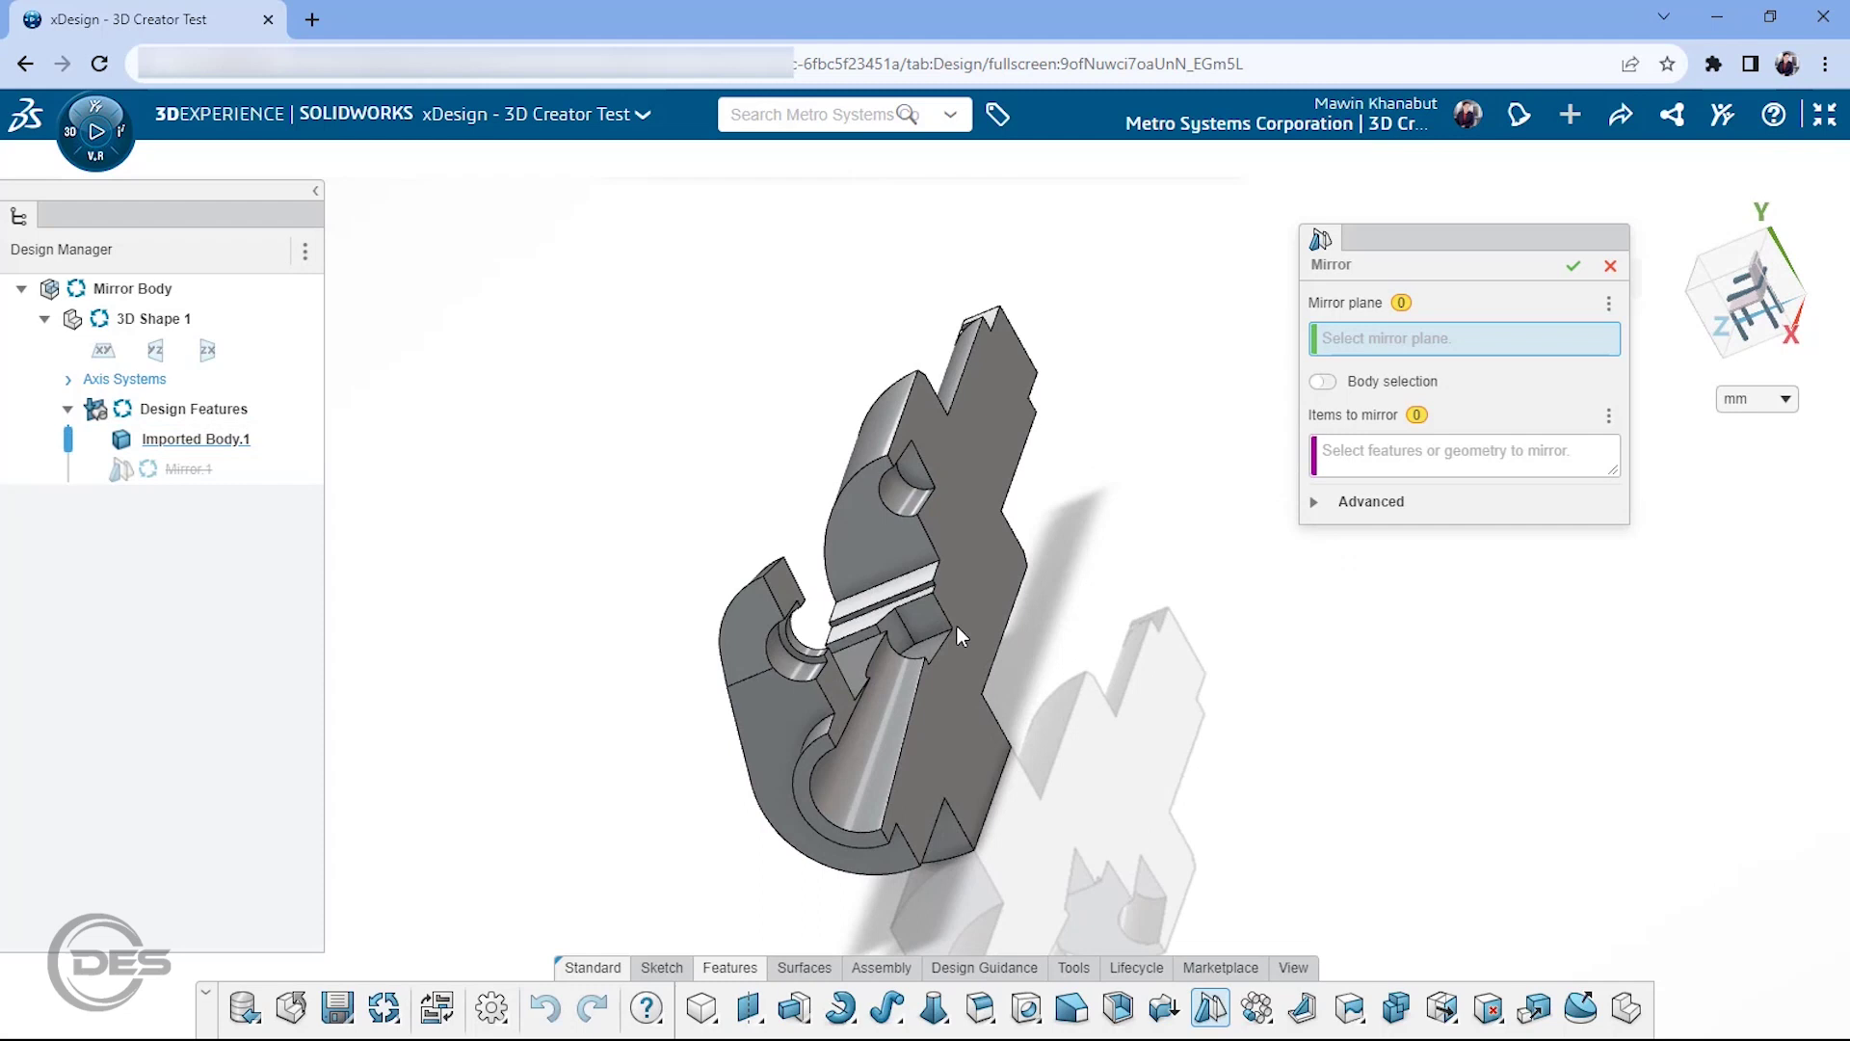
left_click(960, 528)
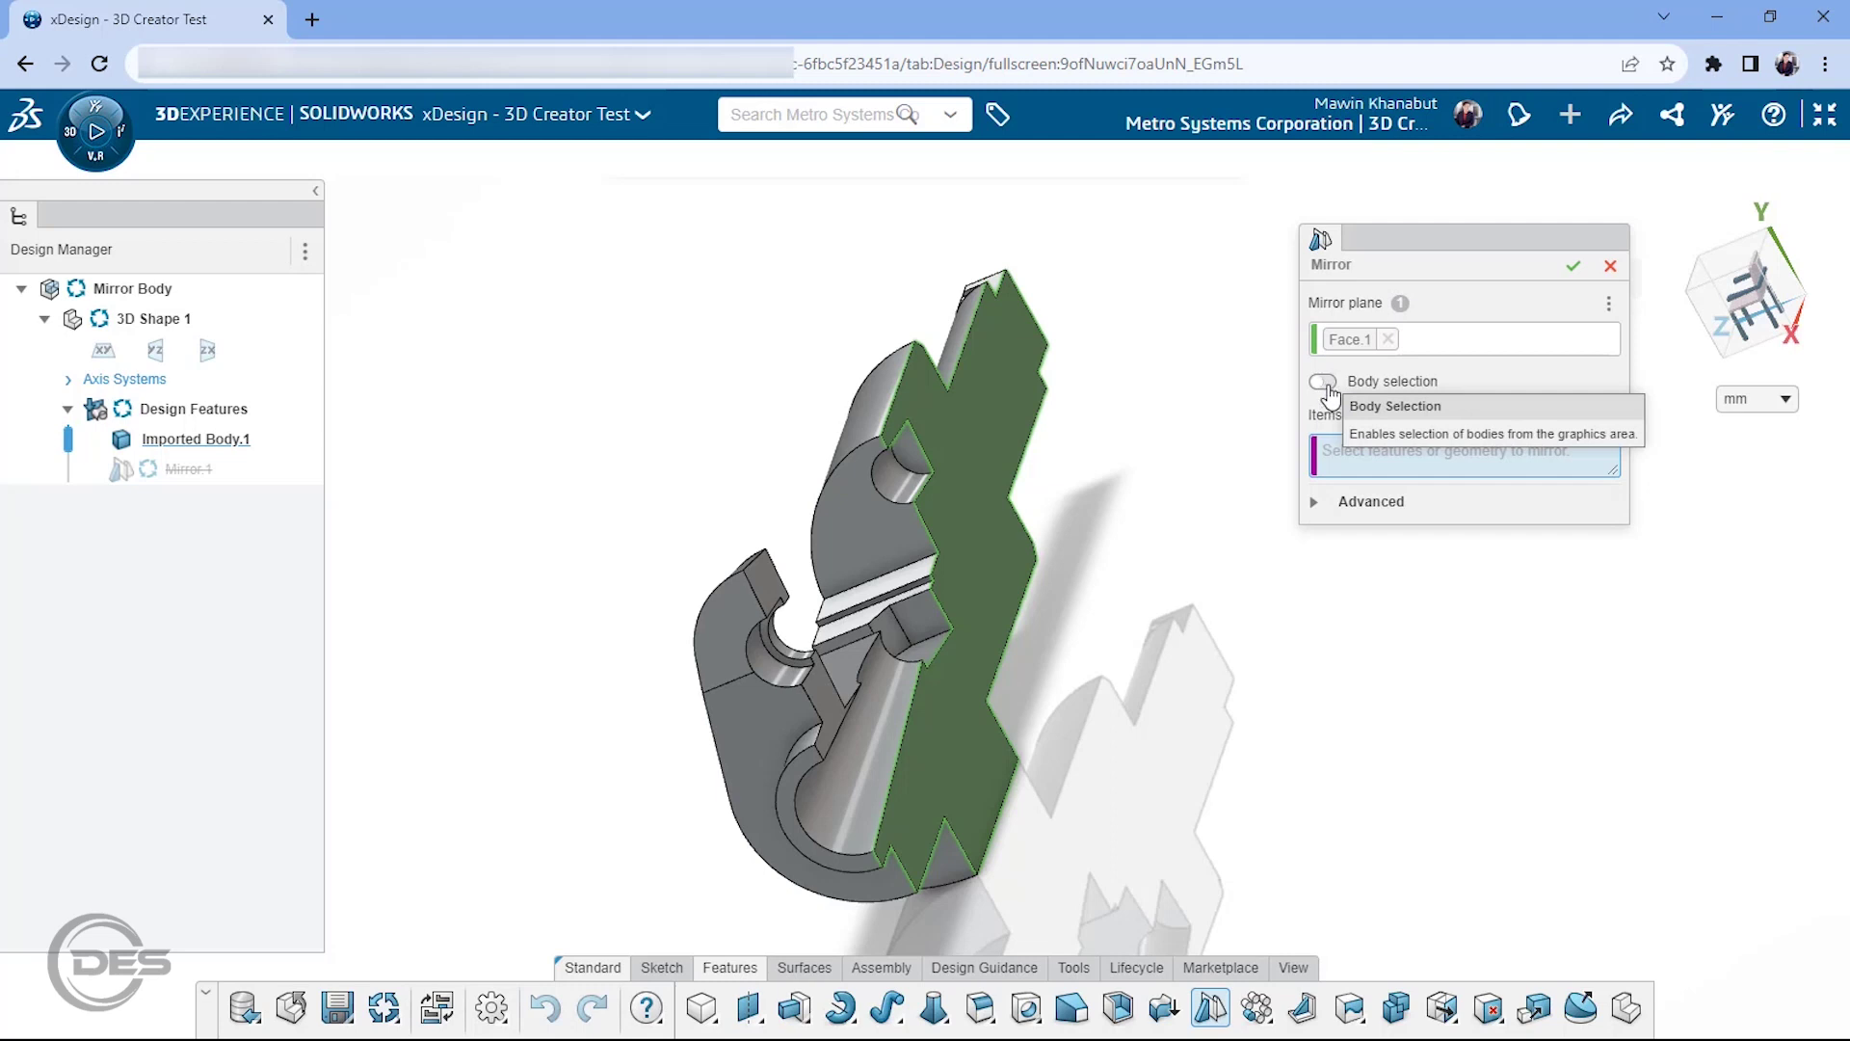
left_click(1324, 382)
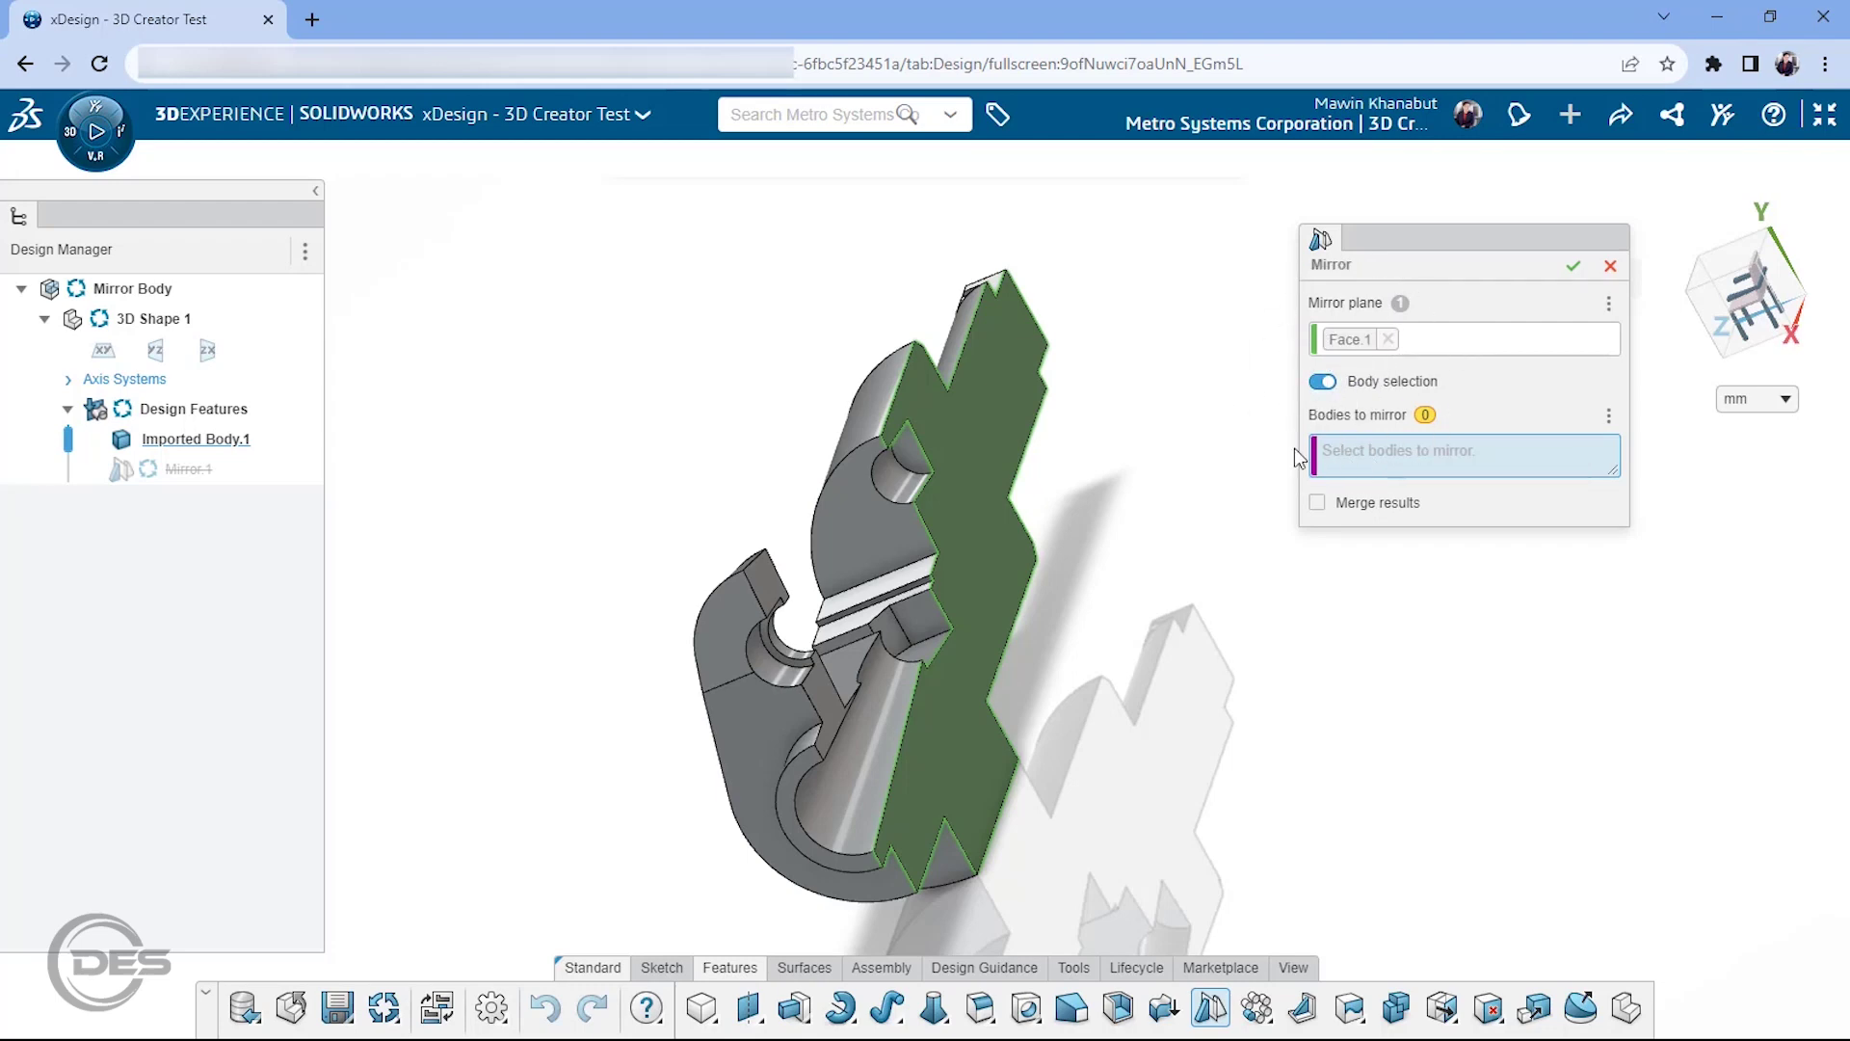
left_click(877, 518)
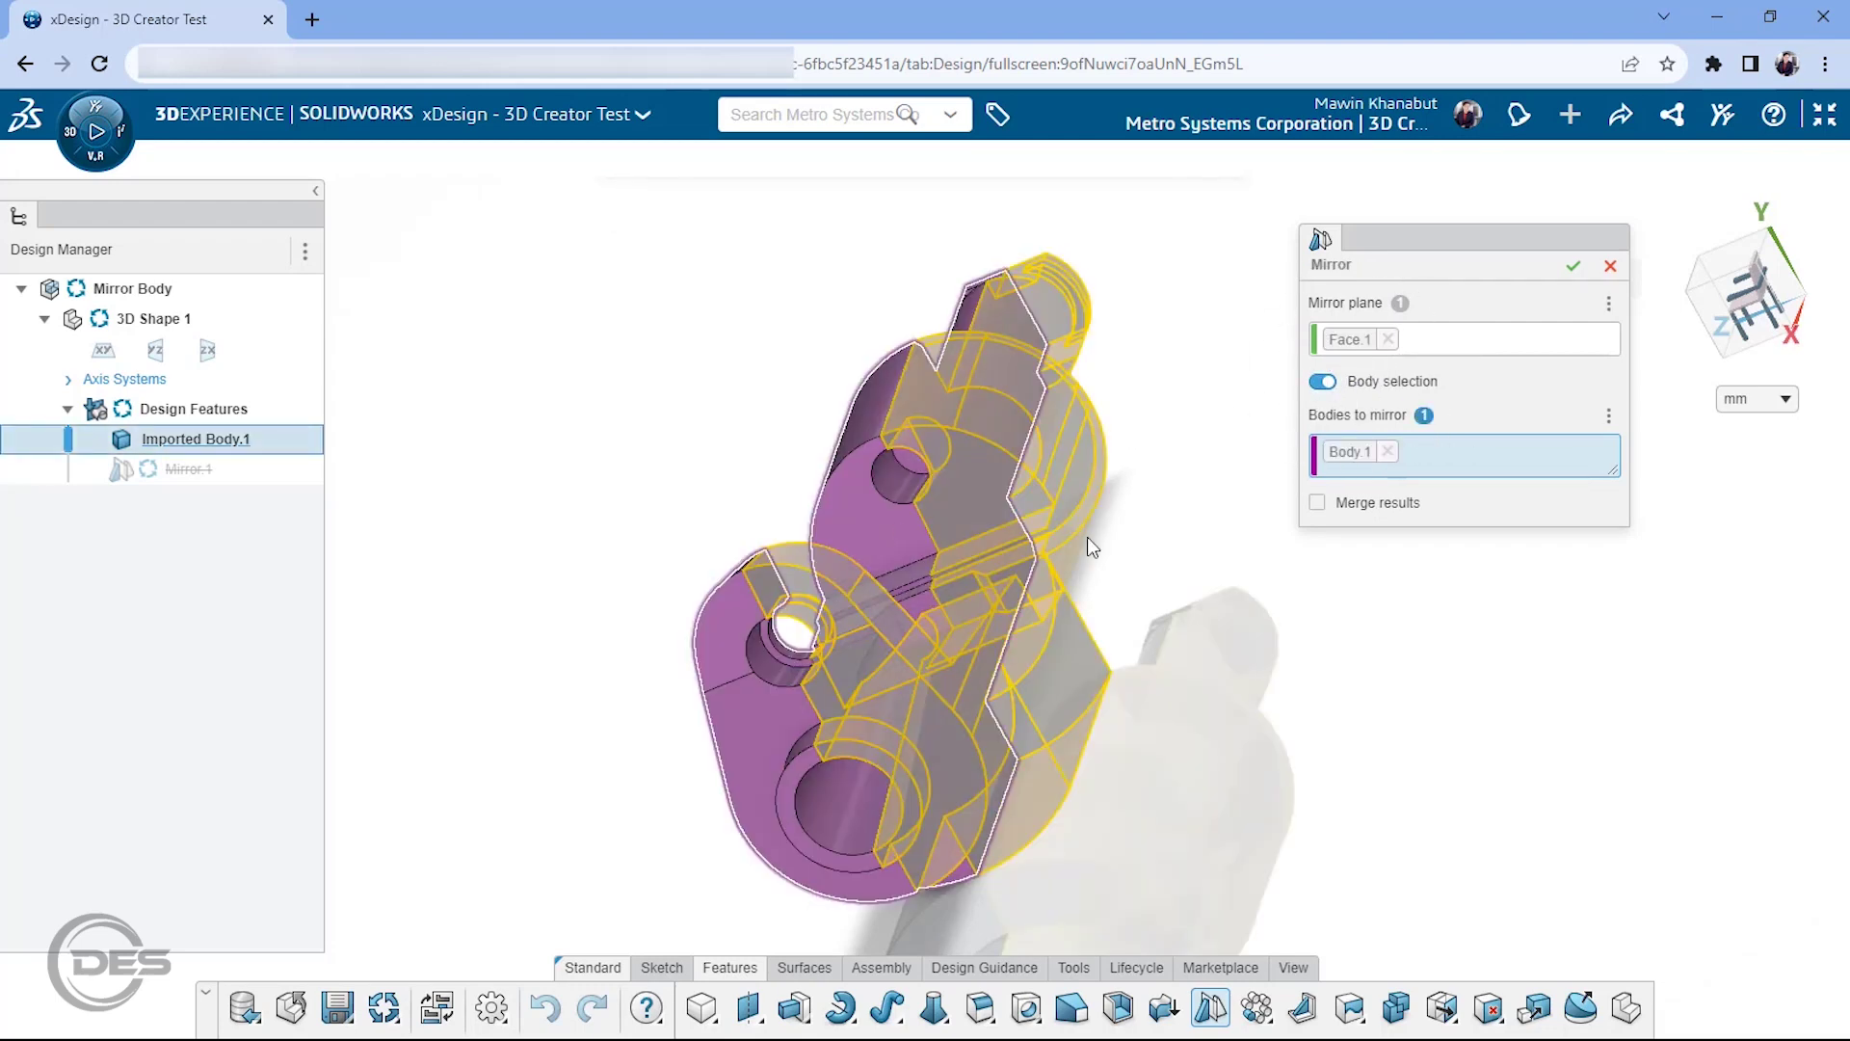
mouse_move(1153, 581)
middle_mouse_down()
mouse_move(1373, 574)
mouse_move(1366, 520)
mouse_move(698, 420)
middle_mouse_up()
mouse_move(1079, 547)
middle_mouse_down()
mouse_move(1043, 506)
mouse_move(1341, 592)
middle_mouse_up()
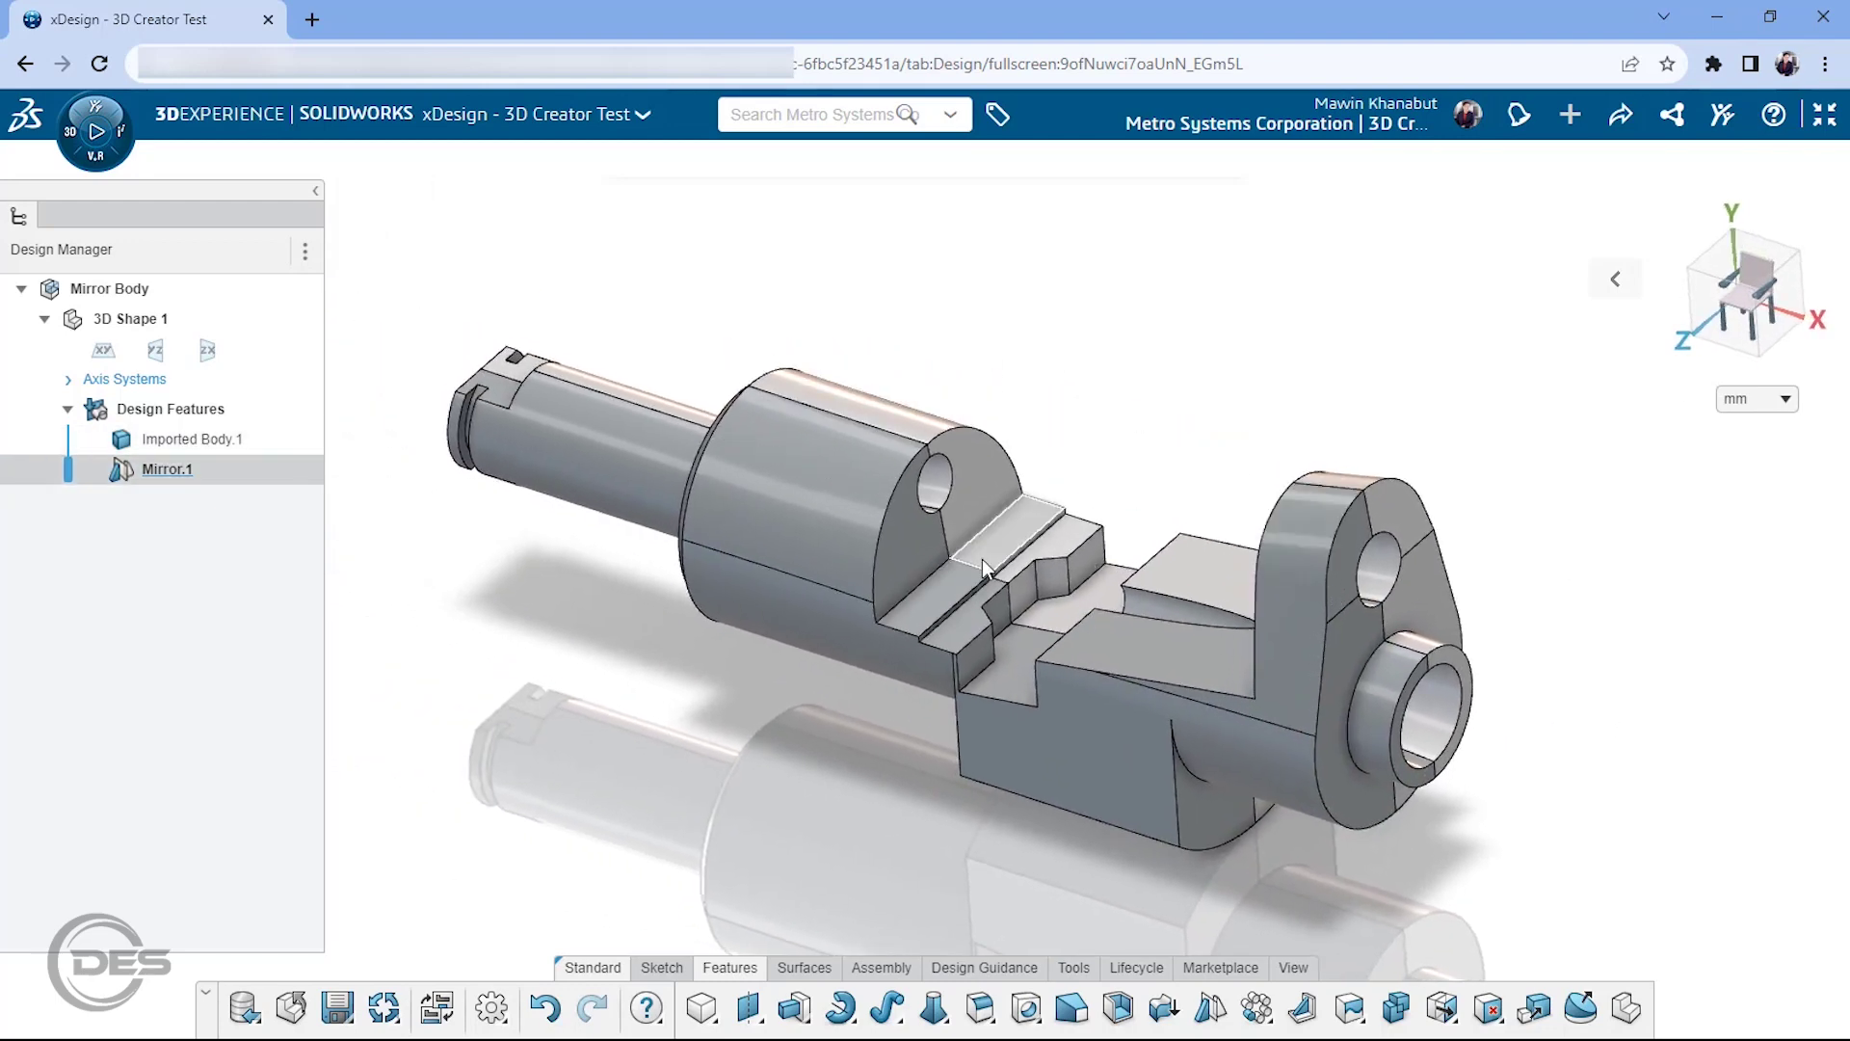